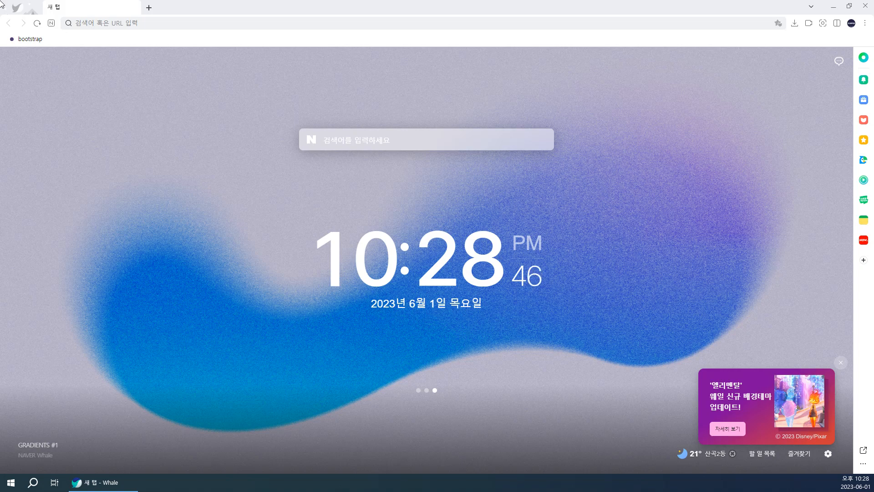
Search the web for aws and open the Amazon Web Services site from the results
left_click(197, 24)
type("ㅁ")
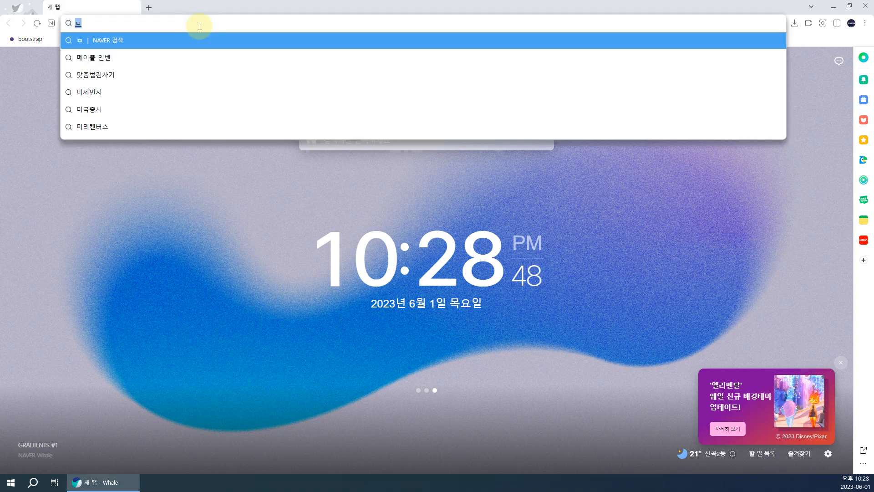
key("BackSpace")
type("aws")
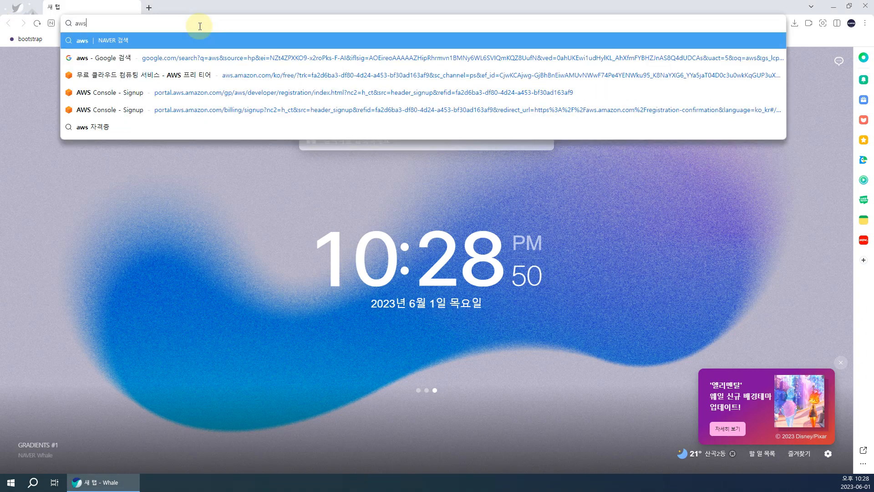
key("Return")
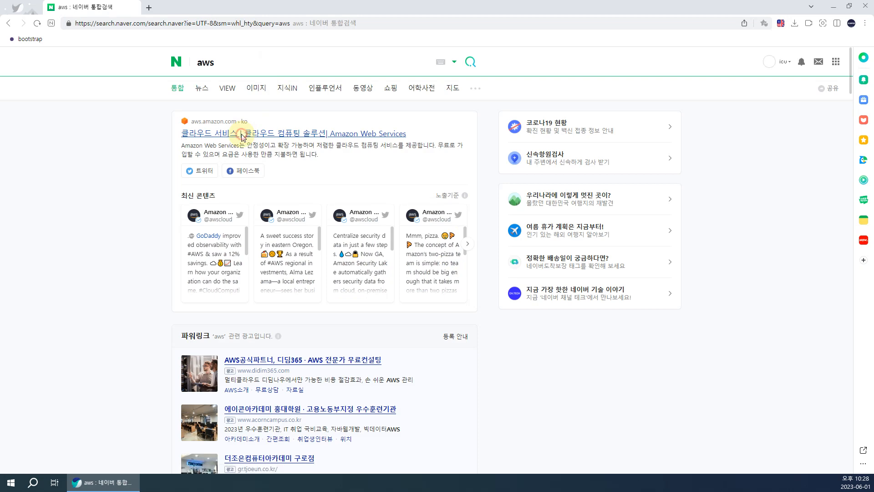
left_click(242, 135)
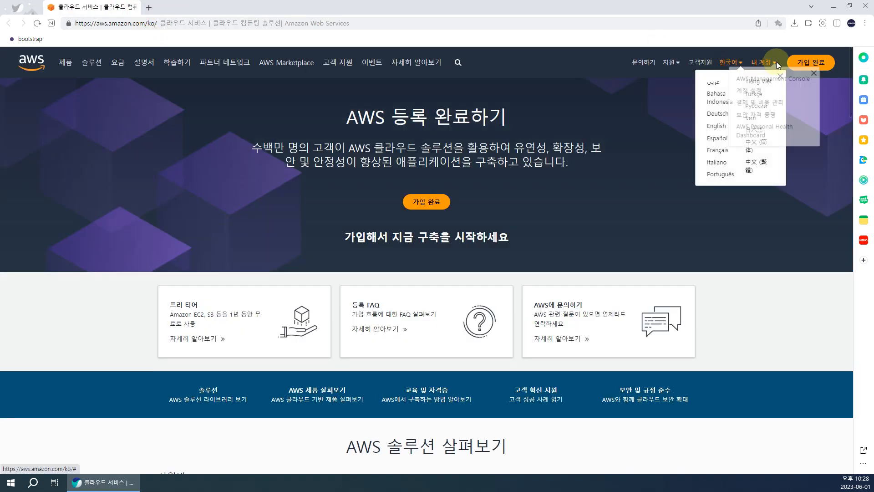
Go from the AWS site's my-account options (내 계정) to the AWS Management Console home
left_click(773, 64)
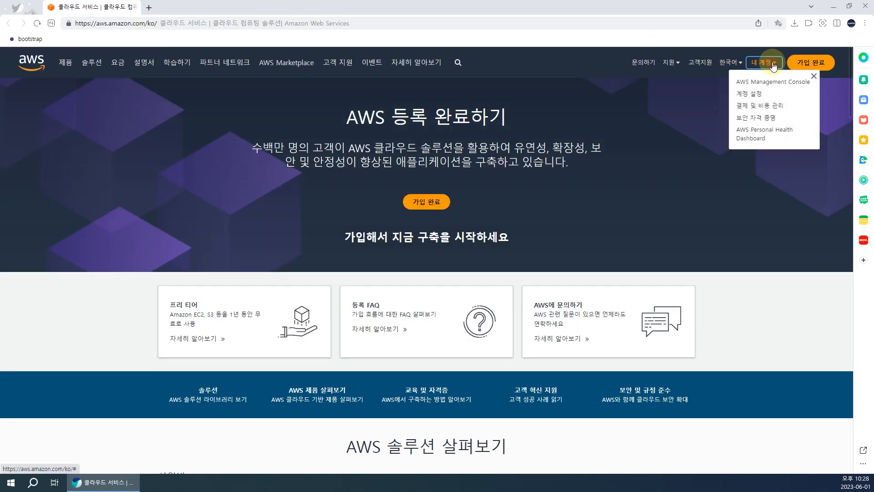
left_click(773, 65)
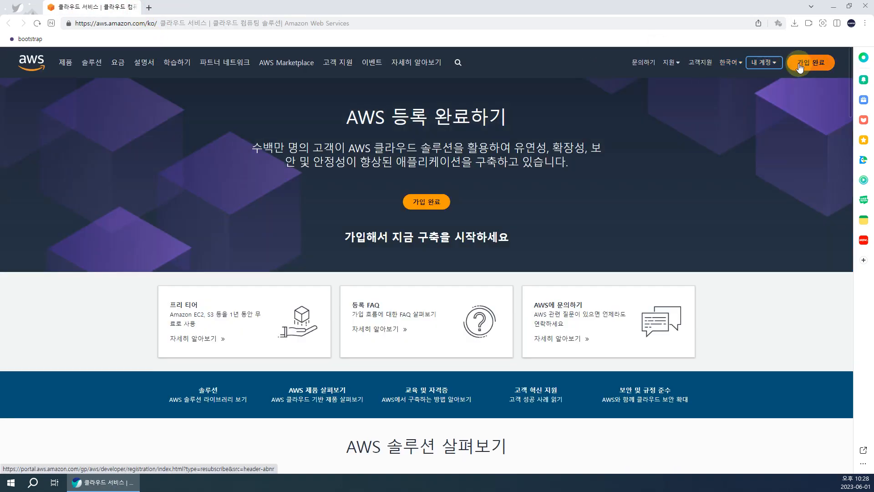
left_click(770, 64)
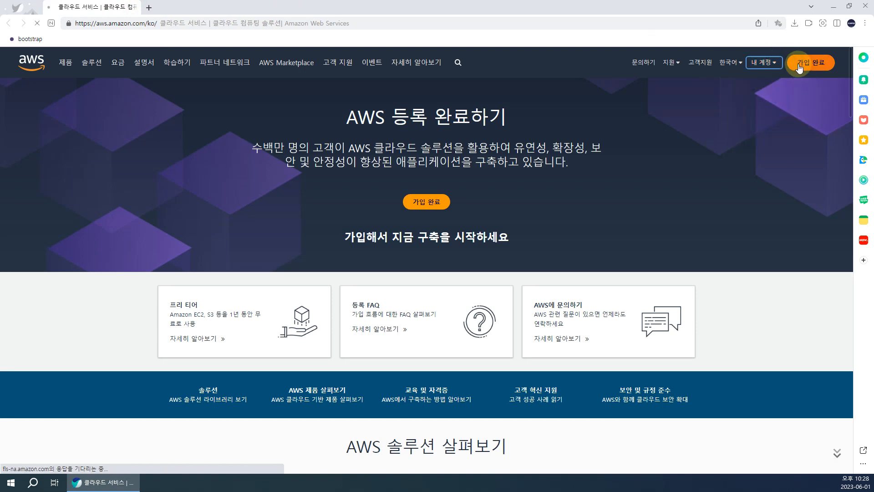
left_click(776, 66)
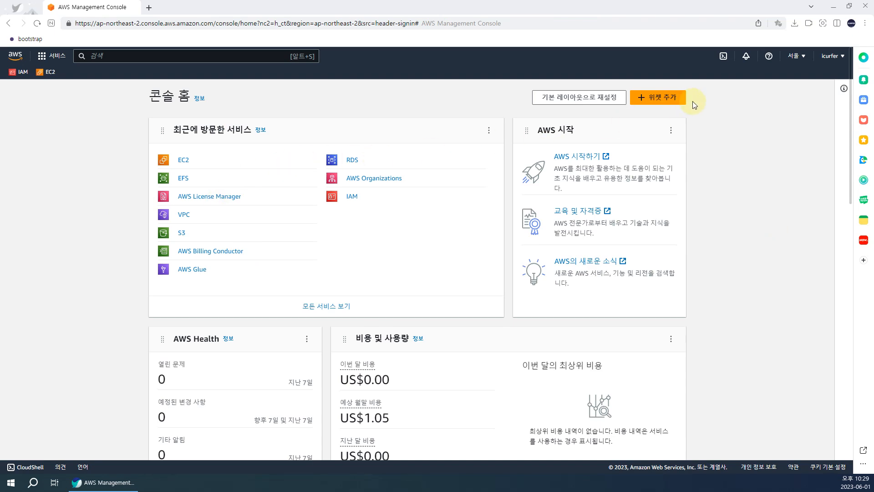
Look over the console home, then open the account (계정) settings and go to the Free tier page
scroll(641, 226, "down", 9)
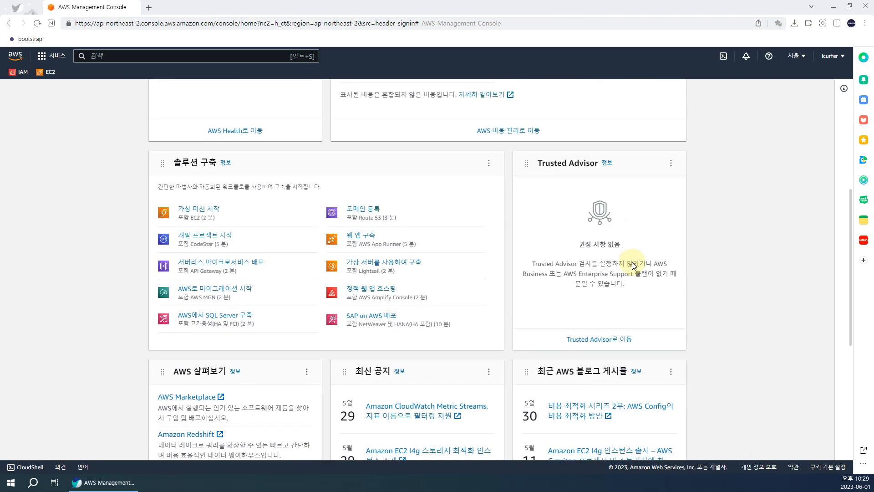
scroll(632, 263, "up", 8)
scroll(633, 261, "up", 2)
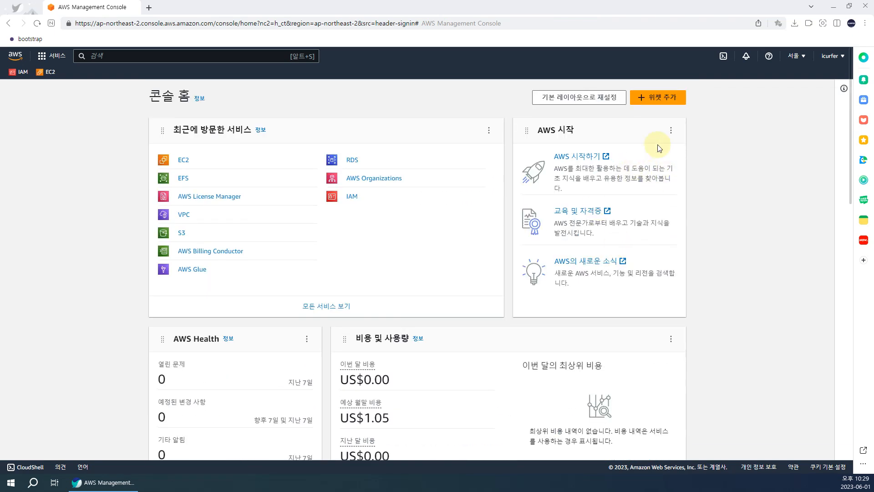
left_click(831, 56)
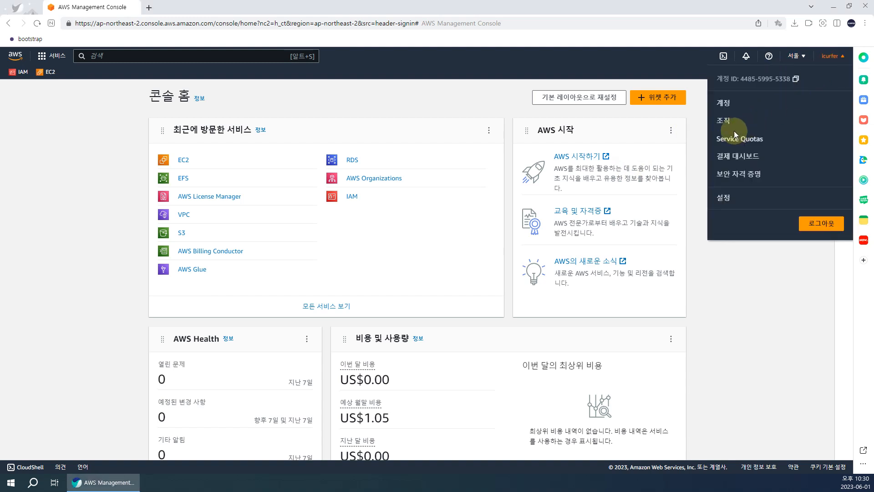
left_click(726, 107)
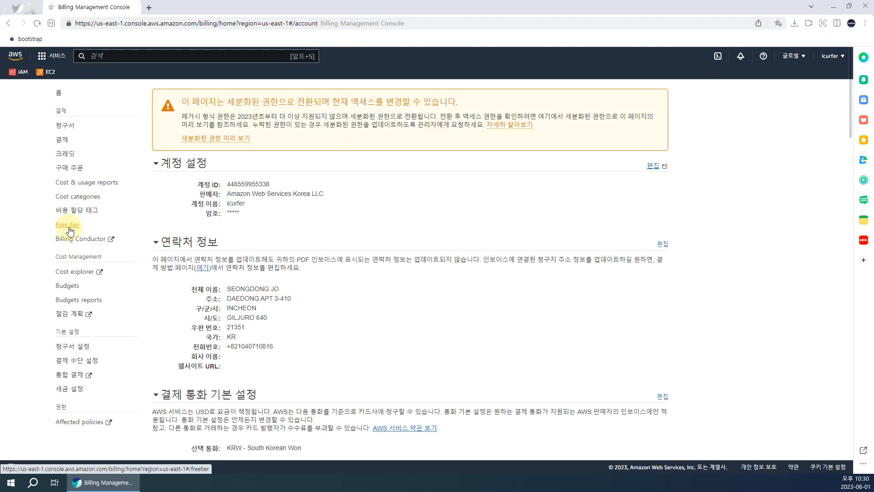
left_click(70, 228)
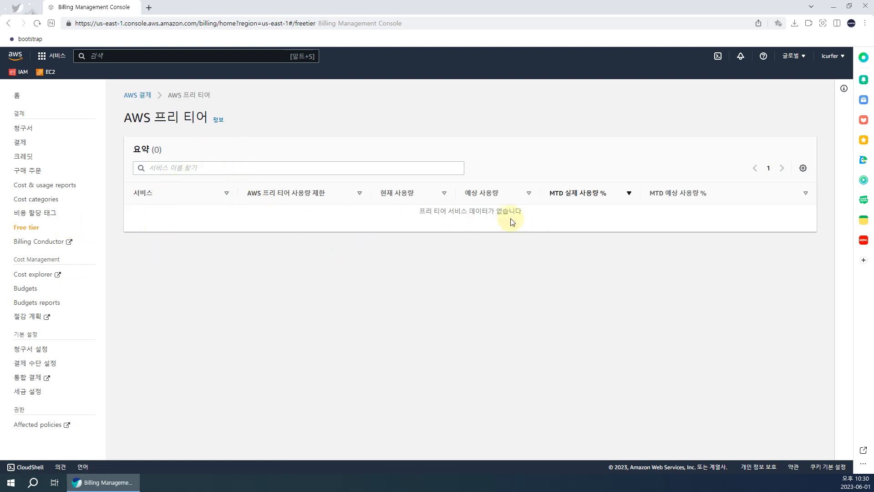
Show the information about AWS 프리 티어, view its AWS 프리 티어 사용 guide, and close the guide
left_click_drag(448, 212, 508, 212)
left_click(369, 294)
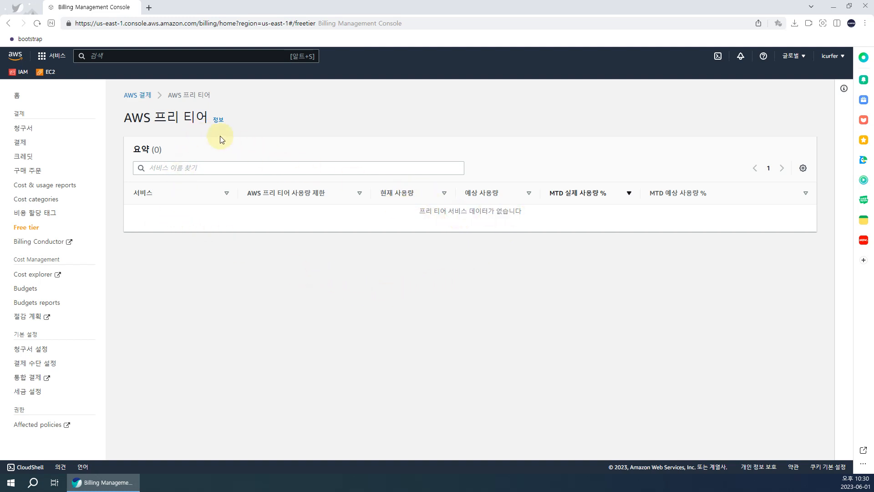
left_click(218, 120)
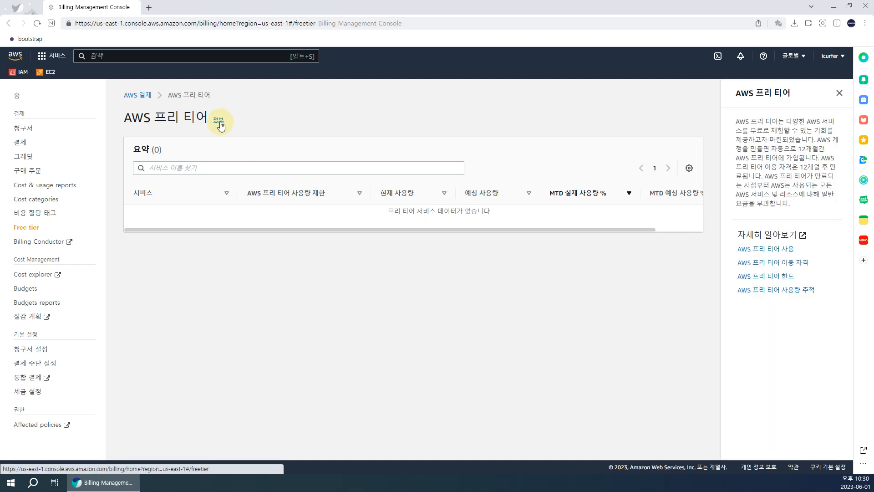
left_click(754, 248)
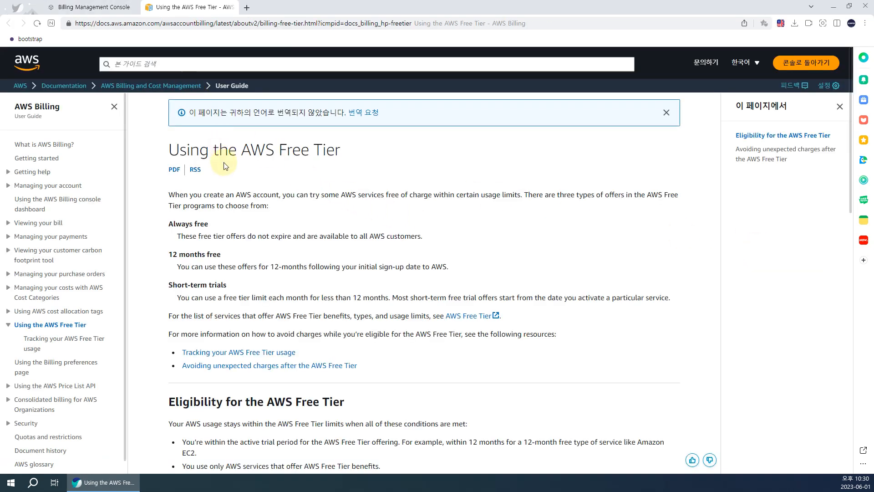
left_click(91, 7)
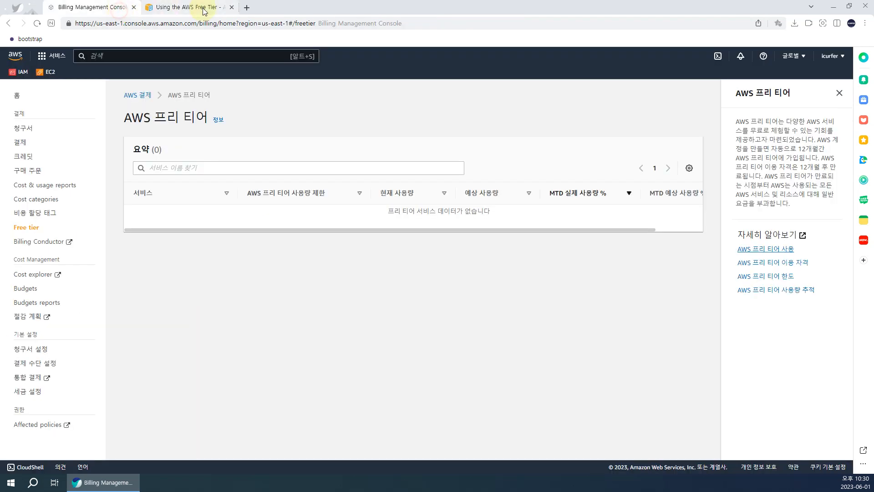
left_click(232, 7)
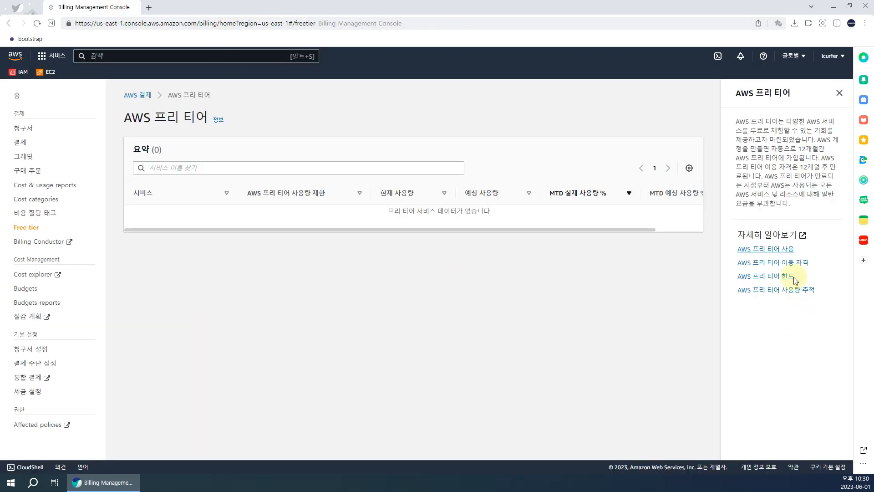
View the AWS 프리 티어 한도 documentation, close it, and read the Free Tier description of the 12-month period and charges
left_click(780, 276)
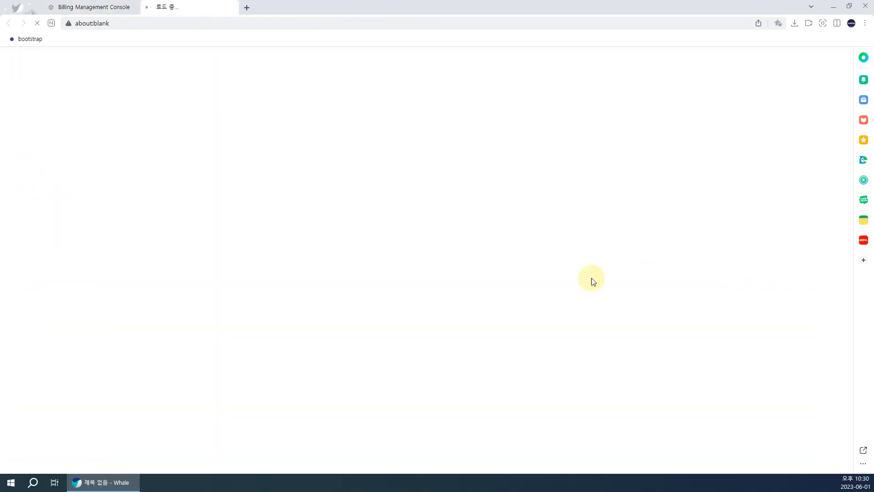
scroll(592, 276, "down", 12)
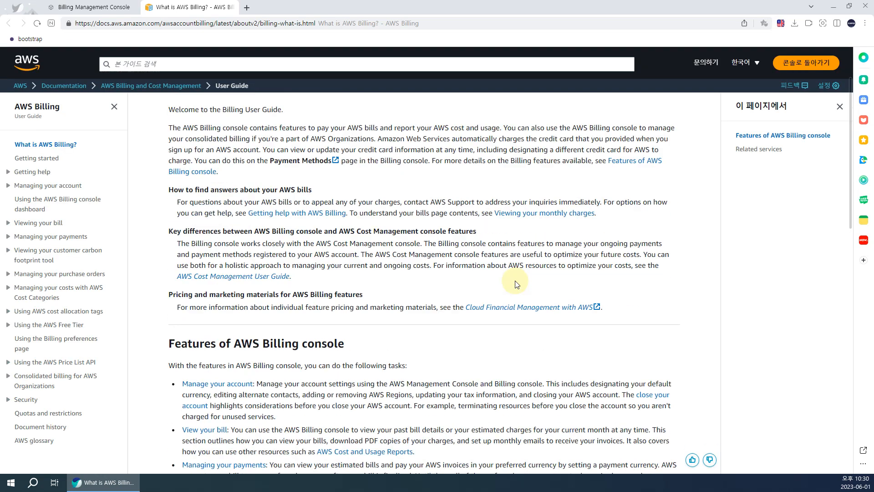
left_click(111, 8)
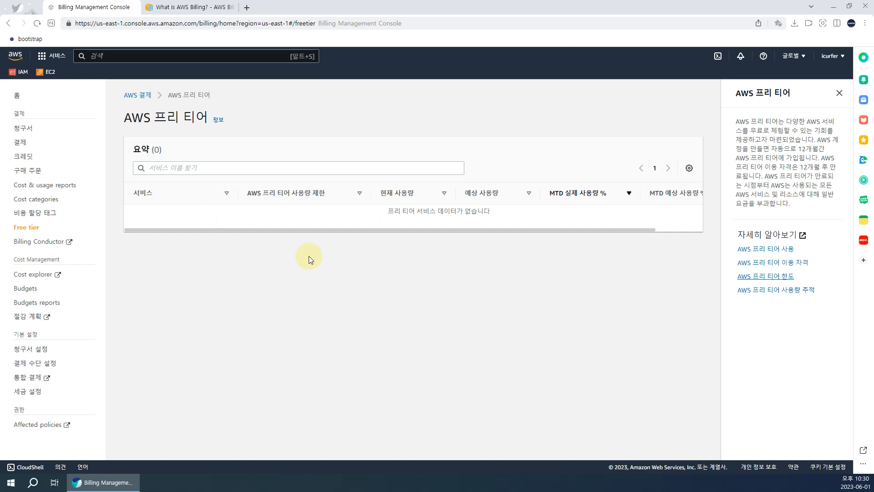
left_click(191, 8)
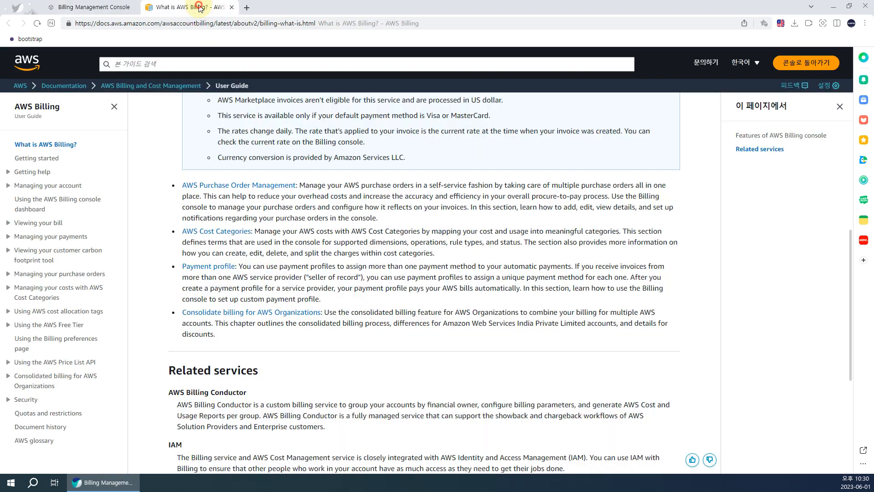
left_click(231, 7)
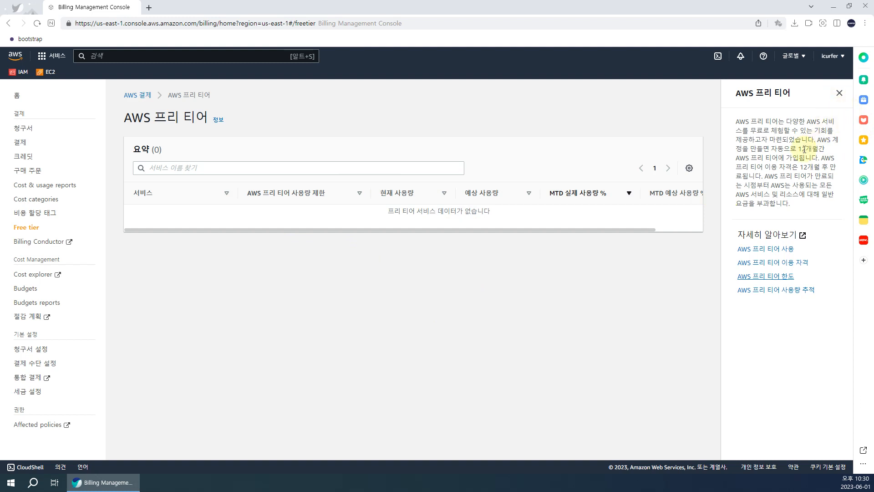
left_click_drag(748, 147, 807, 205)
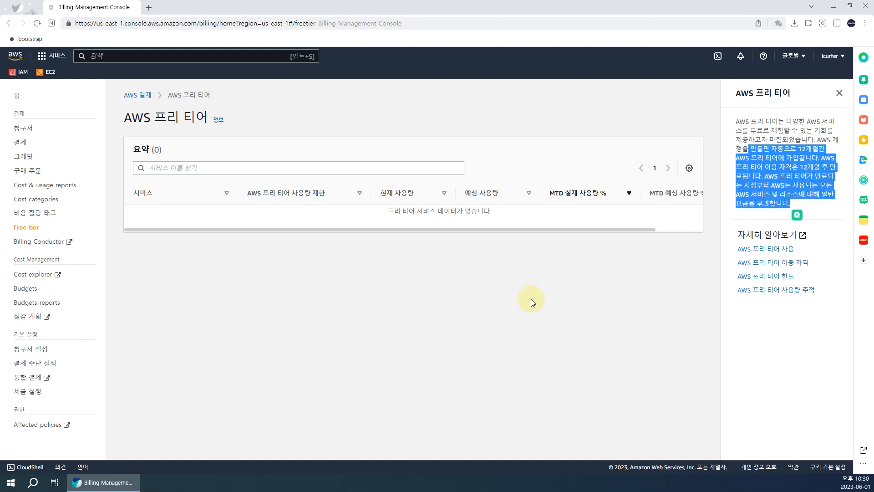
left_click(240, 299)
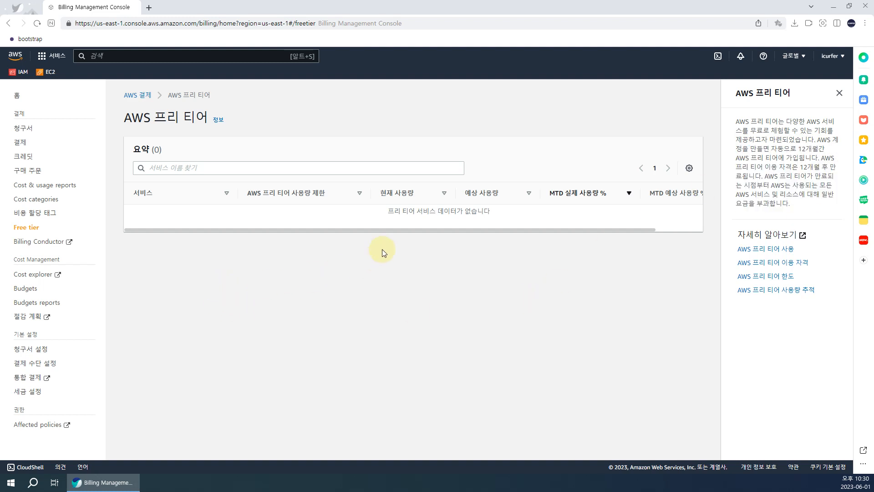
Open the billing credits (크레딧) page and examine the total remaining amount
left_click(27, 157)
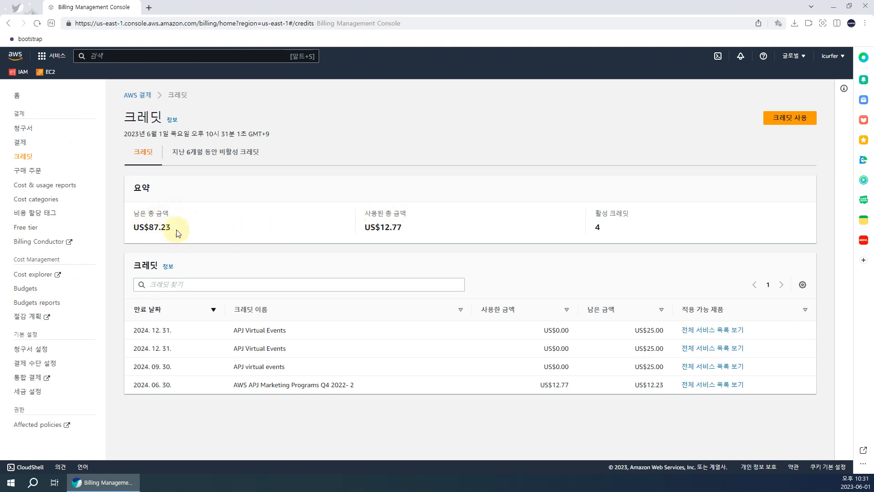
left_click_drag(206, 217, 190, 230)
left_click(188, 229)
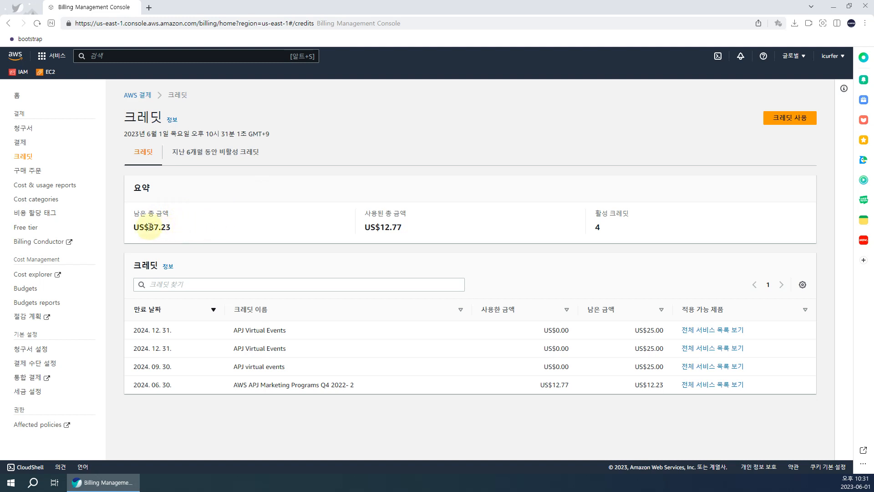
left_click_drag(145, 227, 180, 230)
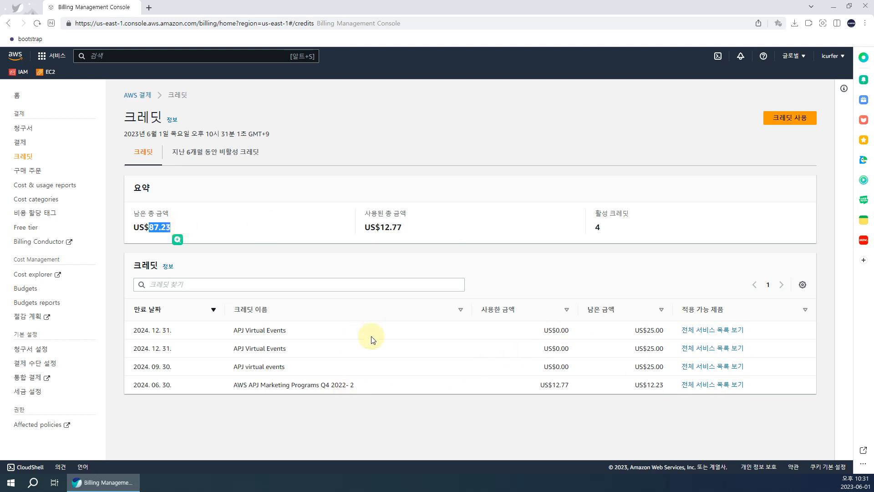
Open the EC2 dashboard, then switch to the VPC service from the recently visited services
left_click(49, 73)
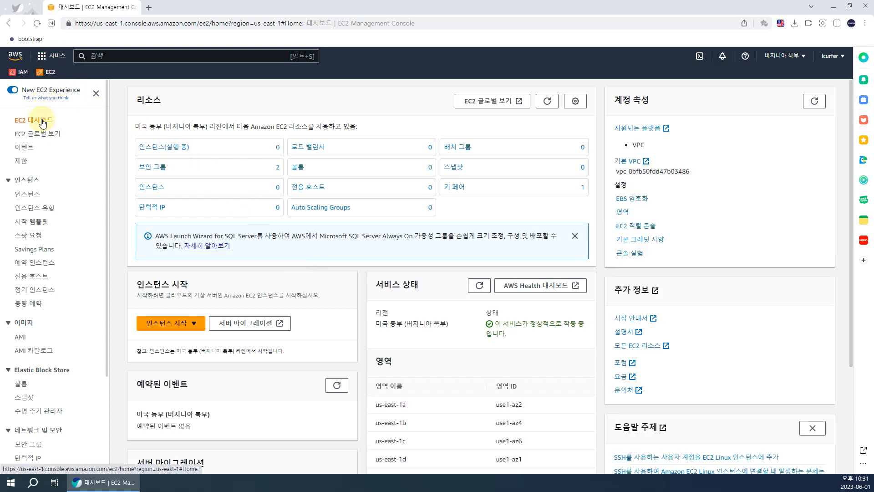
left_click(55, 57)
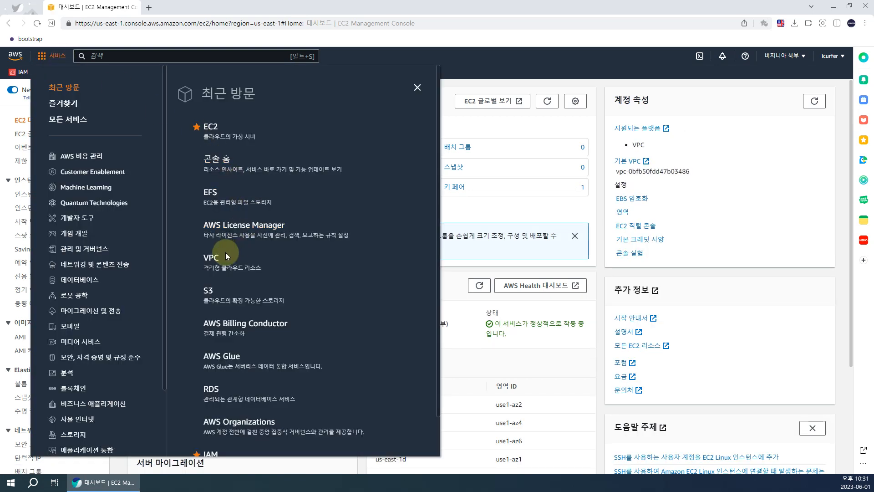
left_click(212, 260)
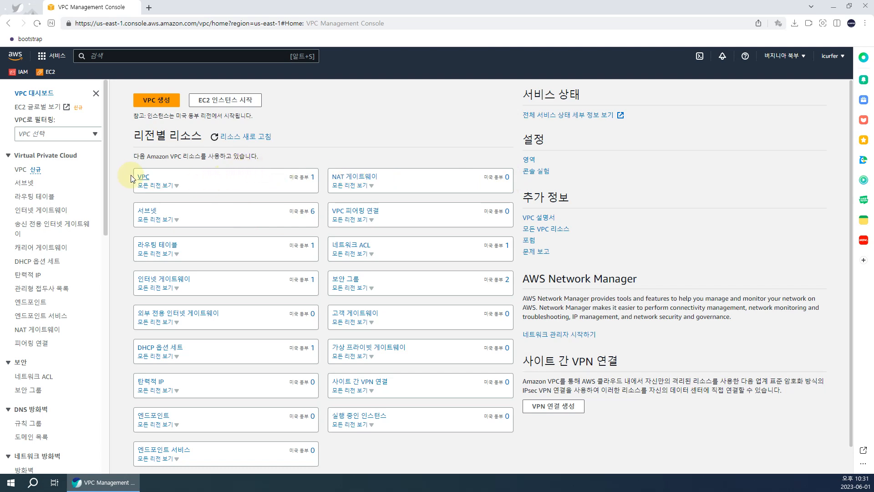
Open a new browser tab and search NAVER for VPC
left_click(155, 10)
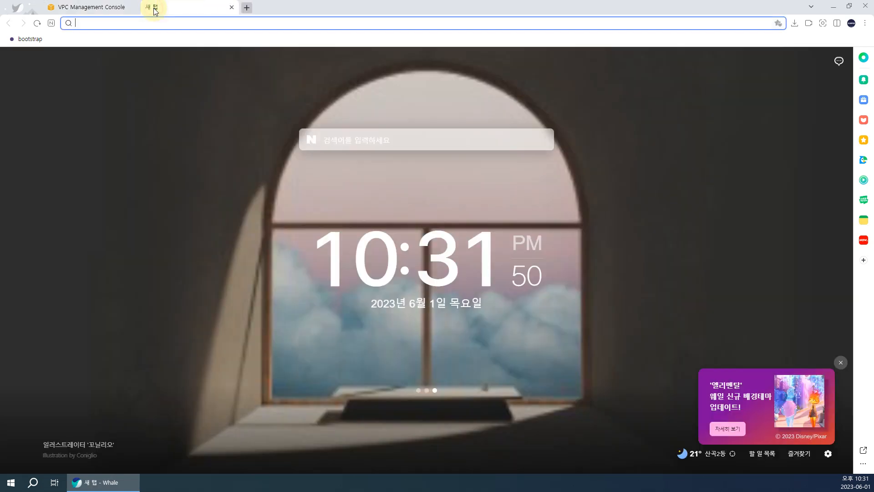
type("vPC")
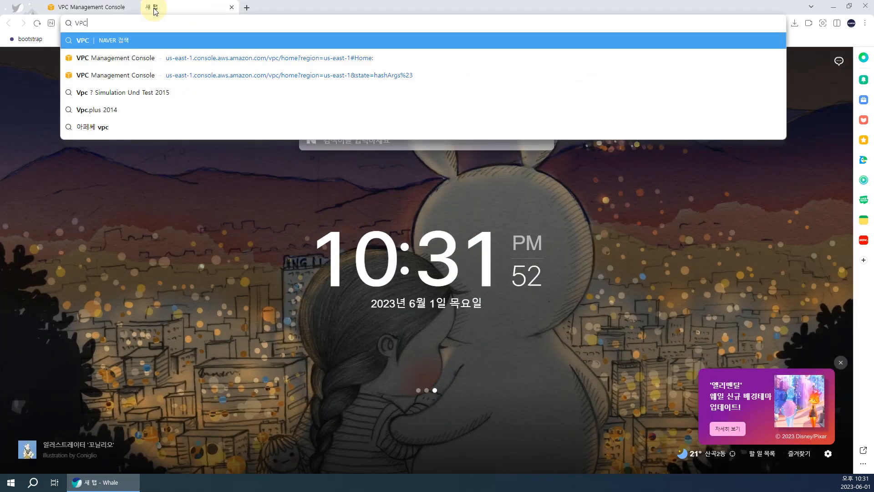
key("Return")
left_click(156, 24)
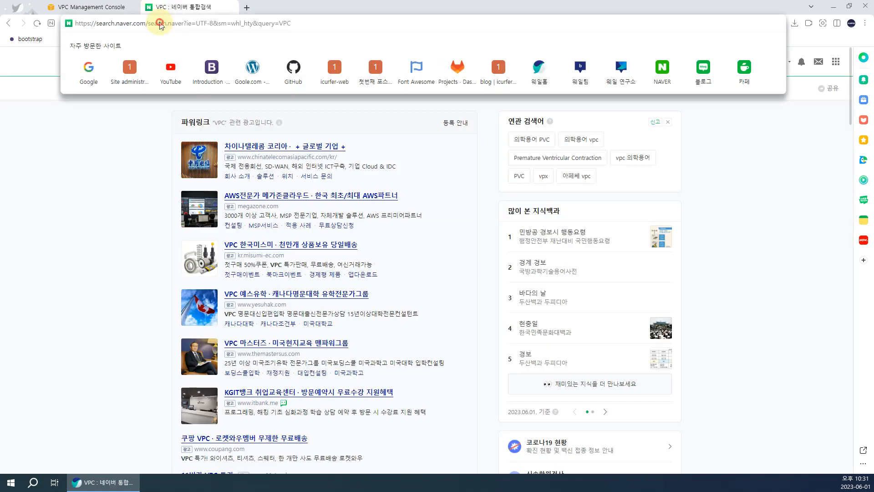
type("vPC")
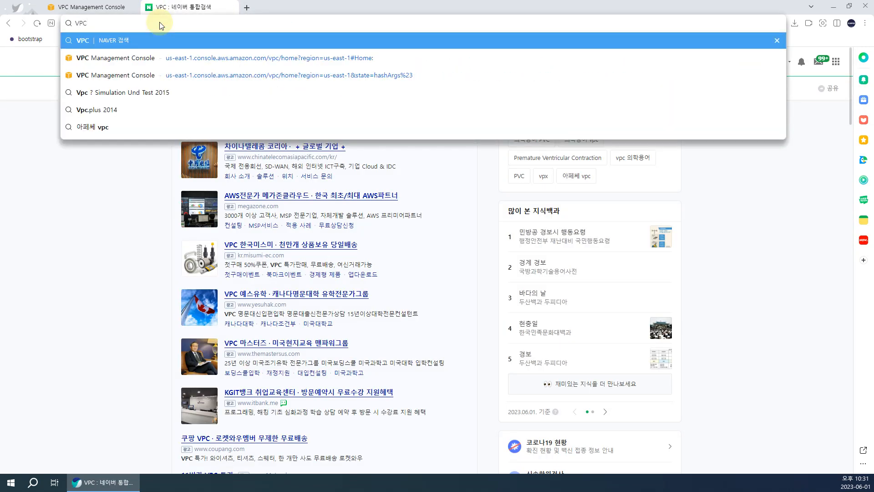
left_click(150, 54)
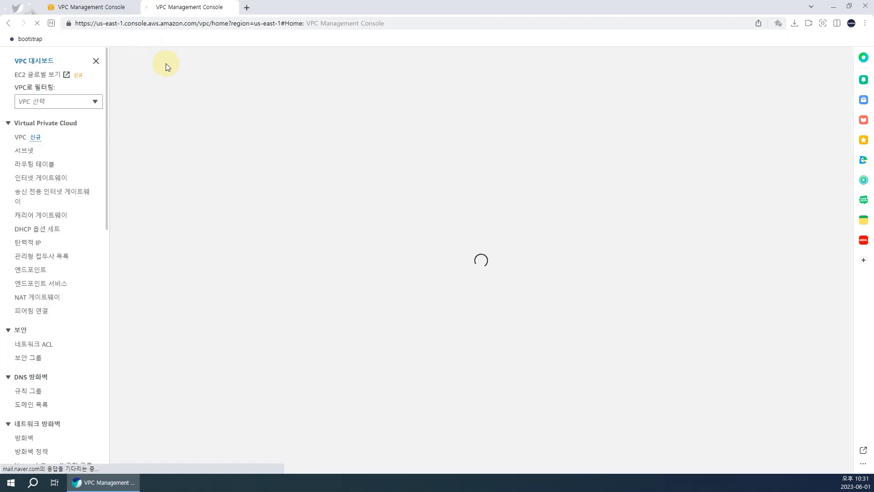
Go to google.com, search for VPC, and highlight the term Virtual Private Cloud(VPC) in the top result
left_click(158, 26)
type("GOOGLE.com")
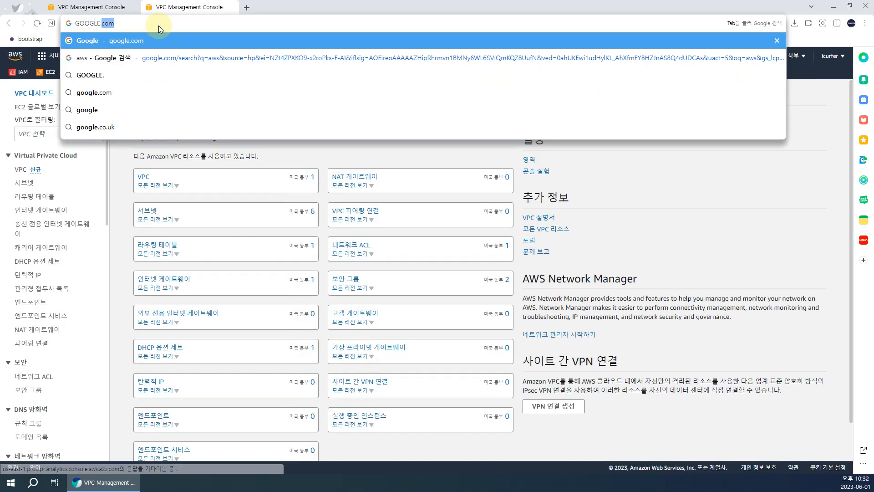
key("Return")
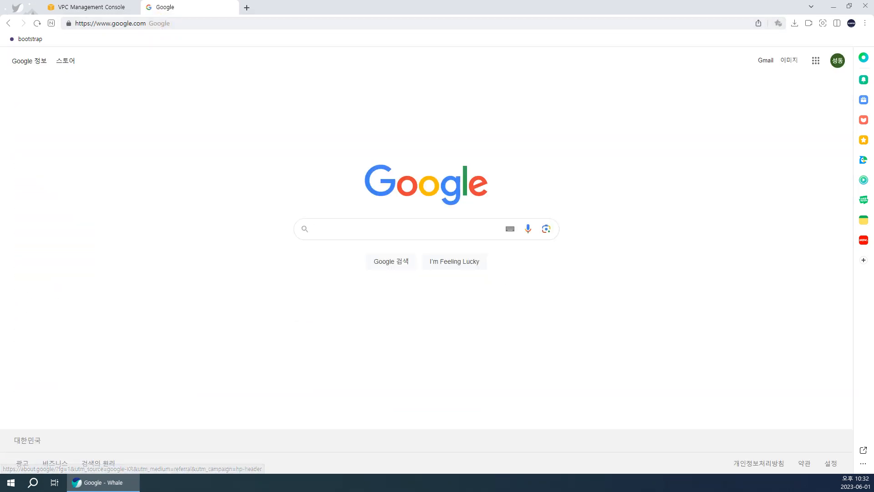
left_click(358, 232)
type("V")
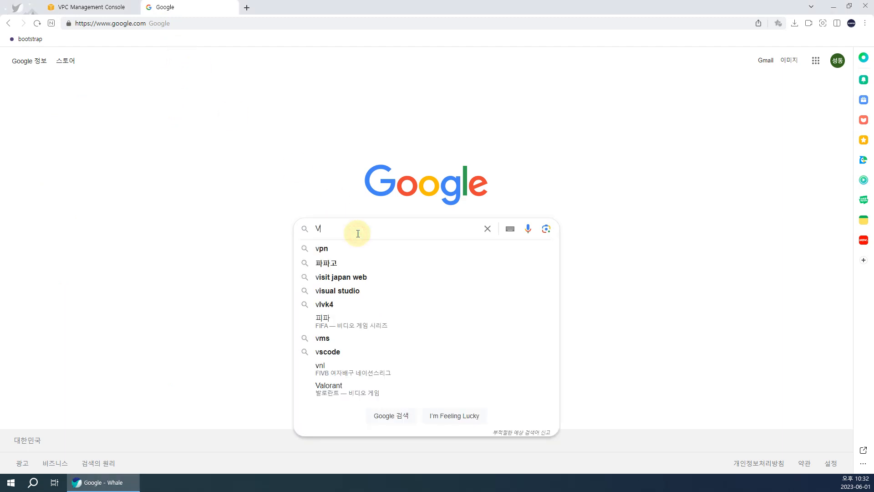
type("PC")
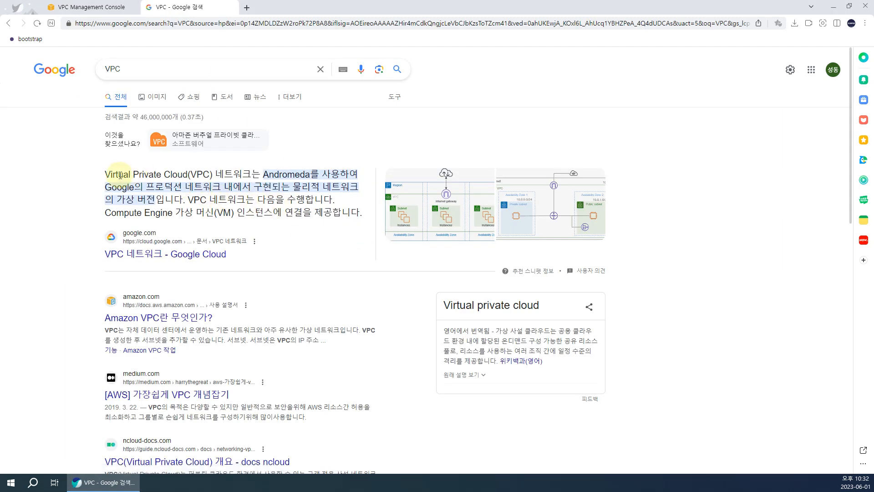
left_click_drag(117, 176, 214, 175)
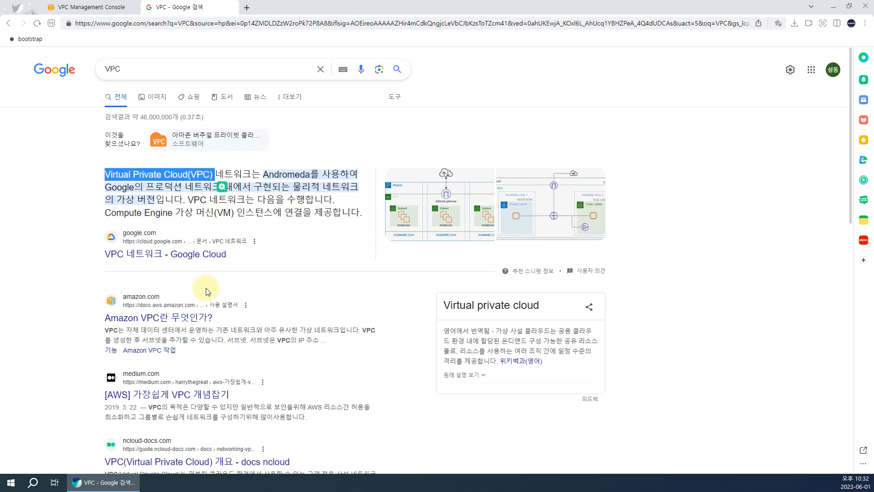
Open the Amazon VPC란 무엇인가? guide and read its passages on the logically isolated virtual network and on subnets per availability zone
left_click(159, 319)
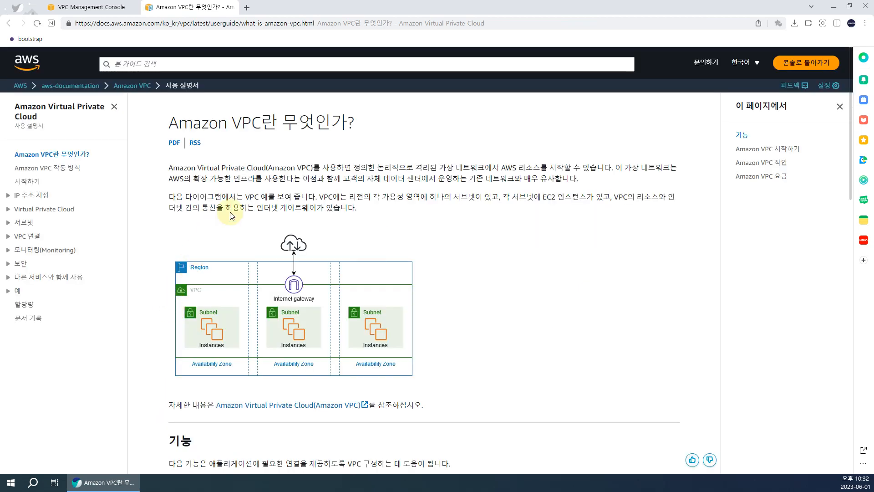
left_click_drag(191, 168, 286, 167)
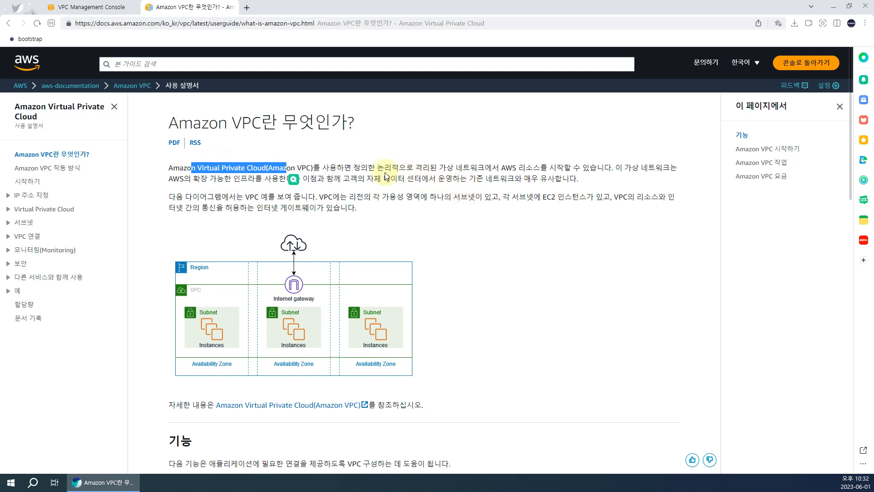
left_click_drag(380, 168, 513, 167)
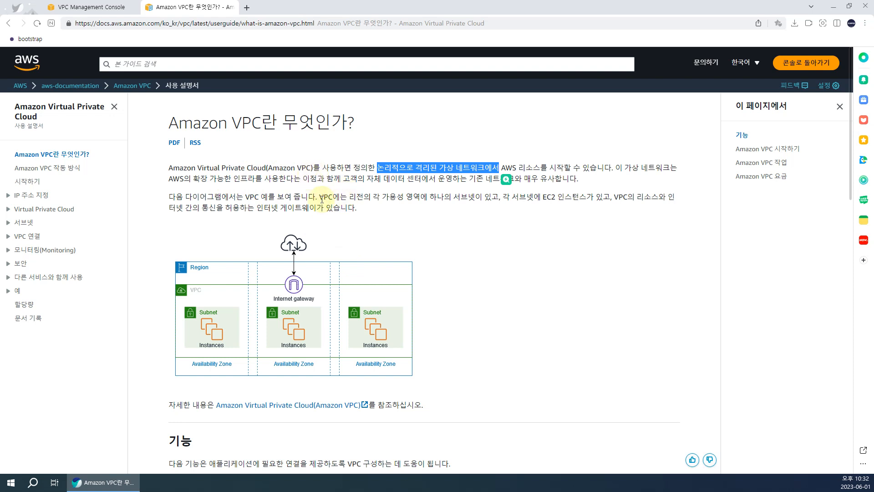
left_click_drag(319, 197, 641, 210)
left_click(640, 212)
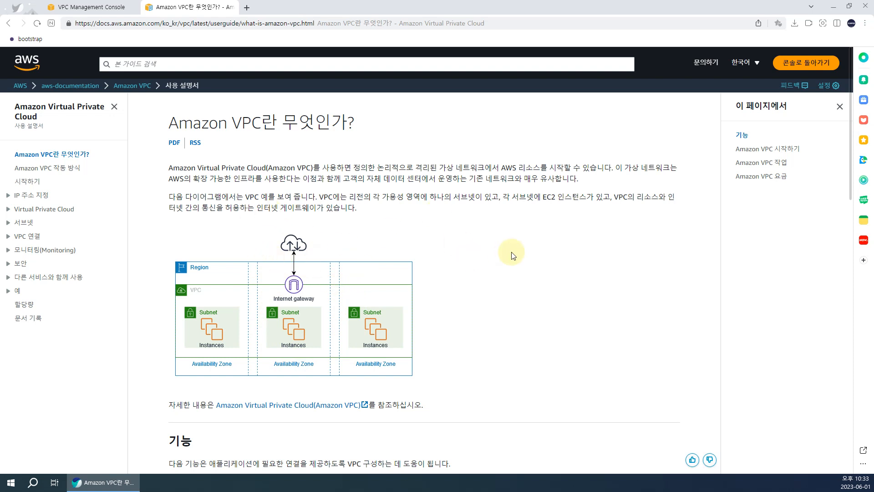
Return to the VPC console and view the list of AWS regions
left_click(90, 6)
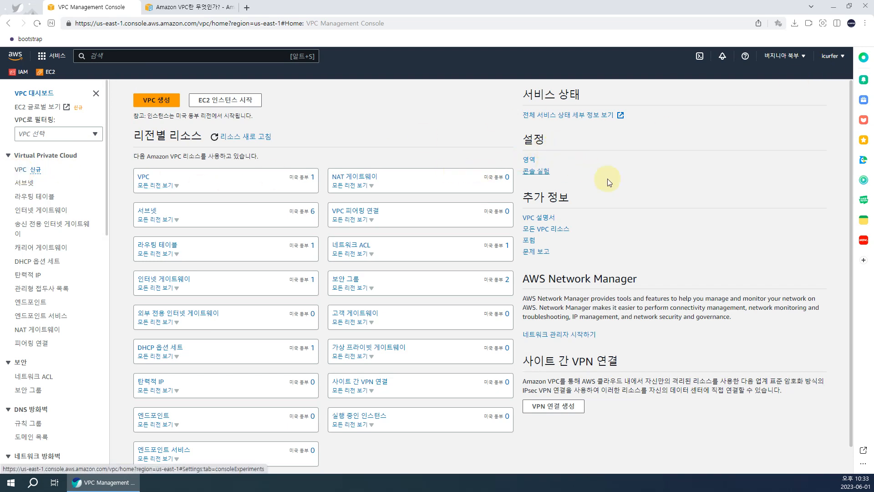
left_click(790, 56)
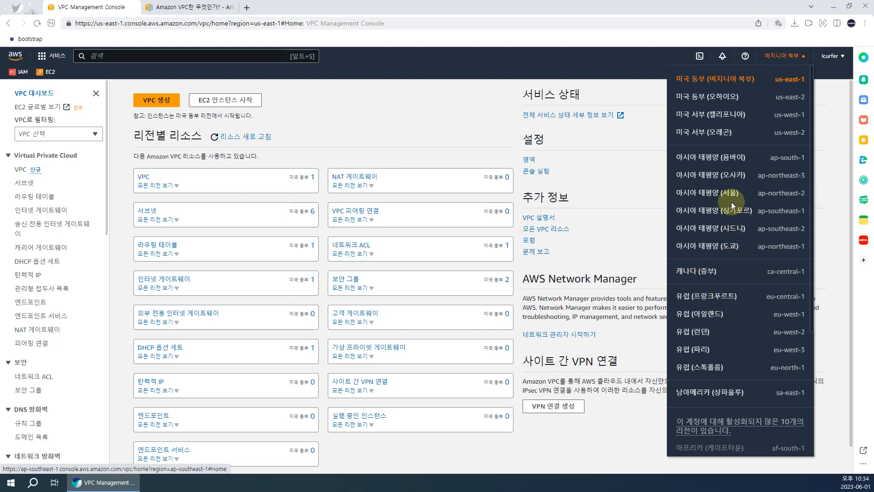
Open the account's unified settings (통합 설정) and check the default region
left_click(832, 56)
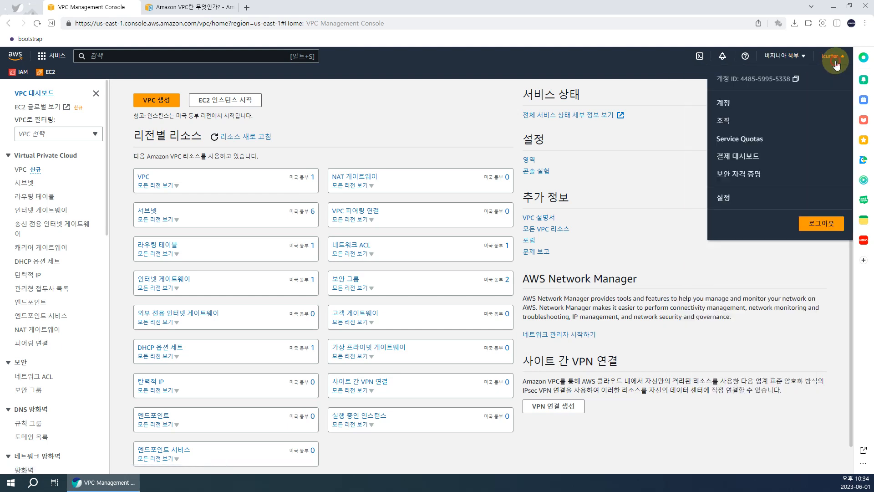
left_click(727, 199)
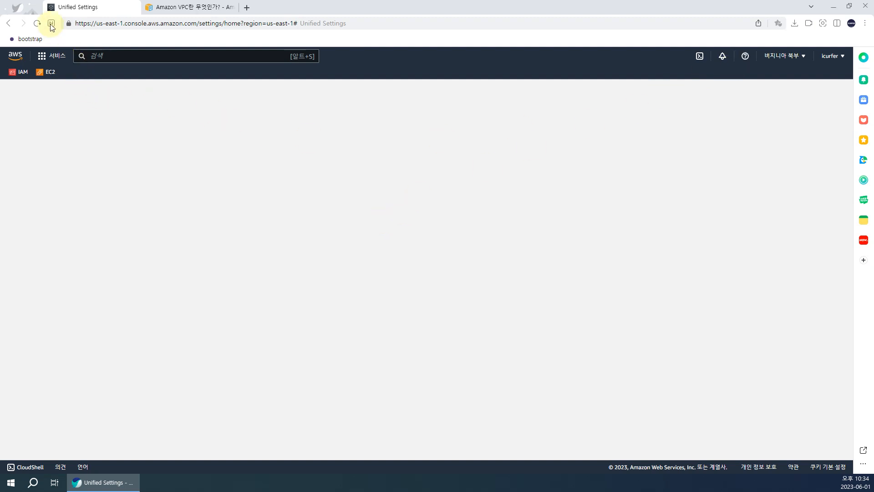
left_click(829, 57)
left_click(725, 199)
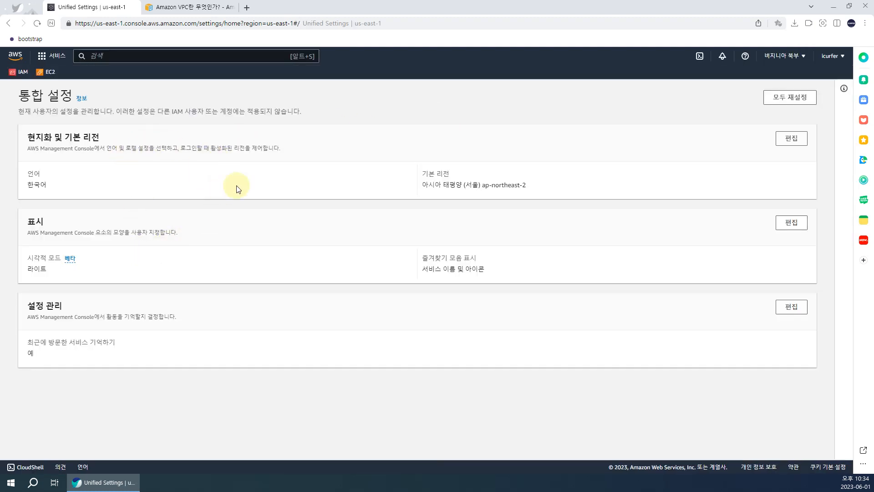
left_click_drag(421, 184, 527, 185)
Switch the console region to 아시아 태평양 (서울) ap-northeast-2 and open the 현지화 및 기본 리전 settings for editing
left_click(784, 58)
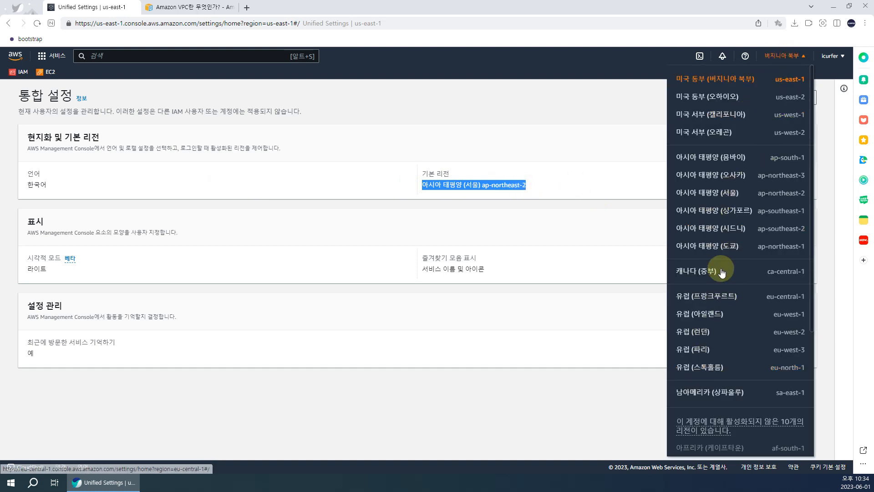
left_click(728, 192)
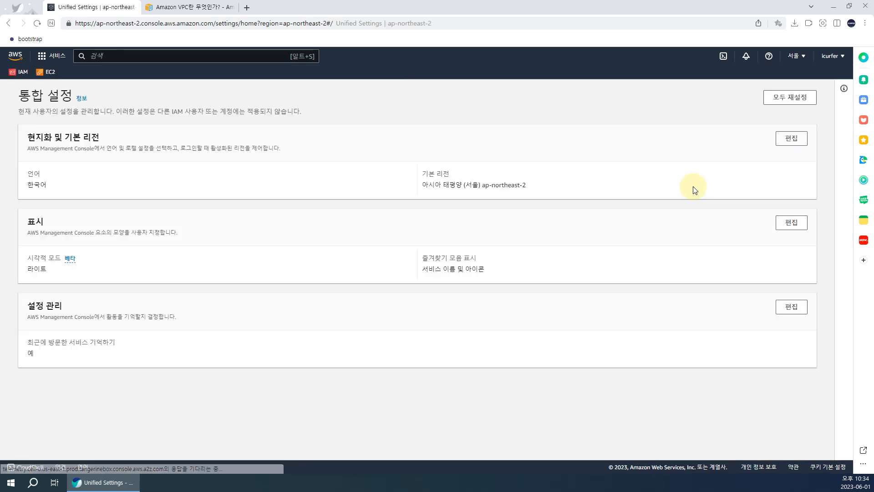
left_click(800, 141)
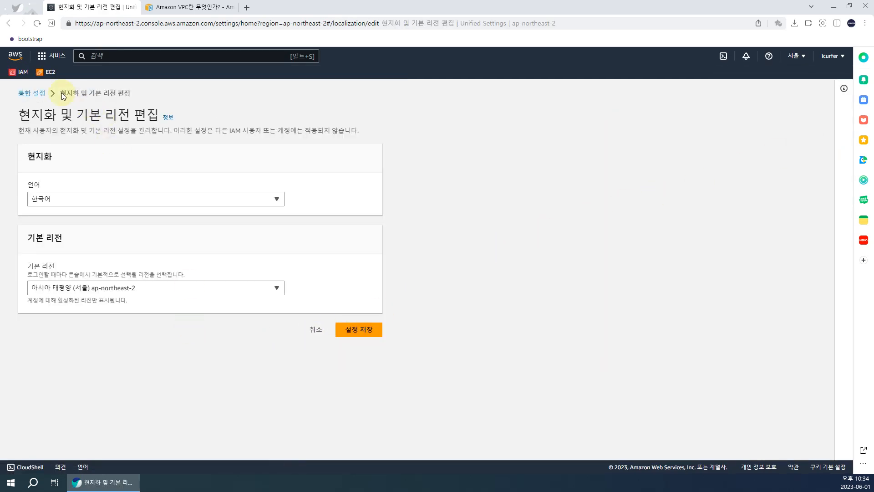
Leave the settings for the EC2 dashboard, then open VPC from the 네트워킹 및 콘텐츠 전송 service category
left_click(46, 72)
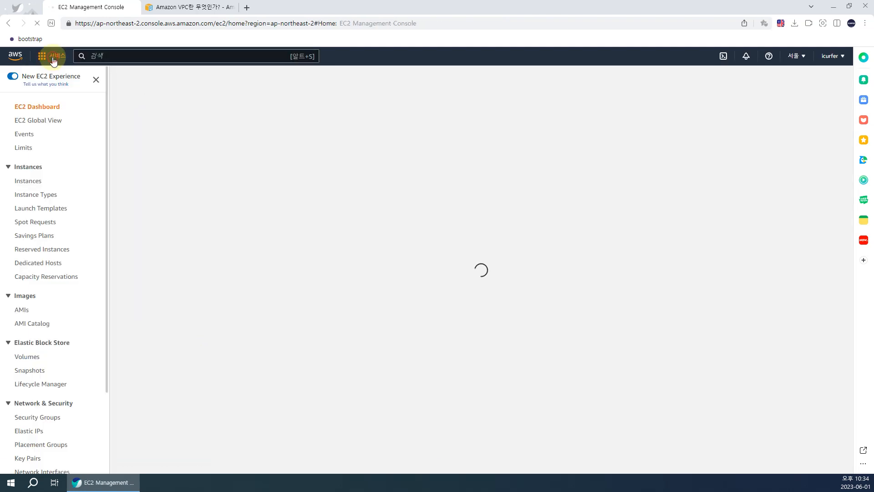
left_click(54, 60)
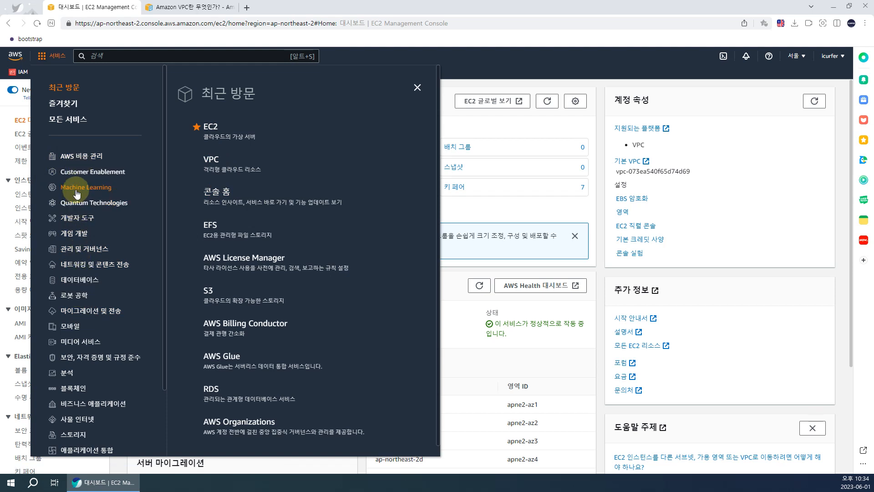
scroll(78, 194, "down", 2)
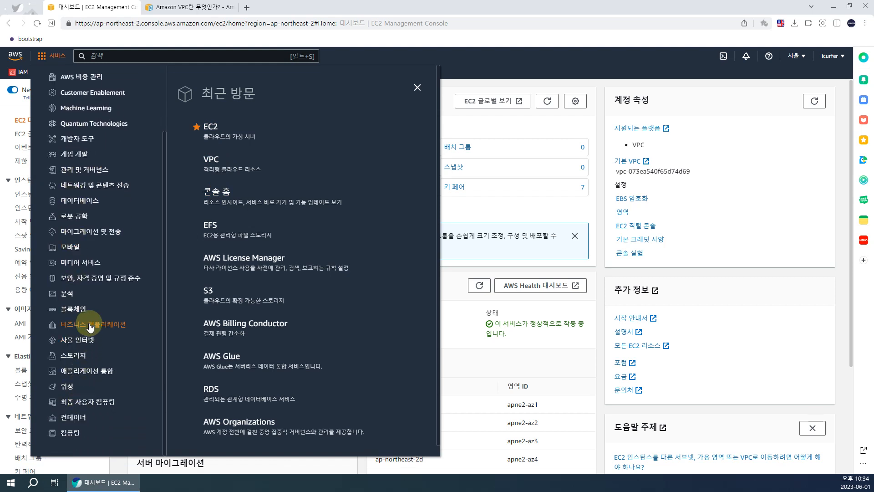
scroll(80, 277, "up", 2)
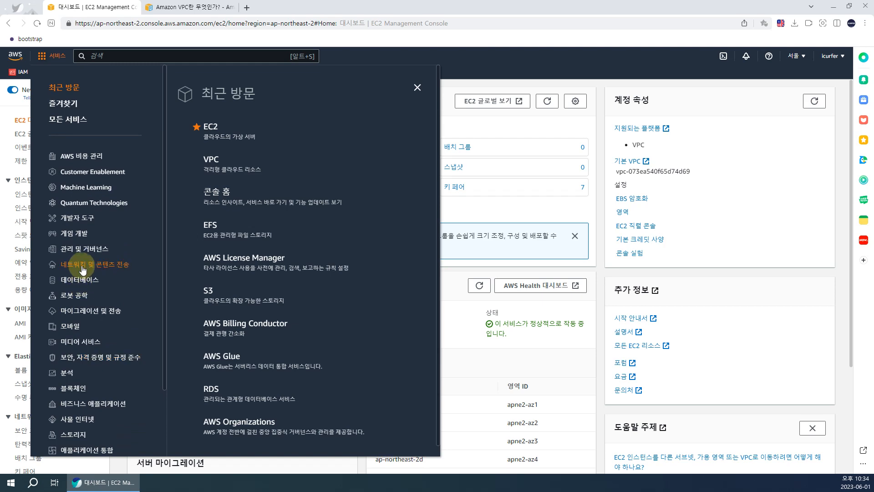
left_click(83, 268)
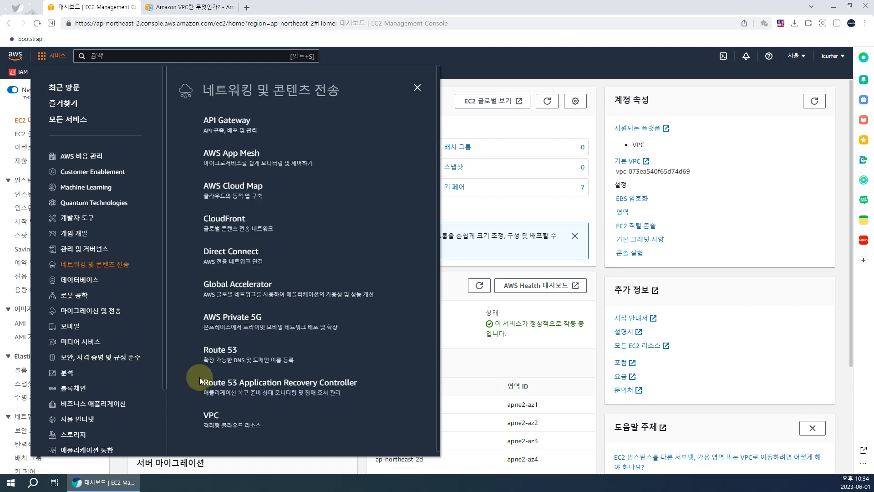
left_click(218, 420)
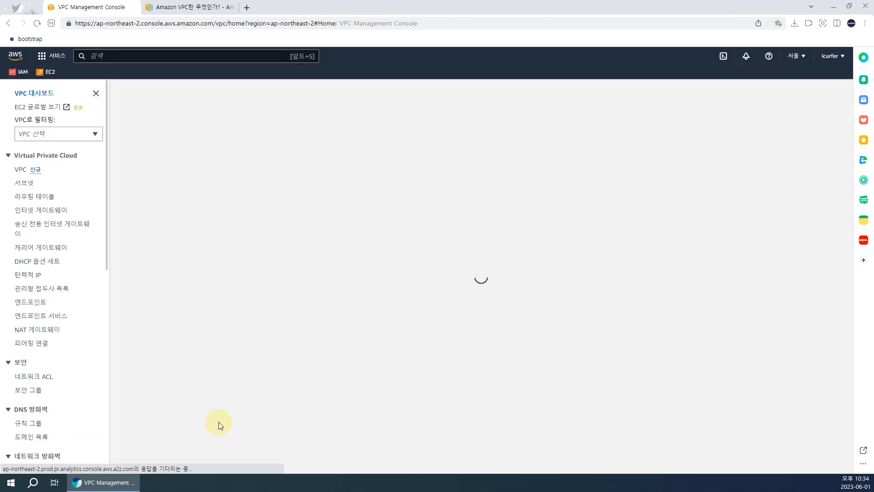
Start creating a VPC from the VPC list, preview the VPC 등 option, and keep VPC만 as the resource to create
left_click(19, 173)
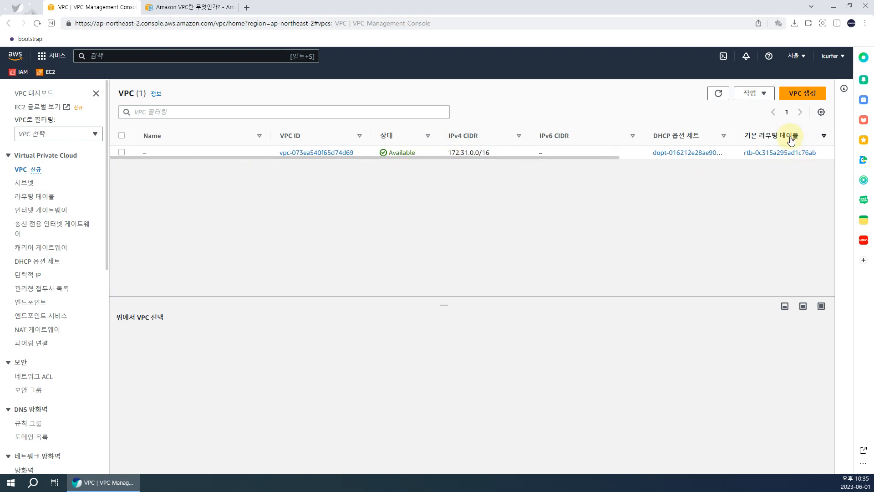
left_click(803, 93)
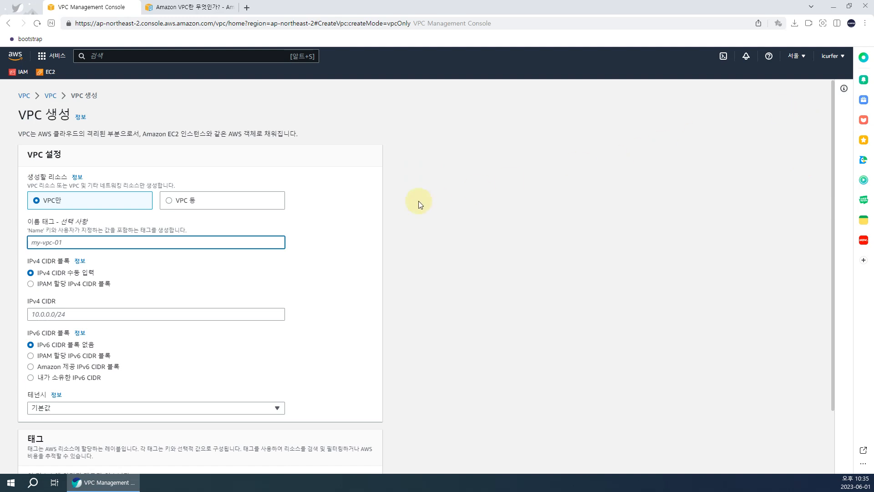
left_click(192, 200)
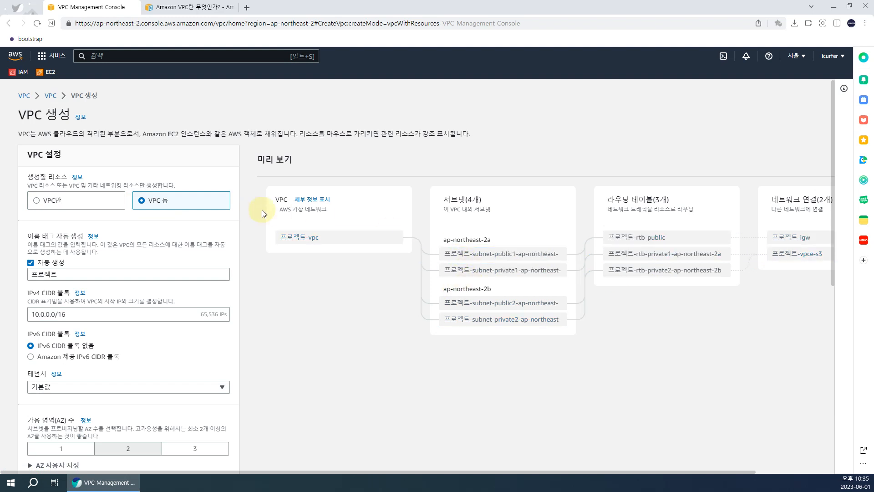
left_click(82, 196)
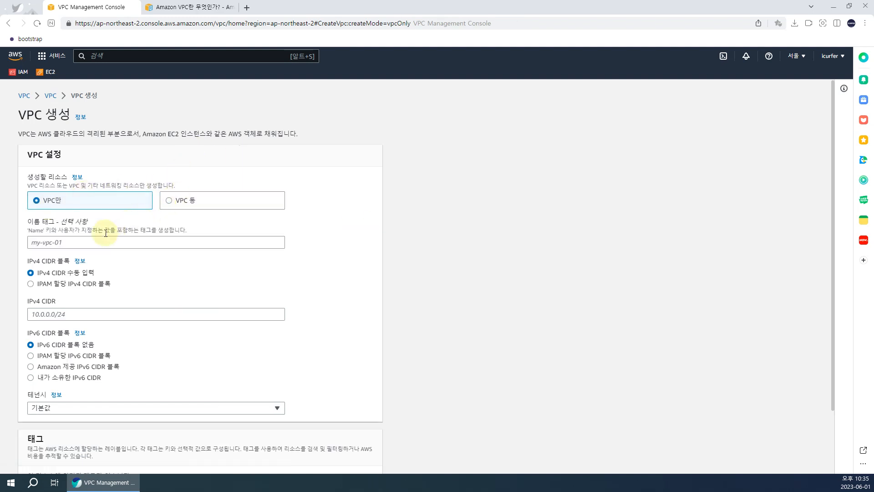
Set the name tag of the new VPC to my-vpc
left_click(81, 247)
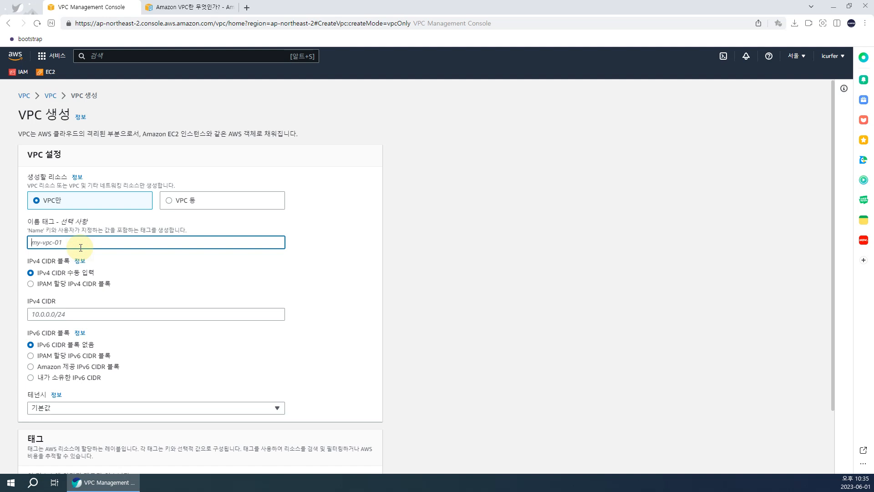
key("BackSpace")
key("BackSpace")
type("my-vpc")
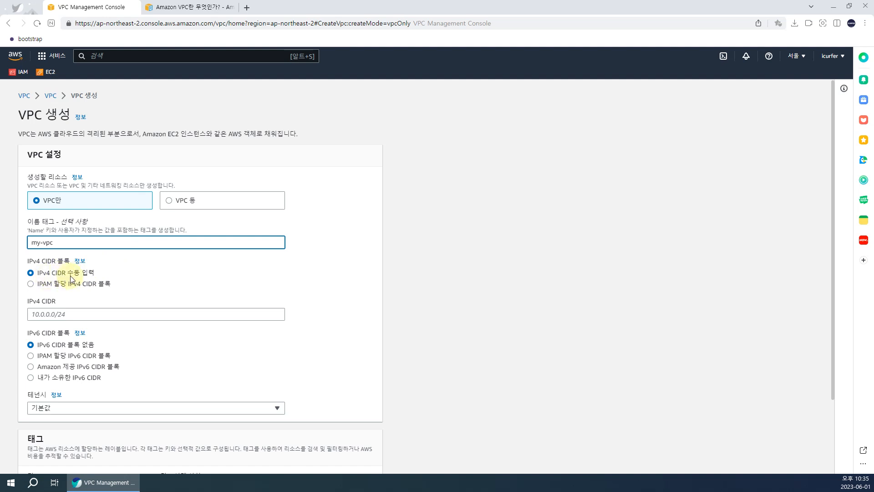
Open Google in a new browser tab and search for cidr
left_click(182, 7)
left_click(247, 8)
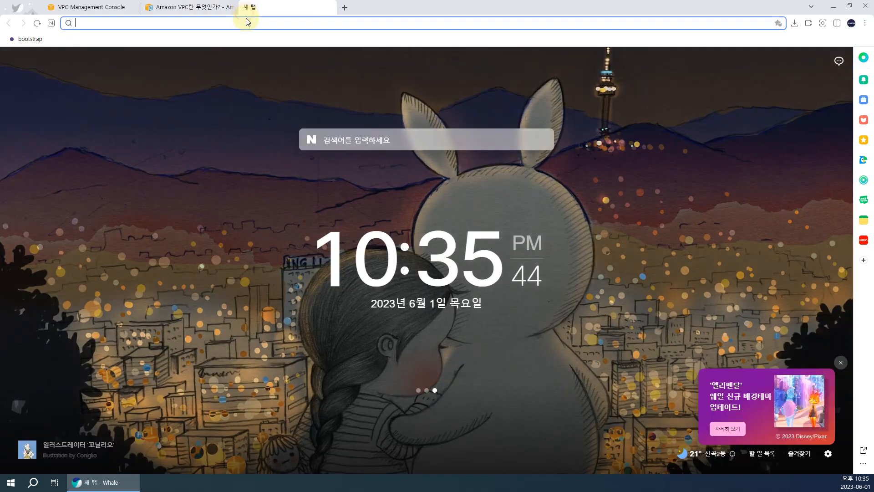
type("goog")
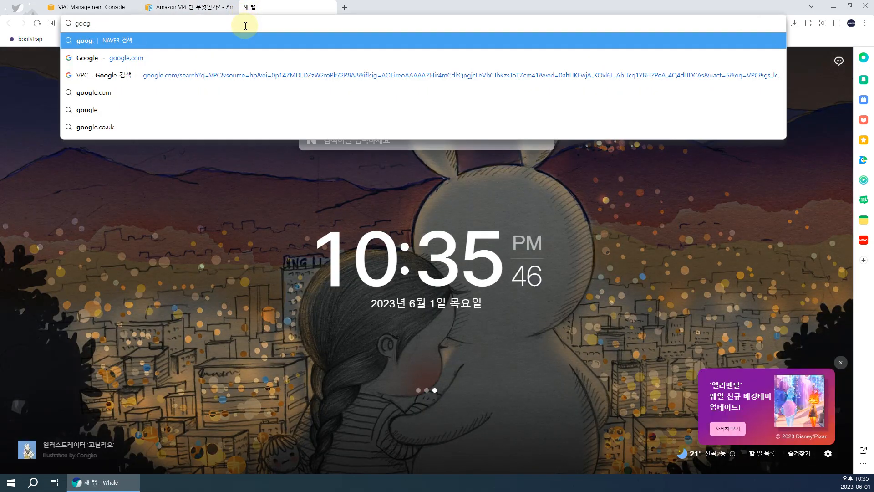
type("le.com")
key("Return")
type("g")
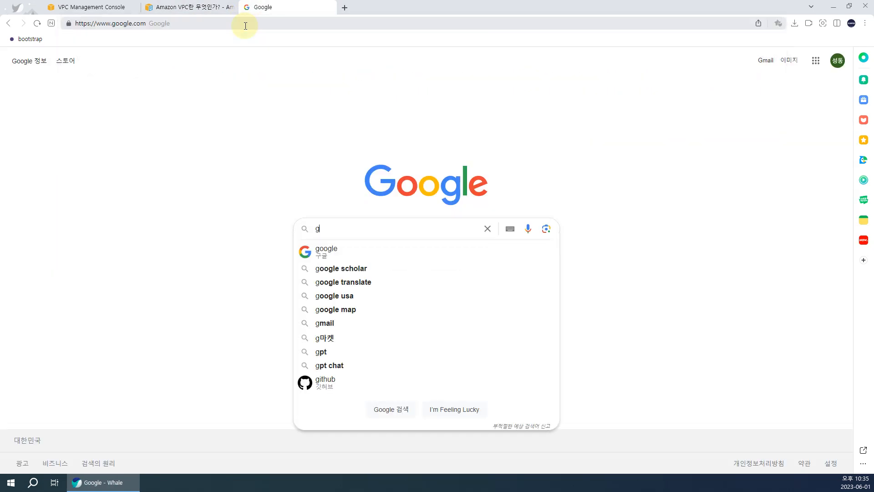
key("BackSpace")
type("cidr")
key("Return")
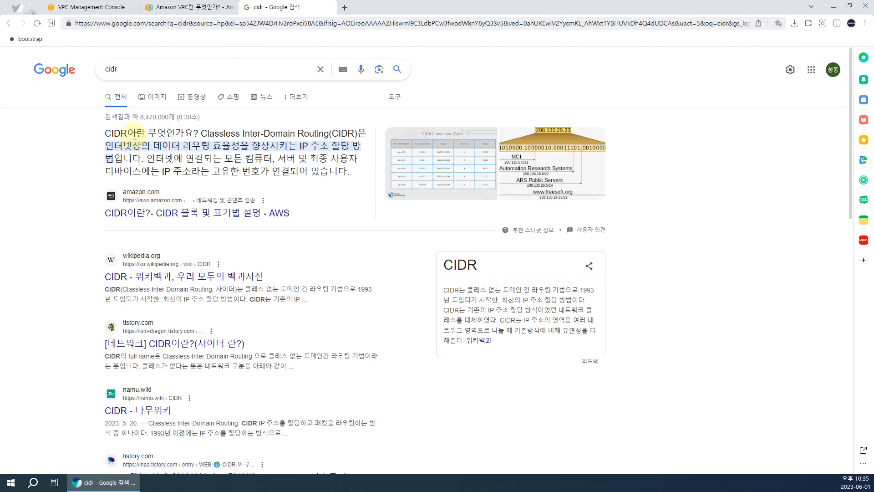
Open the AWS article CIDR이란? from the search results and read its sections on class-based and classless IP addresses
left_click_drag(135, 134, 347, 133)
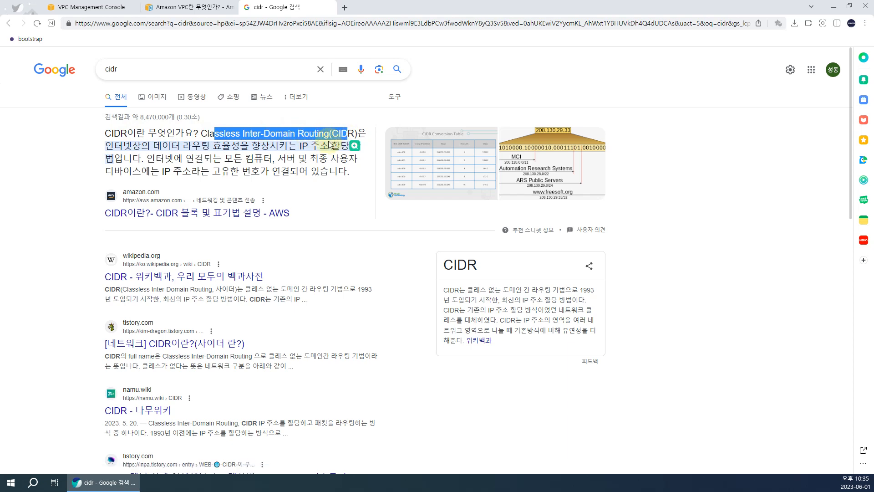
left_click(268, 211)
scroll(324, 280, "down", 8)
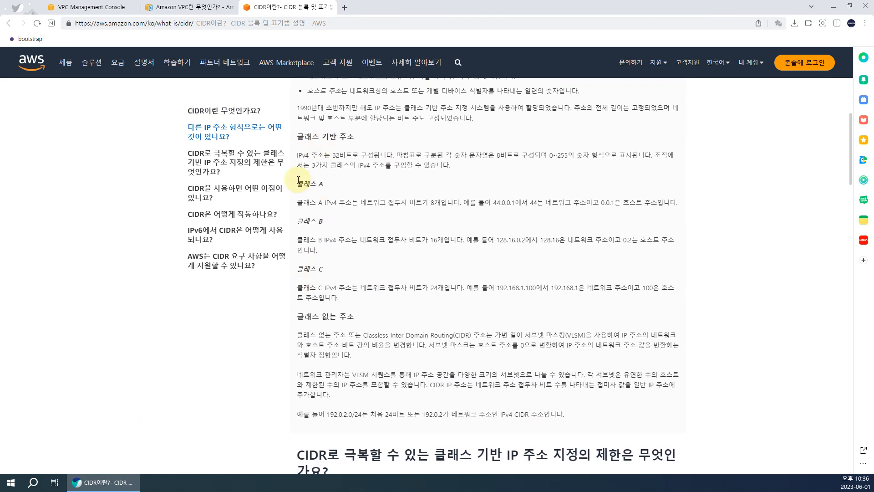
scroll(342, 301, "down", 3)
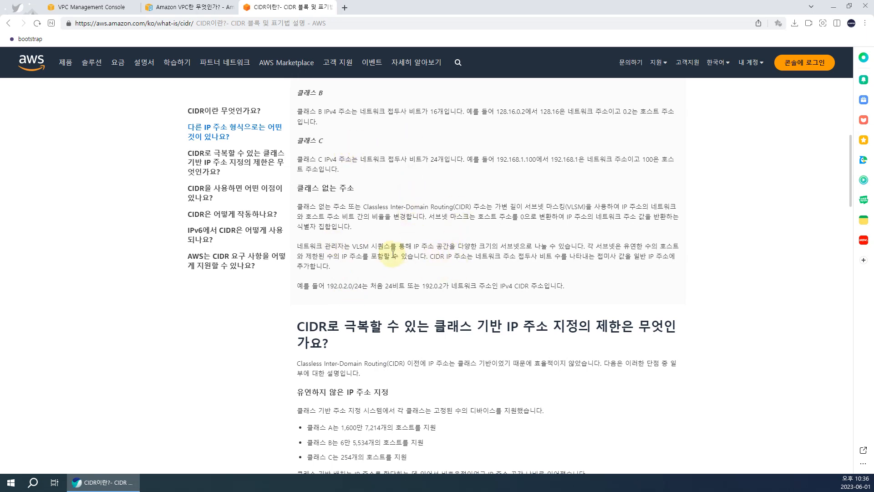
scroll(368, 241, "up", 1)
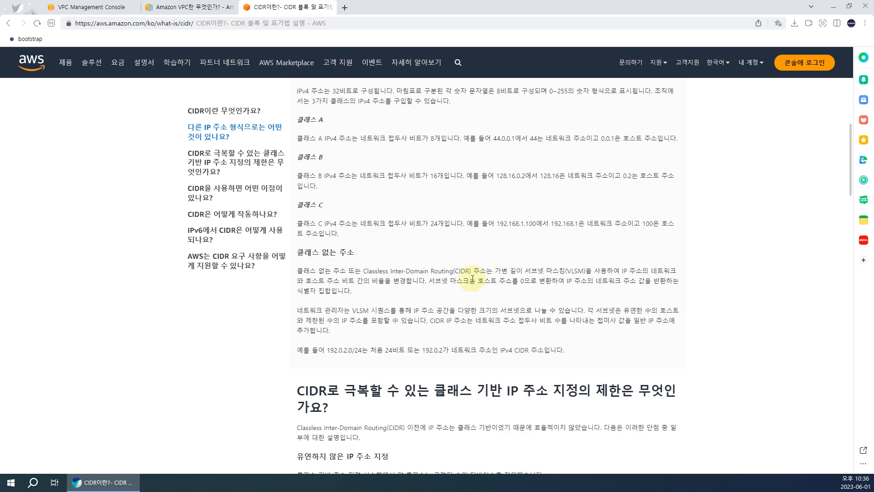
scroll(362, 290, "down", 3)
Read the rest of the CIDR article, covering class-based limits, CIDR benefits, the CIDR 블록 diagram, notation and IPv6 use
left_click_drag(304, 264, 355, 270)
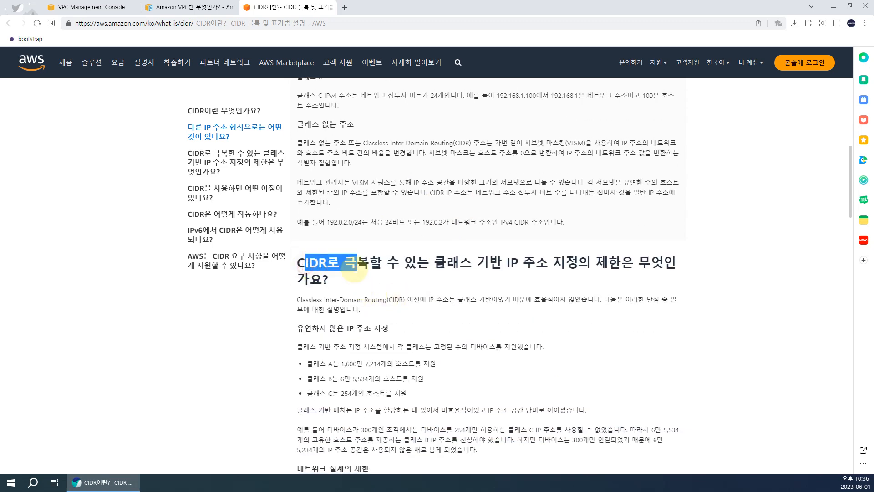
scroll(392, 380, "down", 1)
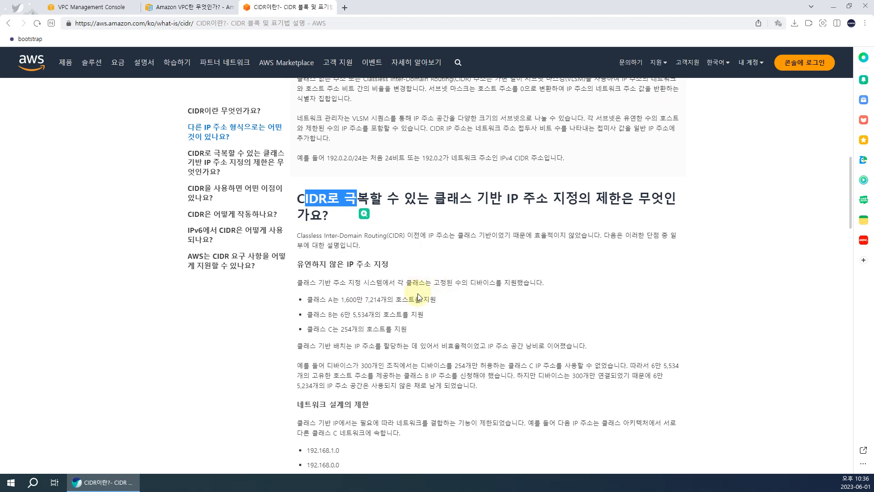
scroll(438, 279, "down", 3)
scroll(425, 224, "down", 4)
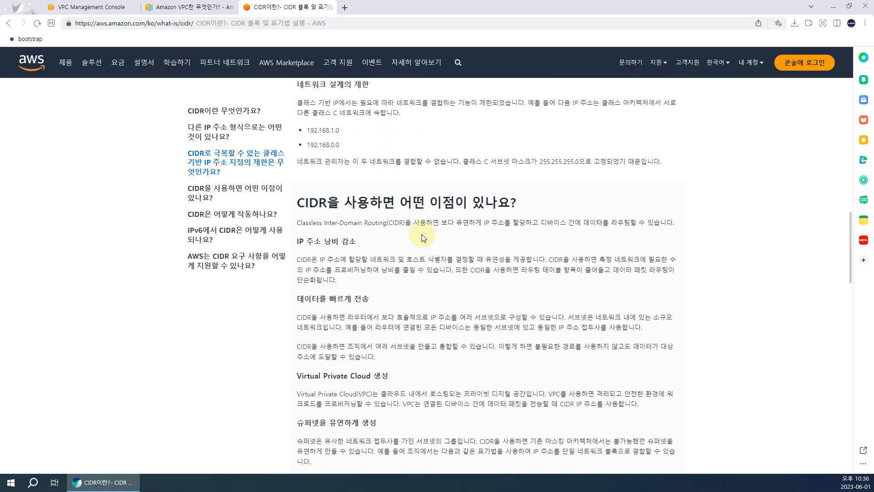
scroll(428, 227, "down", 4)
scroll(430, 231, "down", 5)
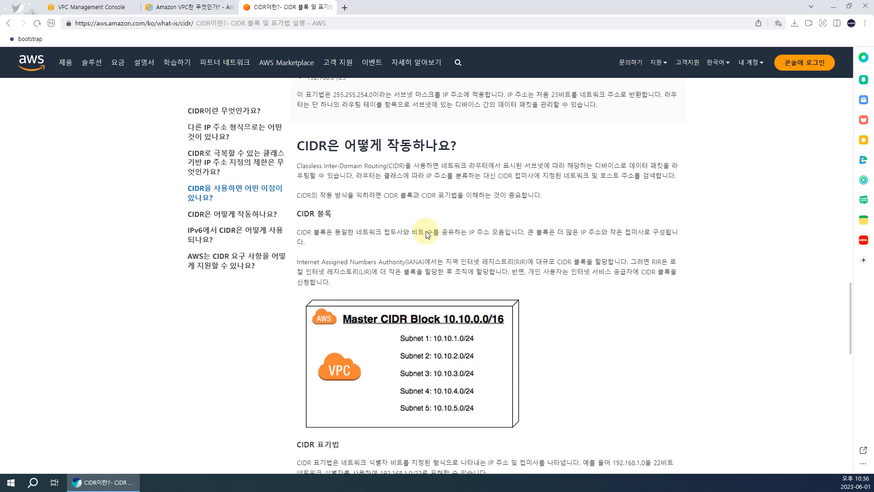
left_click_drag(301, 180, 332, 181)
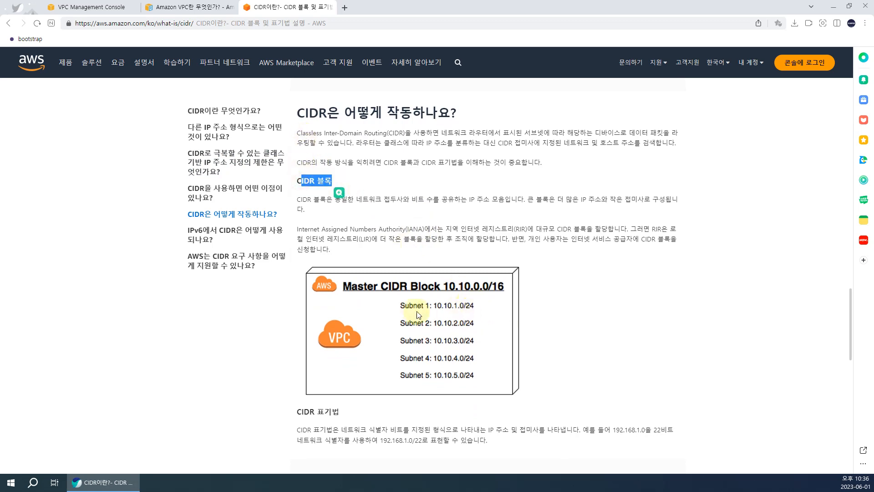
scroll(458, 359, "down", 4)
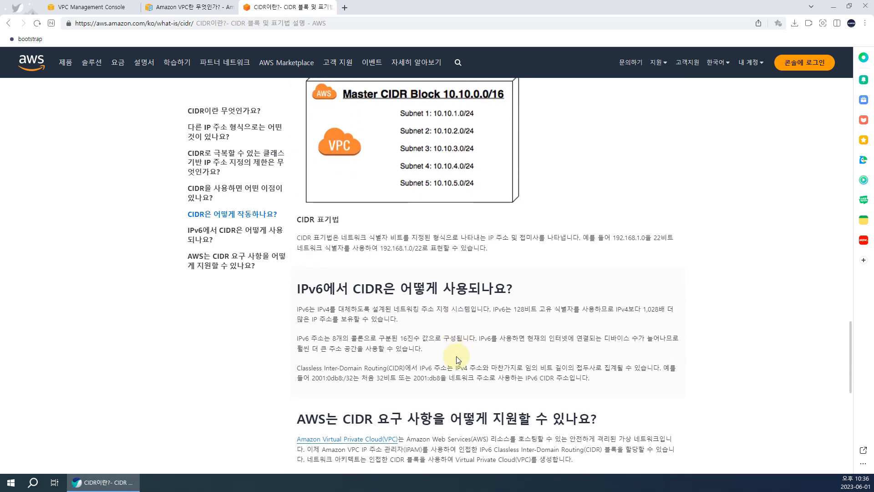
scroll(451, 309, "down", 10)
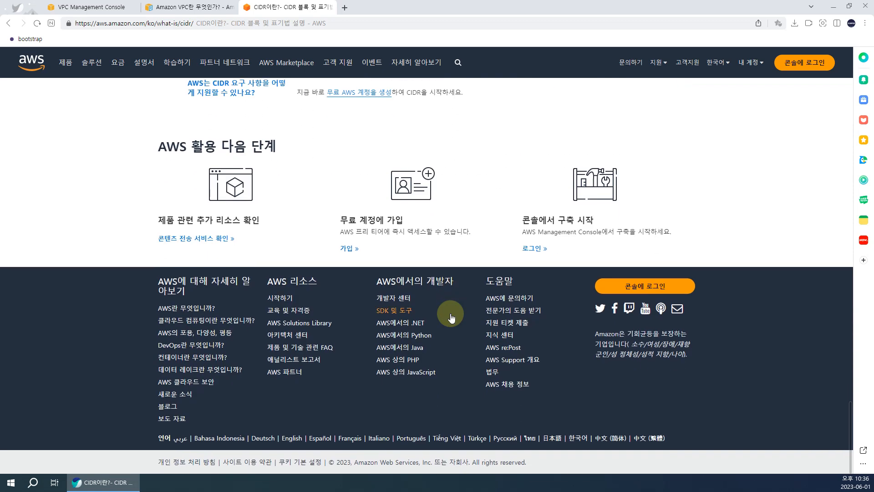
Return to the VPC creation form and set the IPv4 CIDR to 10.0.0.0/24
left_click(192, 7)
left_click(115, 7)
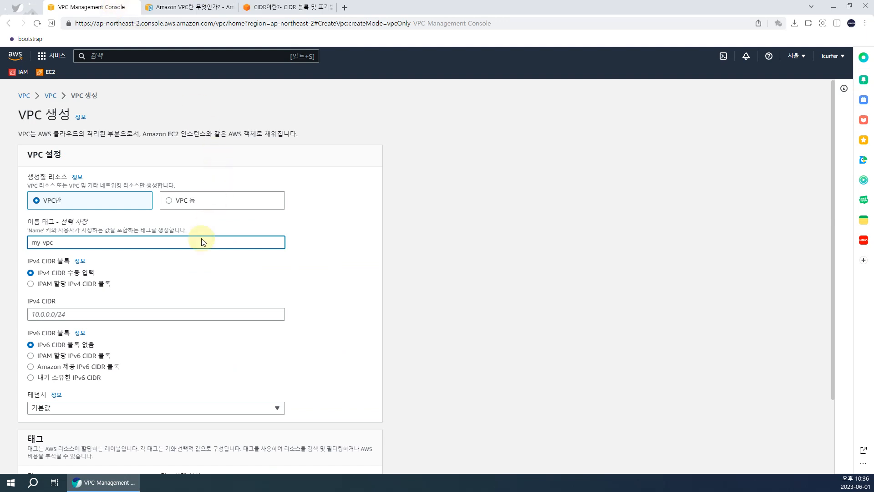
left_click(90, 312)
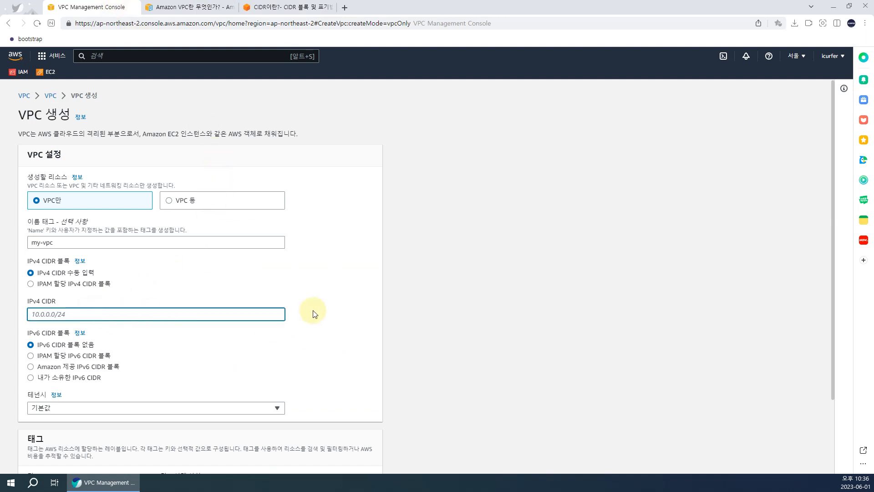
type("10.0.0")
key("BackSpace")
key("BackSpace")
key("BackSpace")
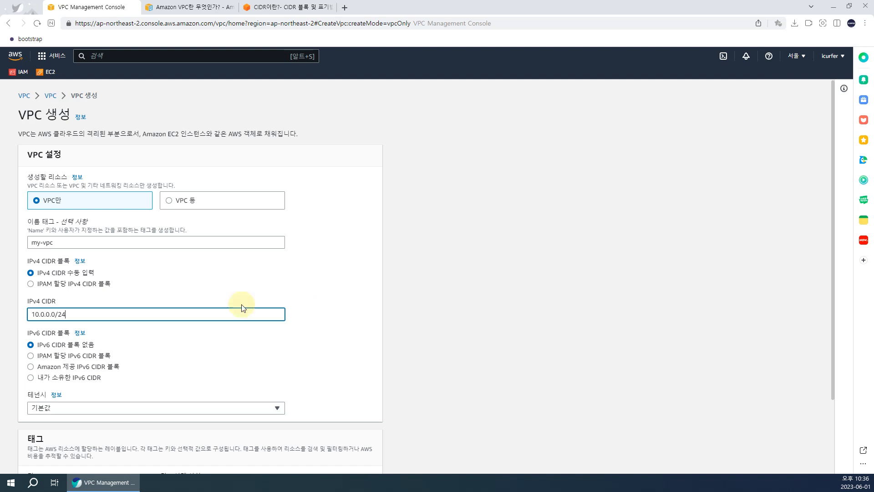
Examine the prefix length and the individual octets of the entered IPv4 CIDR by highlighting each part
double_click(62, 314)
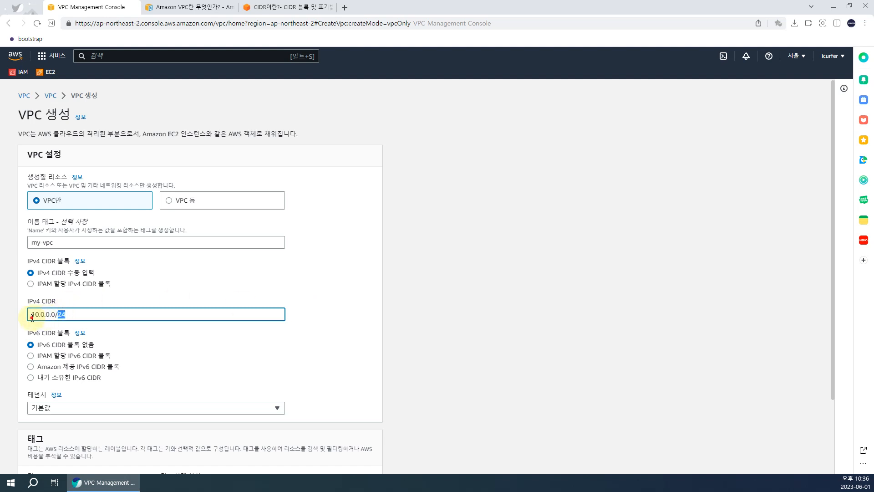
left_click(32, 315)
left_click(39, 315)
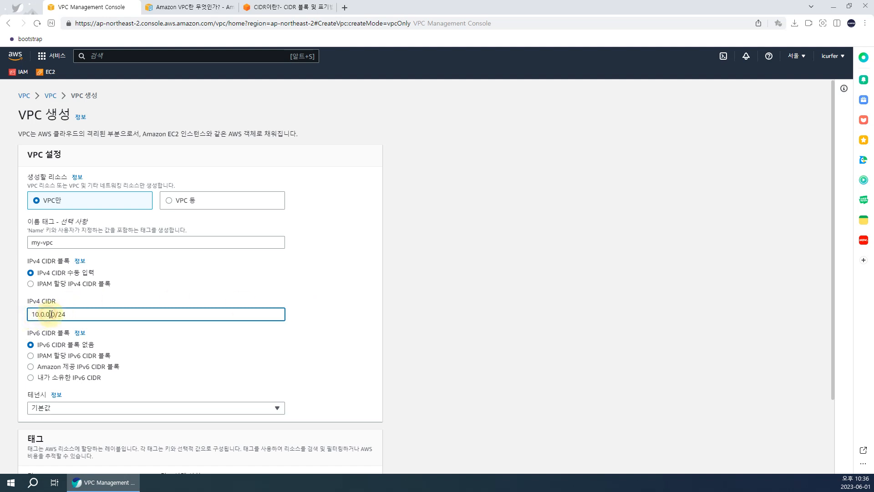
left_click_drag(51, 314, 40, 314)
left_click(36, 314)
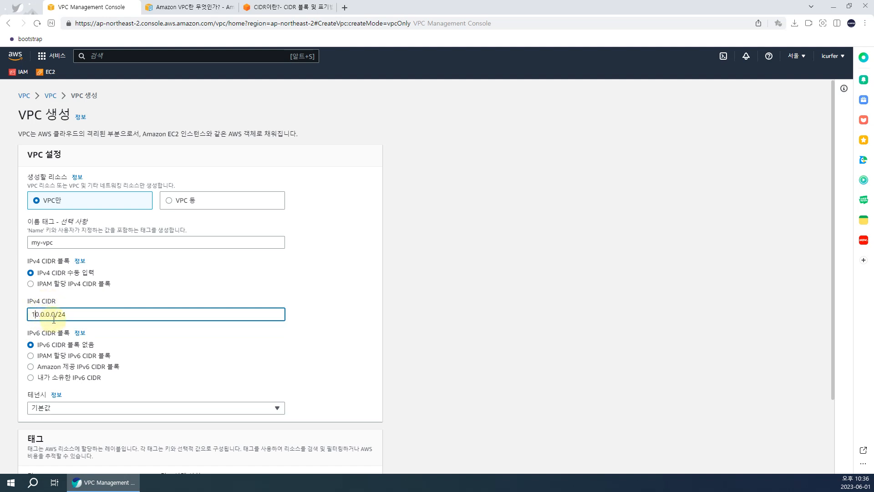
left_click_drag(67, 314, 33, 317)
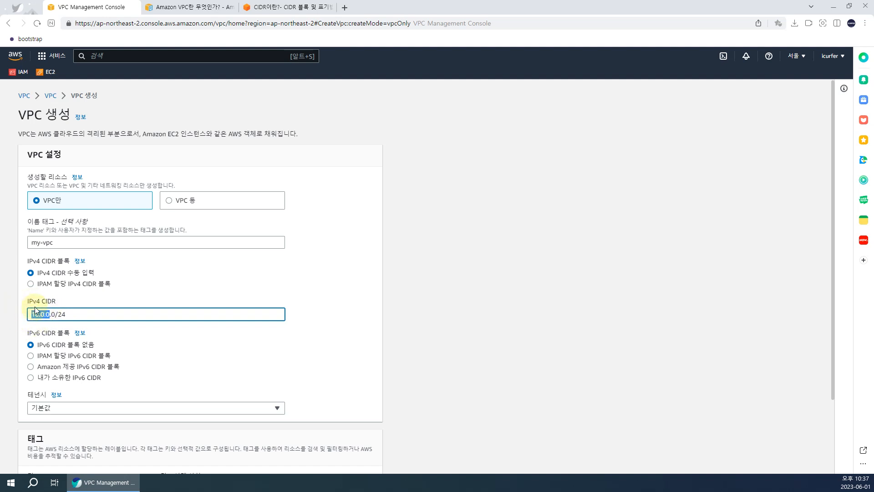
left_click(53, 314)
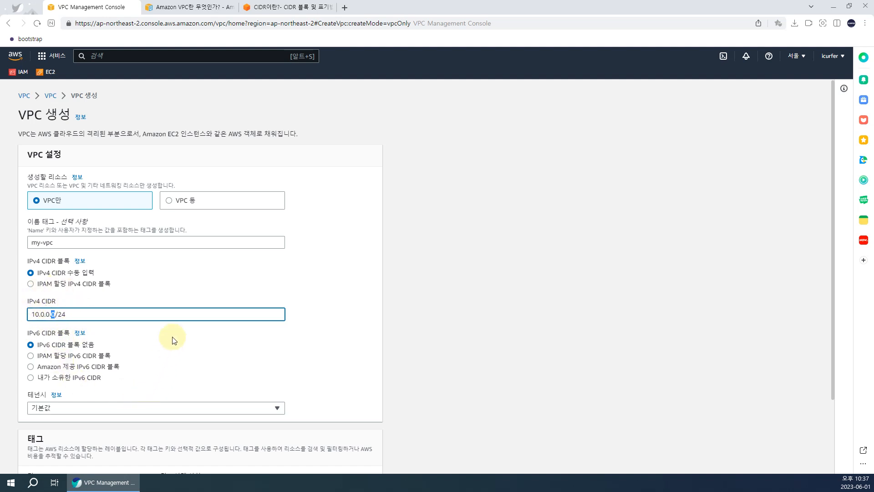
Keep the tenancy at 기본값 and create the VPC my-vpc
left_click(172, 365)
left_click(132, 408)
left_click(131, 407)
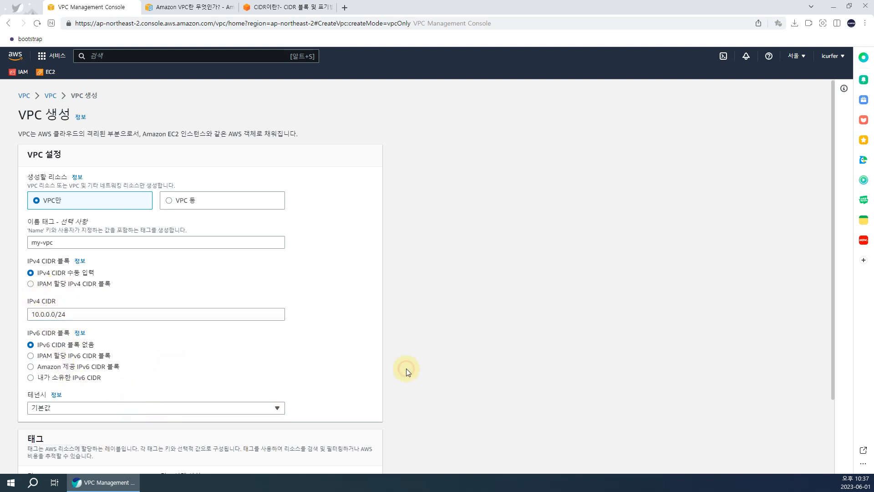
scroll(406, 367, "down", 2)
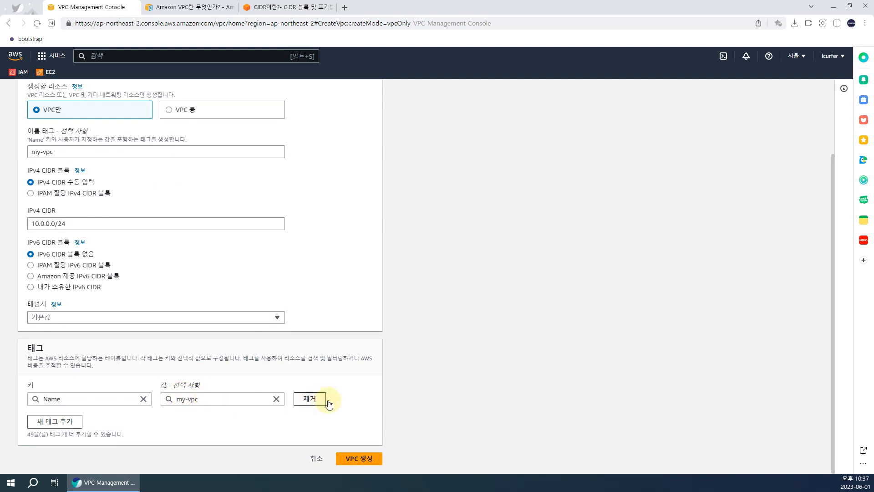
left_click(364, 457)
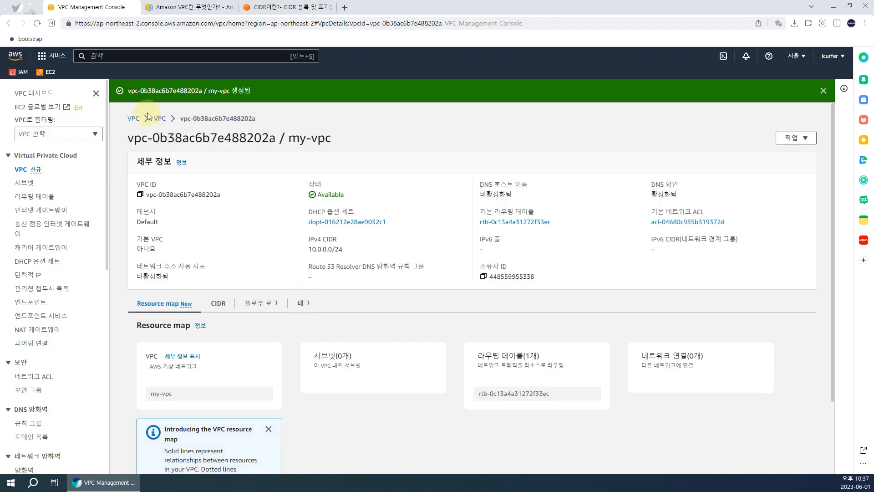
Look at the Amazon VPC overview and its subnet diagram in the user guide, and return to the VPC console
left_click(189, 7)
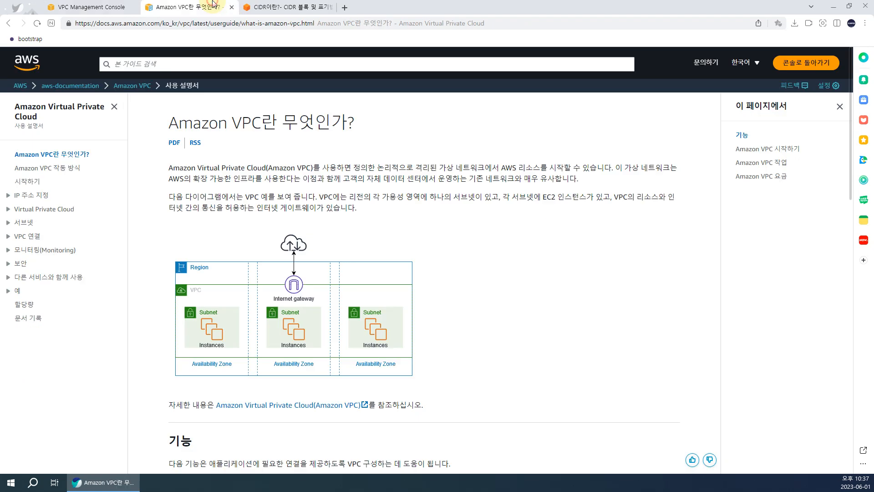
double_click(234, 169)
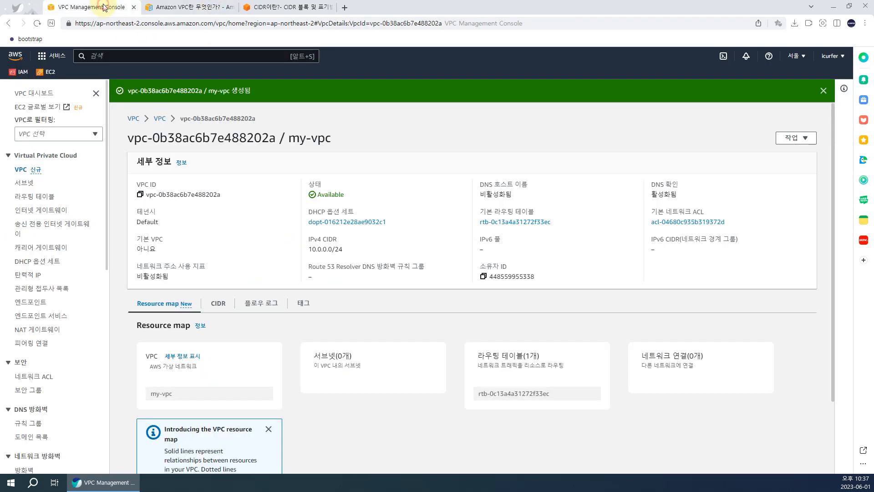
left_click(97, 7)
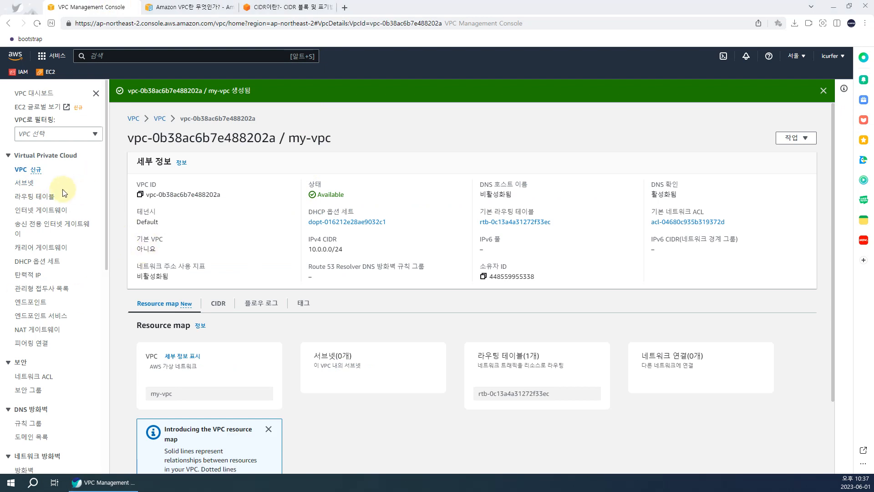
Start creating a subnet, choose my-vpc as its VPC, and preview the suggested IPv4 CIDR blocks without picking one
left_click(26, 183)
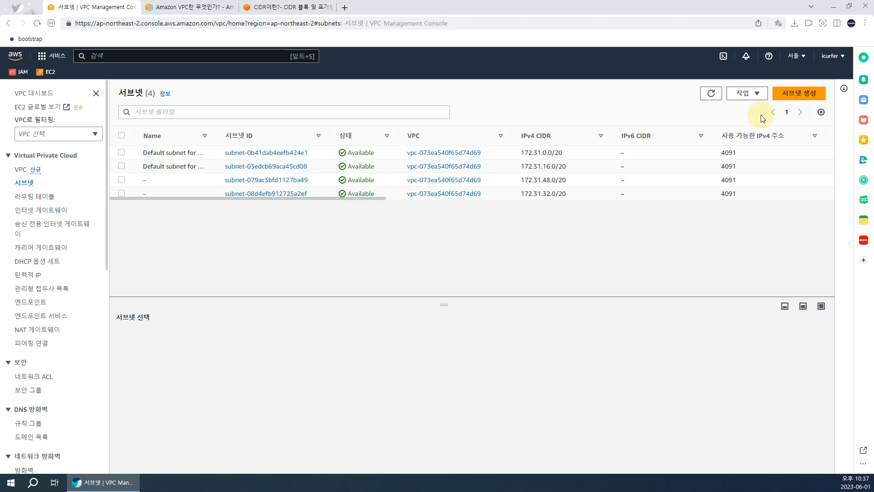
left_click(800, 96)
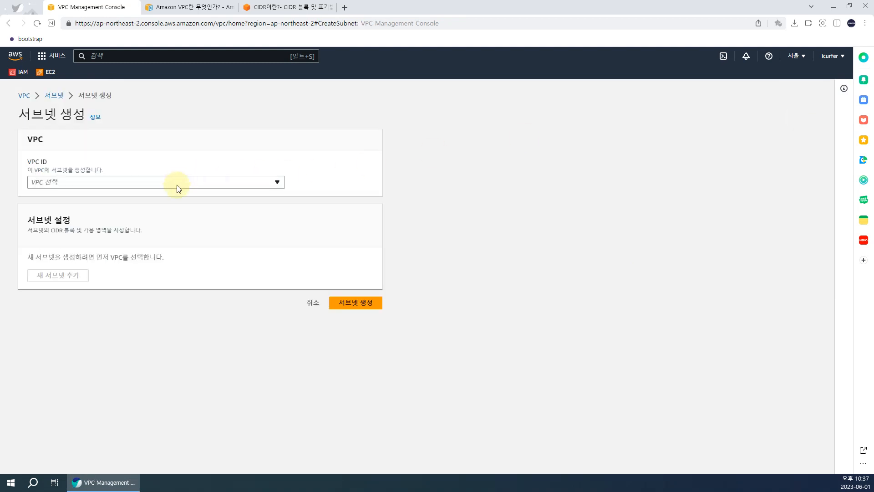
left_click(177, 187)
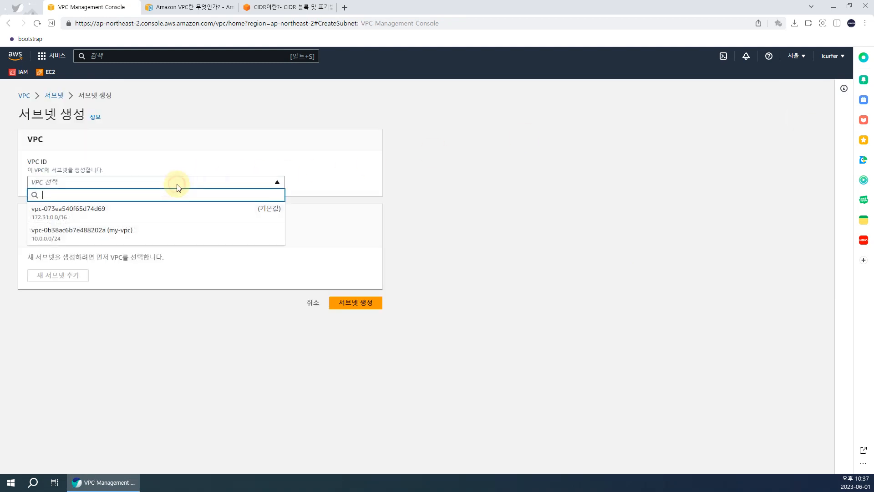
left_click(120, 237)
scroll(121, 244, "down", 2)
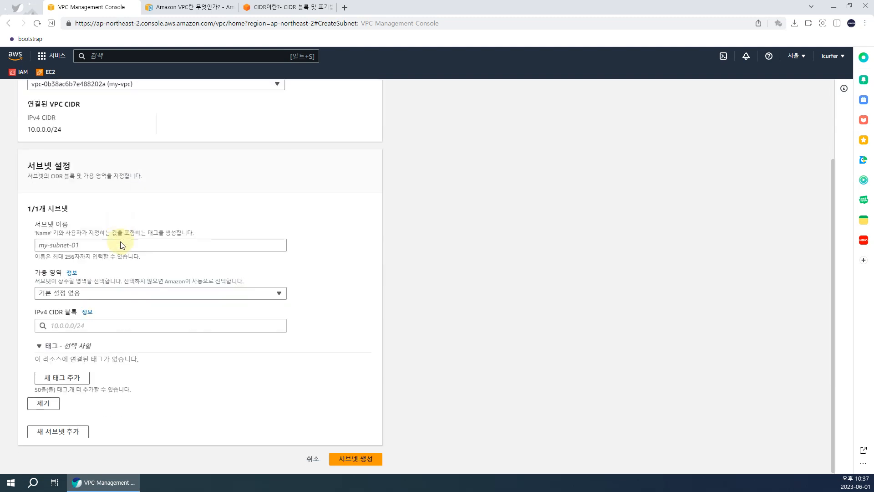
left_click(55, 324)
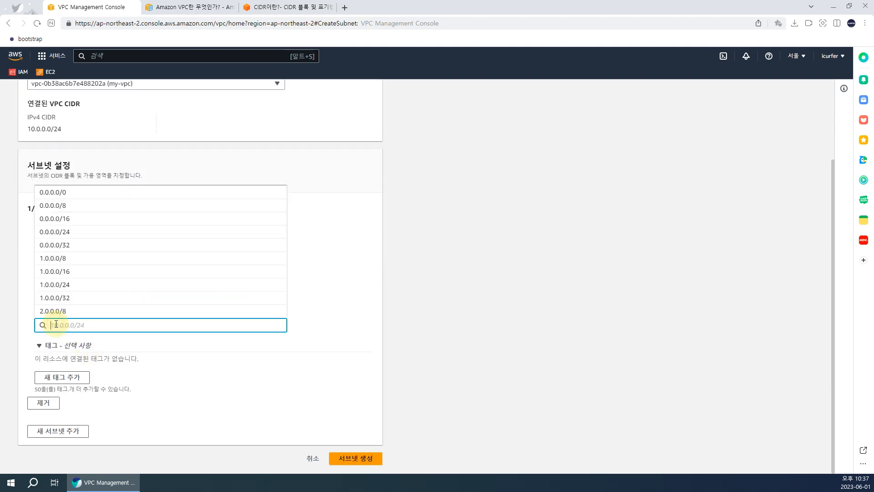
left_click(408, 239)
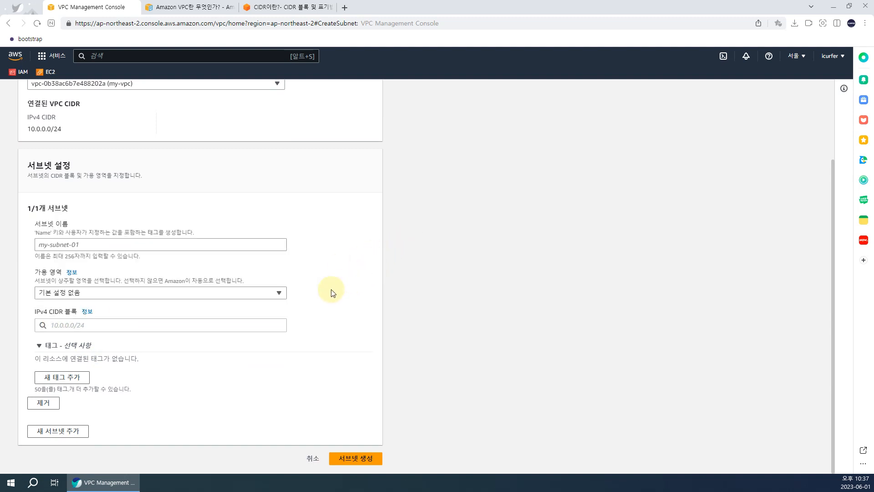
Check the third octet of the connected VPC's IPv4 CIDR and abandon the subnet creation
left_click(183, 244)
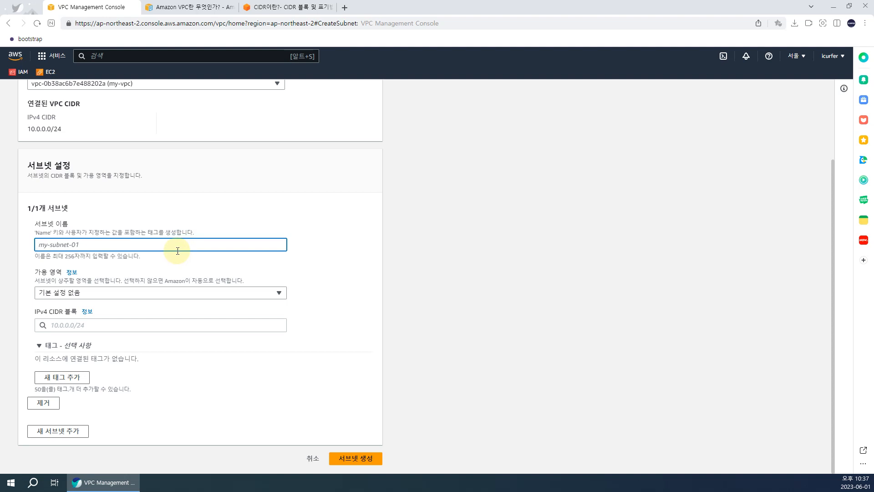
scroll(177, 251, "up", 2)
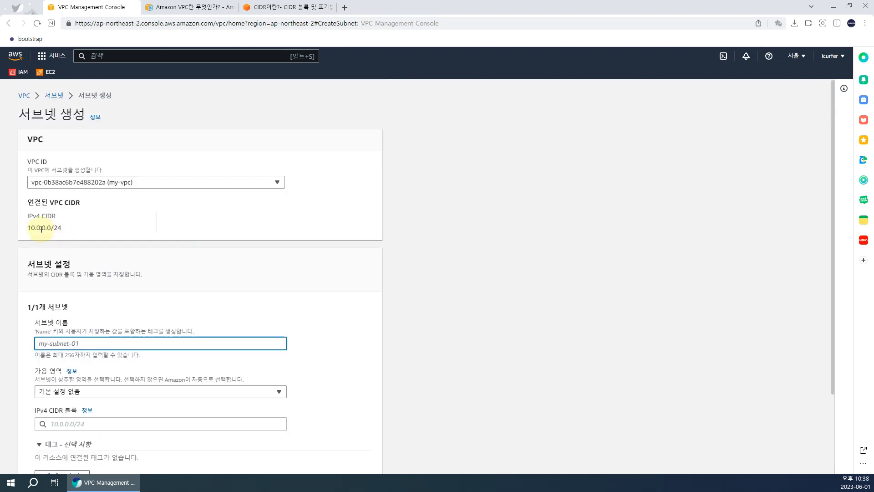
left_click_drag(40, 227, 50, 229)
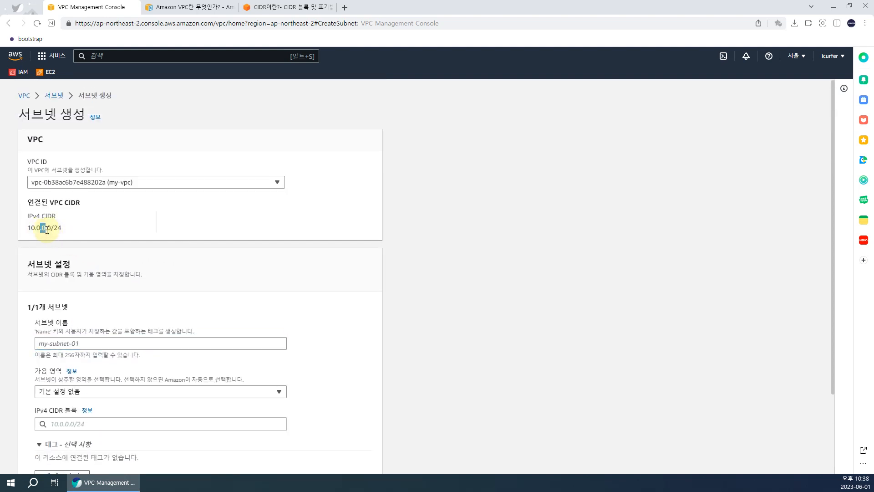
left_click(46, 230)
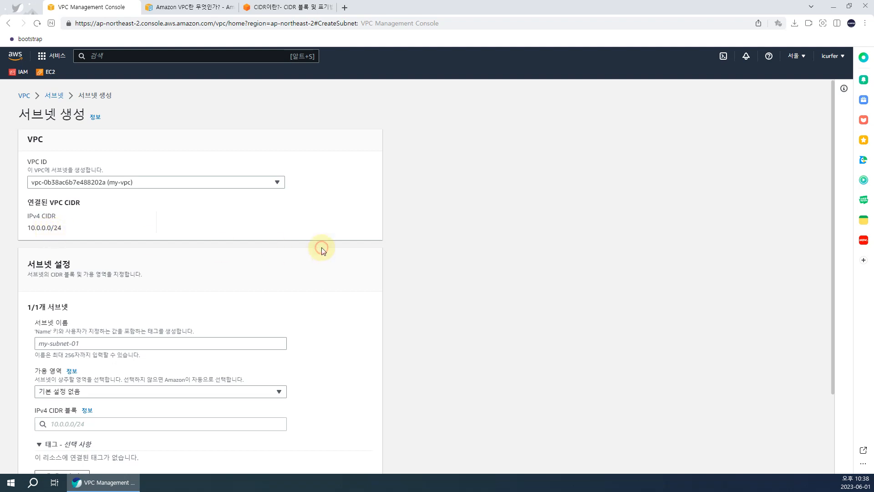
scroll(325, 413, "down", 2)
left_click(315, 459)
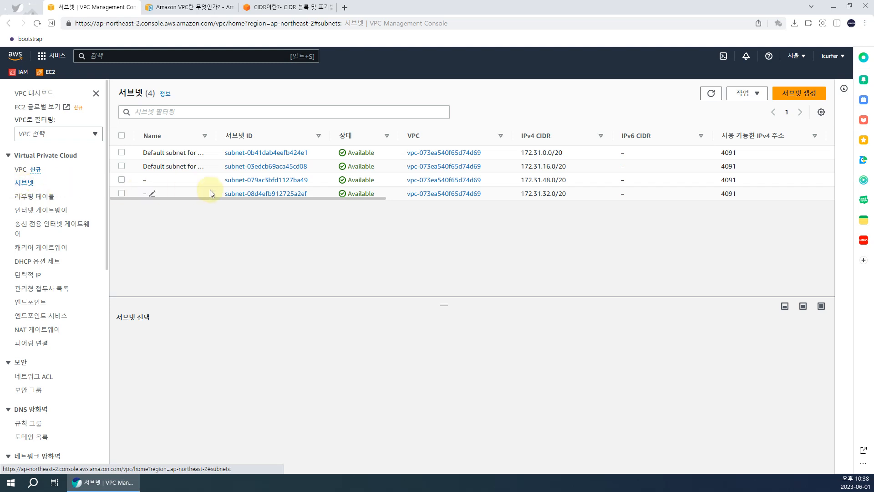
Delete the VPC my-vpc, confirming with 삭제
left_click(46, 196)
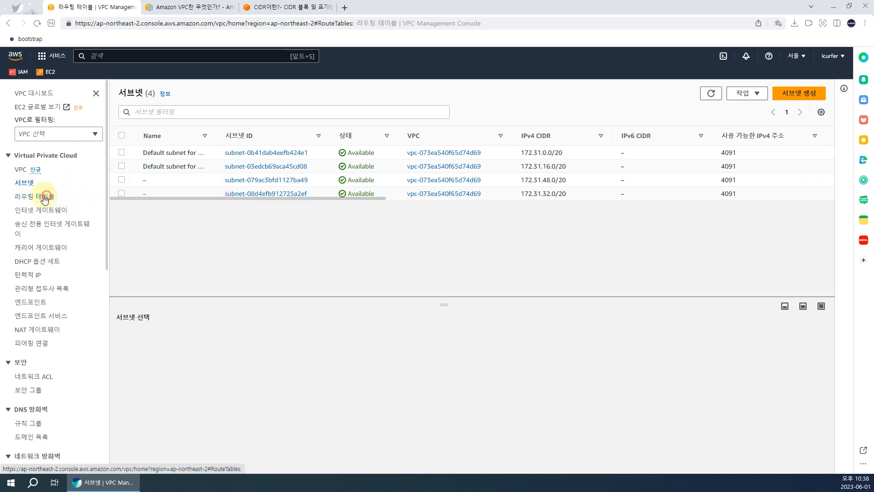
left_click(21, 169)
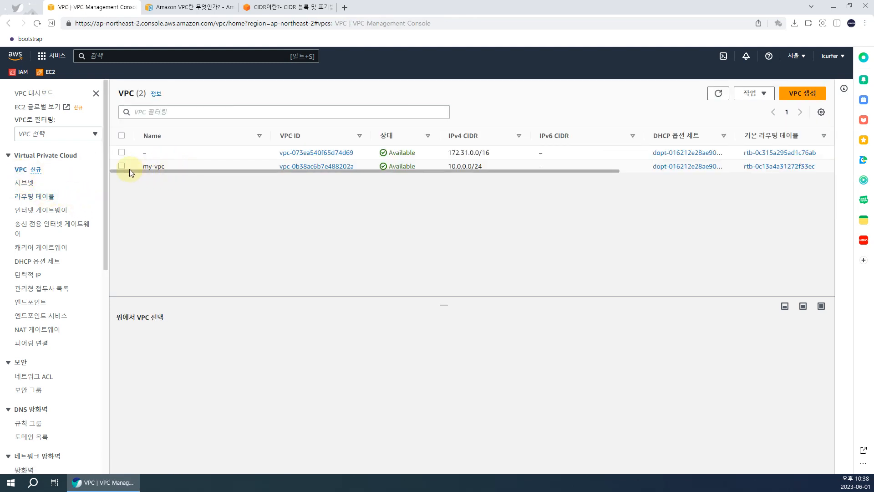
left_click(122, 166)
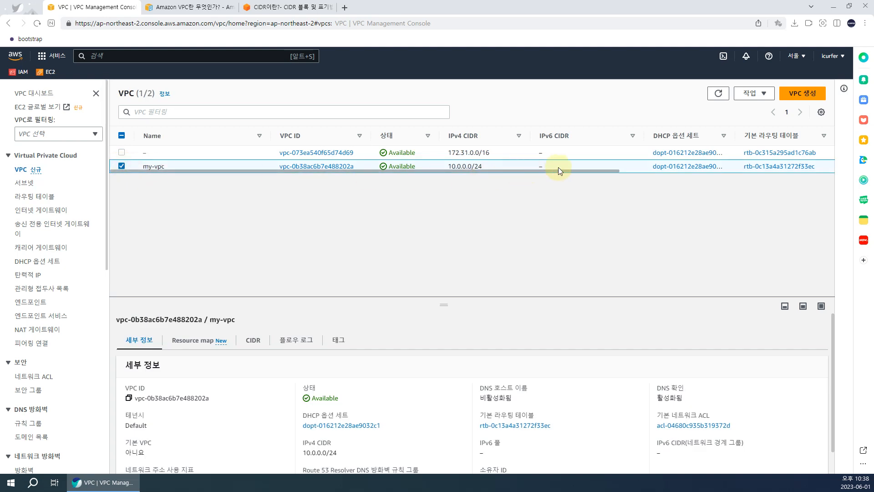
left_click(758, 94)
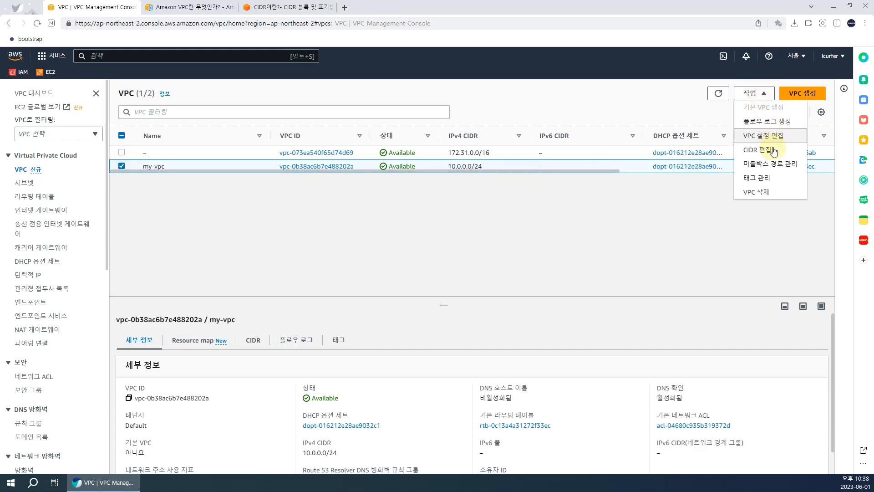
left_click(769, 193)
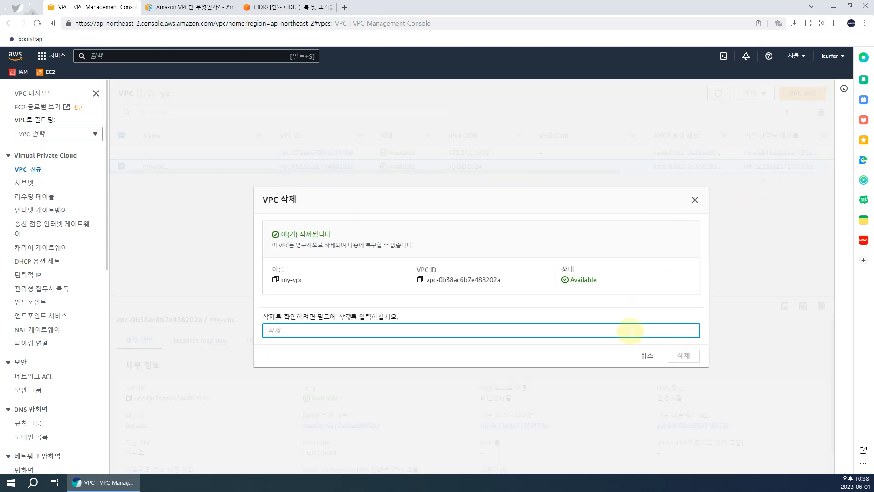
type("삭제")
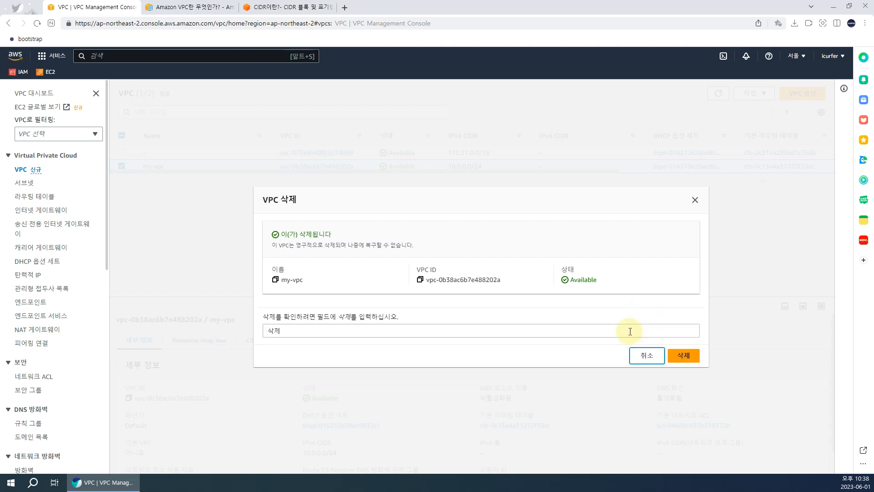
key("Return")
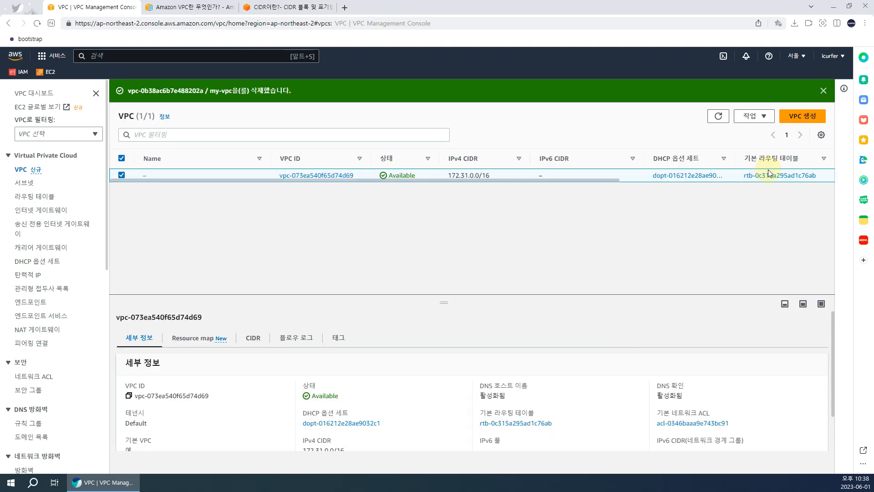
Create a VPC-only resource named my-vpc with the manually entered IPv4 CIDR 10.0.0.0/16
left_click(804, 116)
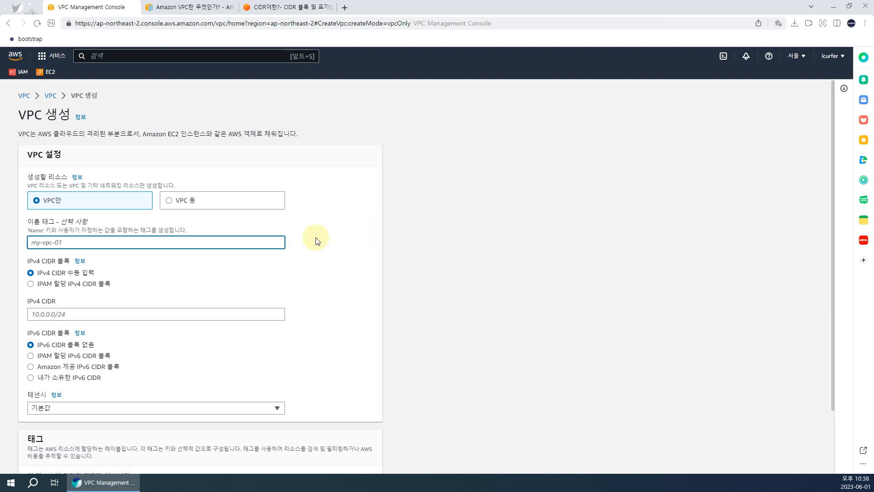
type("m")
key("Tab")
key("Tab")
key("Tab")
key("Tab")
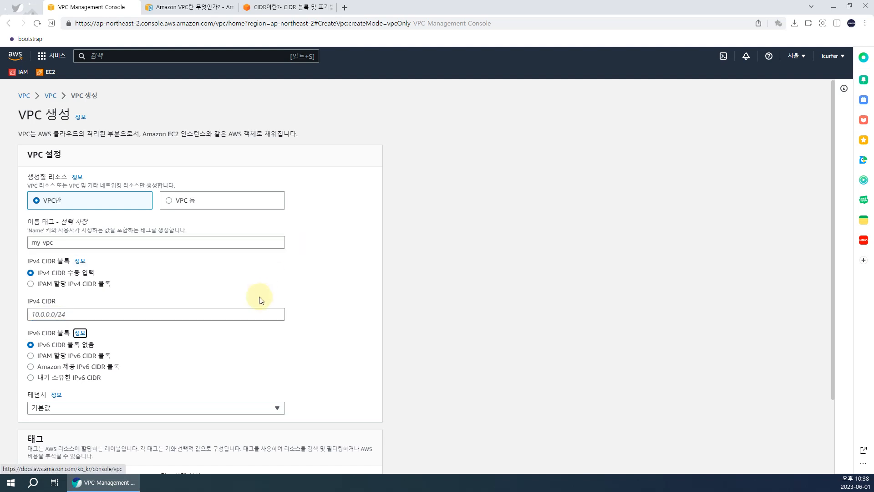
left_click(253, 313)
type("10.0.0.0/16")
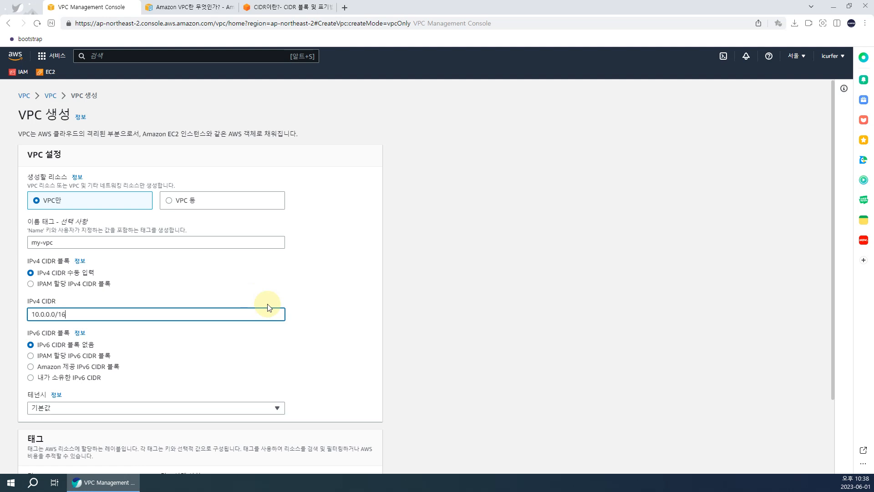
left_click_drag(42, 315, 33, 315)
left_click(47, 313)
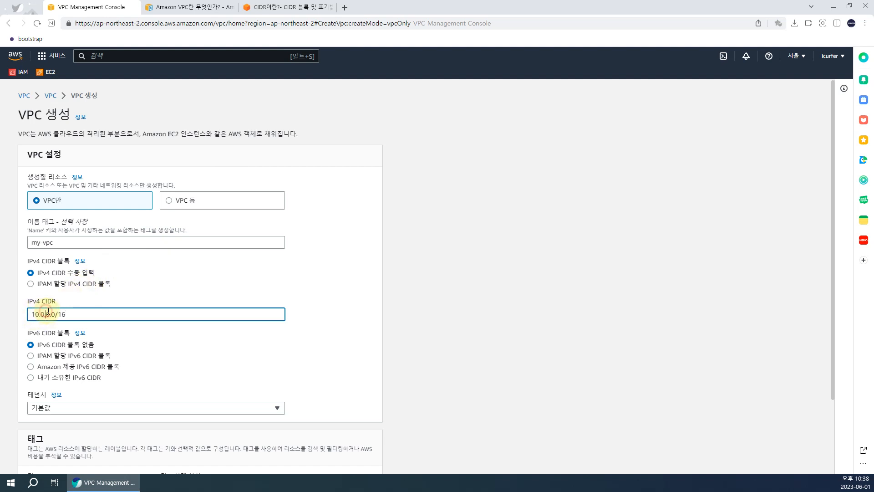
scroll(215, 396, "down", 2)
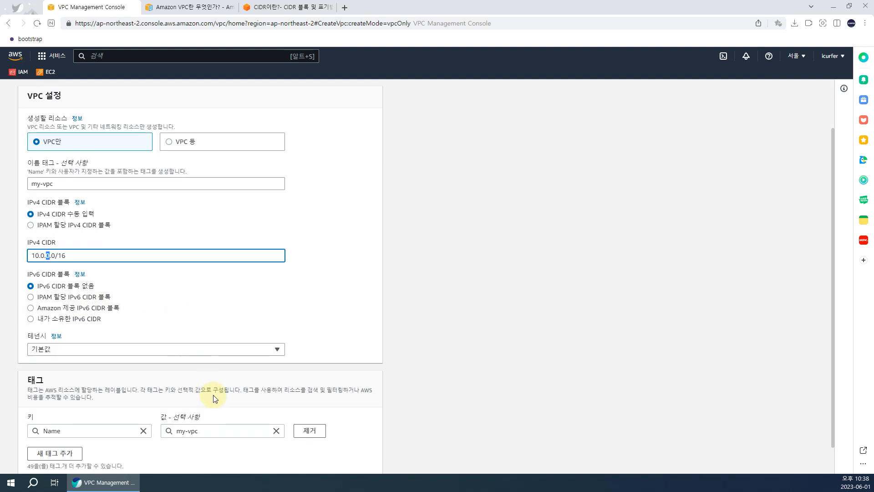
left_click(359, 458)
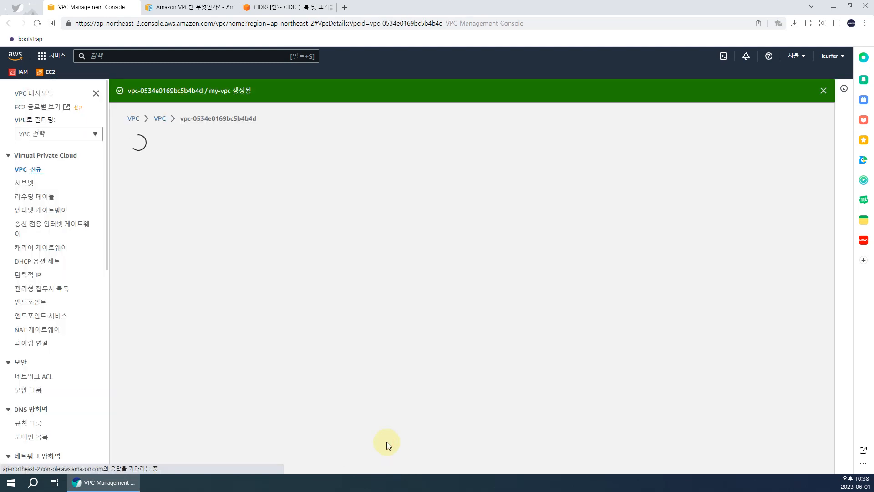
Open the subnet list and consult the VPC and subnet diagram in the Amazon VPC user guide
left_click(28, 184)
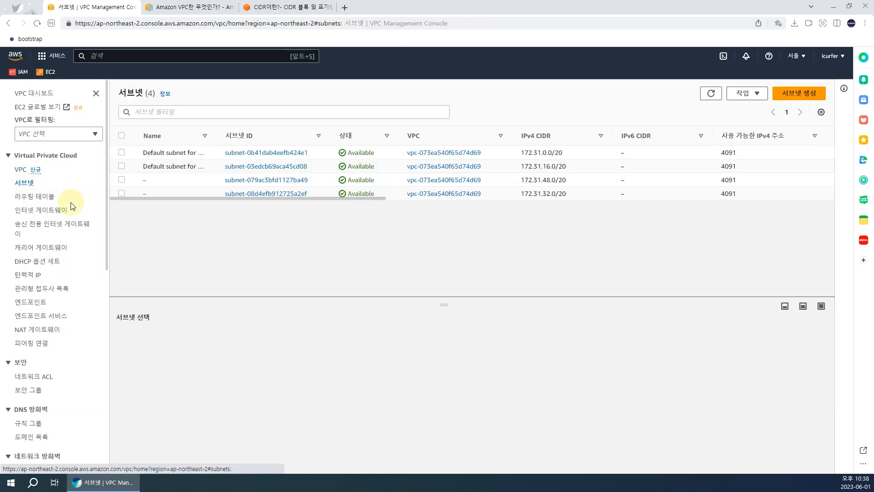
left_click(192, 7)
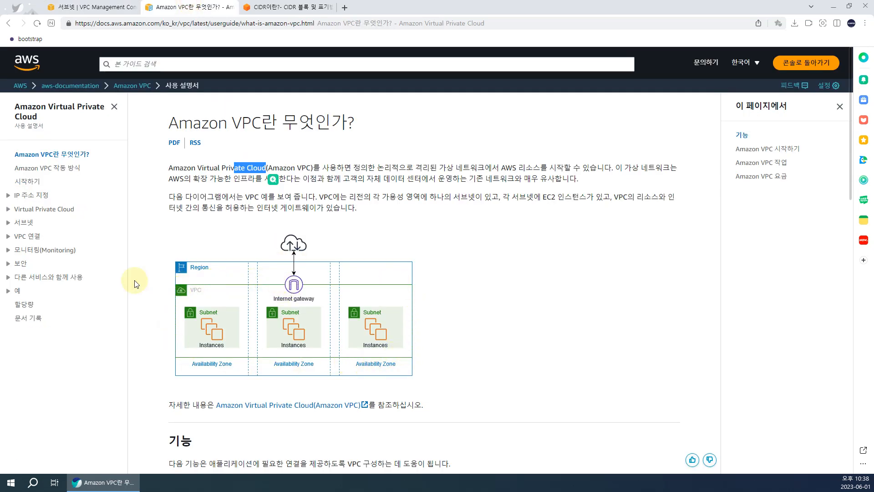
left_click(93, 7)
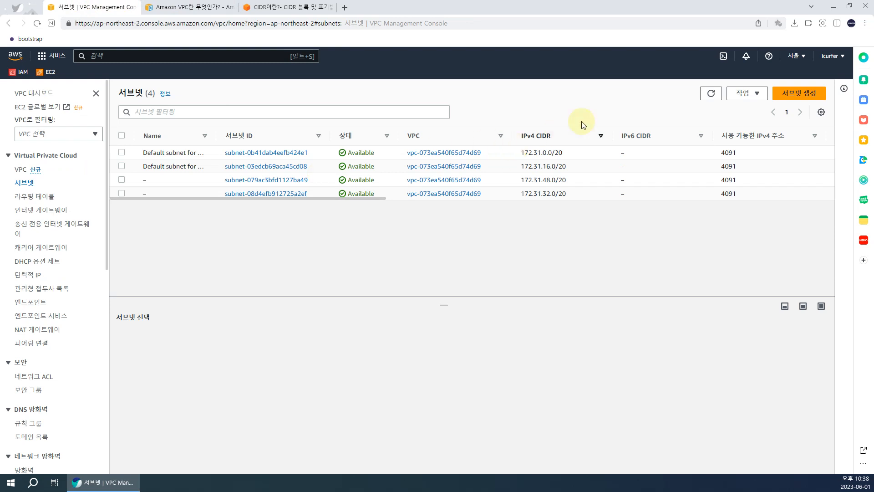
Start a new subnet in my-vpc and name it my-subnet-1
left_click(797, 93)
left_click(118, 183)
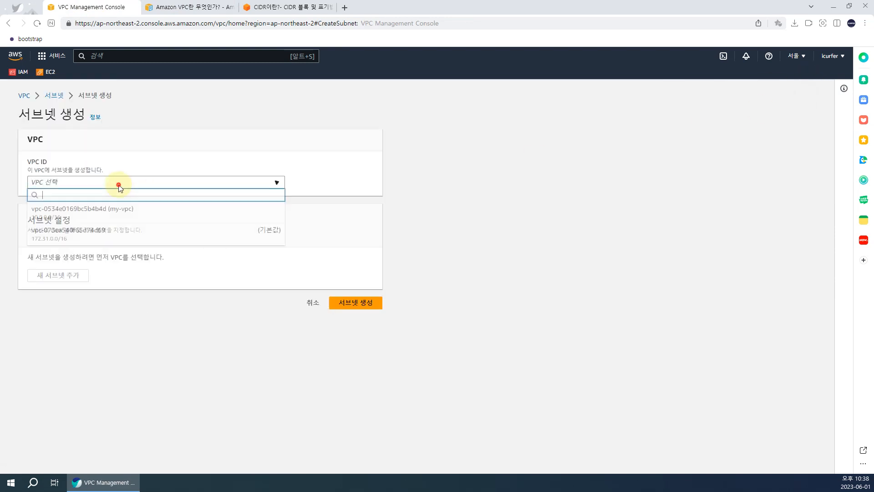
double_click(58, 181)
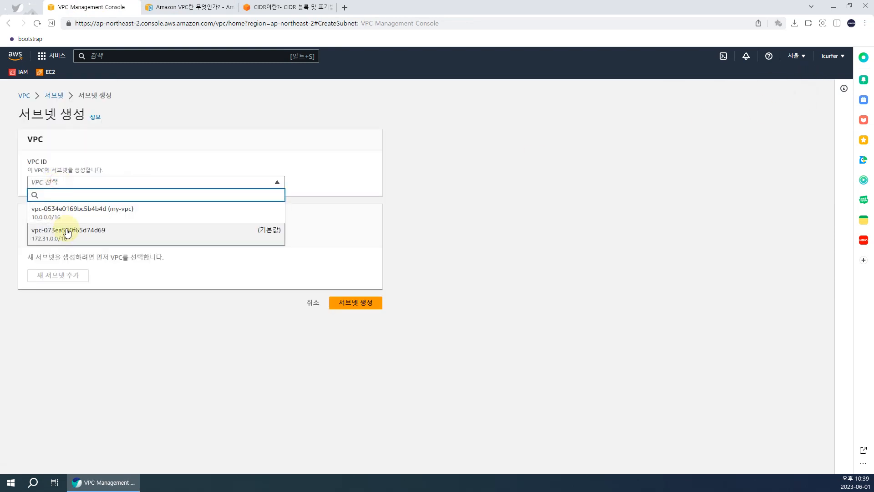
left_click(129, 215)
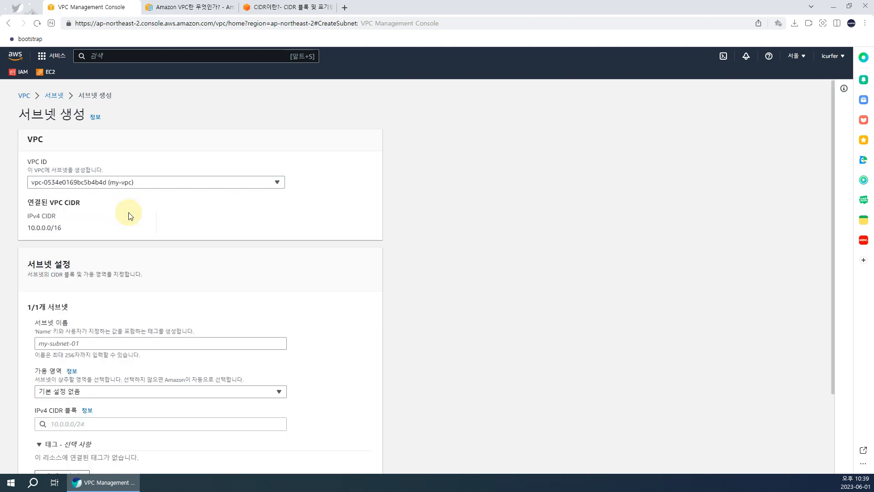
left_click(115, 341)
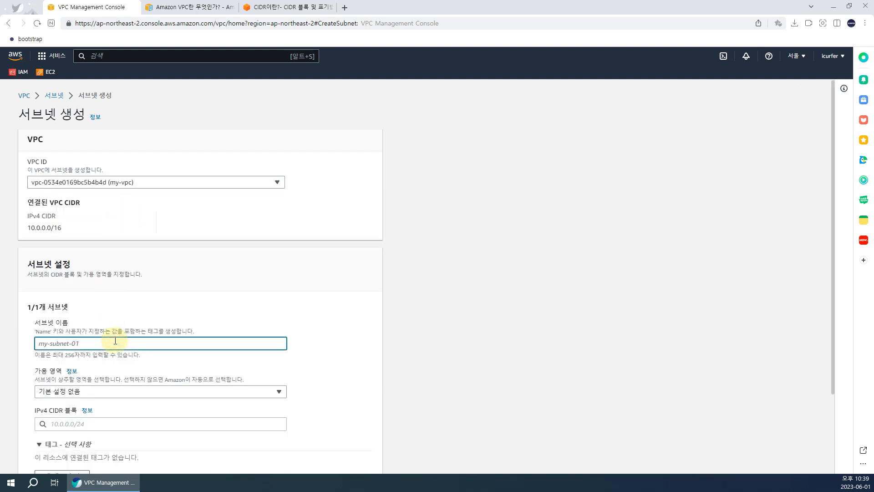
type("my-subnet-1")
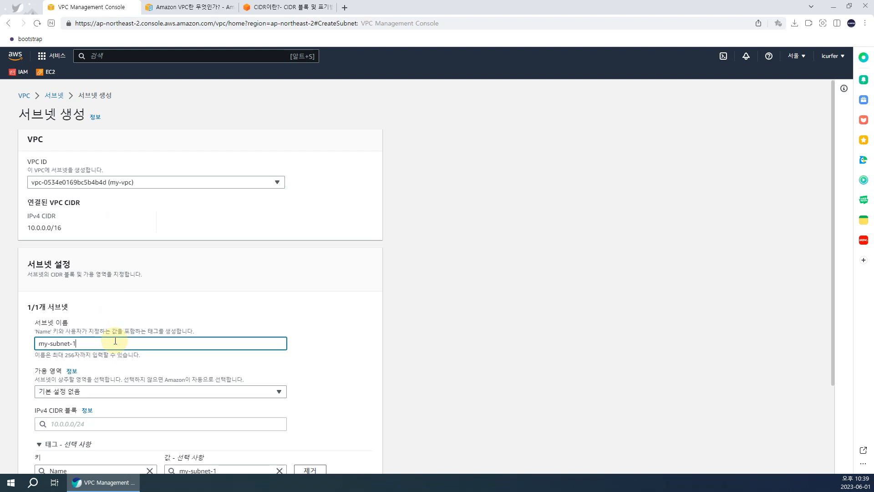
Create the subnet in availability zone ap-northeast-2a with the IPv4 CIDR block 10.0.1.0/24
left_click(120, 394)
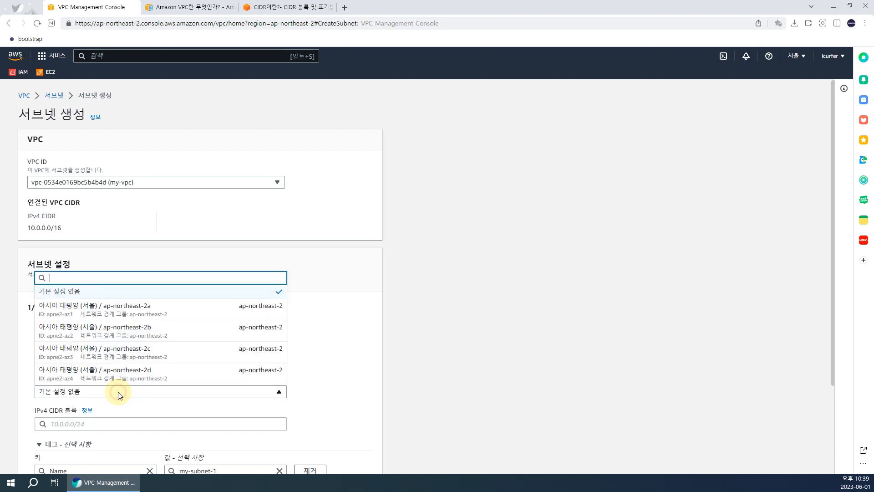
left_click(143, 314)
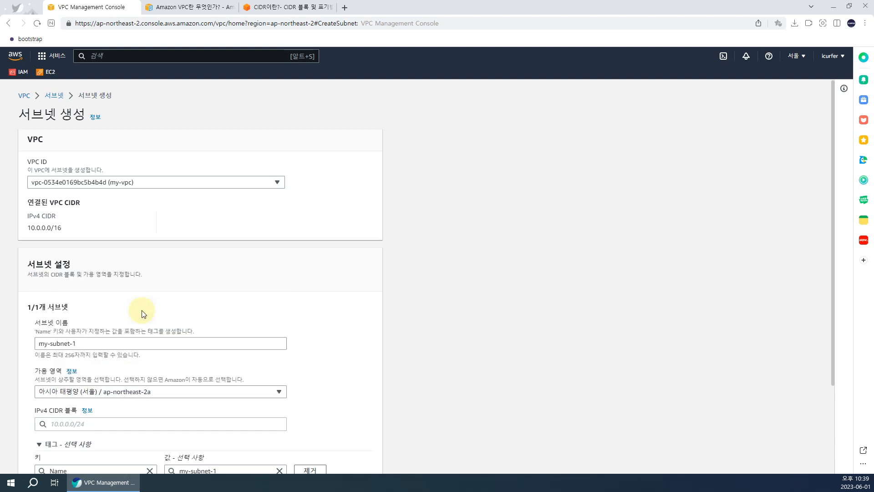
left_click(115, 425)
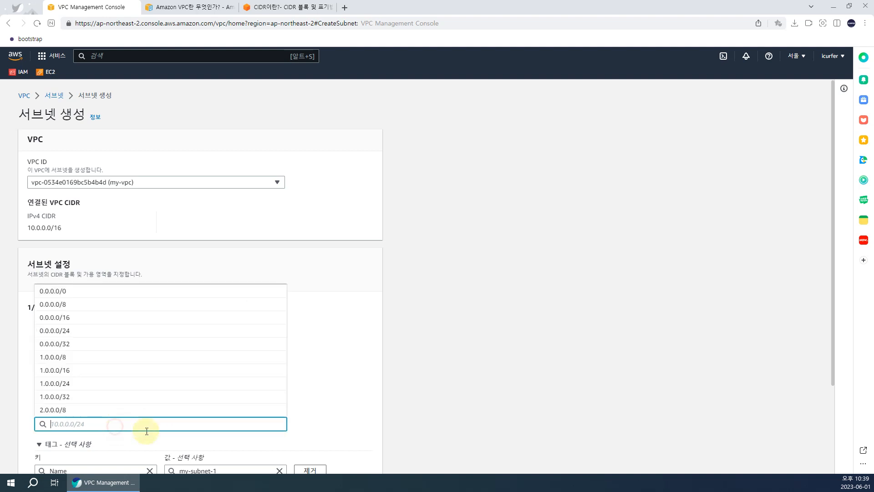
type("10.0")
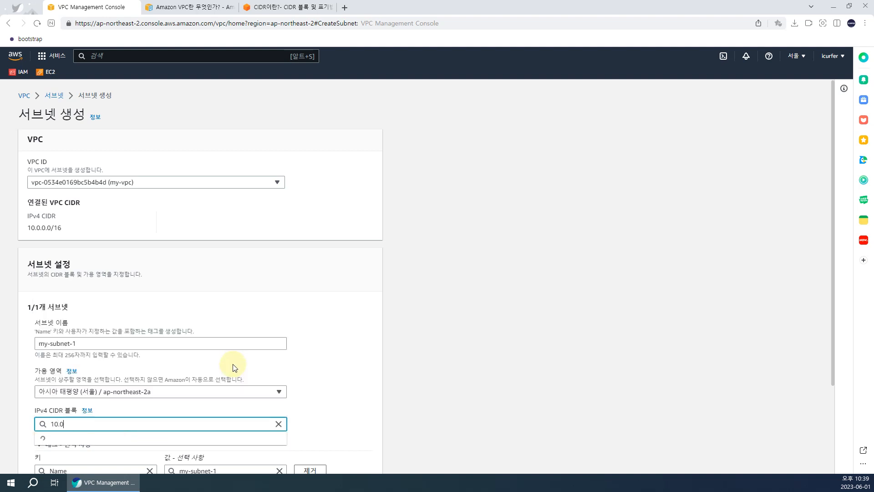
type(".1.0")
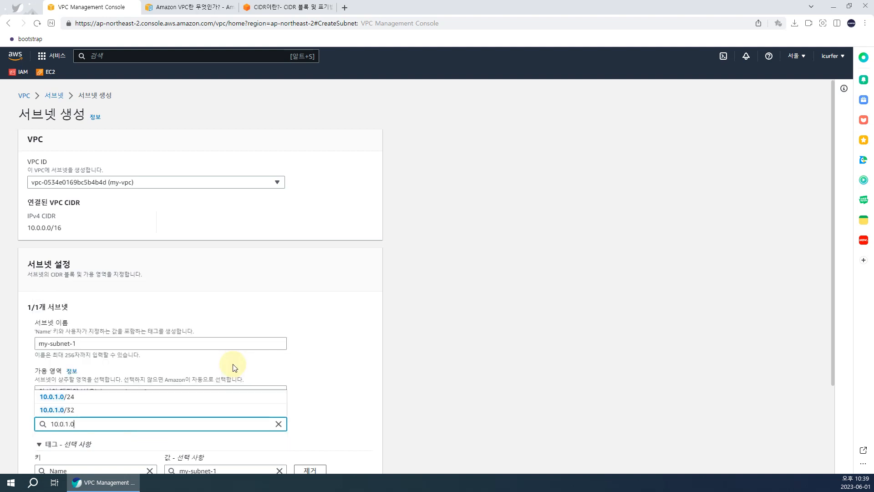
type("/24")
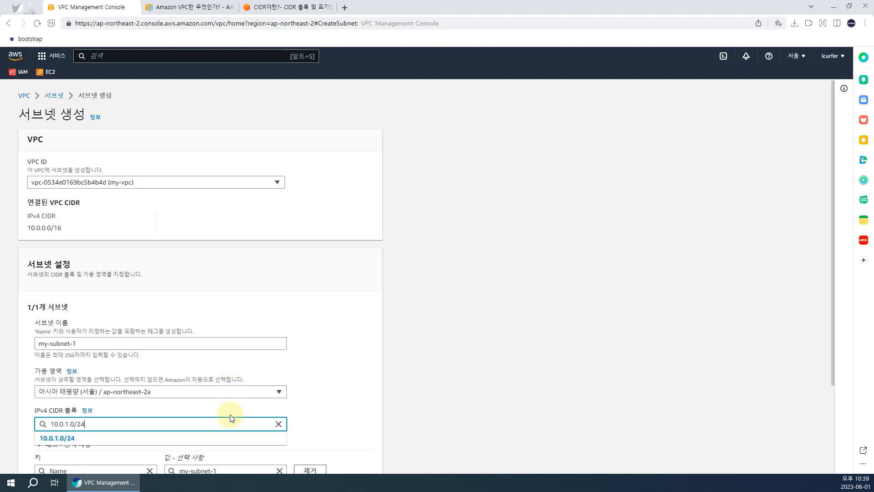
left_click(219, 438)
scroll(355, 355, "down", 2)
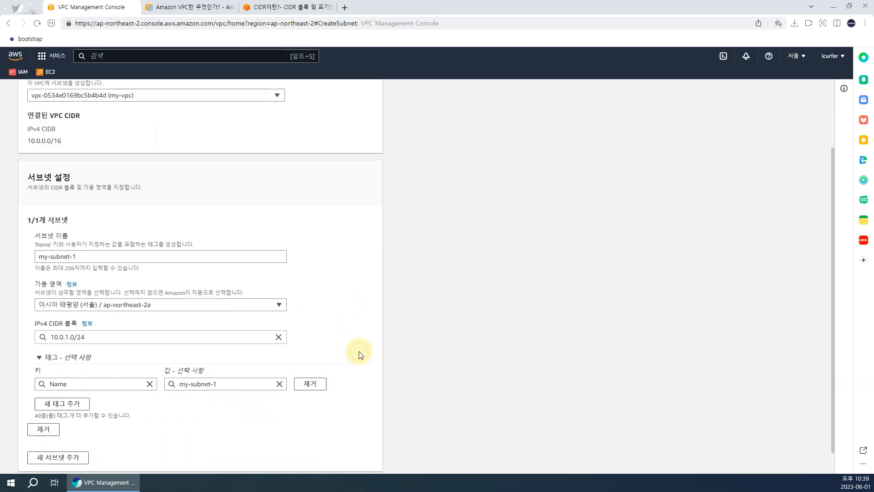
scroll(359, 354, "down", 1)
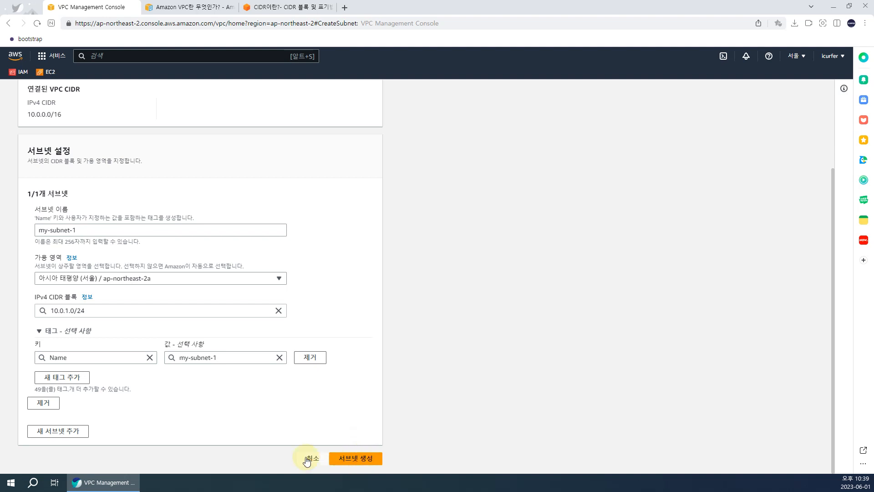
left_click(362, 458)
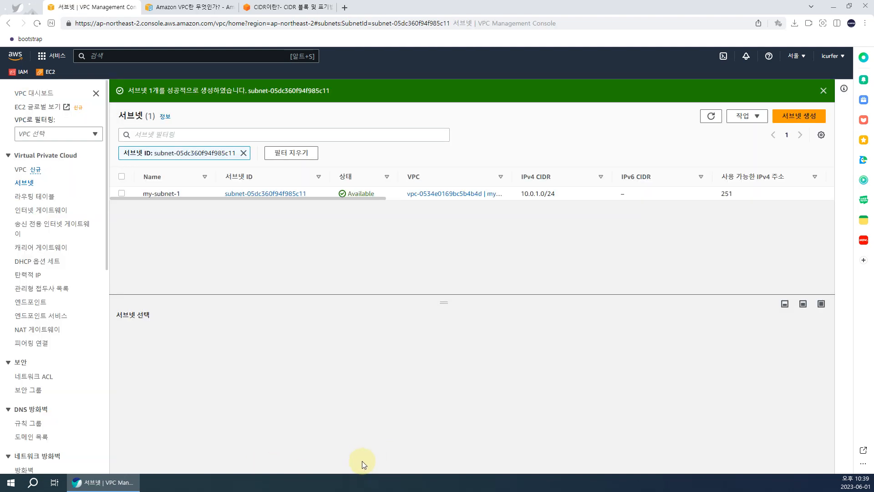
List all subnets and examine the details and IPv4 CIDR of my-subnet-1
left_click(27, 183)
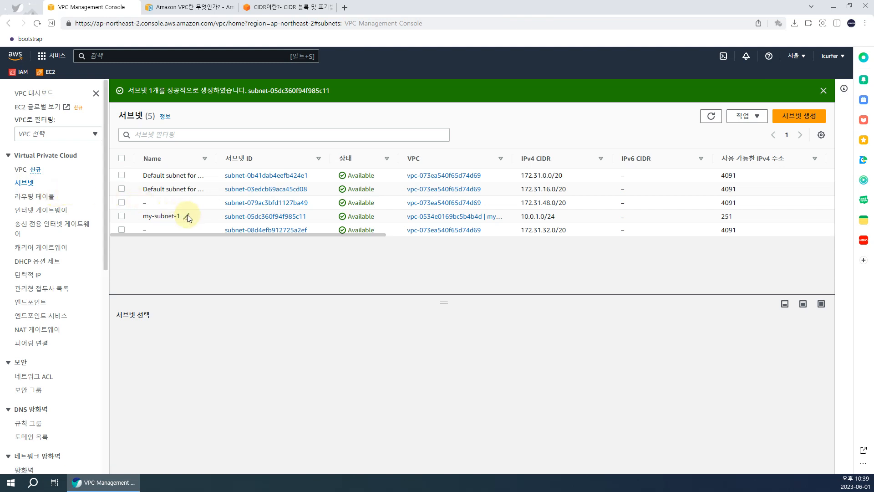
left_click(555, 216)
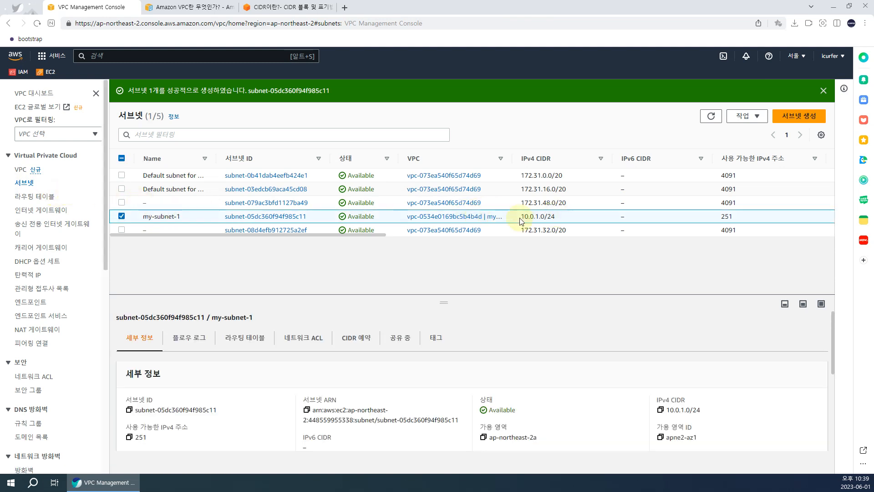
left_click_drag(522, 218, 552, 216)
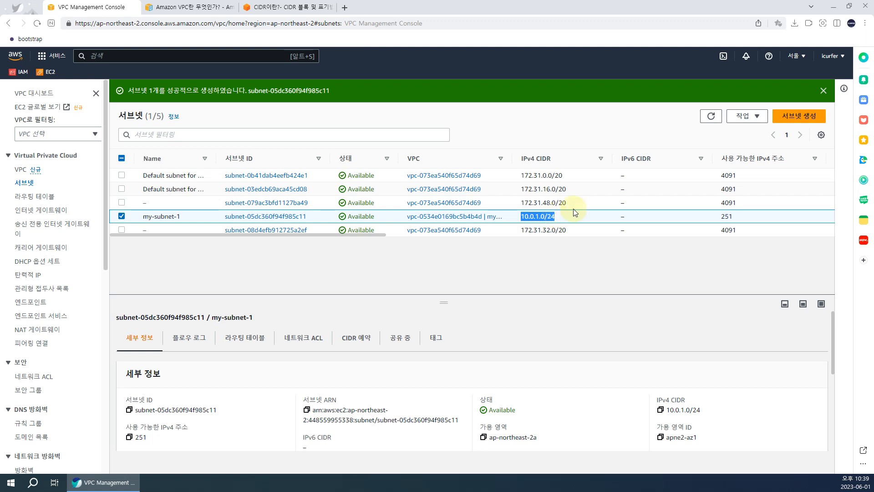
Start a new subnet in my-vpc and name it my-subnet-2
left_click(800, 117)
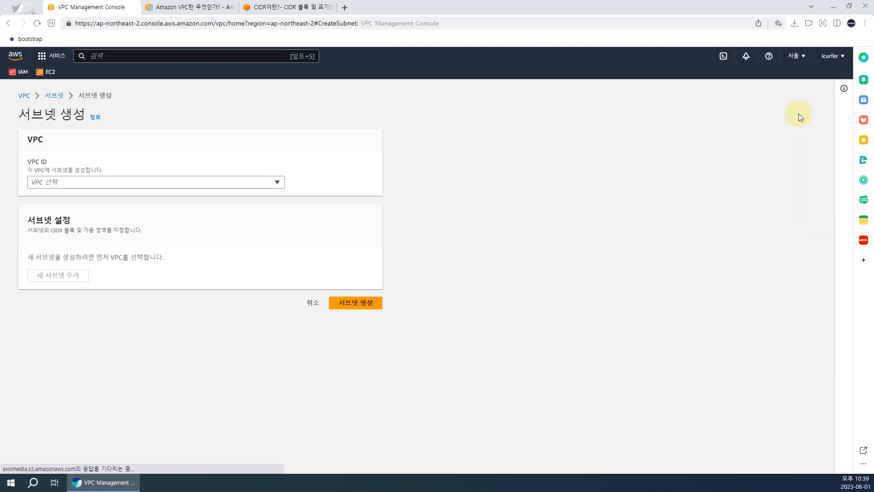
left_click(202, 182)
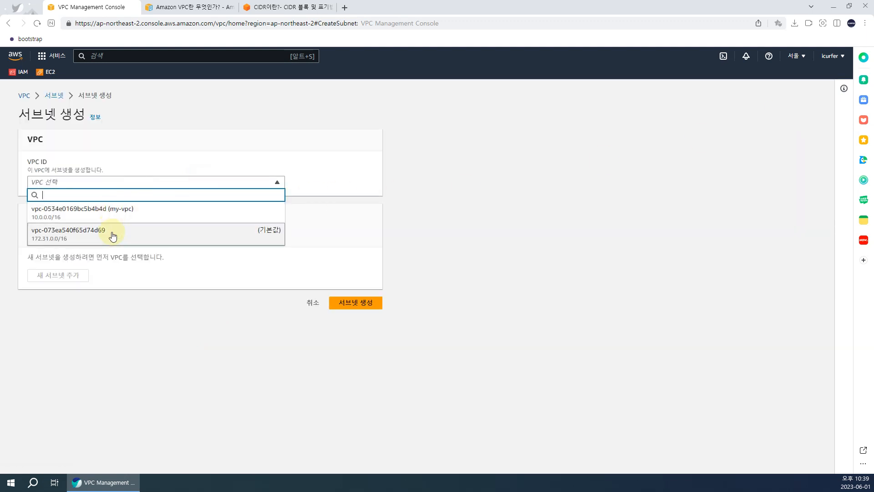
left_click(123, 211)
left_click(109, 342)
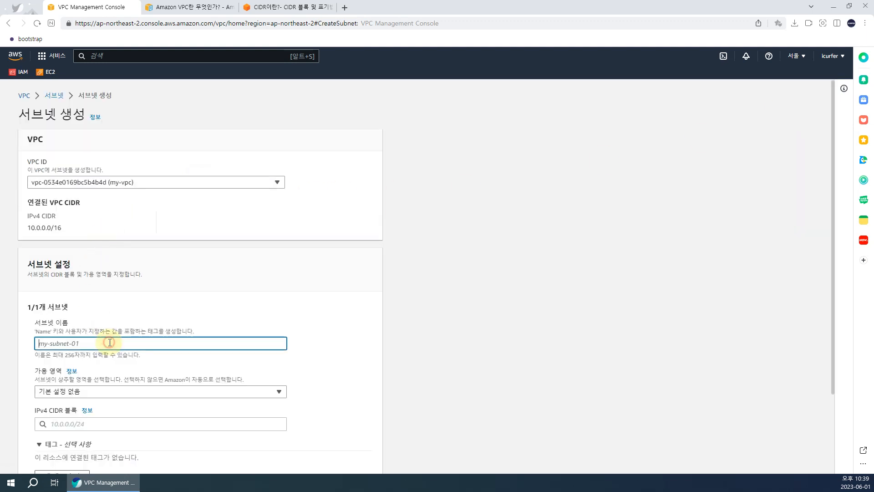
type("my-sub")
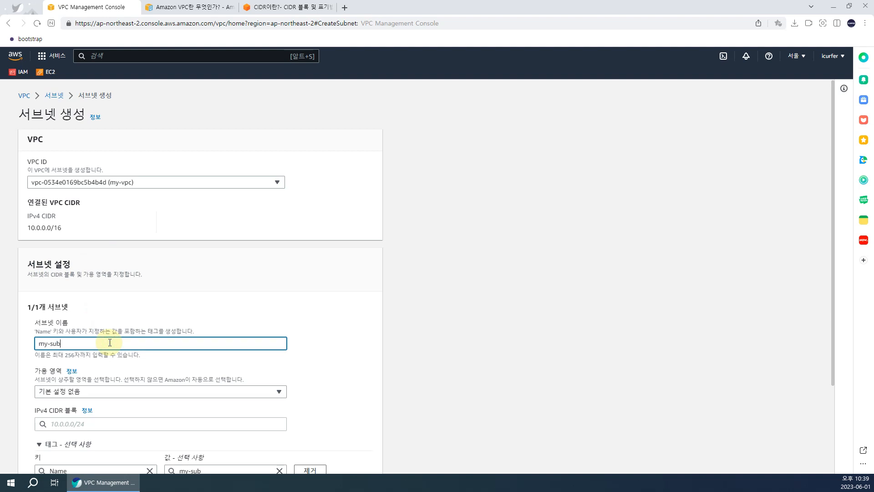
type("net-2")
Create the subnet in availability zone ap-northeast-2b with the IPv4 CIDR block 10.0.2.0/24, and return to the full subnet list
key("Tab")
key("Tab")
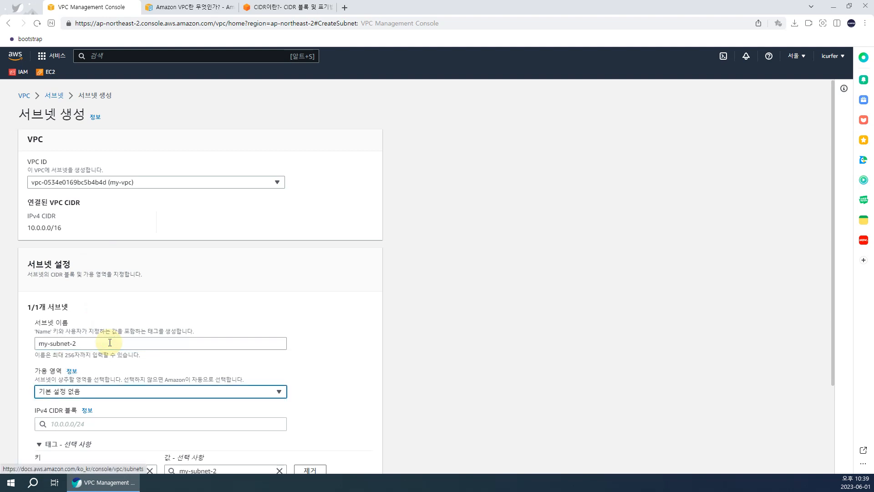
key("Return")
left_click(168, 334)
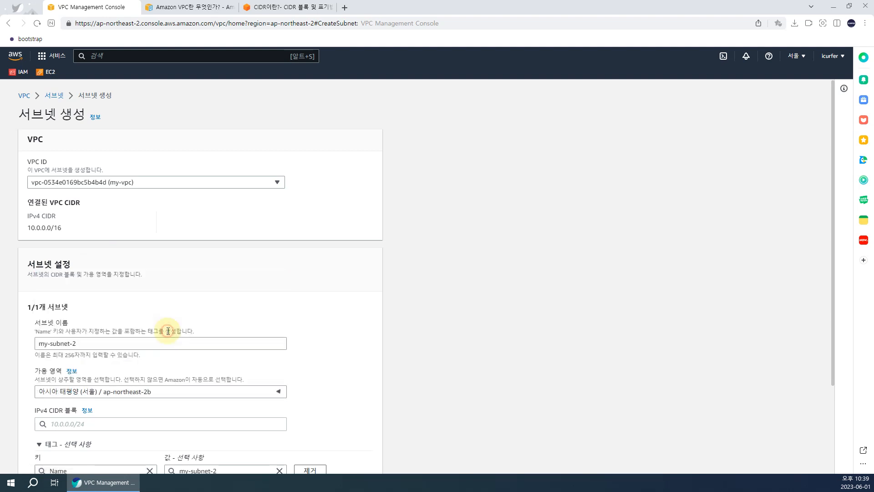
left_click(145, 423)
type("10")
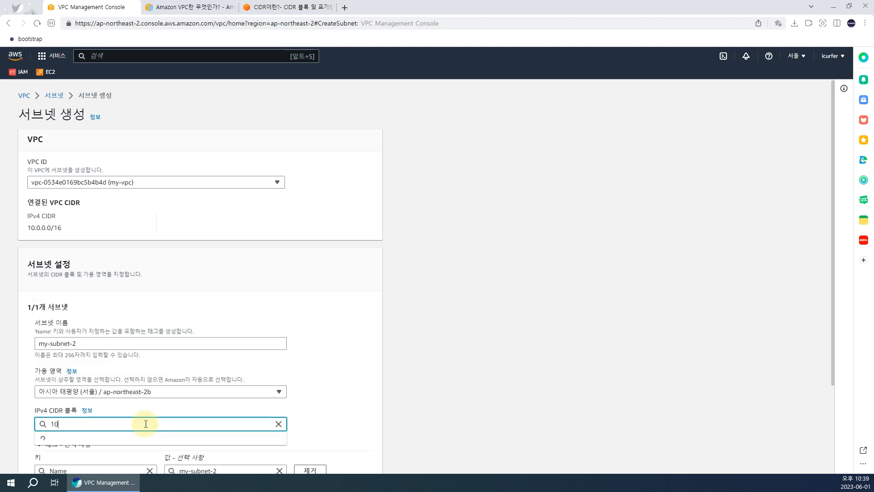
type(".0.2.0/24")
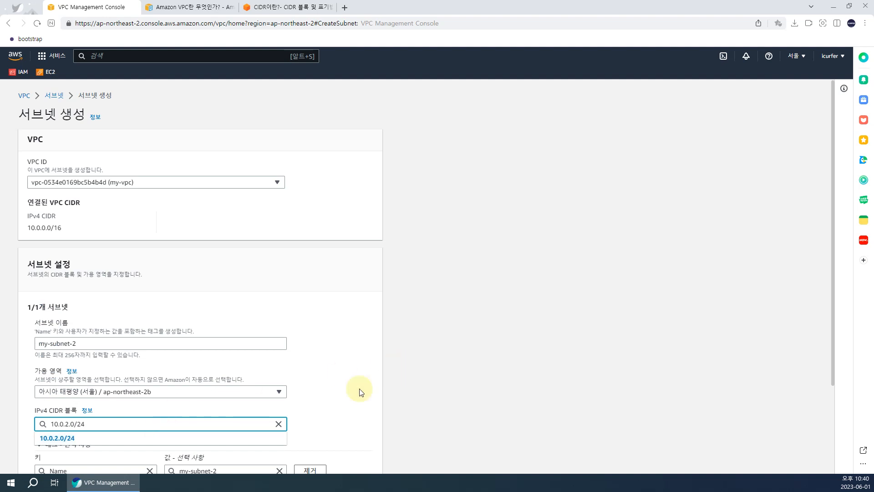
left_click(267, 437)
scroll(364, 423, "down", 3)
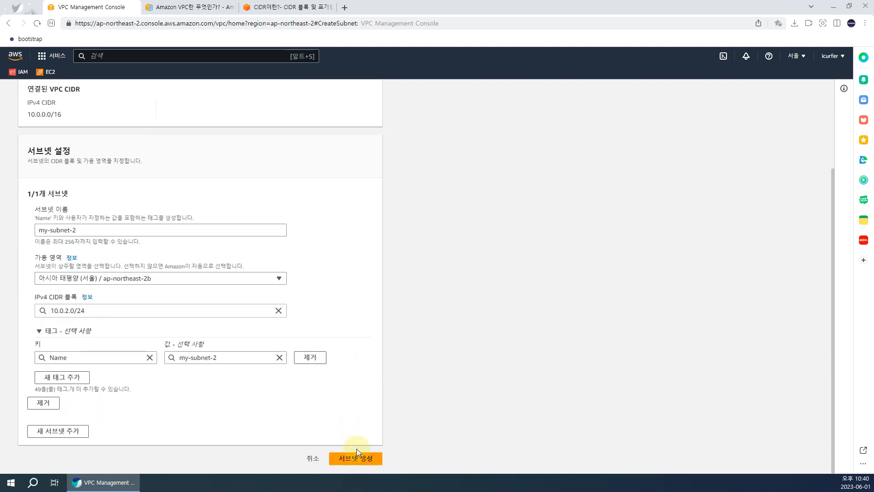
left_click(357, 458)
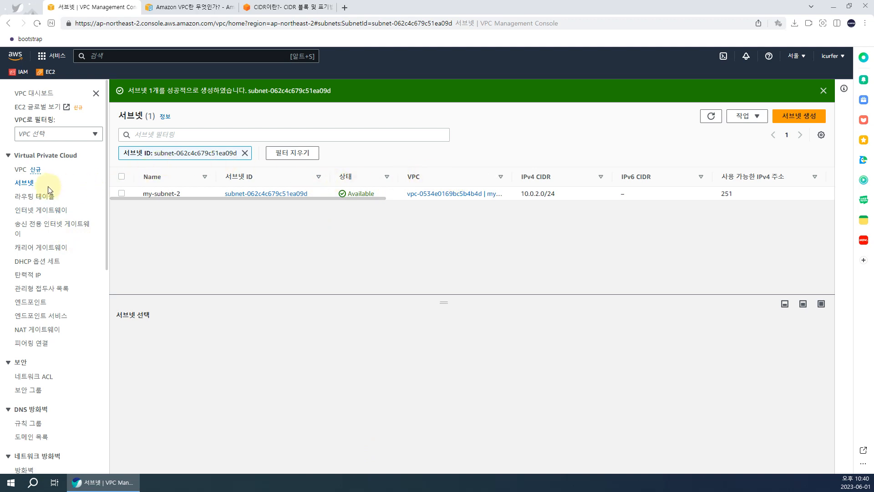
left_click(31, 186)
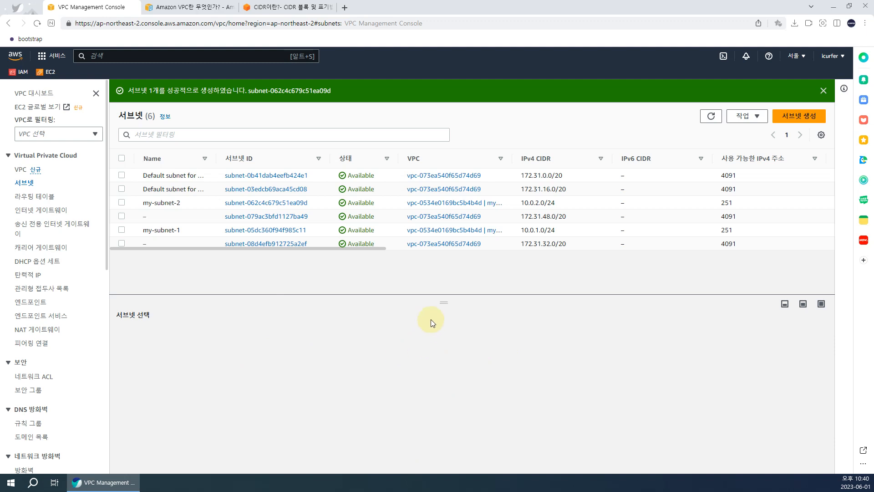
Create a route table named my-route in my-vpc
left_click(51, 196)
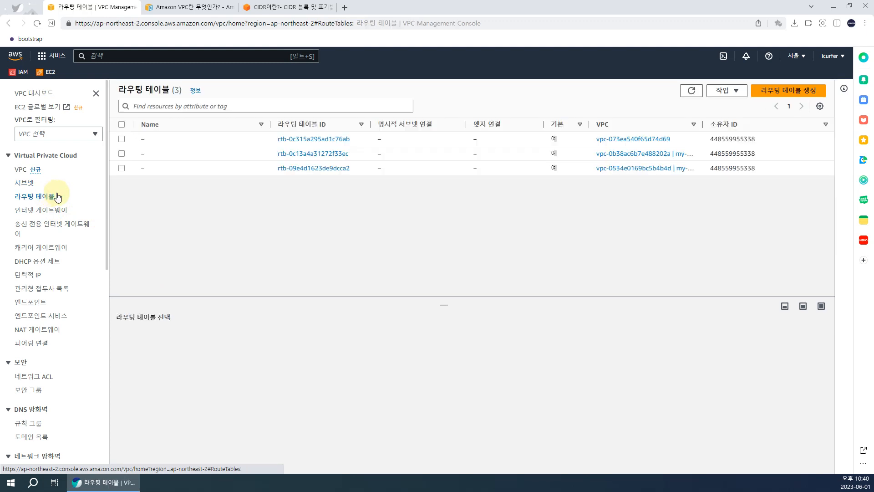
left_click(788, 96)
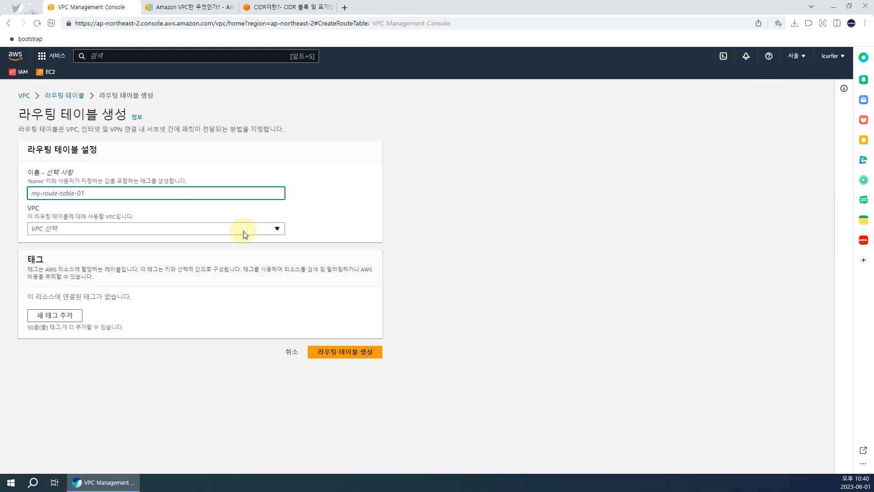
left_click(127, 230)
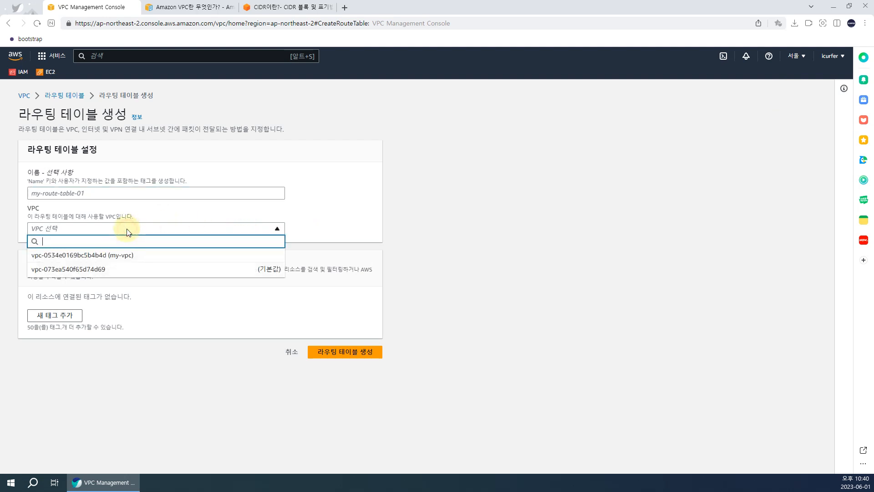
left_click(107, 193)
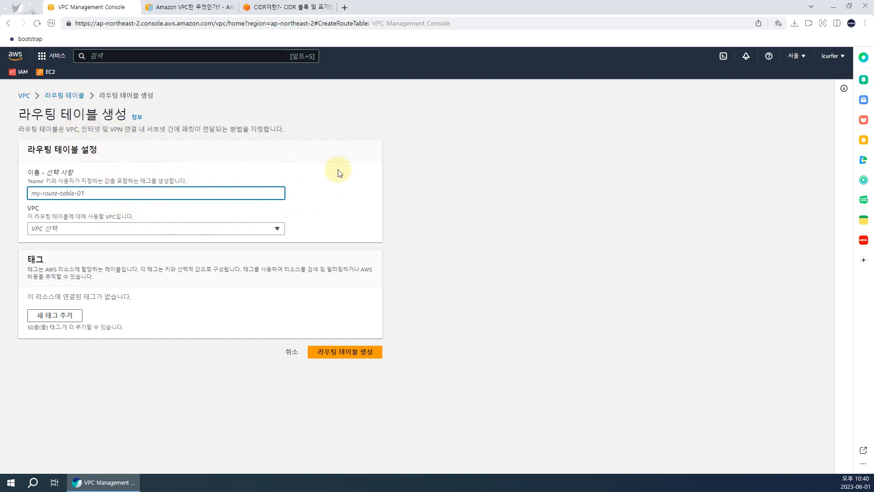
type("my-route")
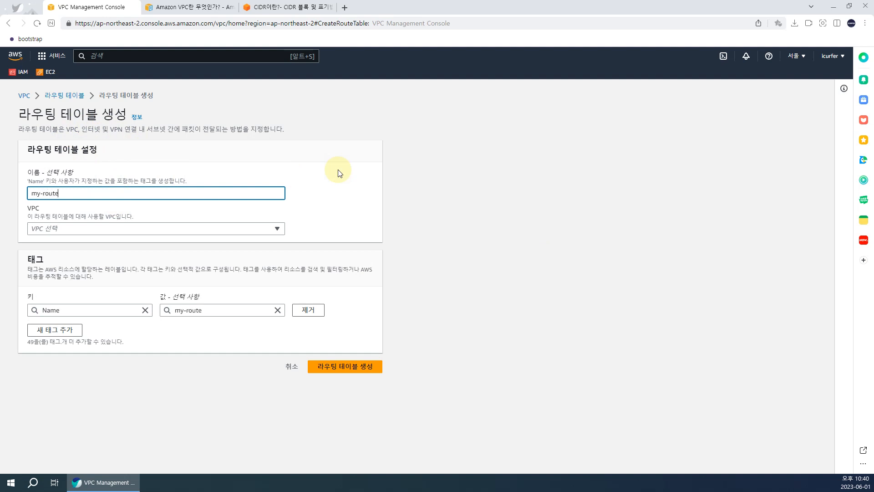
key("Tab")
key("Return")
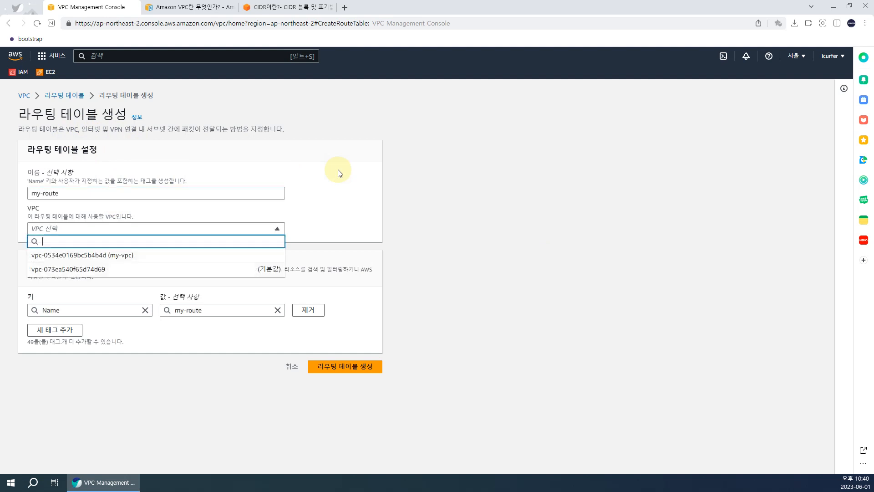
left_click(147, 255)
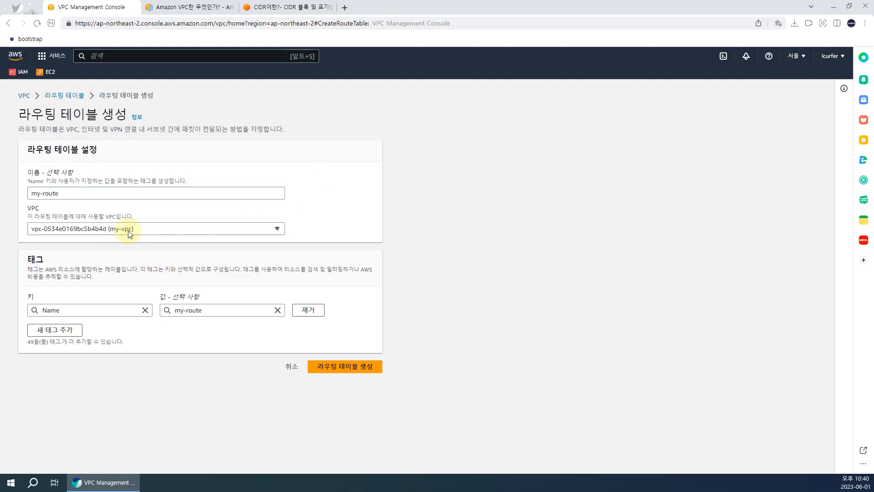
left_click(344, 367)
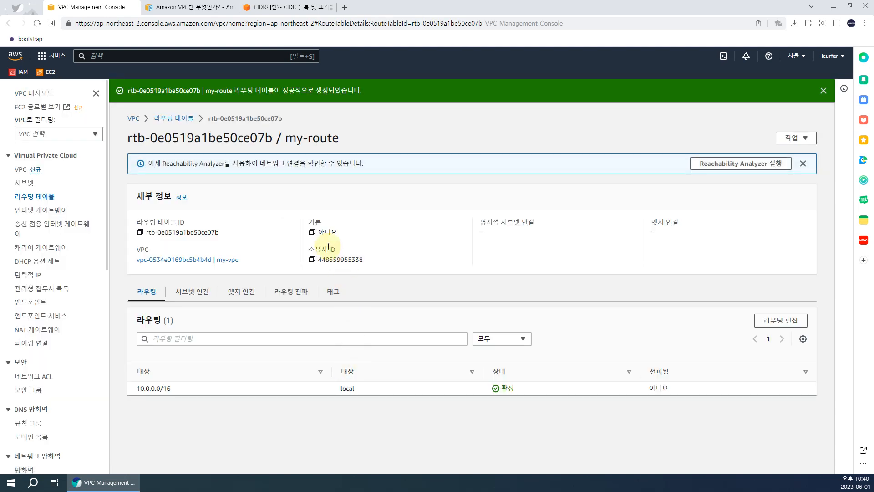
Associate both my-subnet-1 and my-subnet-2 explicitly with the my-route route table and save the associations
left_click(185, 291)
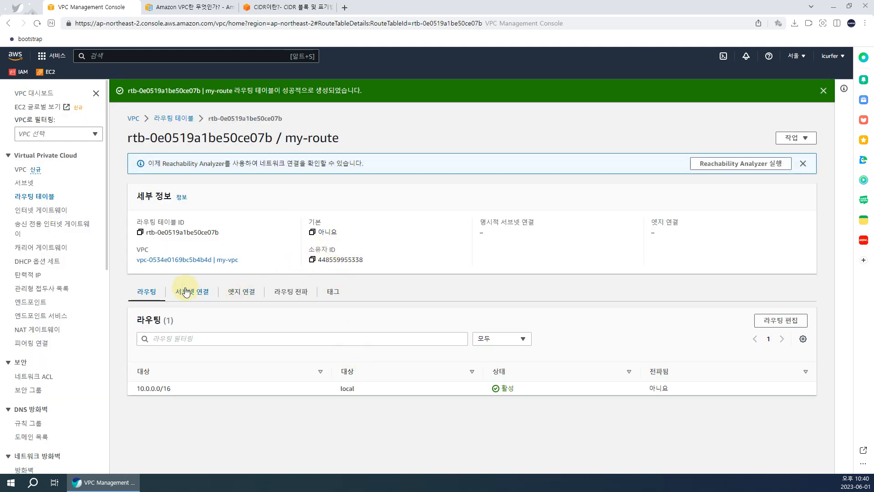
scroll(337, 321, "down", 2)
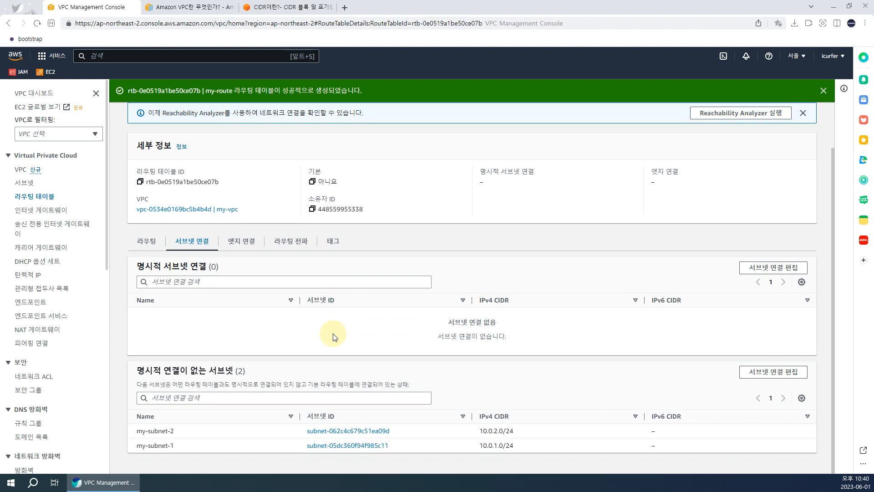
left_click(764, 270)
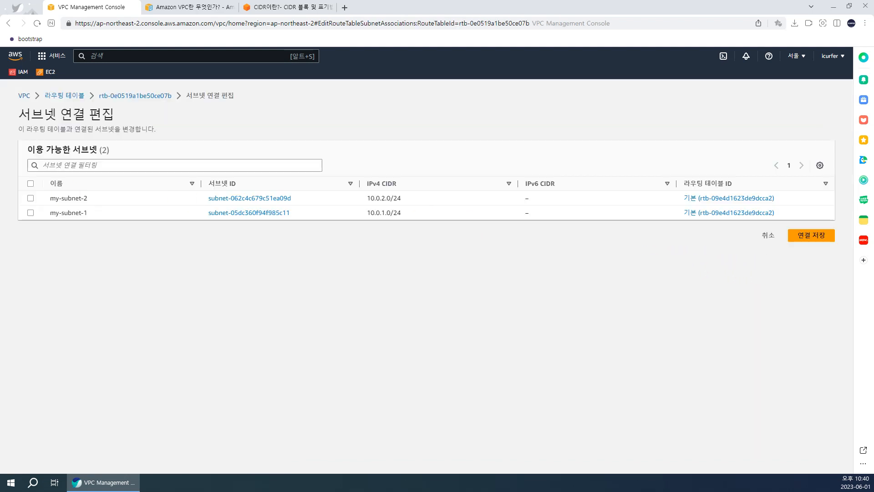
left_click(31, 184)
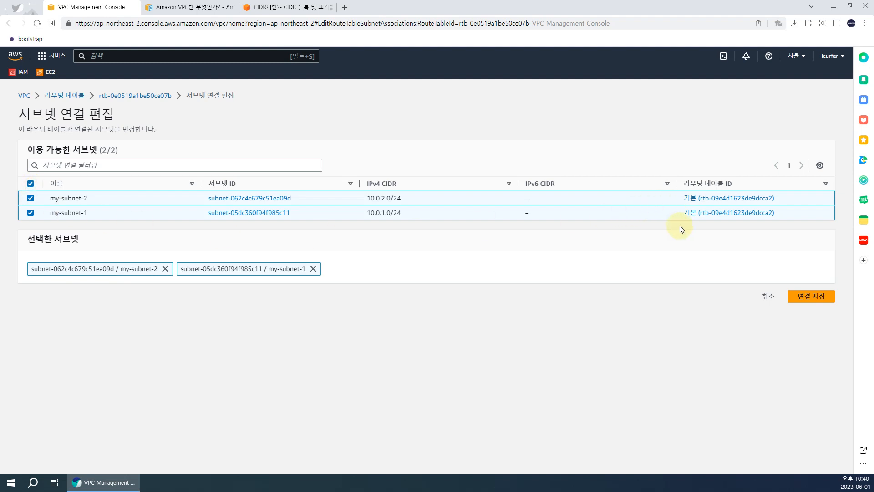
left_click(827, 296)
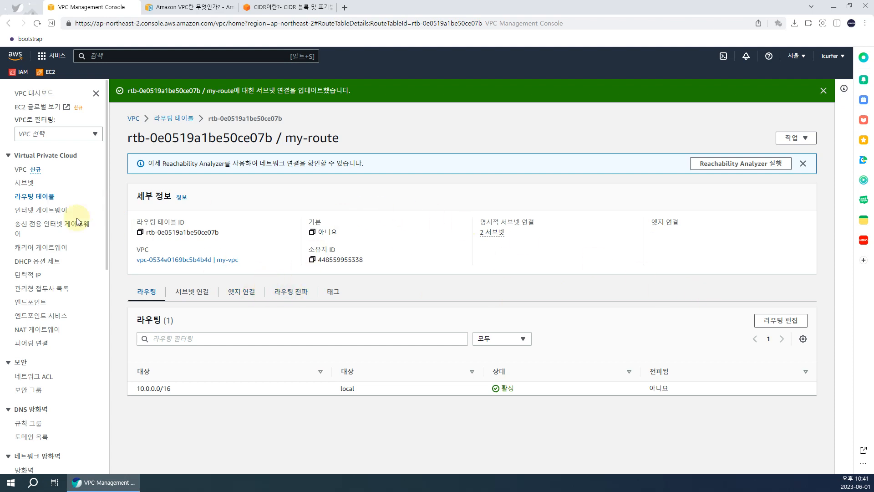
Create an internet gateway with the name tag my-igw
left_click(43, 210)
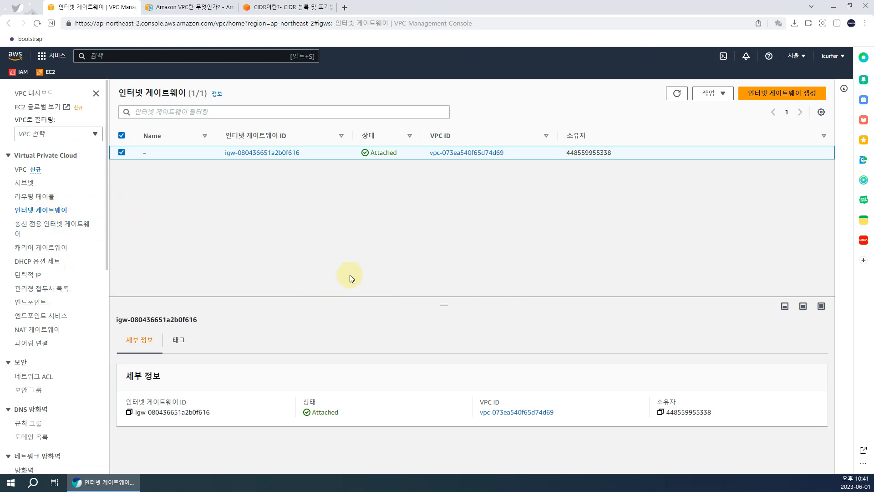
left_click(773, 89)
left_click(142, 215)
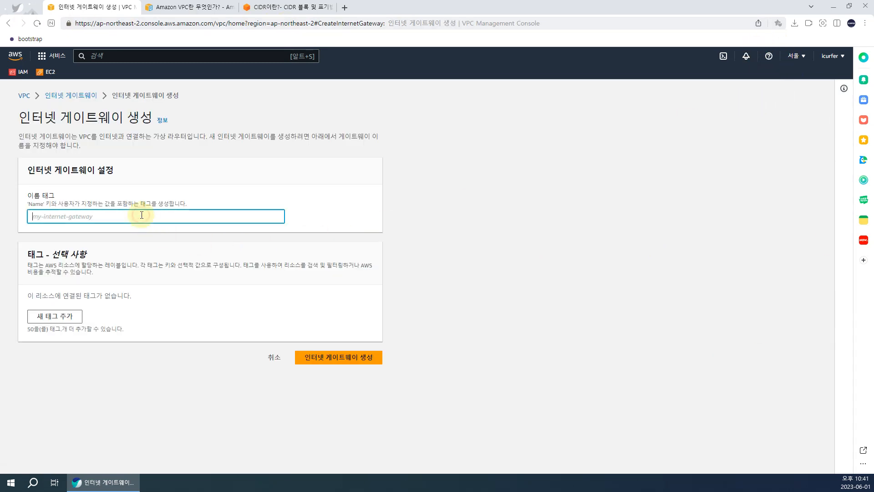
type("m")
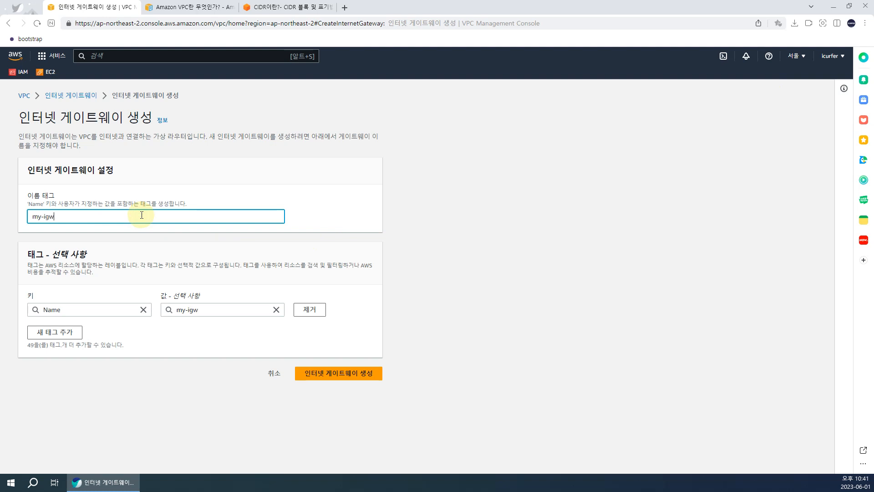
type("y-igw")
left_click(329, 371)
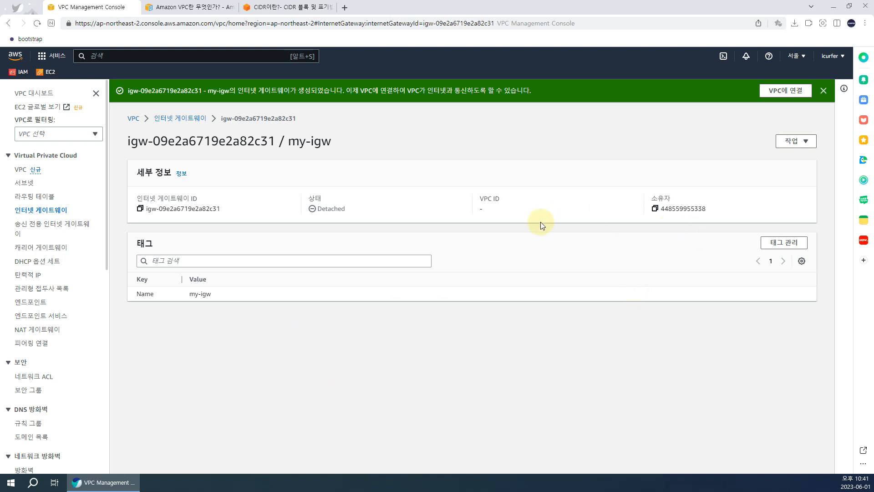
Attach the my-igw internet gateway to my-vpc
left_click(54, 211)
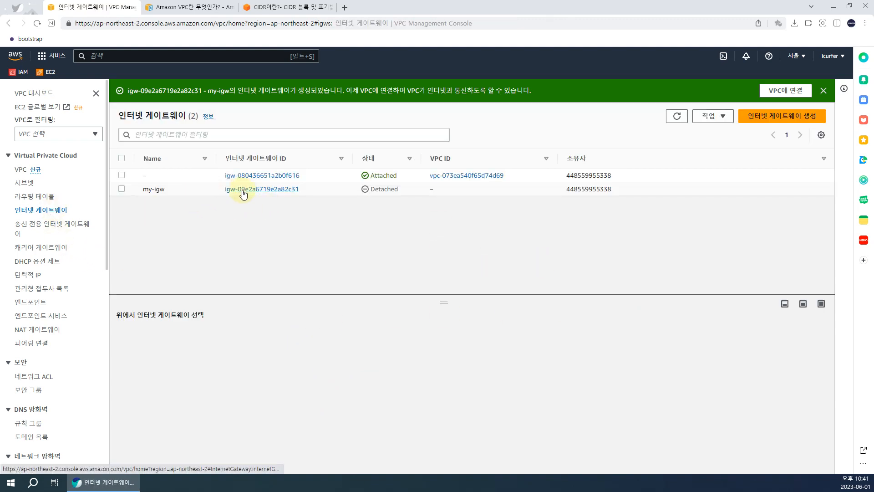
left_click(372, 189)
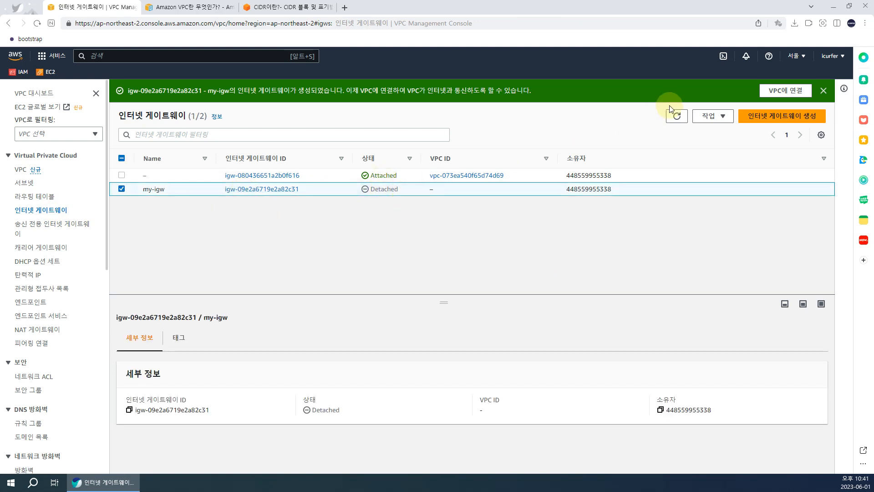
left_click(707, 116)
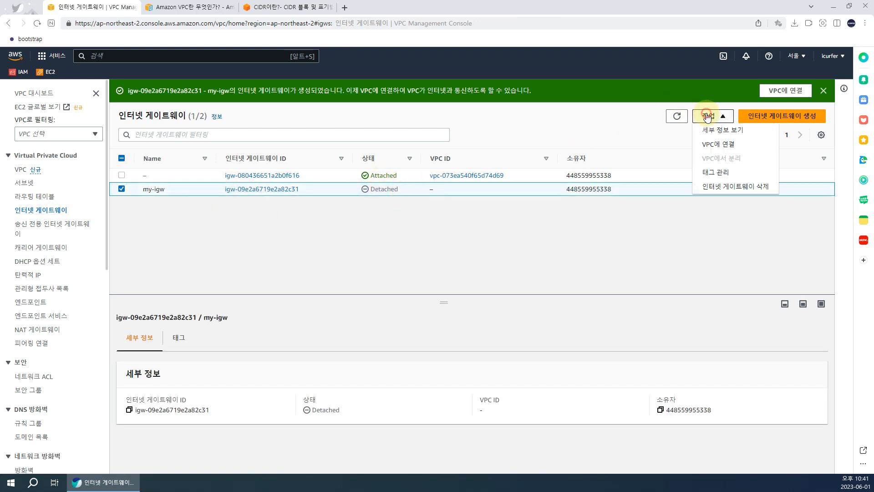
left_click(723, 146)
left_click(157, 203)
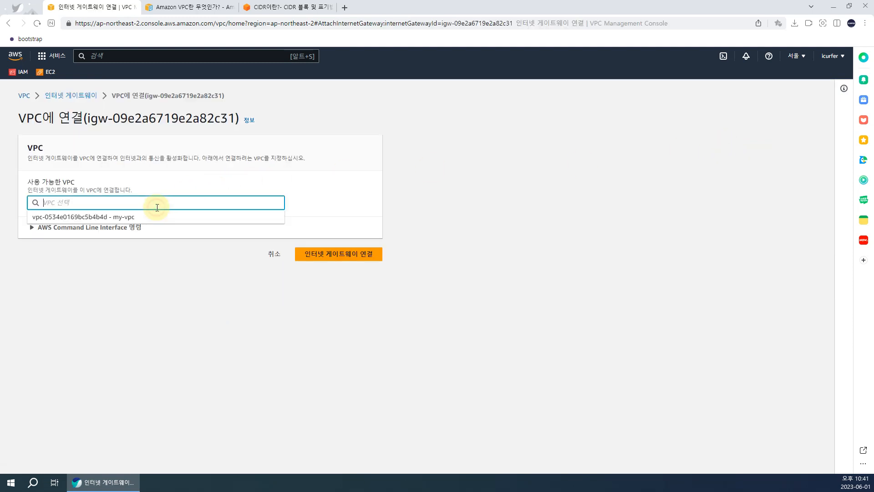
left_click(131, 218)
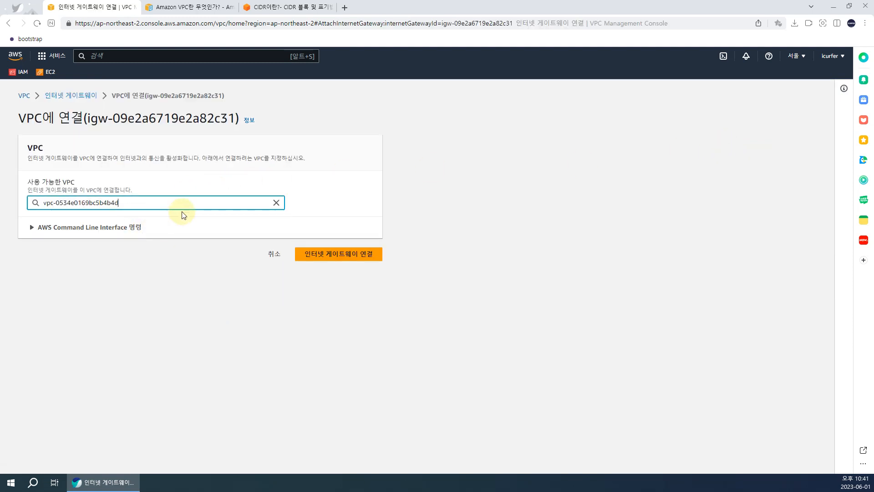
left_click(339, 254)
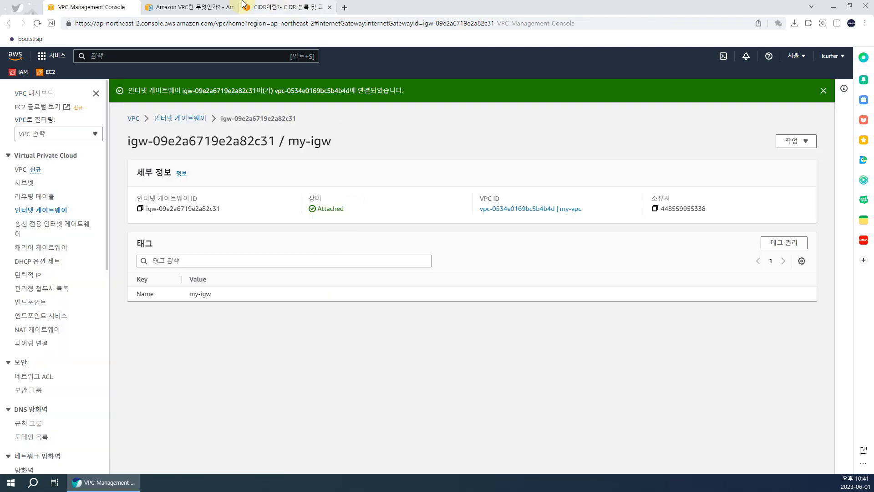
Examine the internet gateway in the Amazon VPC documentation's architecture diagram, and return to the VPC console
left_click(206, 6)
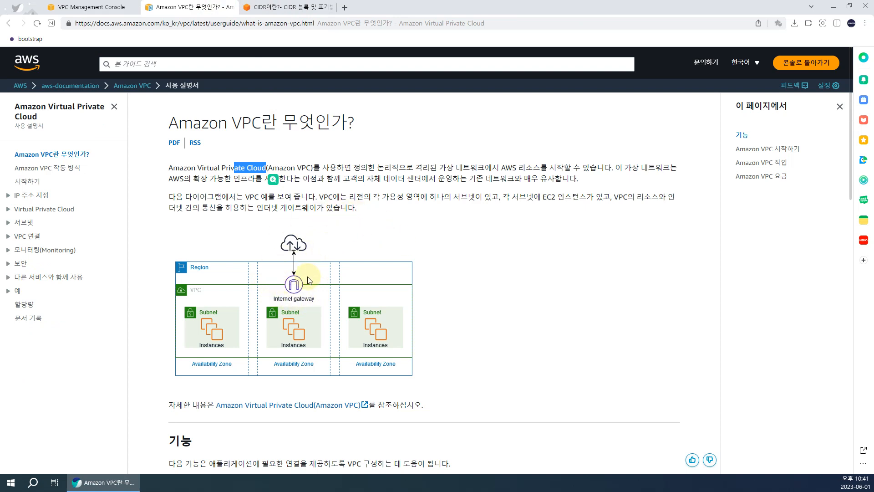
left_click(287, 7)
left_click(93, 6)
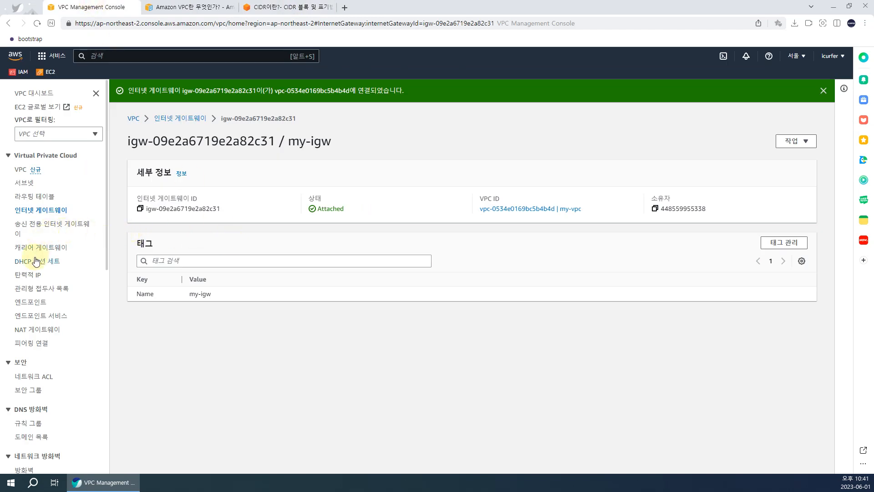
Check the explicit subnet associations and routes of the my-route route table
left_click(37, 196)
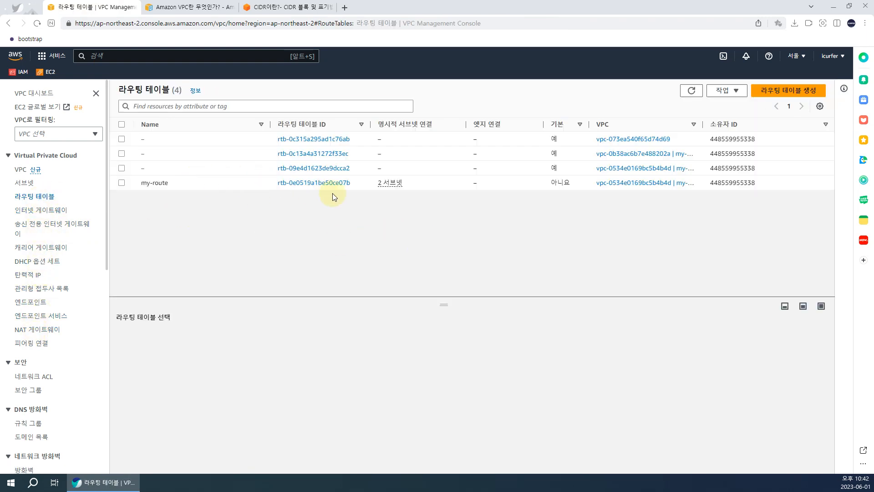
left_click(388, 188)
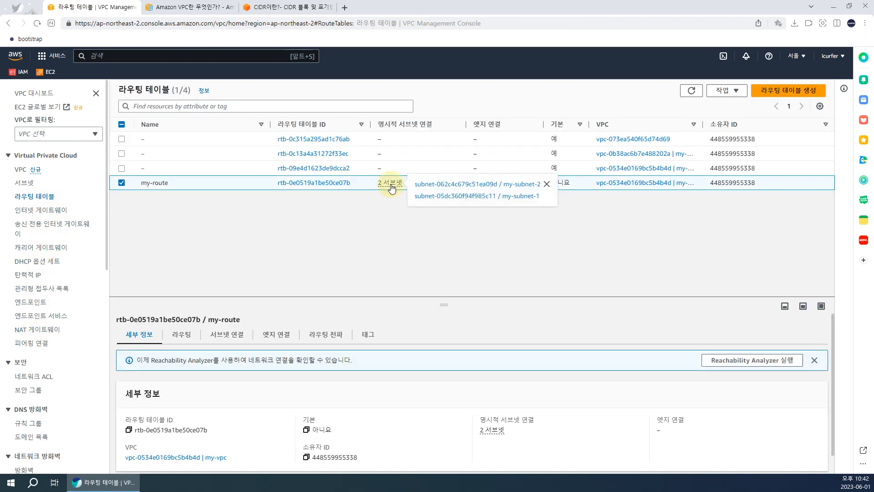
left_click(184, 335)
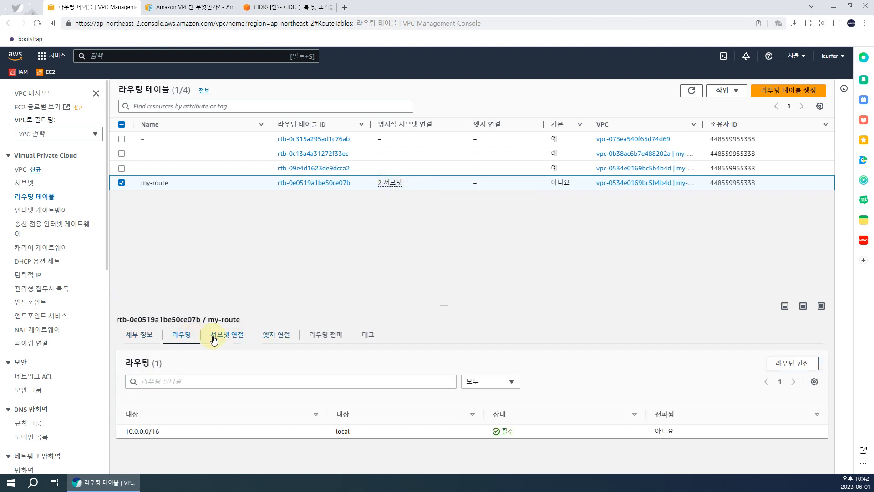
left_click(236, 342)
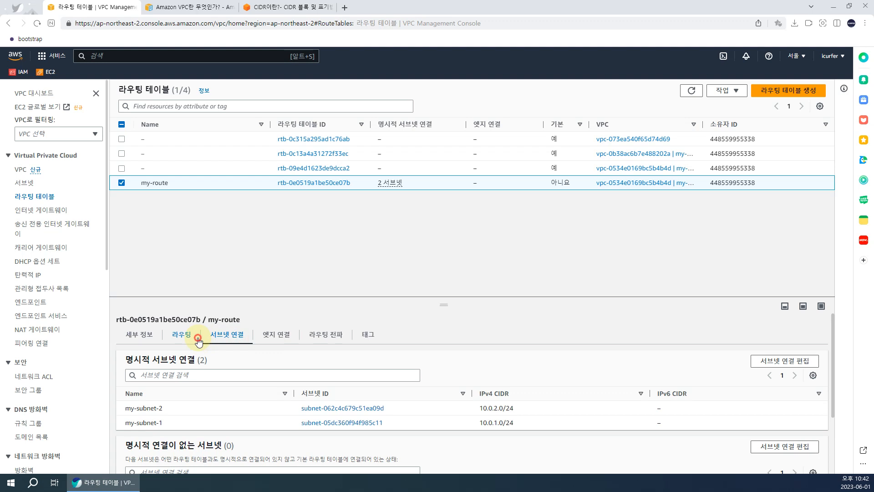
left_click(198, 341)
Inspect the subnet associations and routes of my-vpc's unnamed main route table, and return to the route table list
left_click(302, 169)
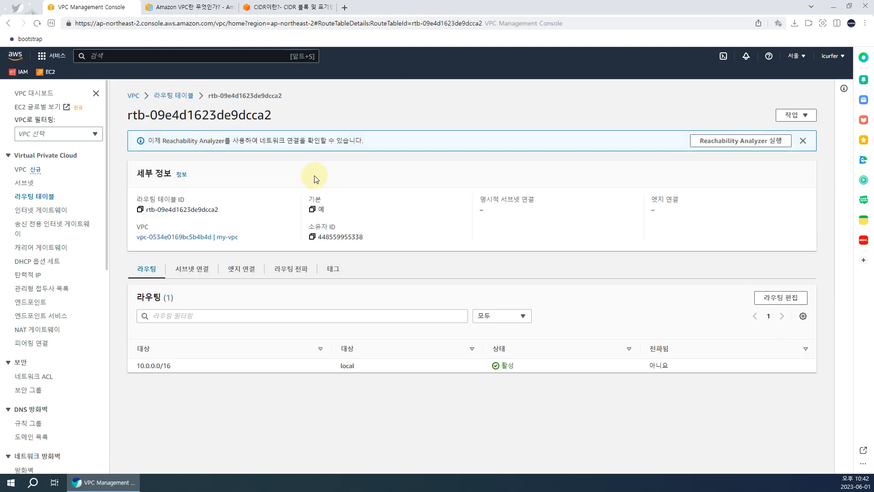
left_click(196, 273)
scroll(308, 379, "down", 1)
scroll(306, 327, "up", 1)
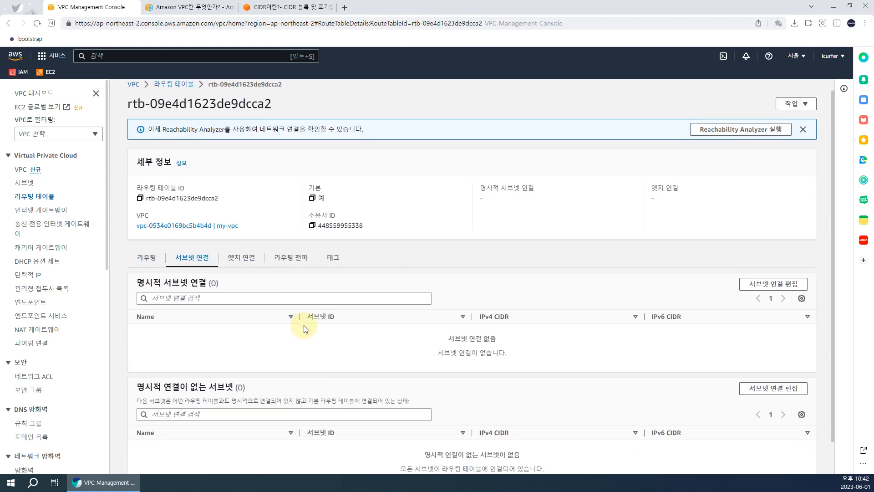
left_click(147, 268)
left_click(50, 197)
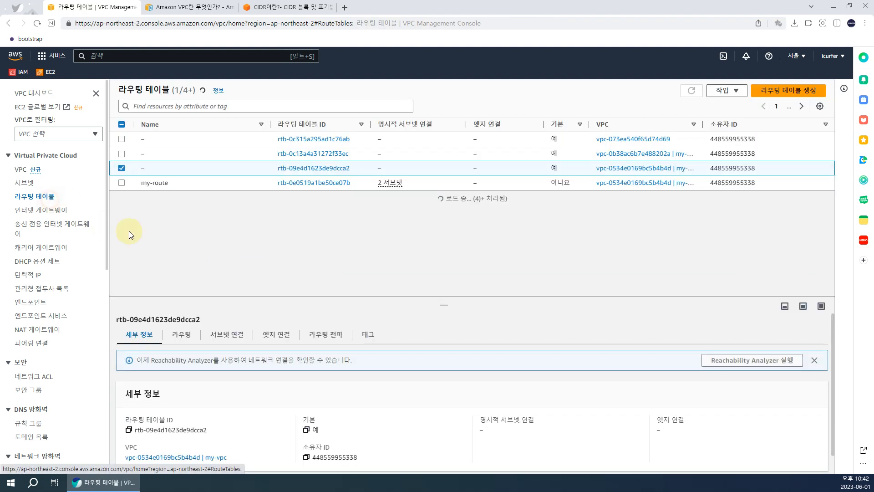
Review my-route's local route, subnet associations, edge associations, route propagation and tags, and open its details page
left_click(227, 186)
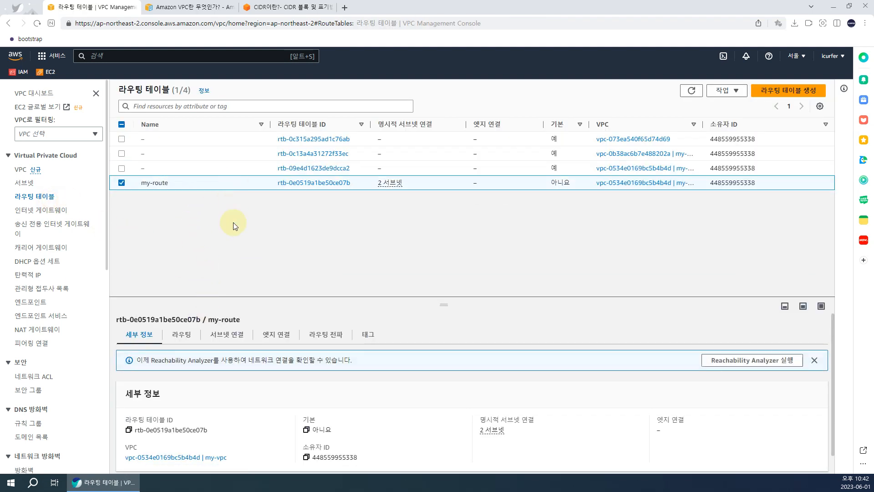
left_click(184, 337)
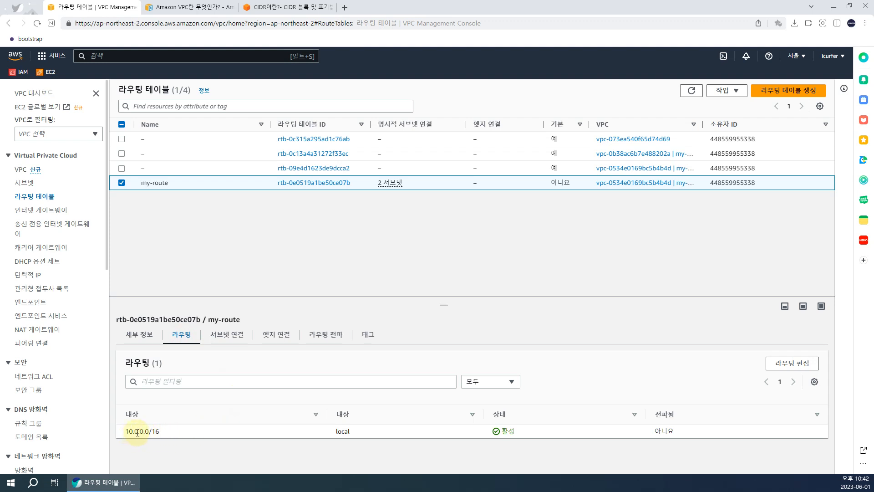
left_click_drag(155, 431, 121, 431)
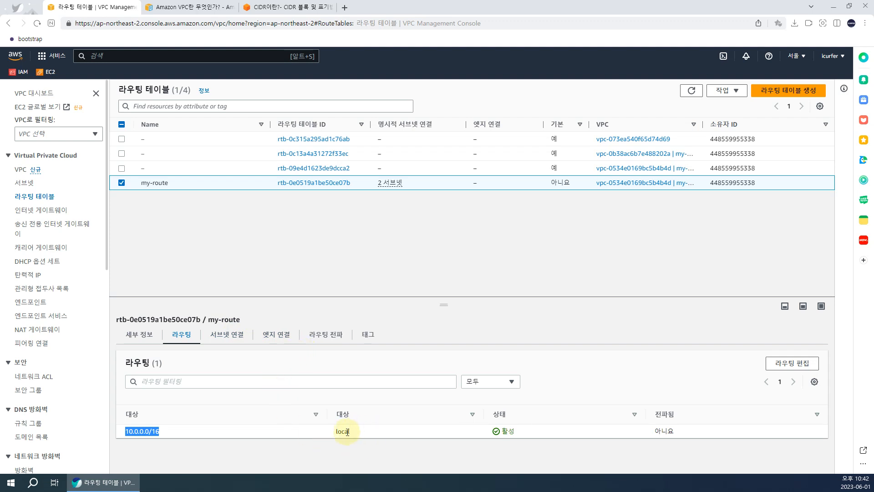
left_click(227, 339)
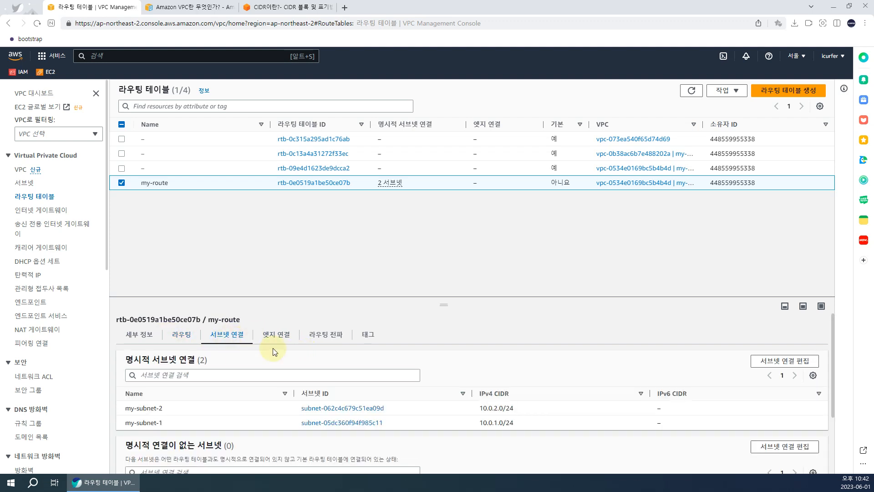
scroll(274, 351, "down", 1)
scroll(274, 353, "up", 1)
left_click(276, 336)
left_click(332, 338)
left_click(362, 337)
left_click(275, 341)
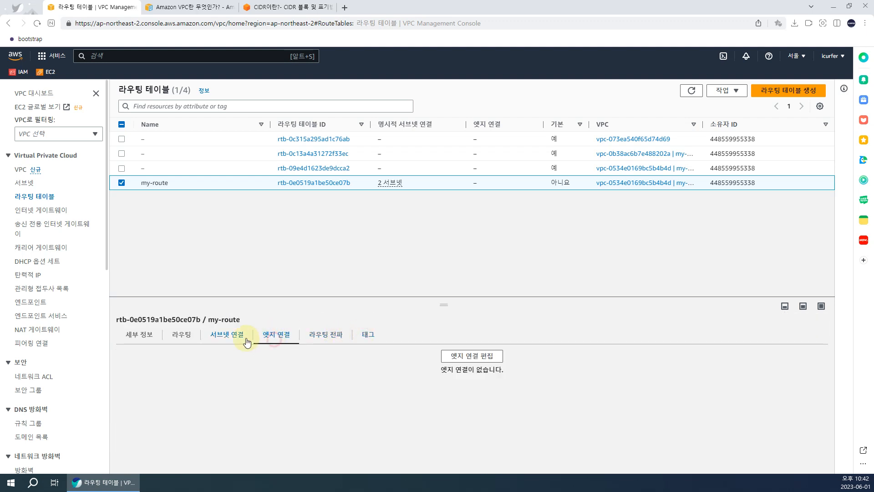
left_click(228, 337)
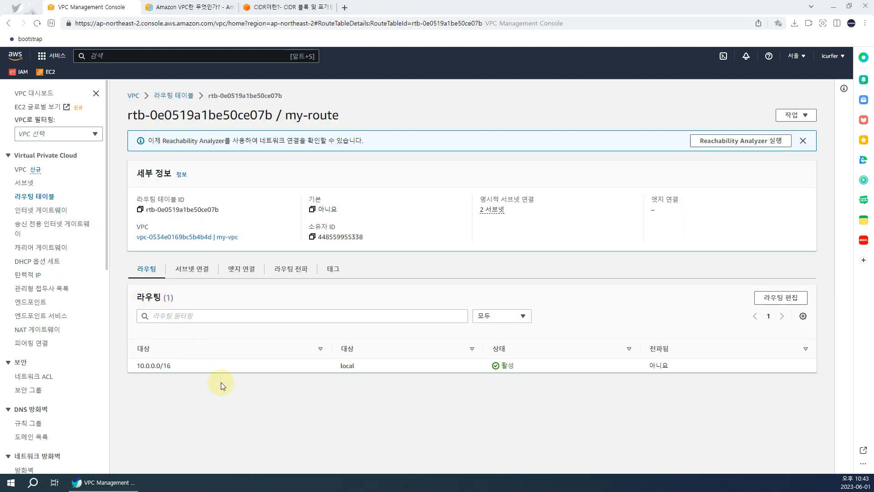
left_click(220, 377)
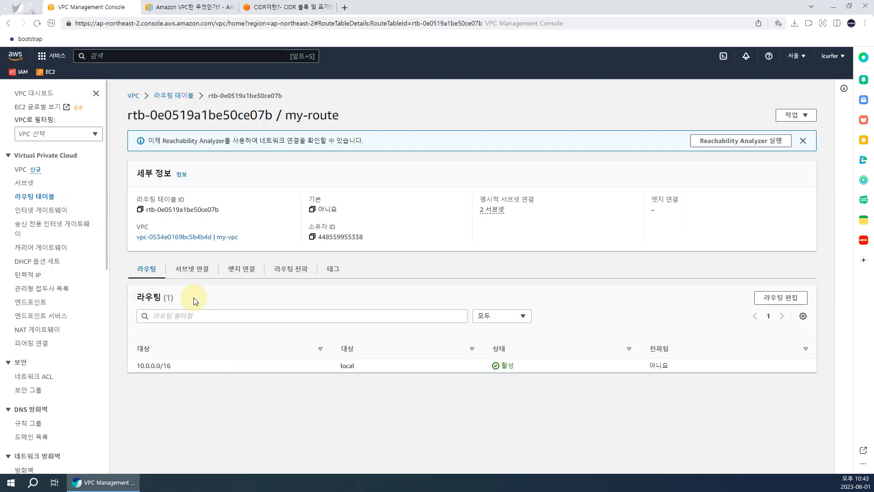
Compare the routes of the first listed route table, rtb-0c315a295ad1c76ab, with the local route of my-route
left_click(50, 199)
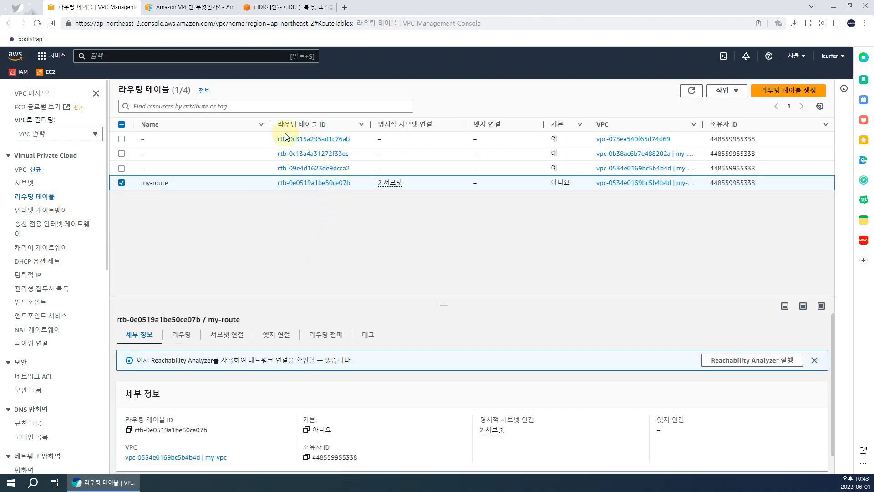
left_click(263, 139)
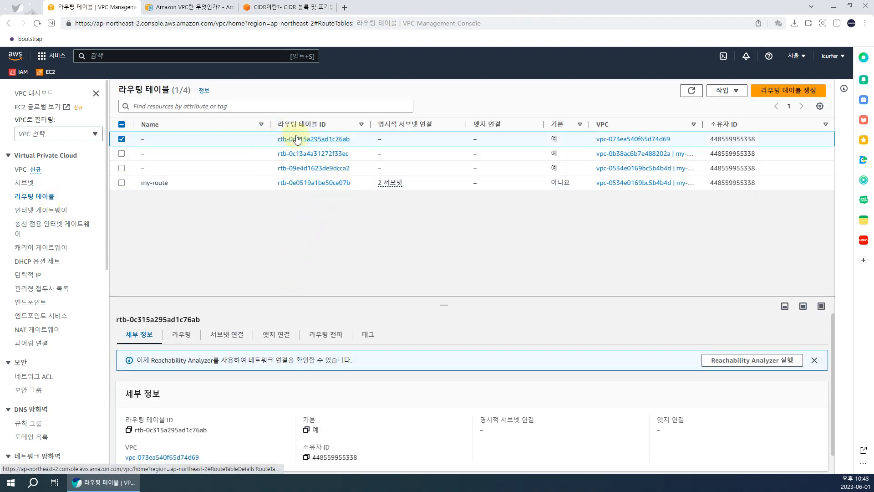
left_click(226, 335)
left_click(195, 339)
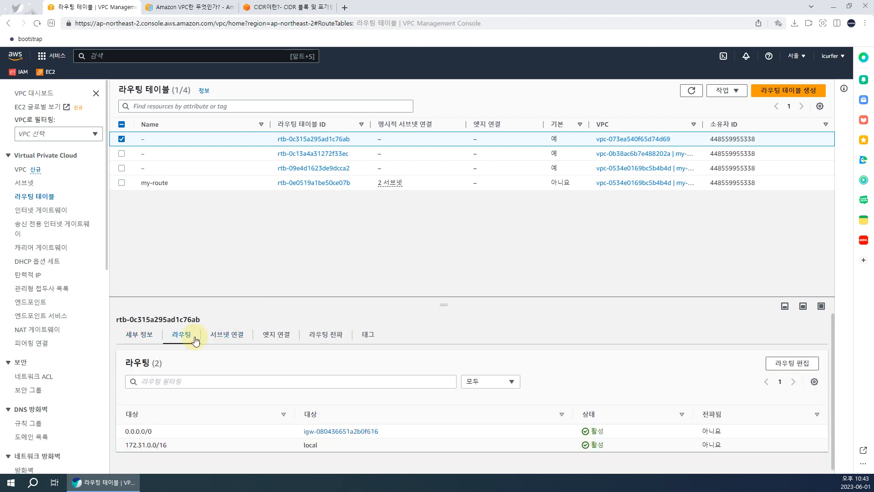
left_click(189, 182)
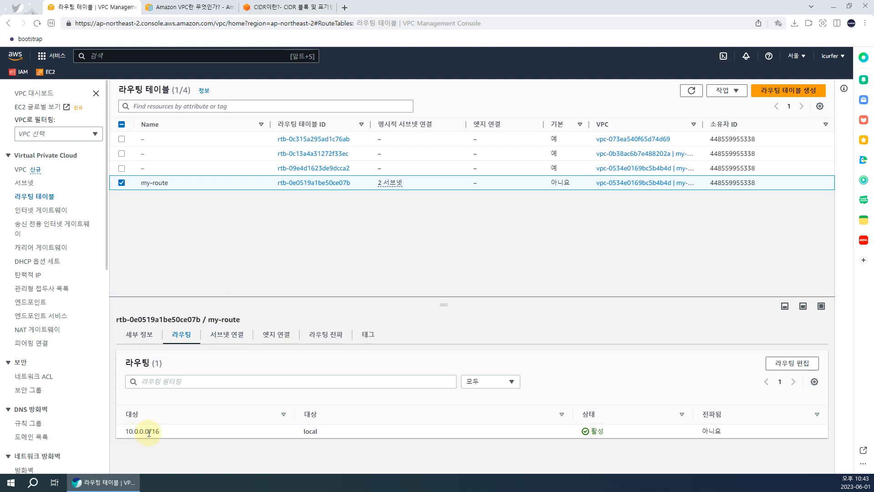
left_click_drag(142, 433, 159, 432)
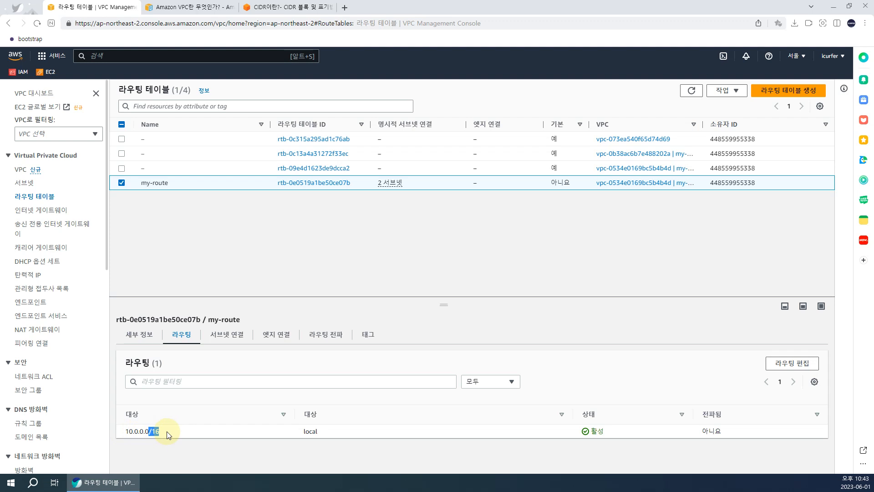
left_click_drag(133, 432, 171, 433)
left_click_drag(324, 430, 306, 431)
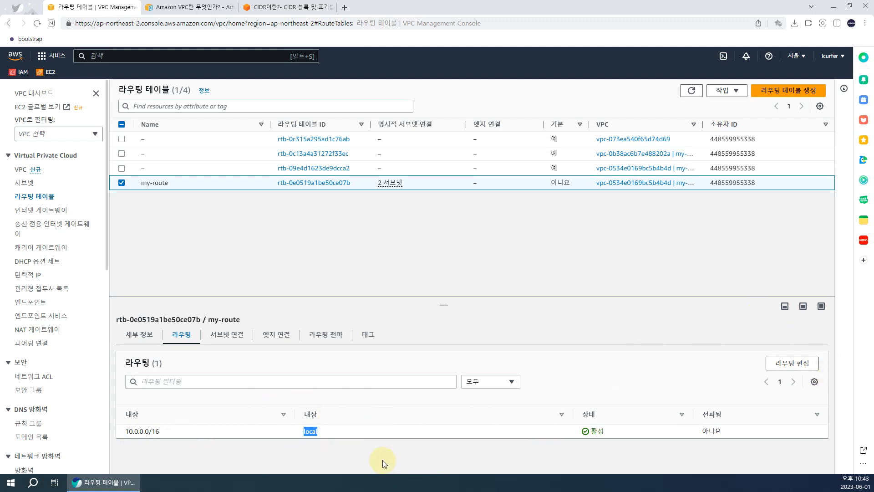
Add a route to my-route with destination 0.0.0.0/0 targeting the my-igw internet gateway, and save the changes
left_click(816, 364)
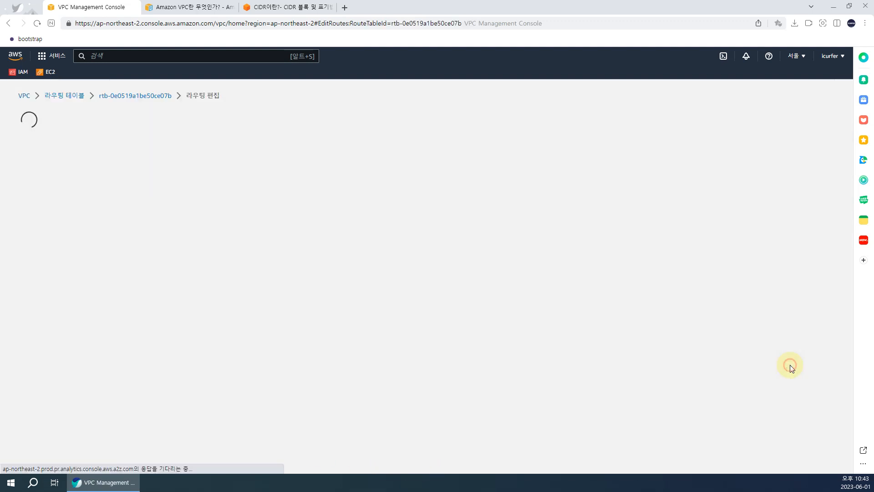
left_click(78, 202)
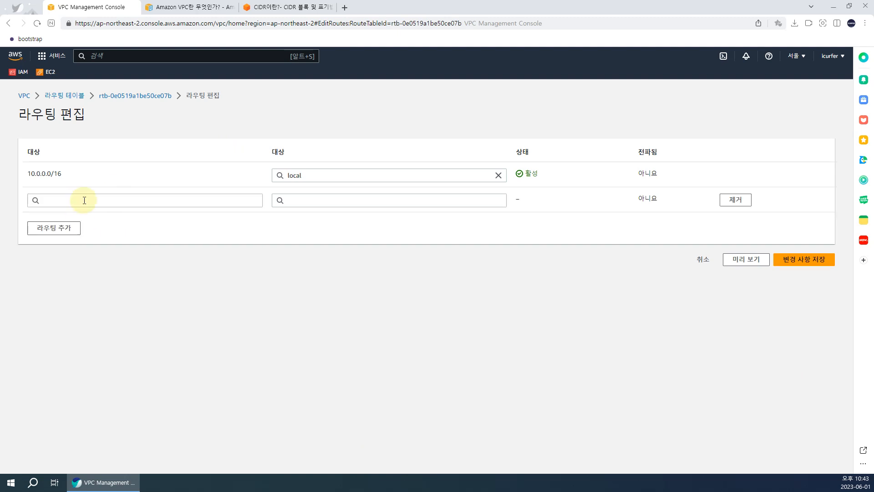
left_click(78, 201)
key("Down")
key("Return")
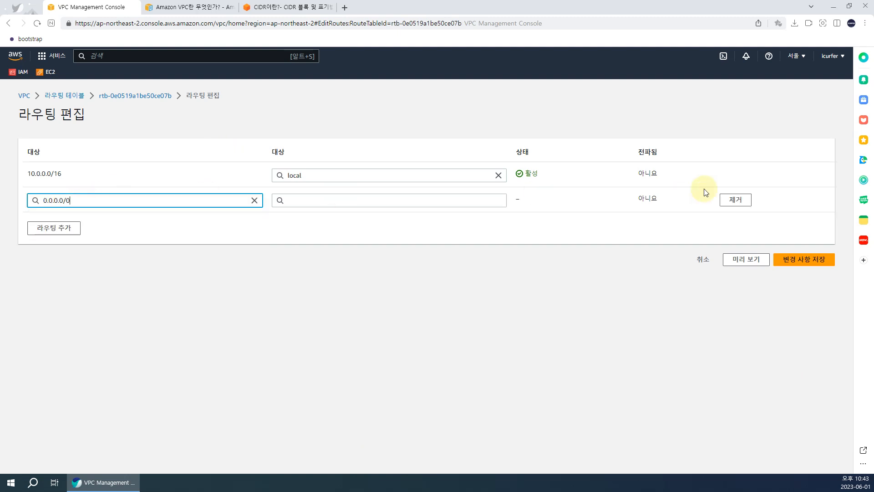
left_click_drag(56, 173, 16, 176)
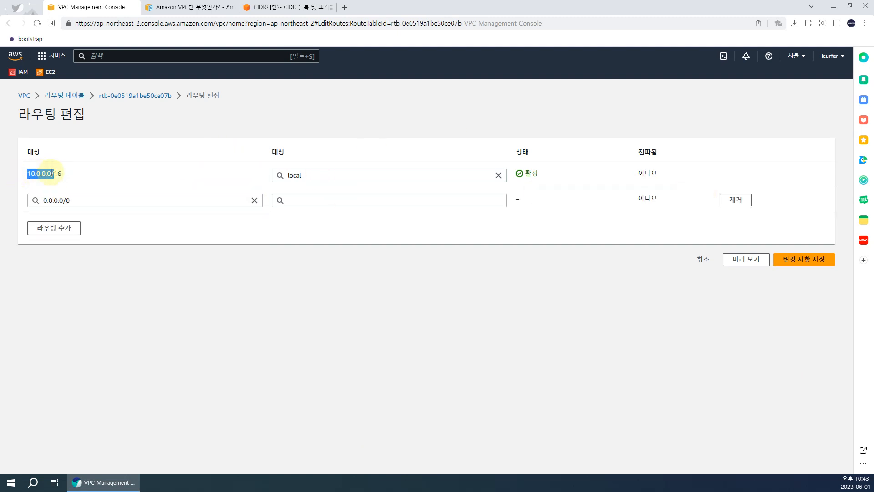
left_click(280, 204)
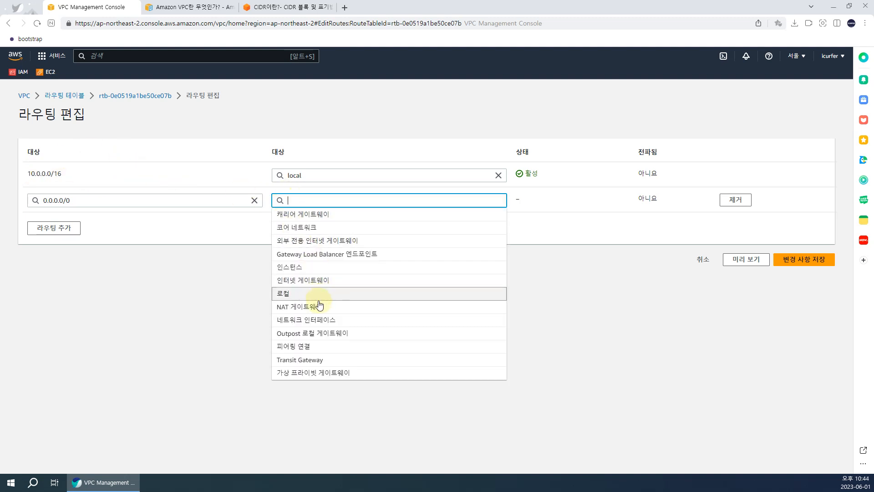
left_click(324, 278)
left_click(382, 214)
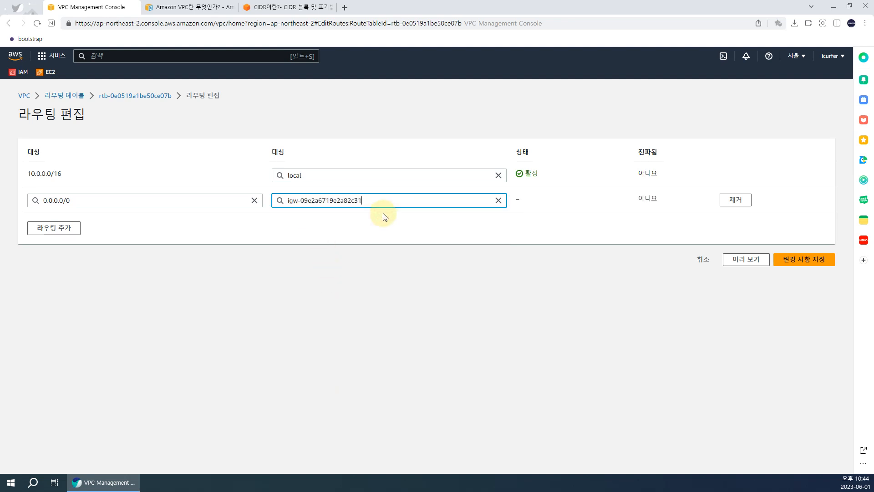
left_click(823, 263)
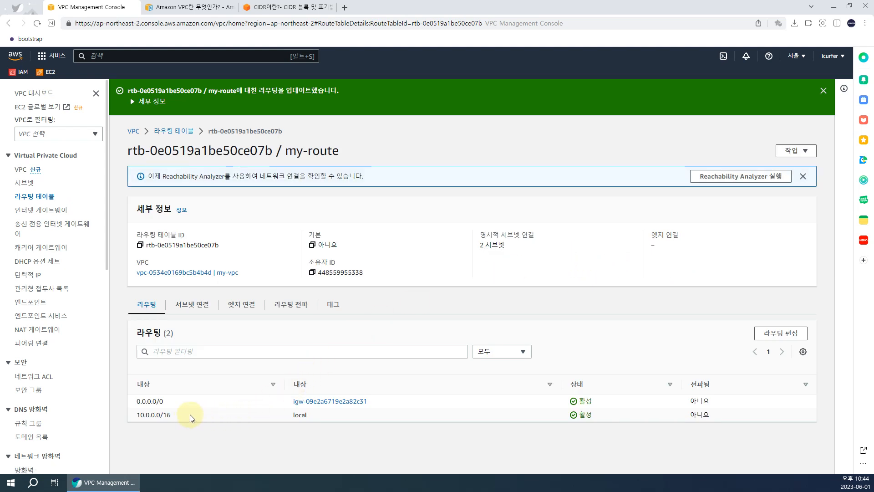
Review my-route's 10.0.0.0/16 local route and its 0.0.0.0/0 internet gateway route
left_click_drag(137, 414, 171, 414)
left_click_drag(293, 415, 310, 415)
mouse_move(136, 402)
left_mouse_down()
mouse_move(167, 404)
mouse_move(144, 414)
mouse_move(168, 414)
mouse_move(172, 403)
mouse_move(140, 403)
left_mouse_up()
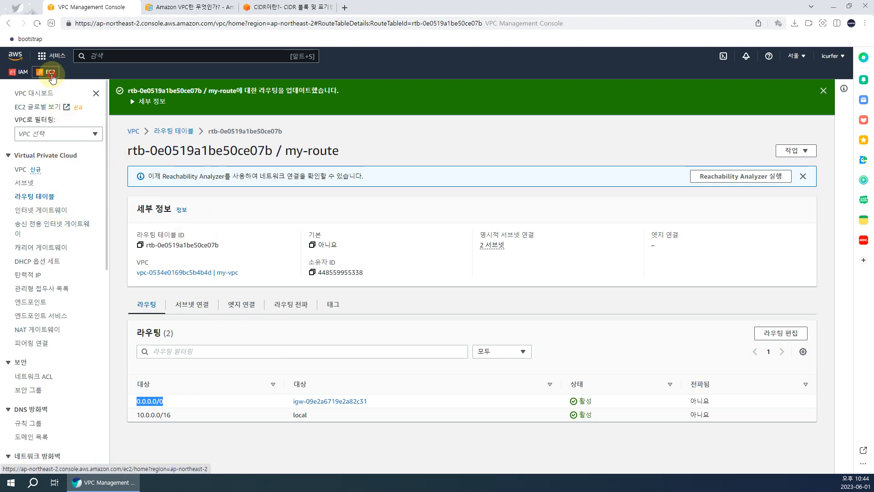
Go to the EC2 service, locating it among the compute services, and open its list of running instances
left_click(50, 72)
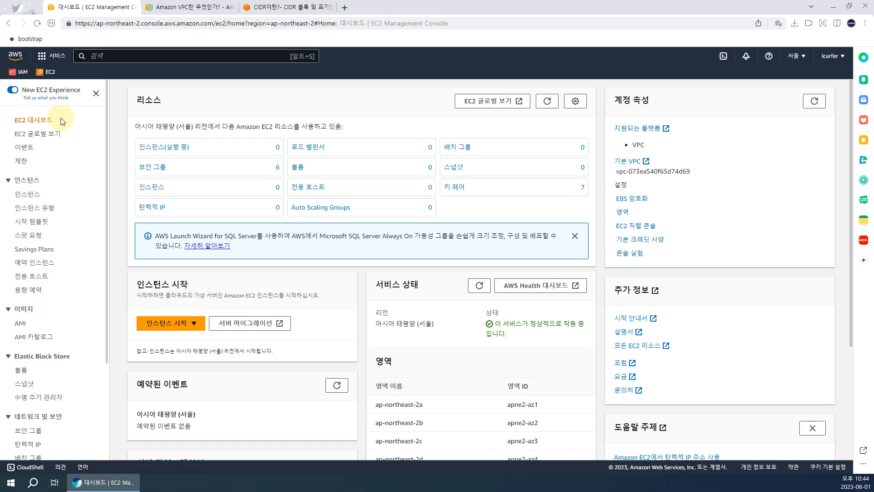
left_click(57, 68)
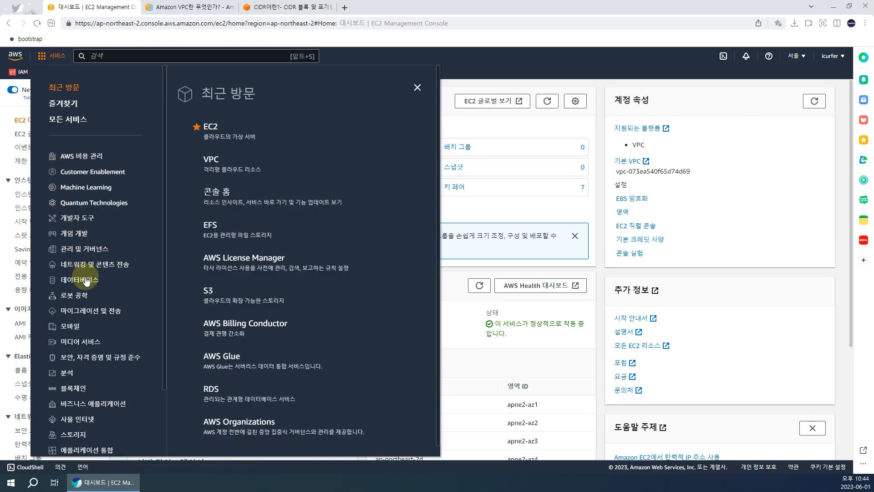
scroll(87, 281, "down", 2)
left_click(86, 432)
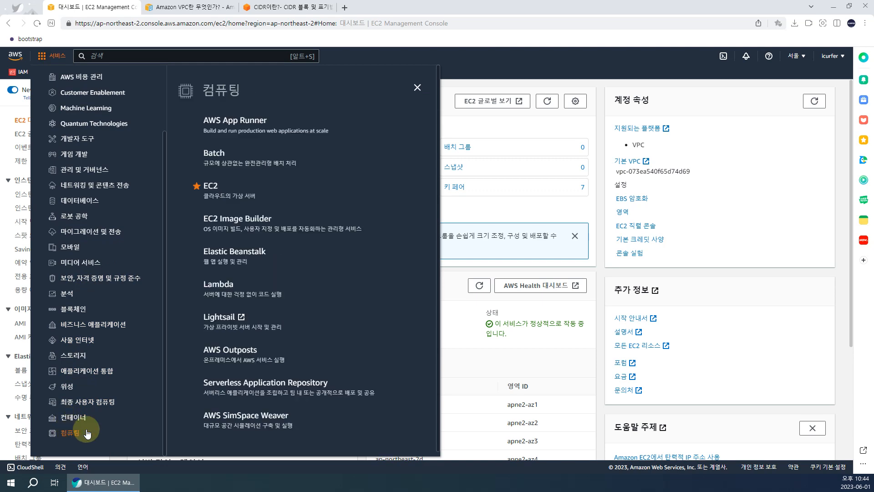
left_click(229, 188)
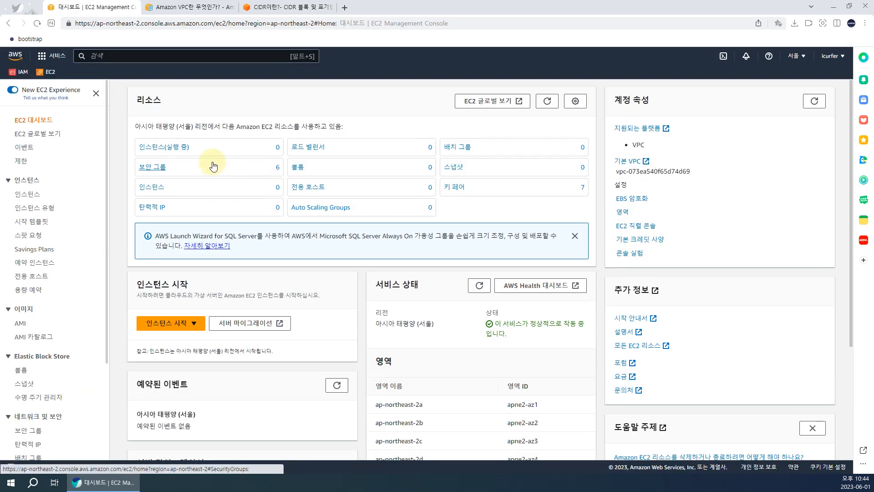
left_click(175, 150)
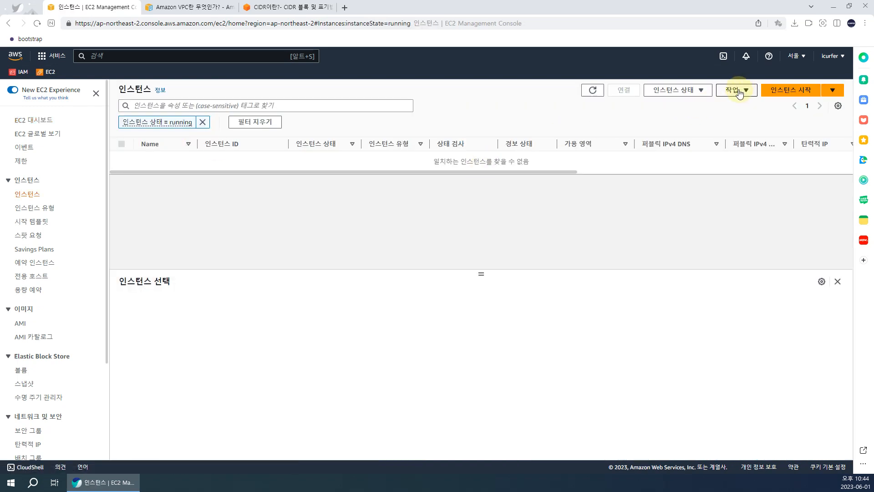
Start launching a new instance named my-demo, keeping the Amazon Linux 2023 AMI and the t2.micro instance type
left_click(795, 90)
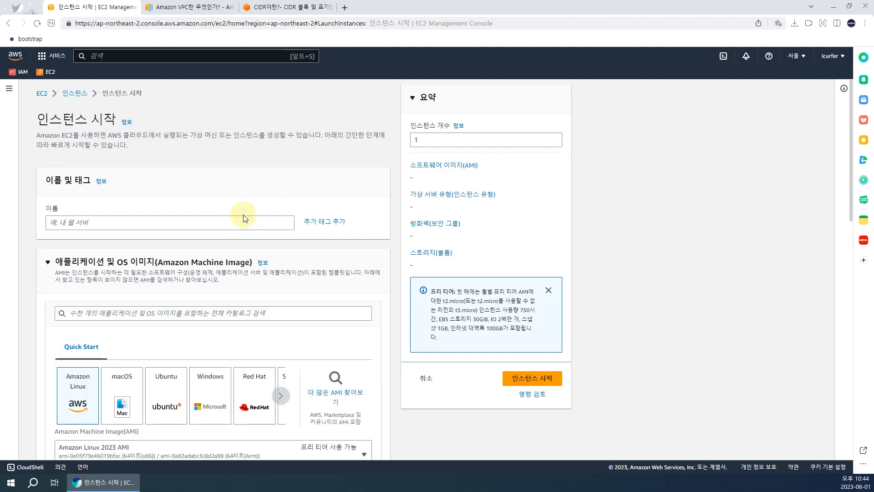
left_click(228, 221)
type("my-demo")
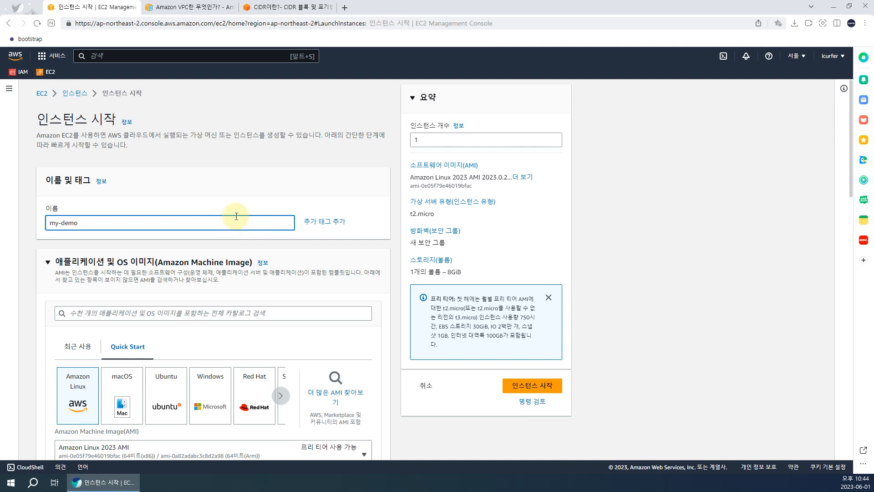
scroll(236, 216, "down", 4)
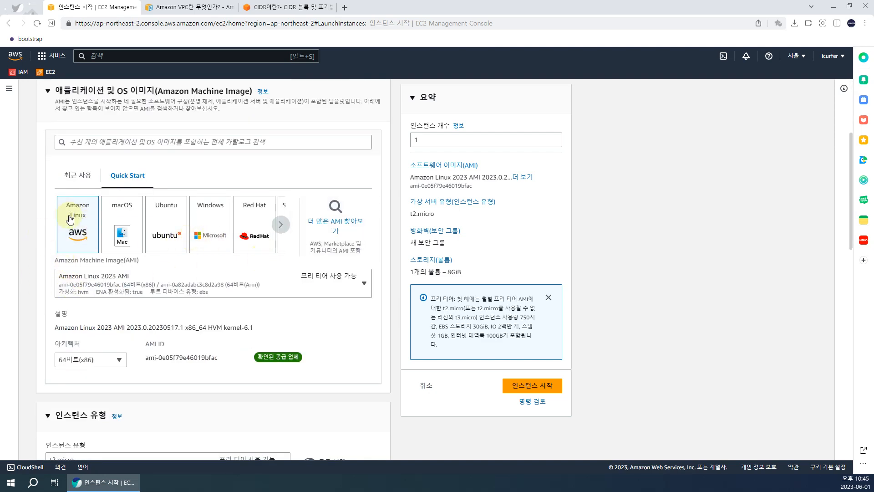
scroll(73, 240, "down", 4)
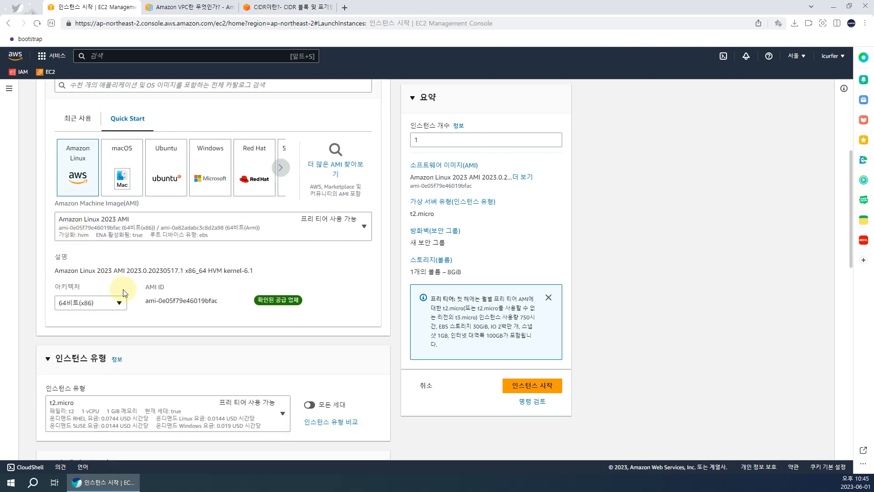
scroll(188, 293, "down", 1)
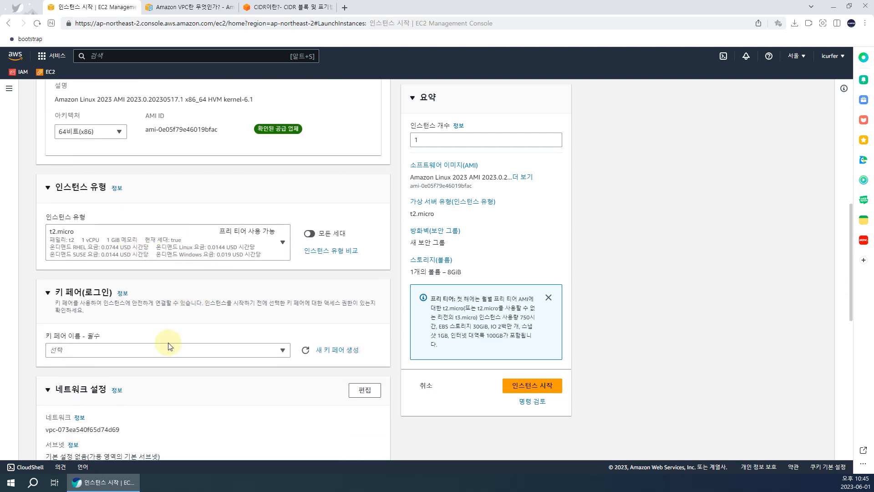
Create a new RSA key pair named icurfer with the .pem private key format for the instance
left_click(168, 351)
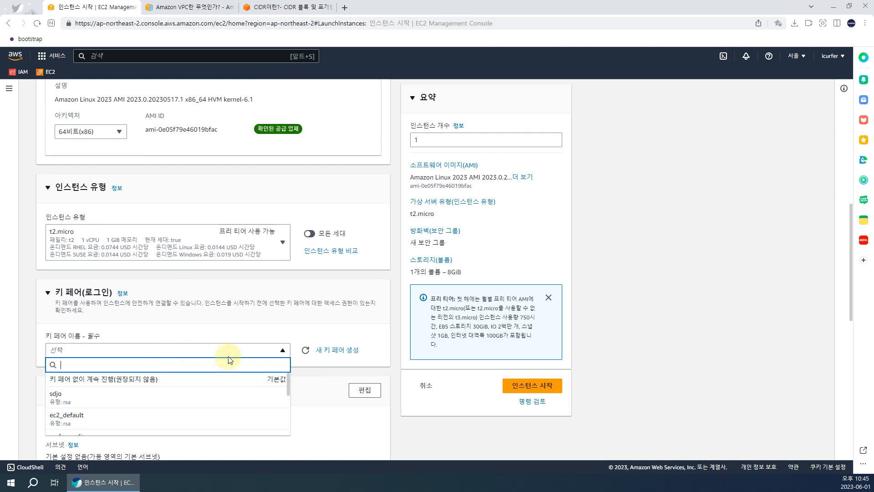
left_click(283, 350)
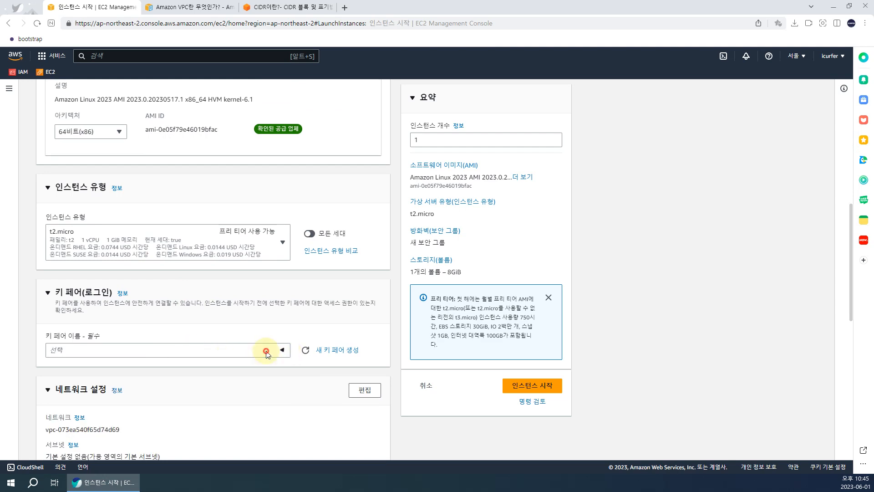
left_click(351, 349)
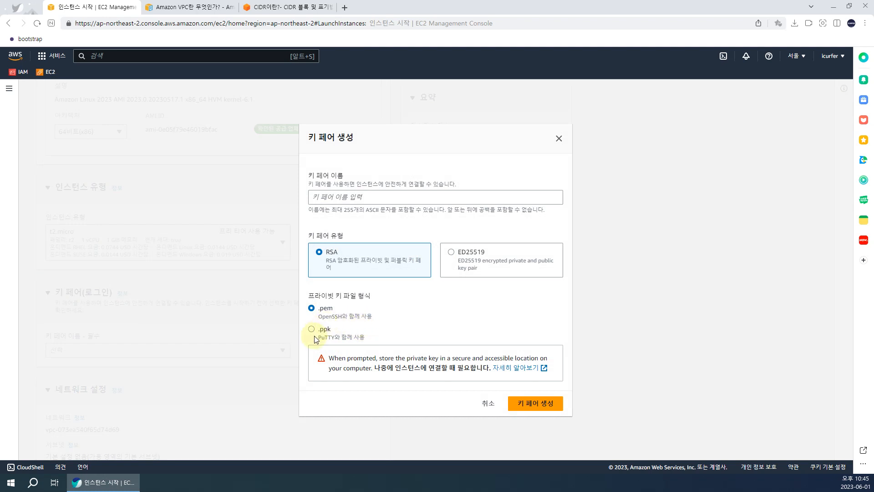
left_click_drag(318, 337, 367, 335)
left_click(353, 331)
left_click(333, 308)
left_click(416, 195)
type("icurfer")
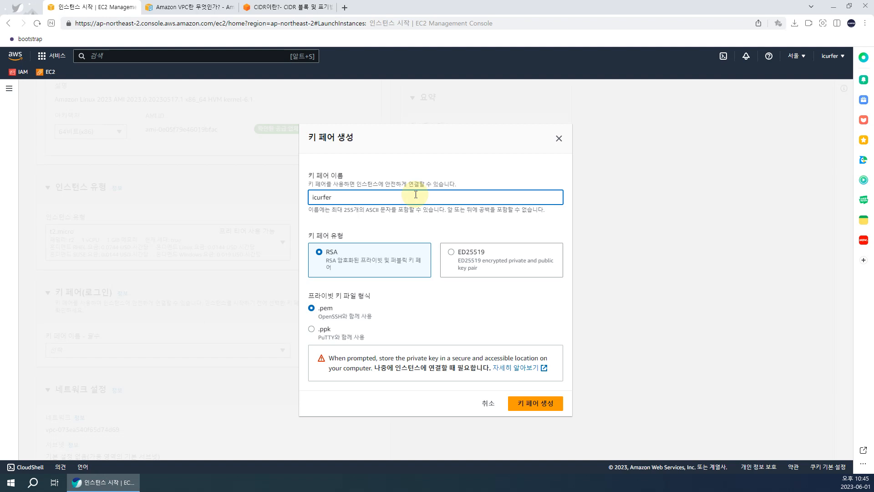
double_click(348, 196)
left_click(528, 402)
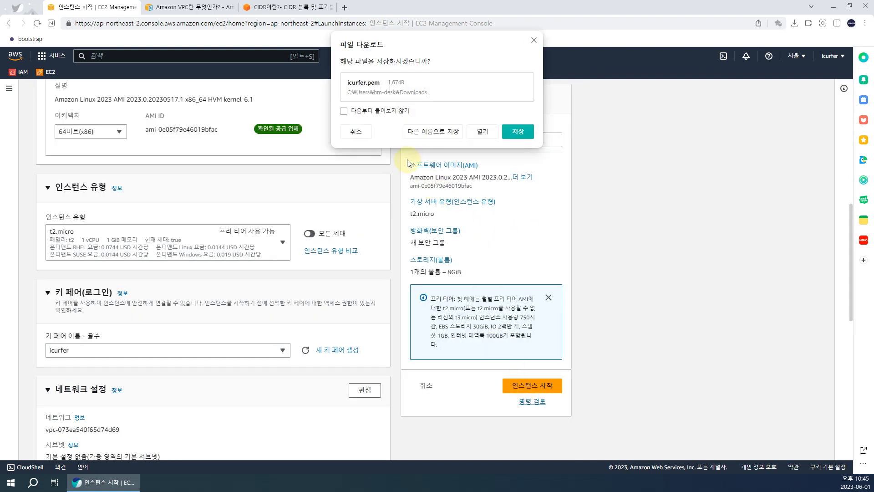
Save the icurfer.pem key file in a new desktop folder named pem_key
left_click(452, 132)
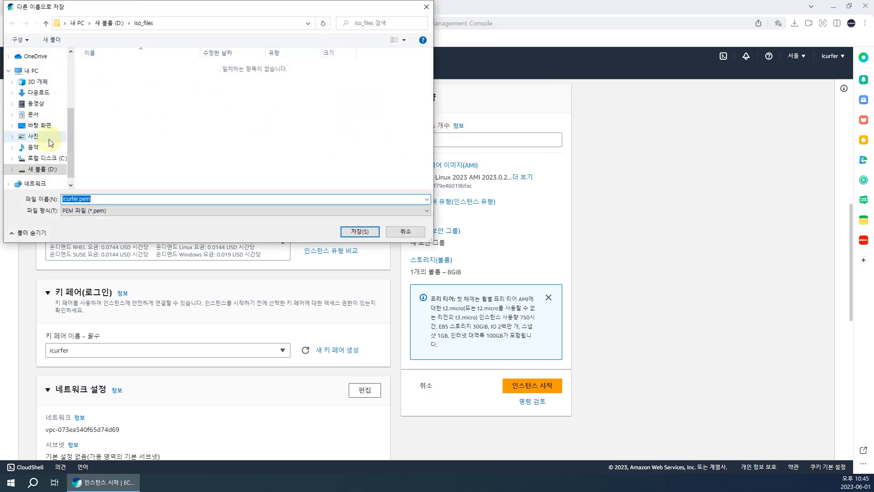
left_click(41, 125)
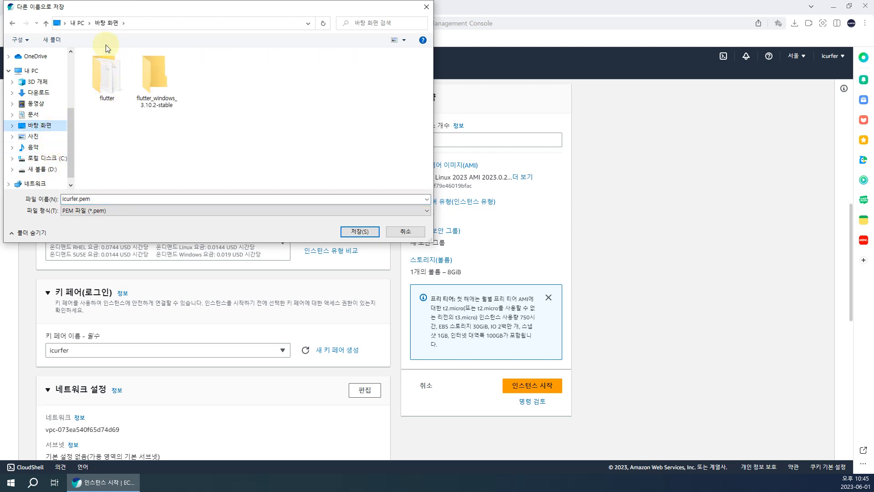
left_click(51, 41)
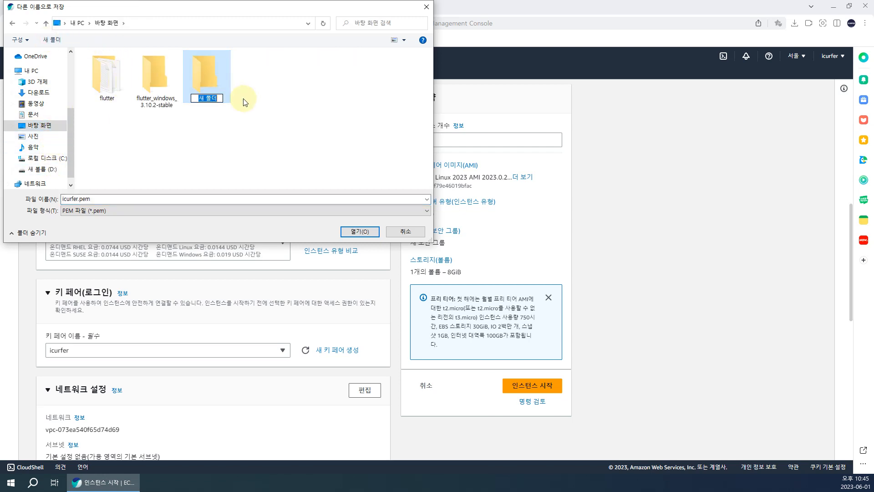
type("k")
key("BackSpace")
key("BackSpace")
key("BackSpace")
type("pem_key")
key("Return")
key("Return")
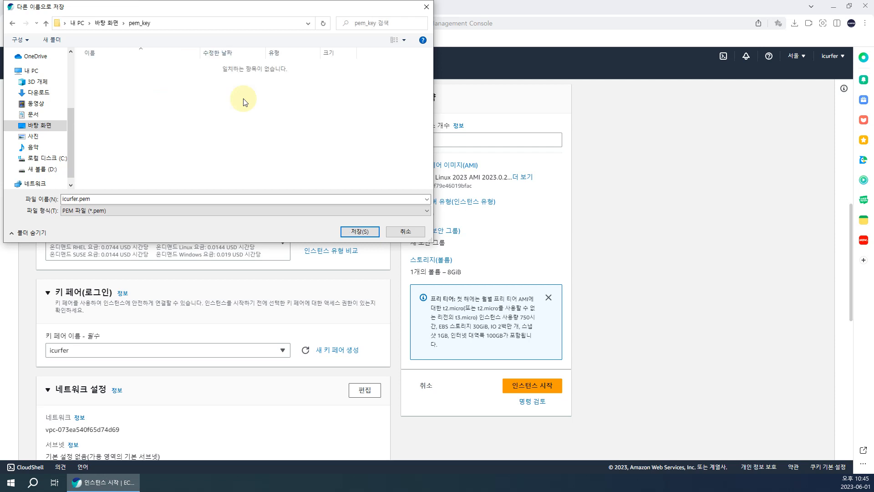
left_click(354, 229)
mouse_move(786, 51)
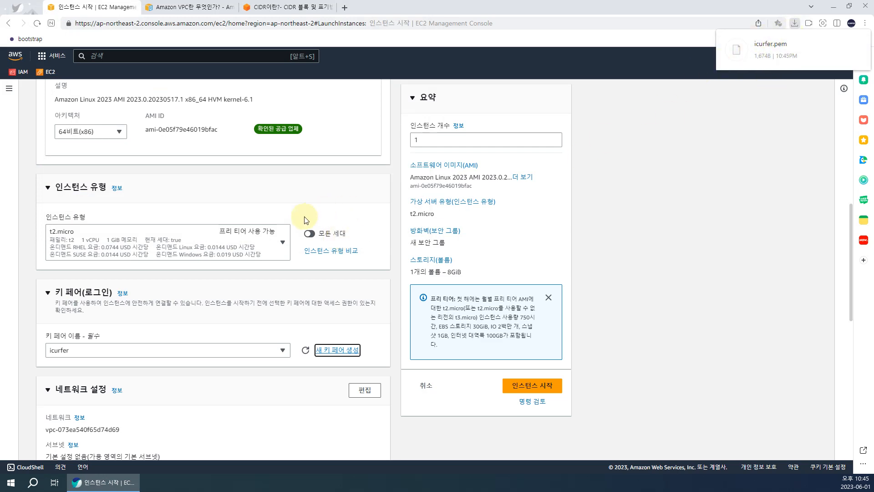
Edit the instance's network settings and select my-vpc (10.0.0.0/16) as the VPC
scroll(283, 230, "down", 4)
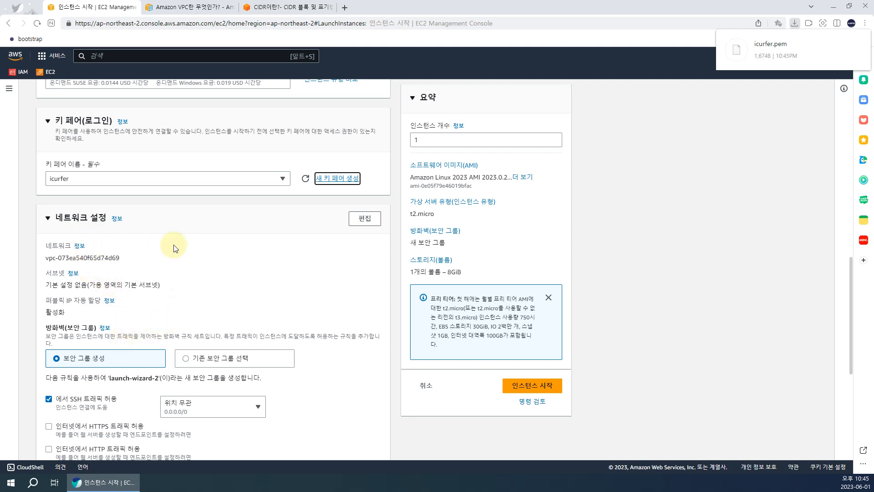
left_click(363, 219)
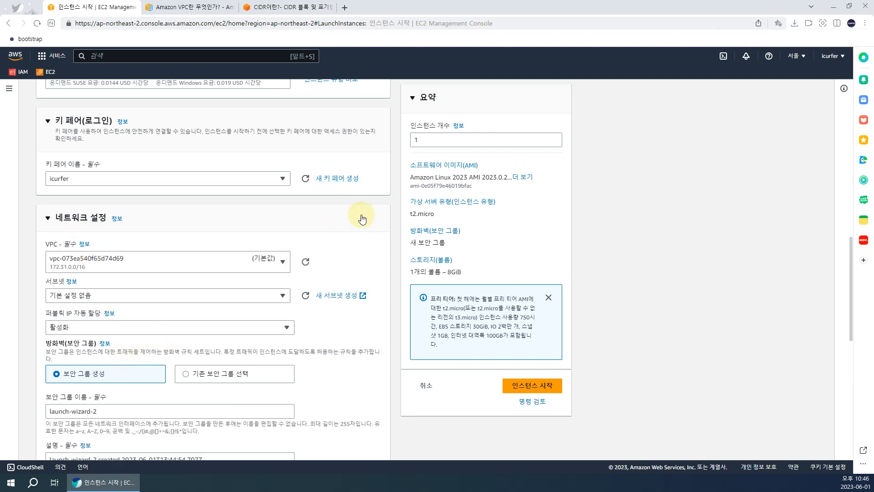
left_click(112, 264)
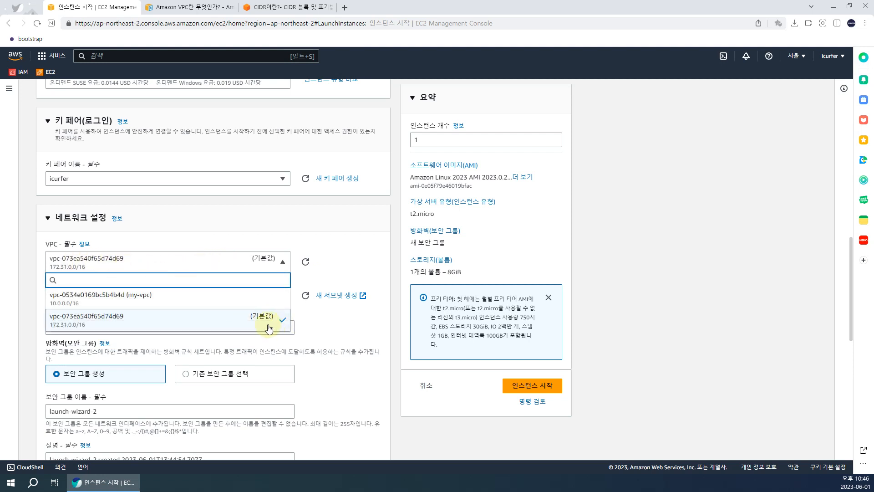
left_click(131, 301)
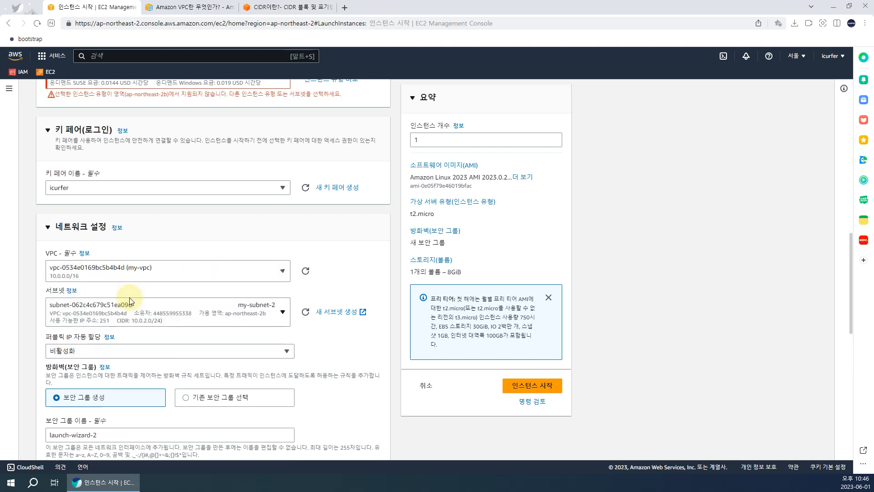
Place the instance in my-subnet-1 (ap-northeast-2a) and enable automatic public IP assignment
scroll(132, 308, "up", 2)
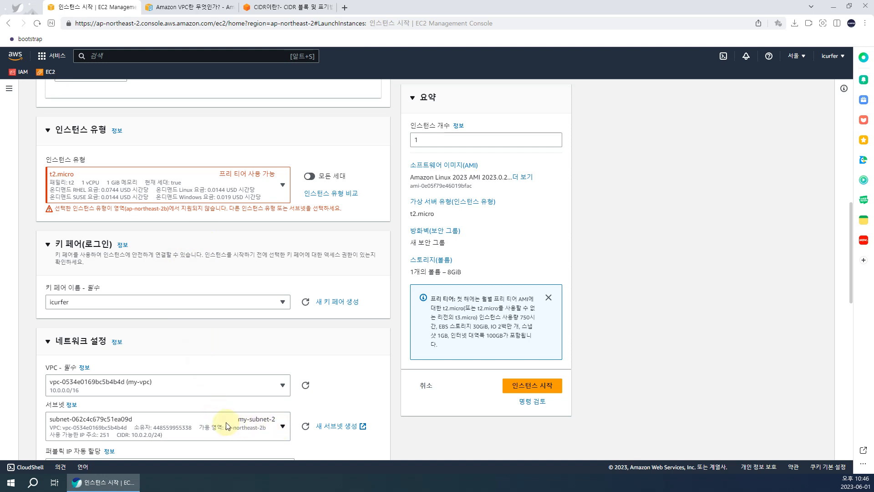
left_click(260, 426)
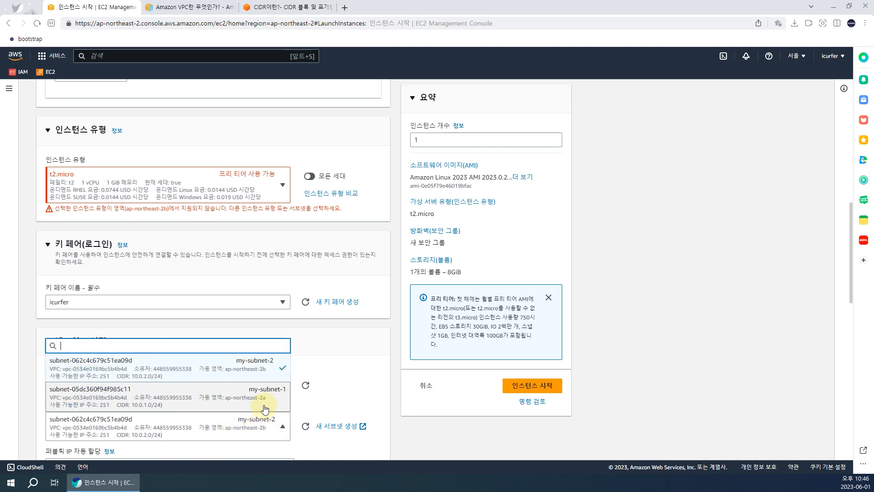
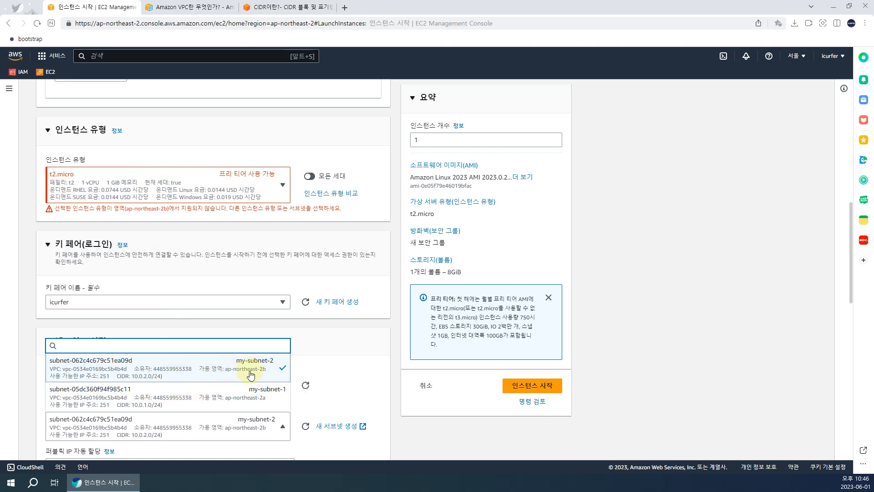
left_click(266, 395)
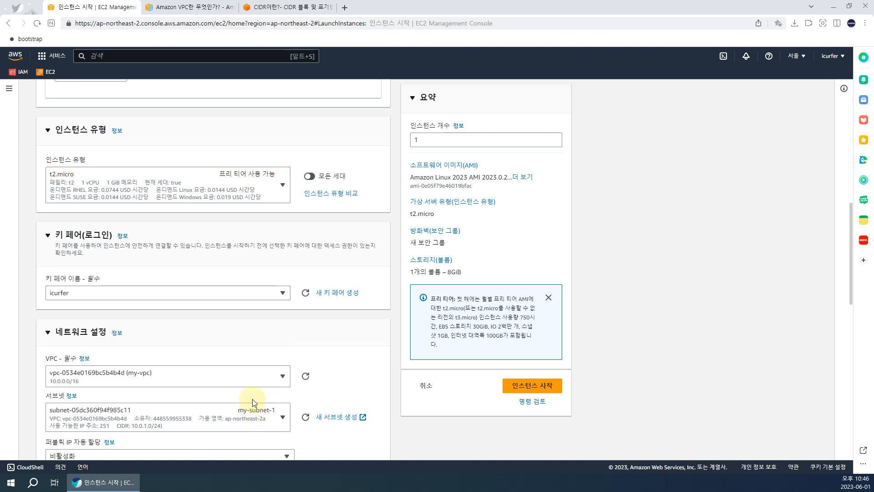
scroll(252, 400, "down", 1)
left_click(198, 400)
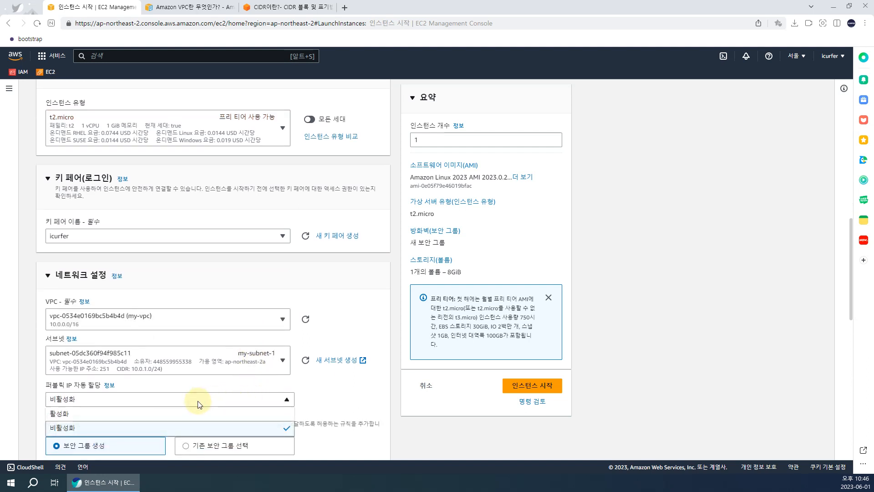
left_click(203, 415)
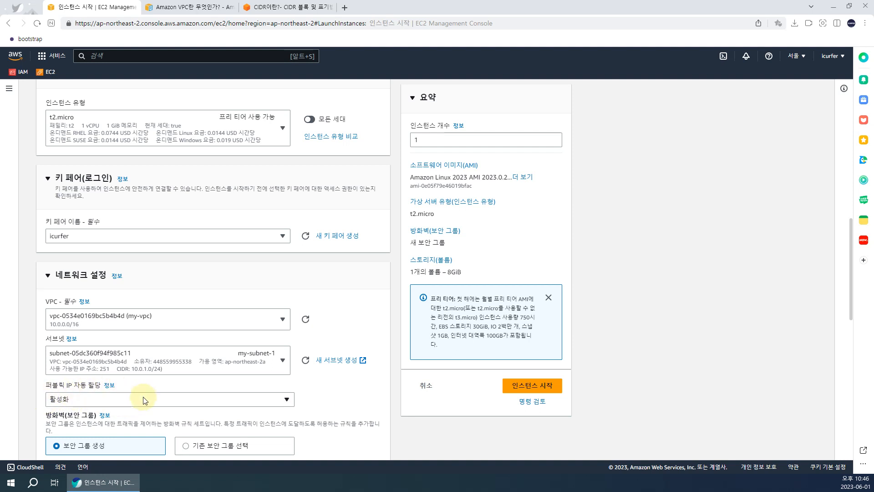
Keep creating a new security group for the instance and name it my-sg
scroll(145, 400, "down", 1)
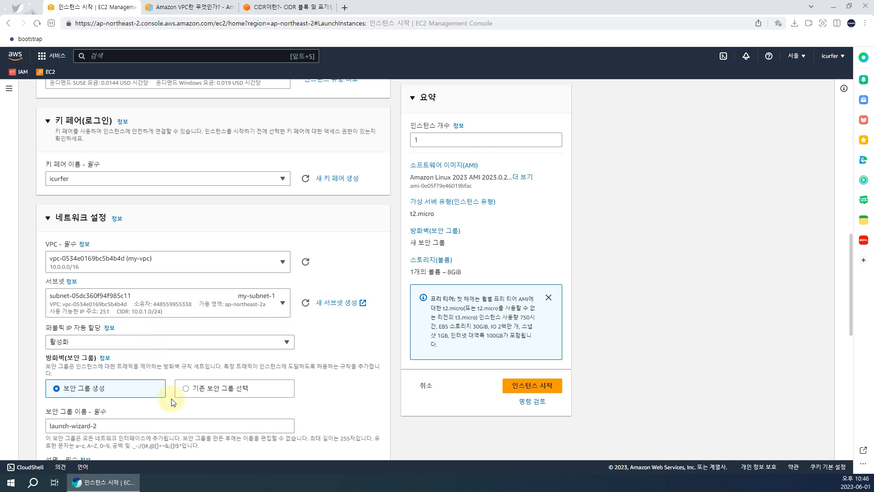
scroll(157, 390, "down", 2)
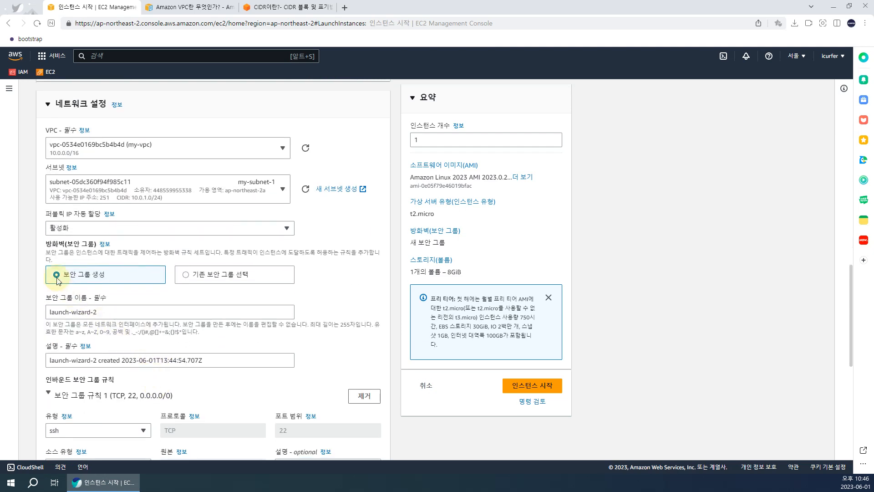
double_click(115, 310)
triple_click(115, 309)
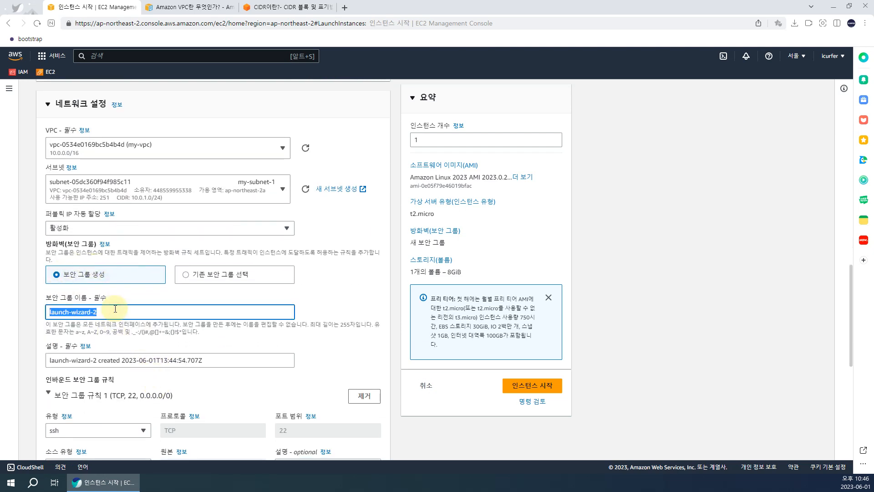
type("i")
key("BackSpace")
type("my-sg")
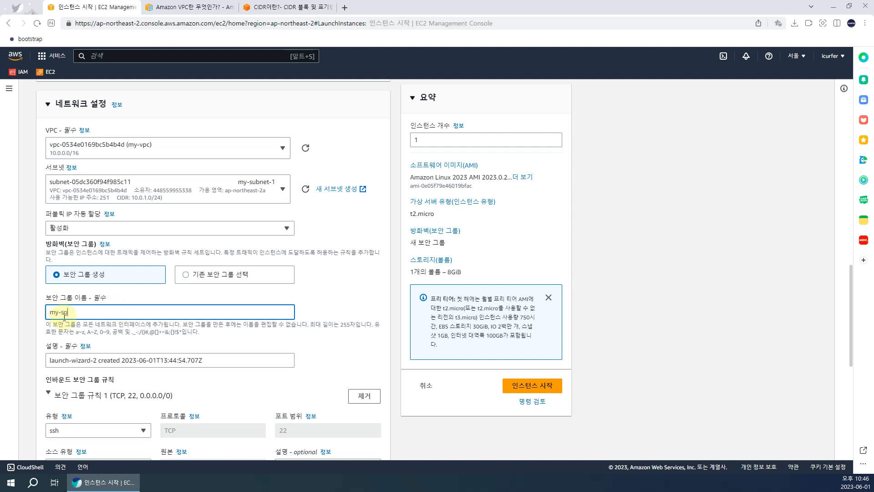
Review the source type choices of the inbound SSH rule and keep it at 위치 무관 (anywhere)
scroll(68, 312, "down", 1)
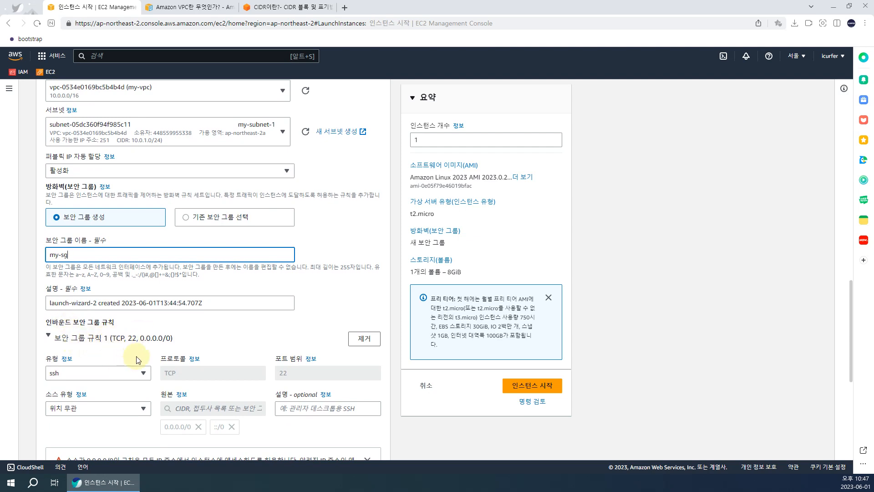
scroll(136, 359, "down", 2)
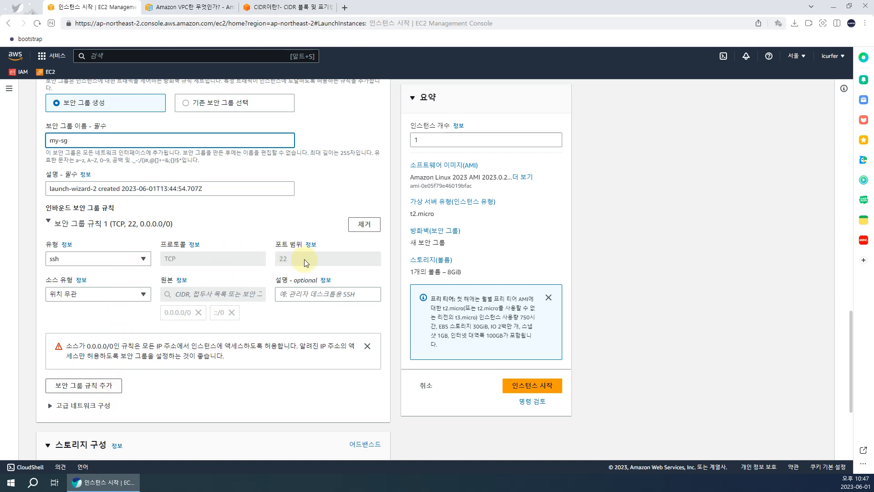
left_click(127, 295)
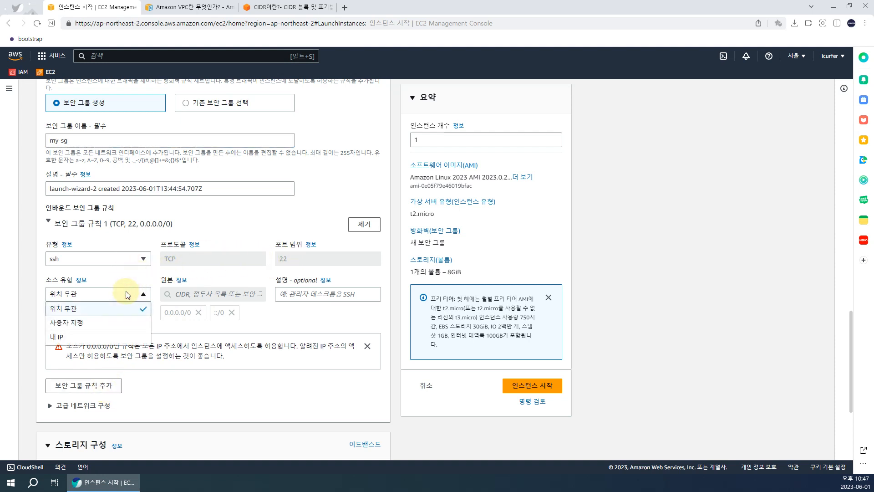
left_click(126, 297)
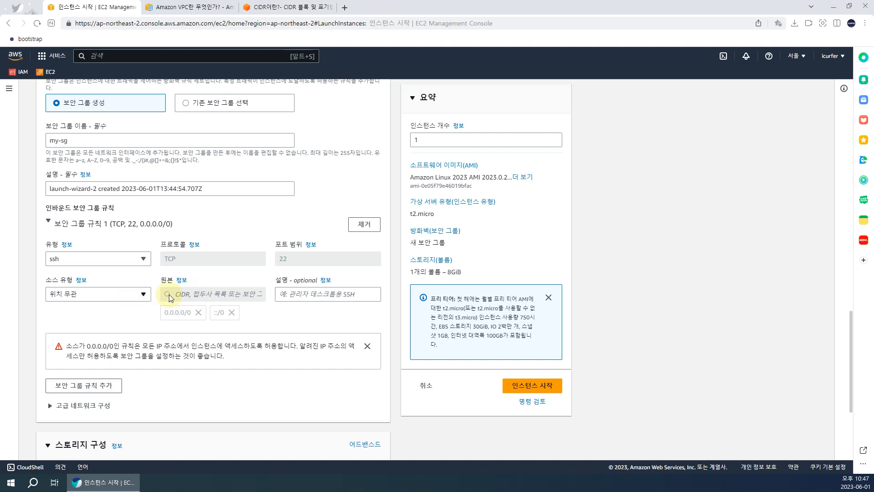
left_click(309, 294)
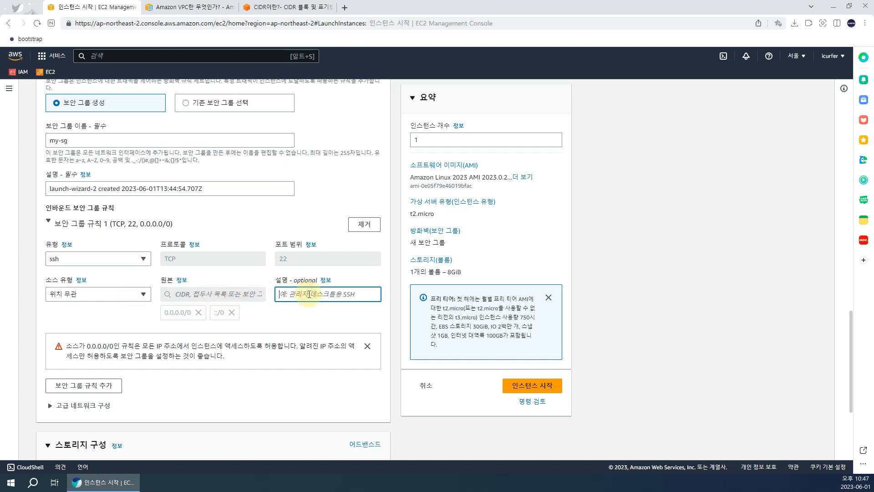
left_click(125, 295)
left_click(127, 297)
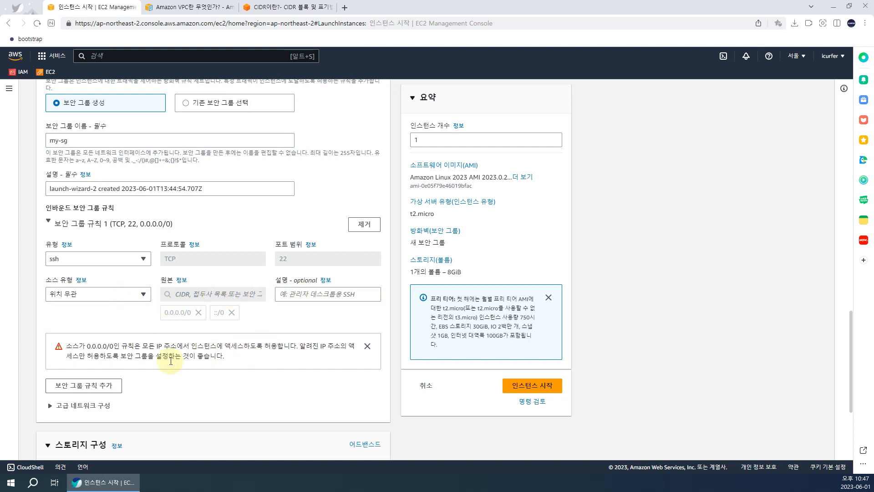
Add a second inbound security group rule of type 사용자 지정 ICMP - IPv4 with source 0.0.0.0/0
left_click(100, 385)
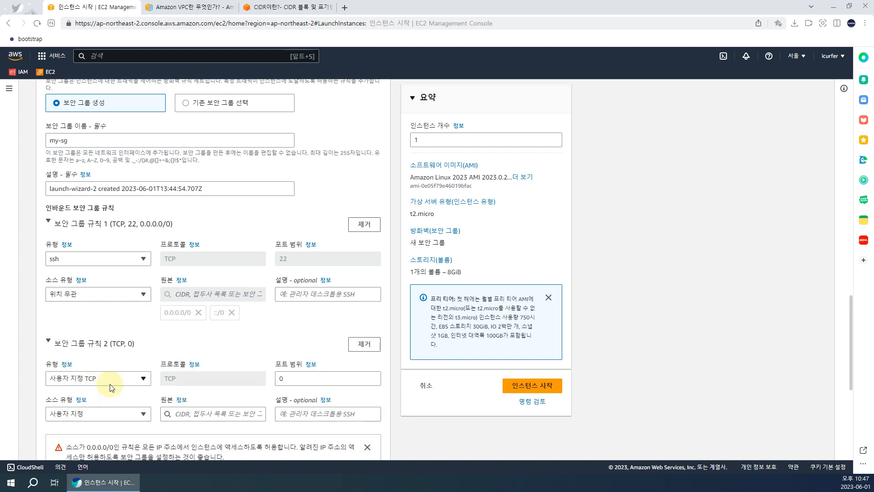
scroll(102, 387, "down", 2)
left_click(147, 300)
left_click(213, 300)
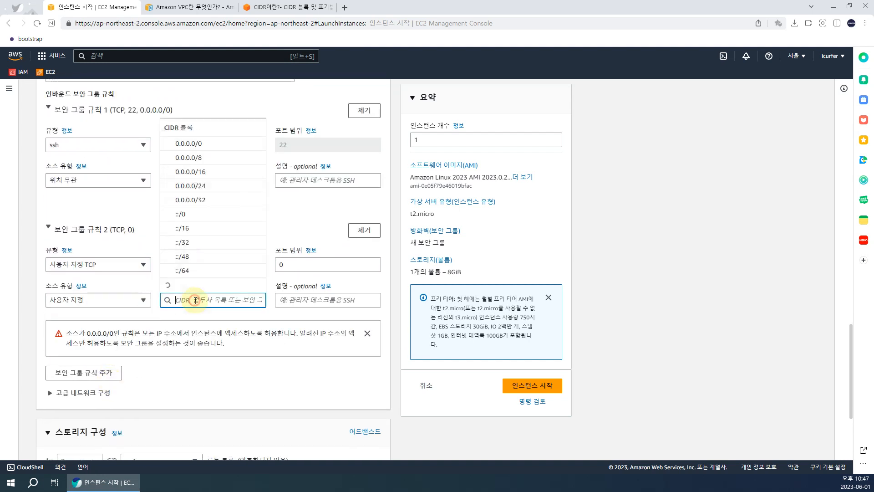
left_click(221, 127)
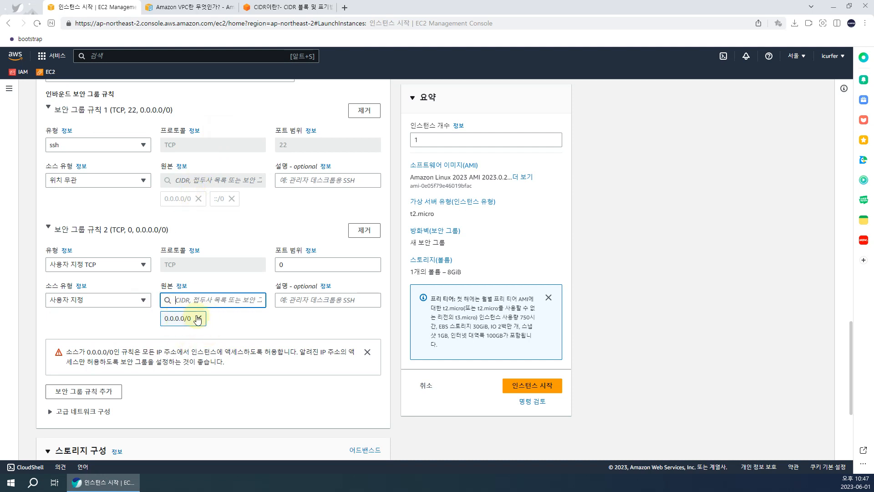
left_click(128, 265)
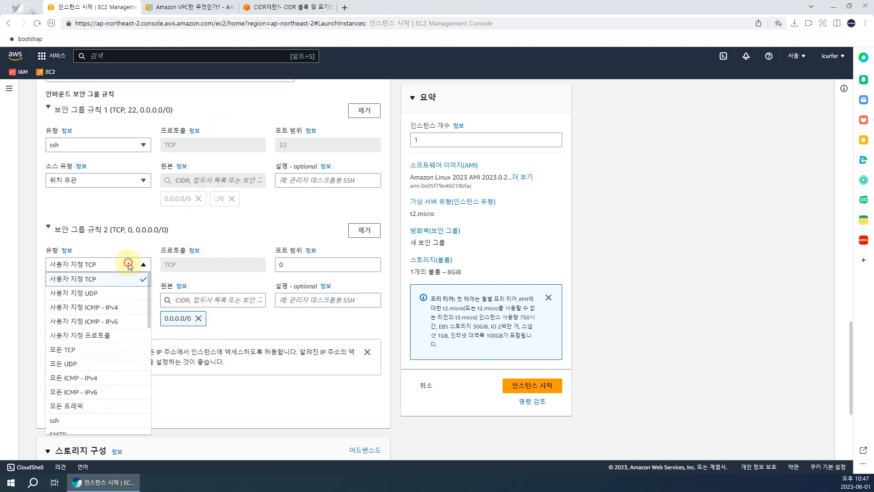
left_click(116, 306)
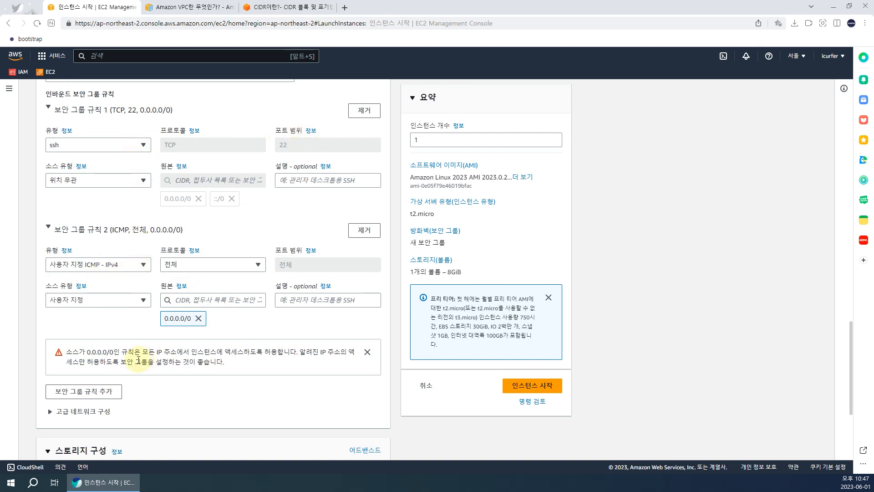
Add a third inbound security group rule of type HTTP with source 0.0.0.0/0
left_click(96, 399)
left_click(96, 386)
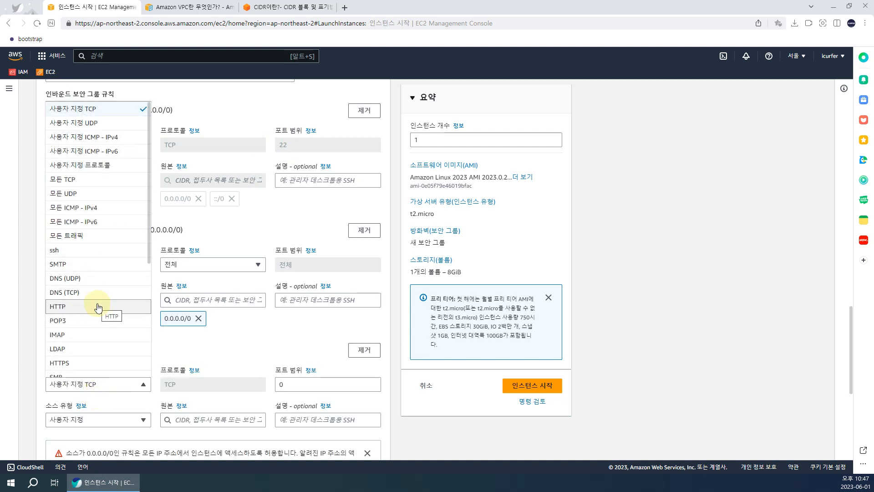
scroll(98, 305, "down", 3)
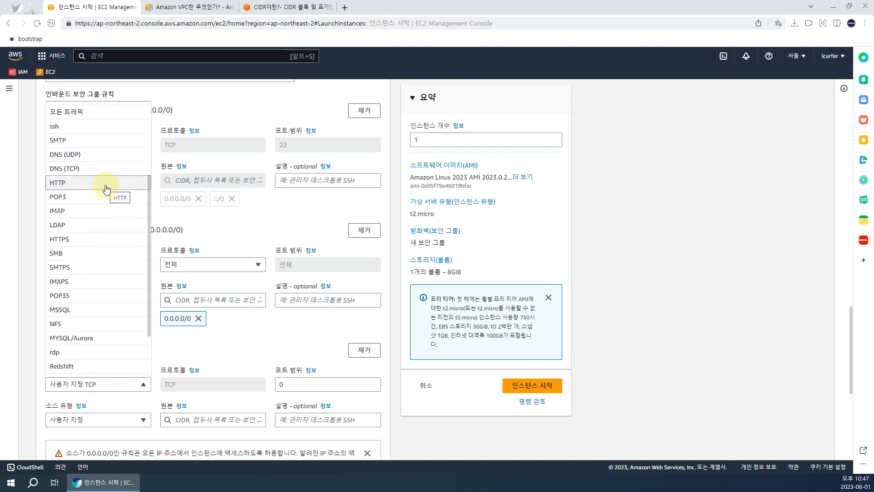
left_click(106, 187)
scroll(132, 417, "down", 1)
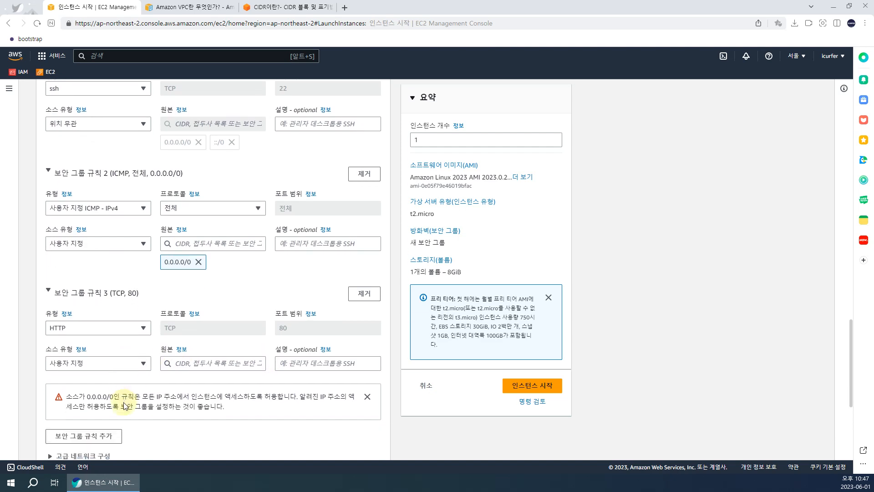
left_click(122, 362)
left_click(175, 362)
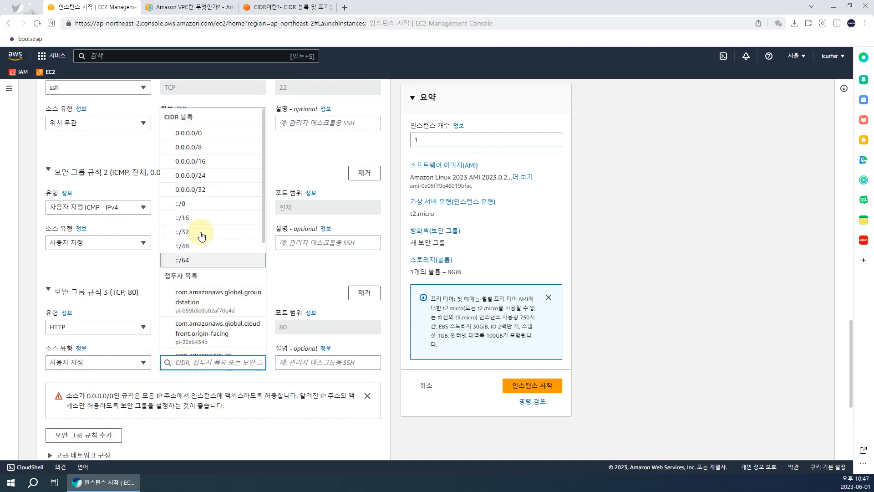
left_click(188, 133)
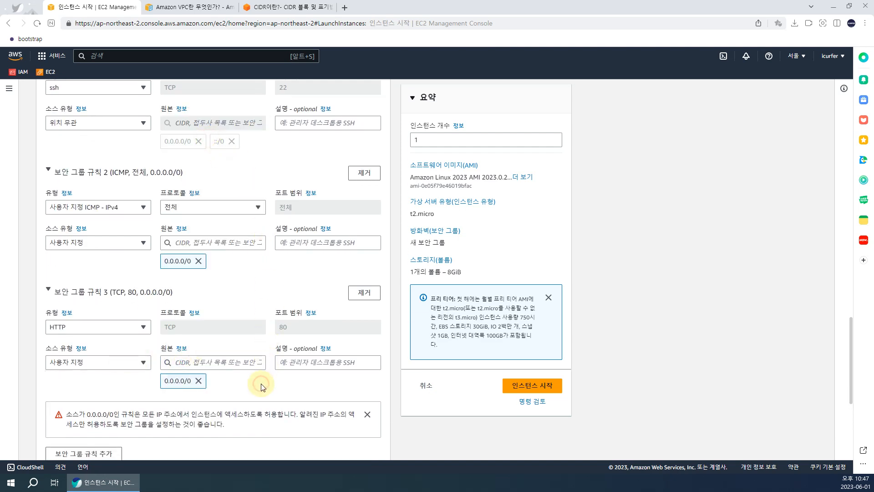
Review the instance's storage configuration, then expand and look through its advanced details
scroll(234, 382, "down", 2)
scroll(184, 302, "down", 1)
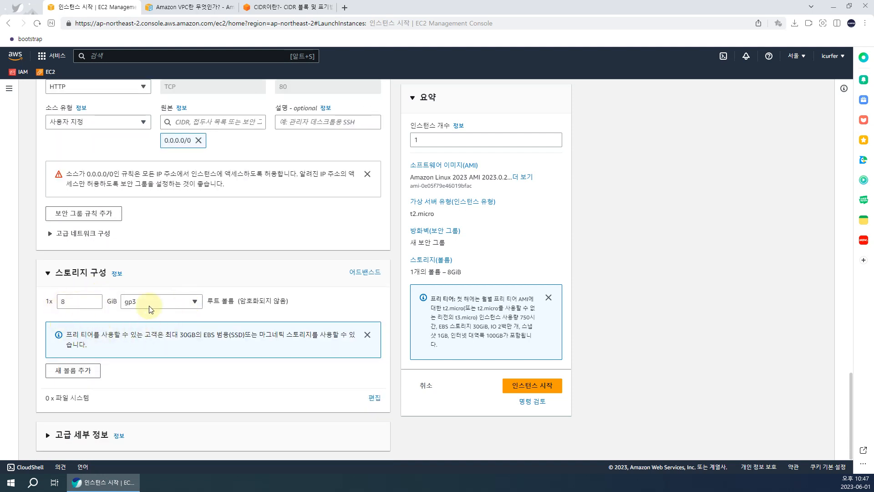
left_click(65, 436)
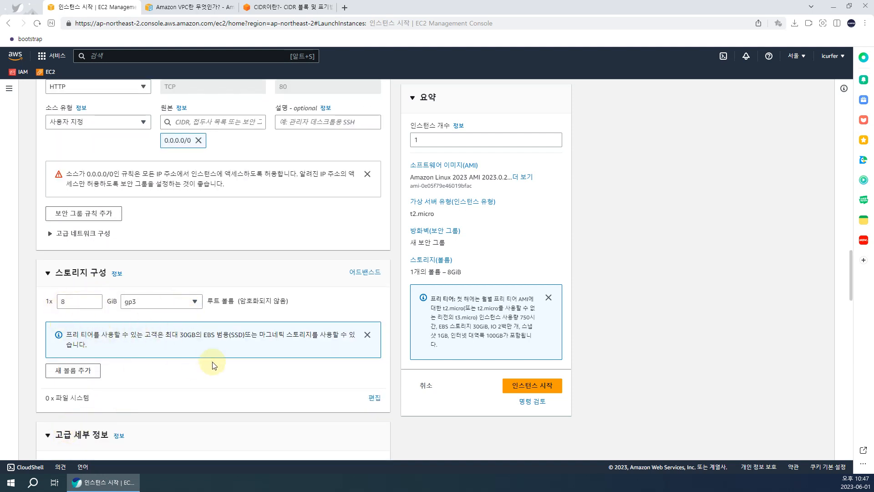
scroll(214, 361, "down", 6)
scroll(216, 363, "down", 1)
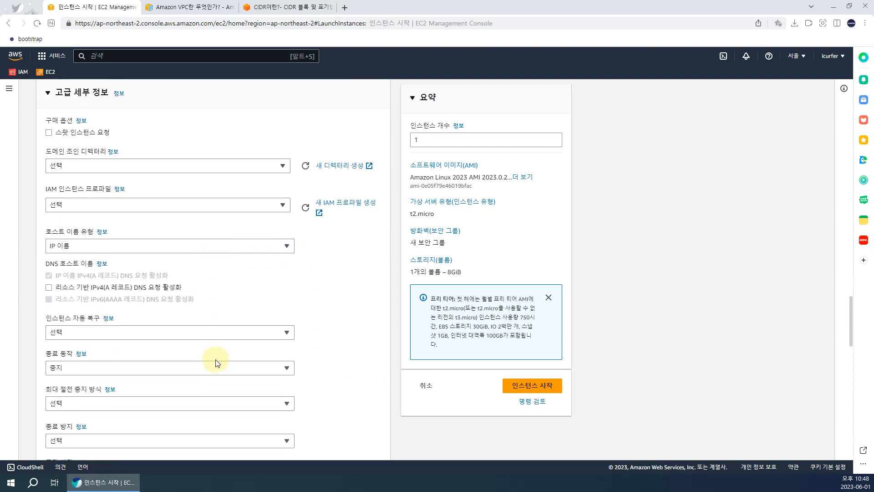
scroll(214, 355, "down", 7)
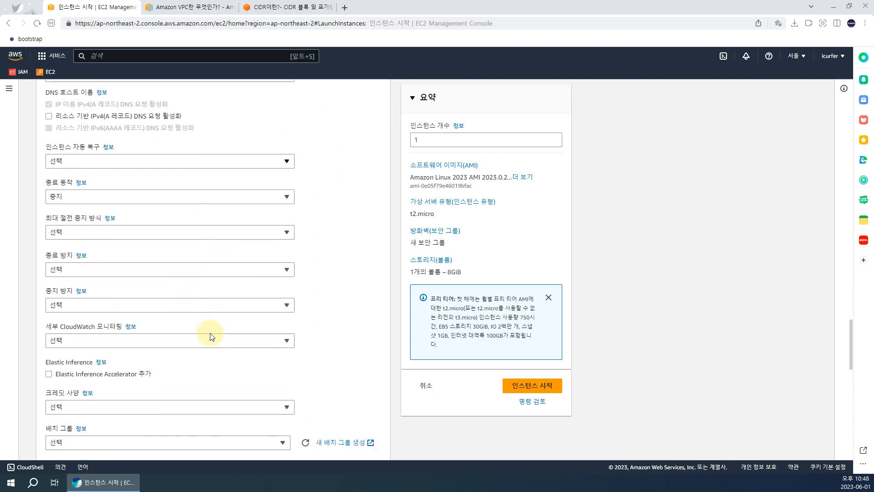
scroll(211, 336, "down", 7)
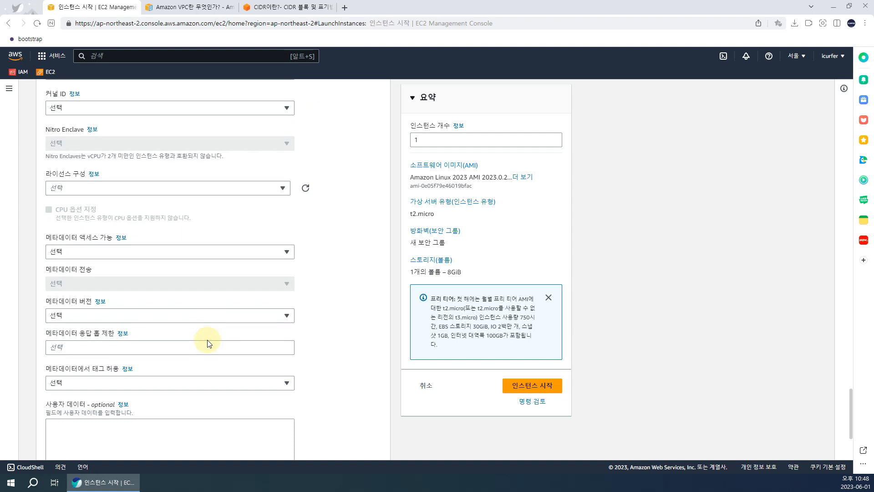
scroll(211, 332, "down", 3)
scroll(357, 357, "up", 12)
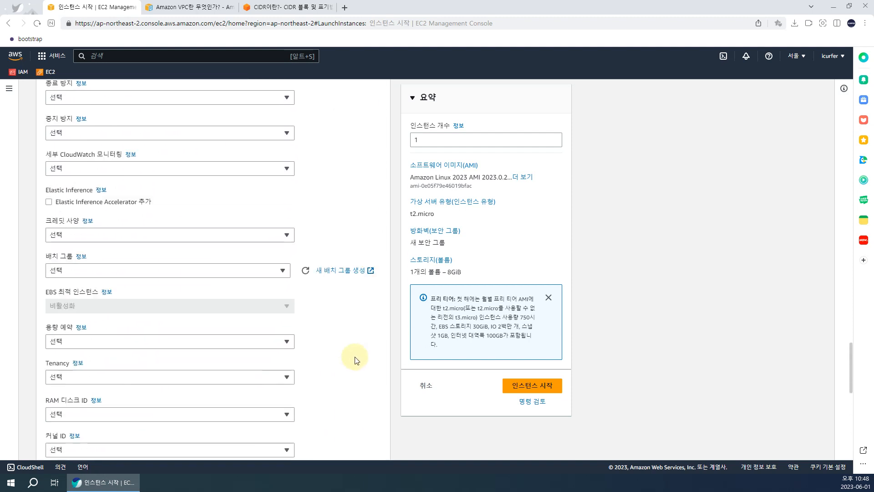
Try to launch the instance, check the launch log, and retry the launch tasks
left_click(542, 387)
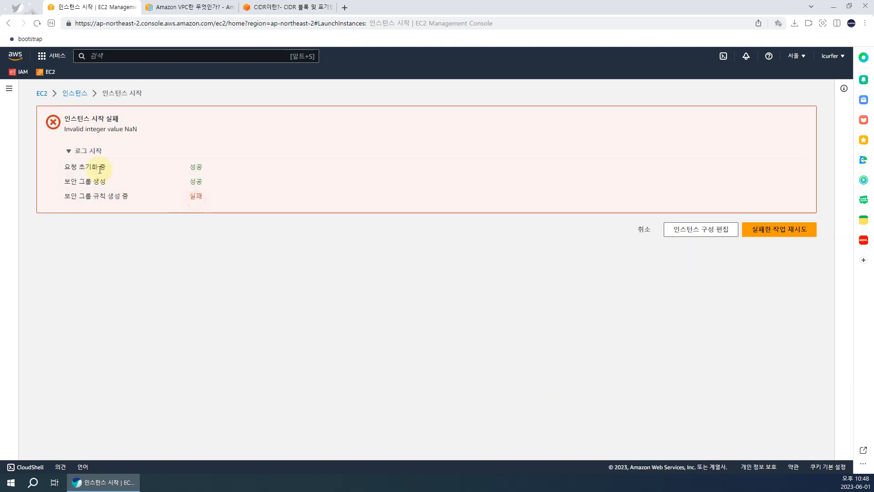
left_click(75, 157)
left_click(72, 153)
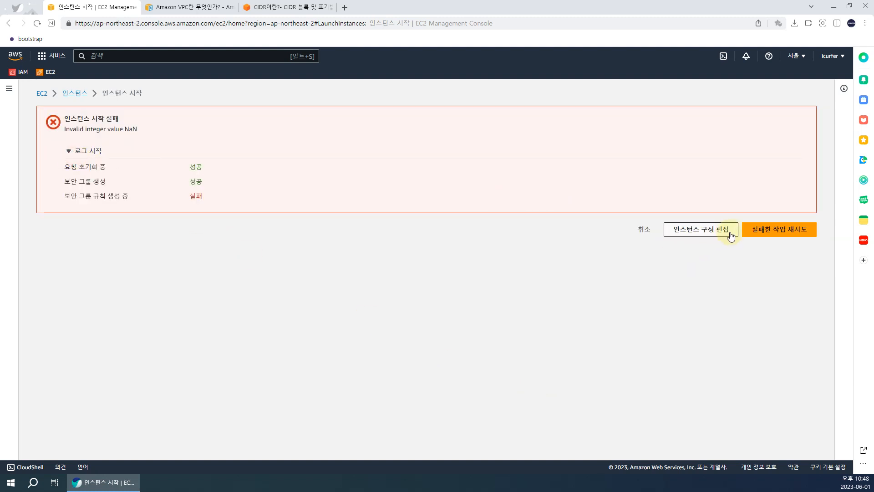
left_click(763, 230)
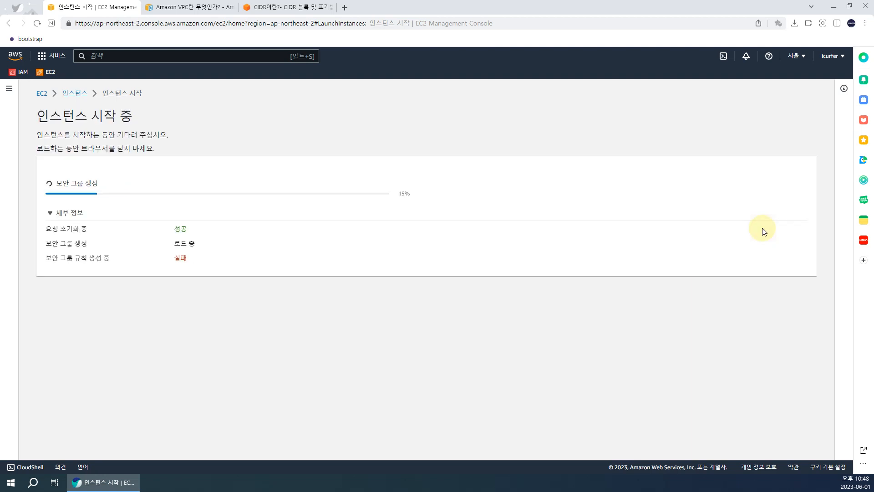
Return to editing the instance configuration and examine the network settings and the three inbound security group rules
left_click(694, 230)
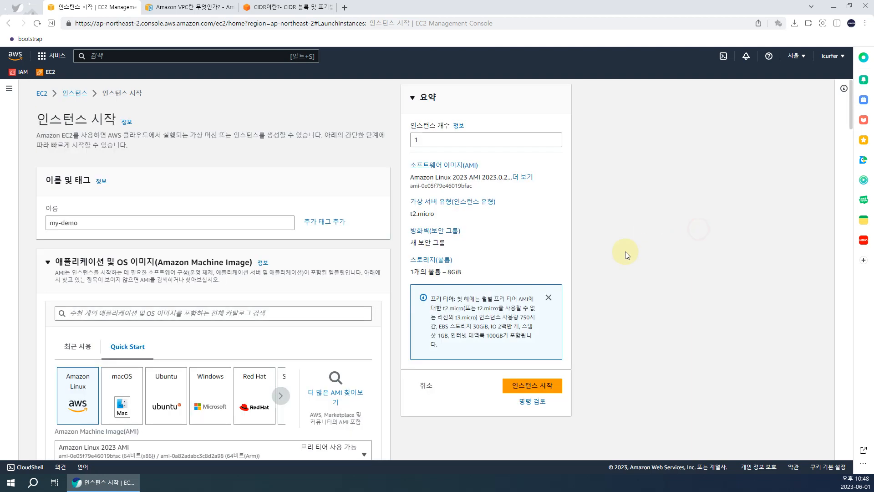
scroll(347, 287, "down", 20)
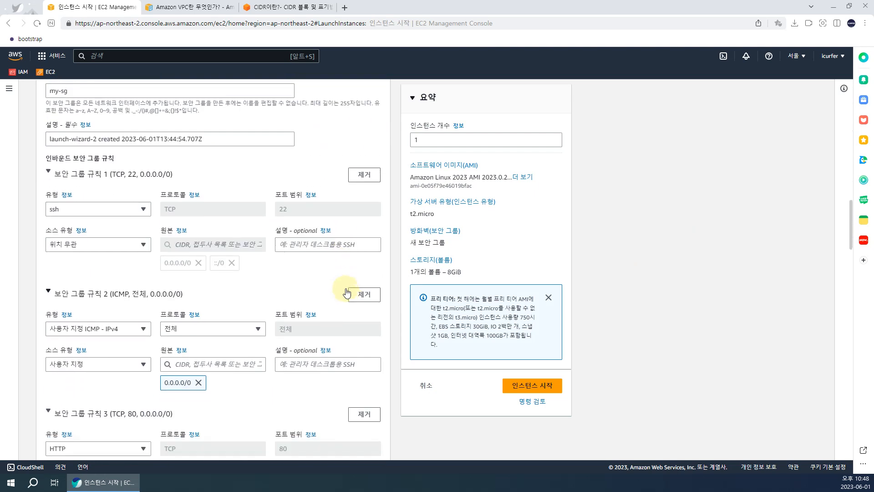
scroll(336, 287, "up", 3)
scroll(327, 288, "down", 4)
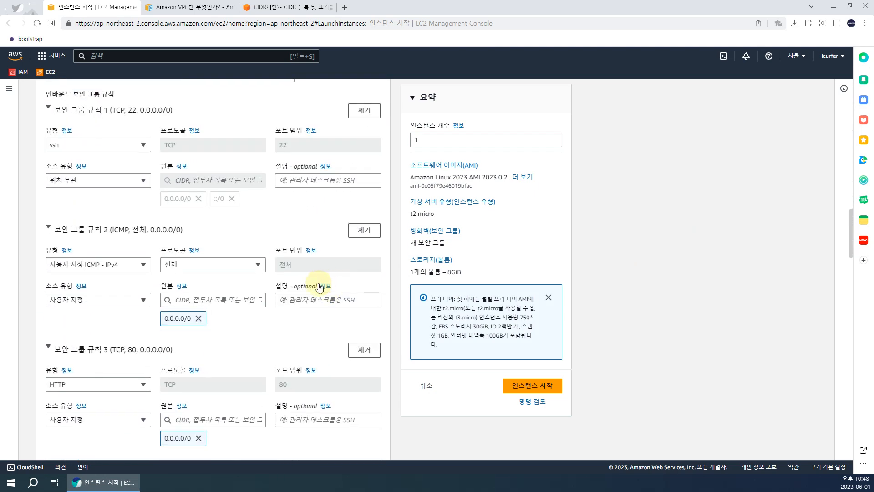
scroll(266, 216, "down", 3)
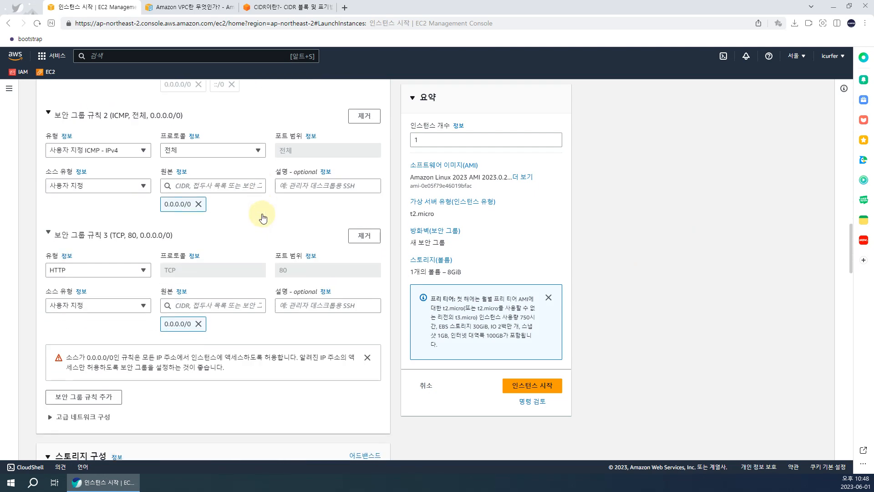
left_click_drag(102, 359, 270, 358)
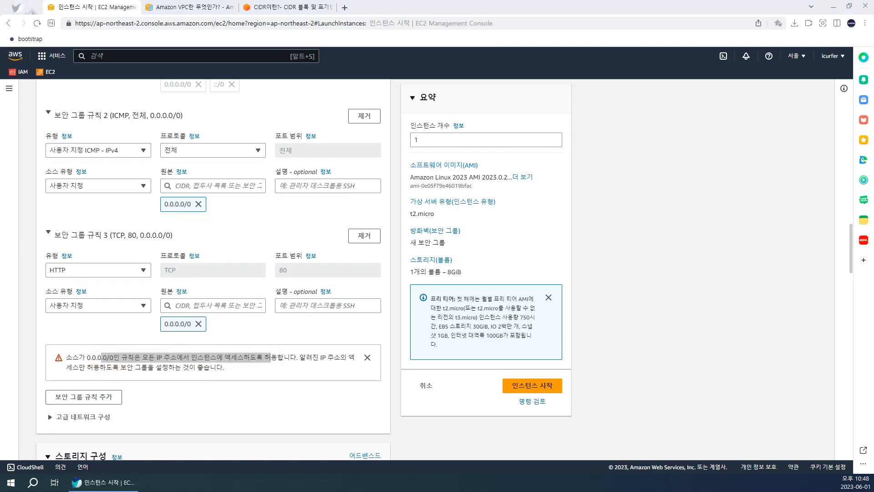
scroll(300, 275, "up", 4)
scroll(254, 298, "up", 4)
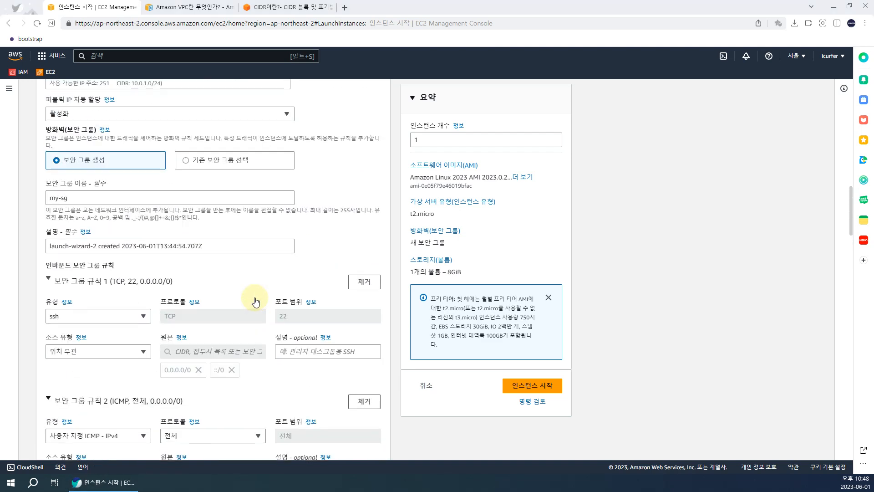
scroll(256, 301, "up", 2)
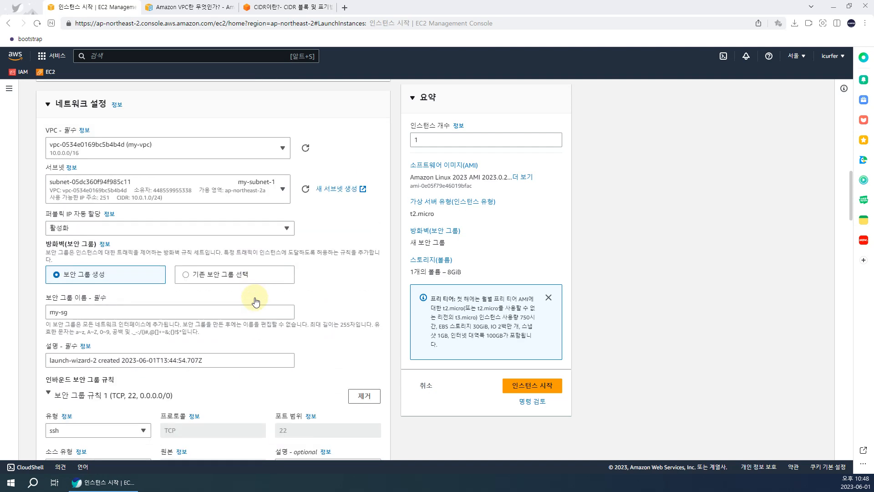
scroll(256, 301, "down", 3)
scroll(255, 301, "down", 4)
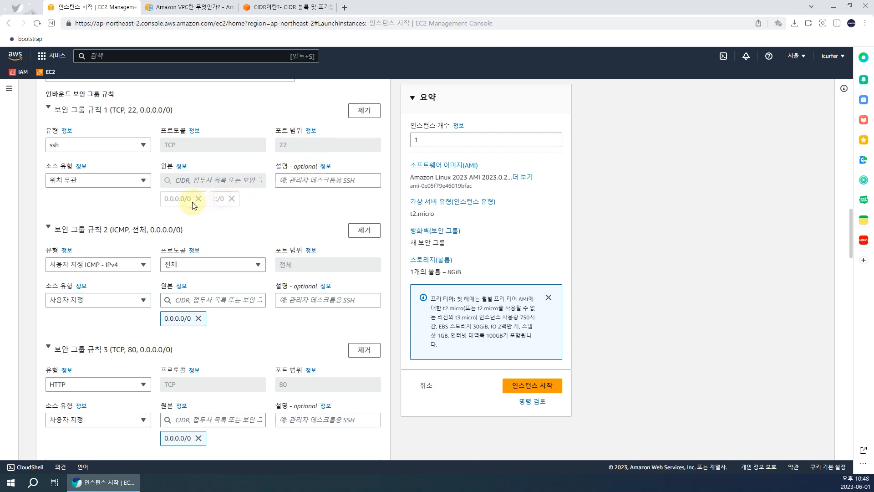
left_click(248, 227)
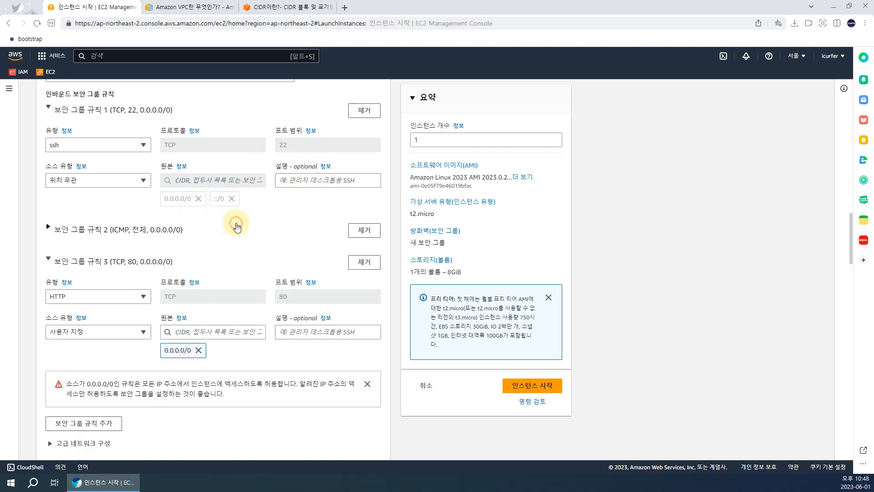
left_click(238, 224)
scroll(265, 207, "down", 4)
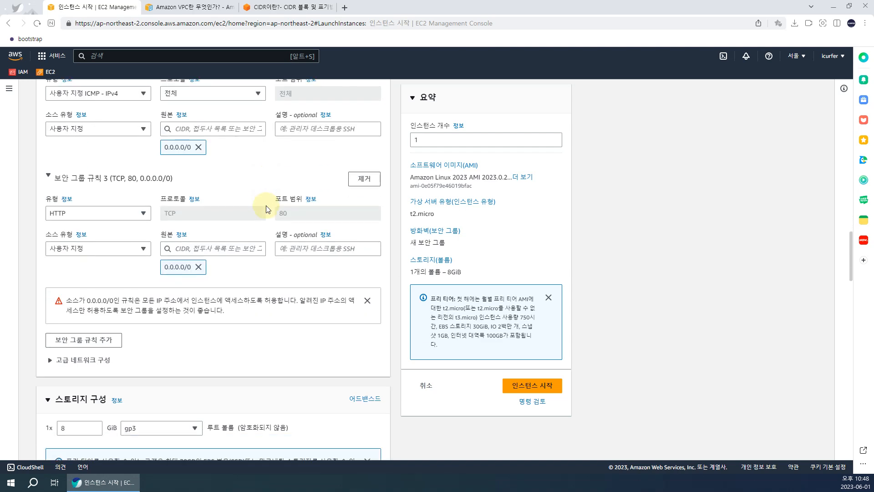
Examine the ICMP security group rule and look through its available protocol options
scroll(266, 209, "up", 6)
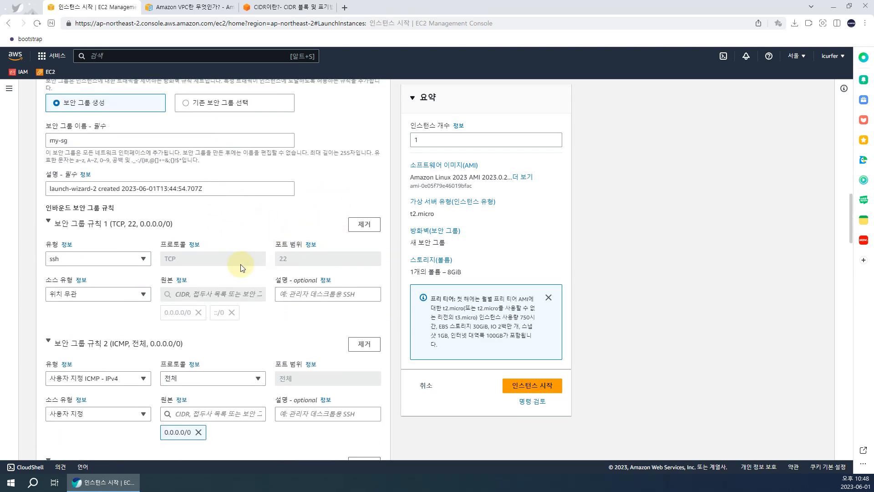
left_click(234, 378)
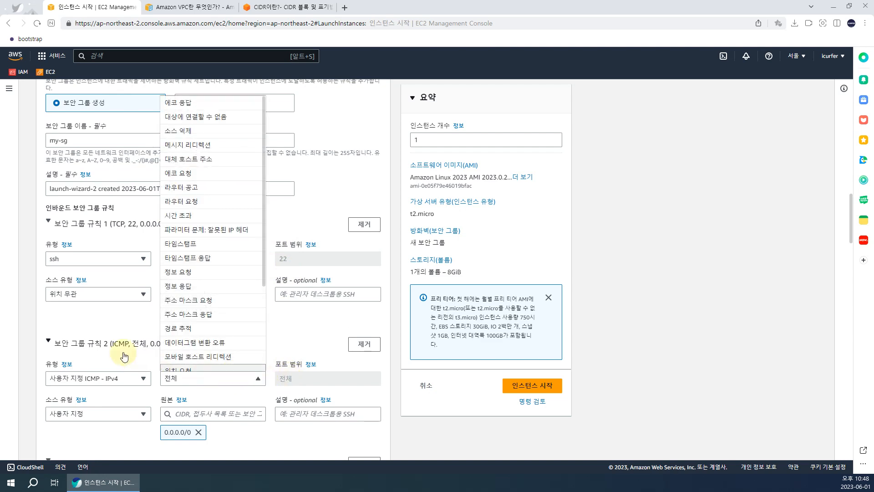
left_click(123, 337)
left_click(123, 343)
scroll(119, 319, "down", 3)
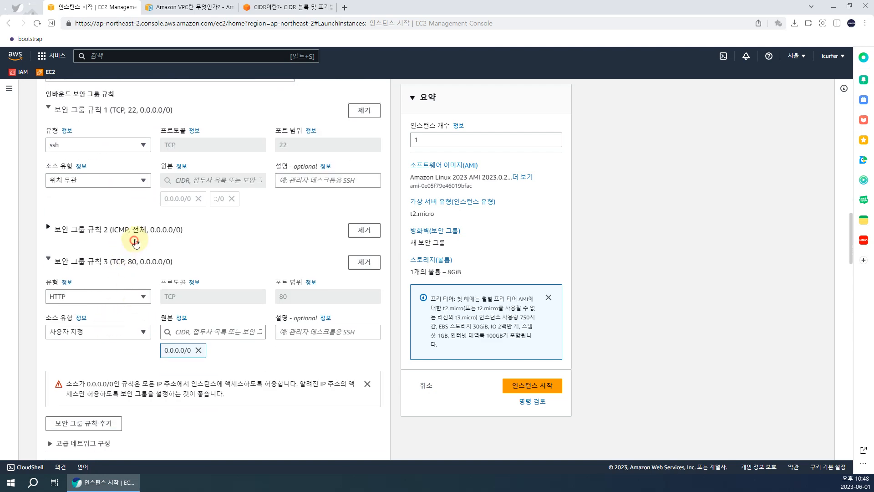
left_click(134, 241)
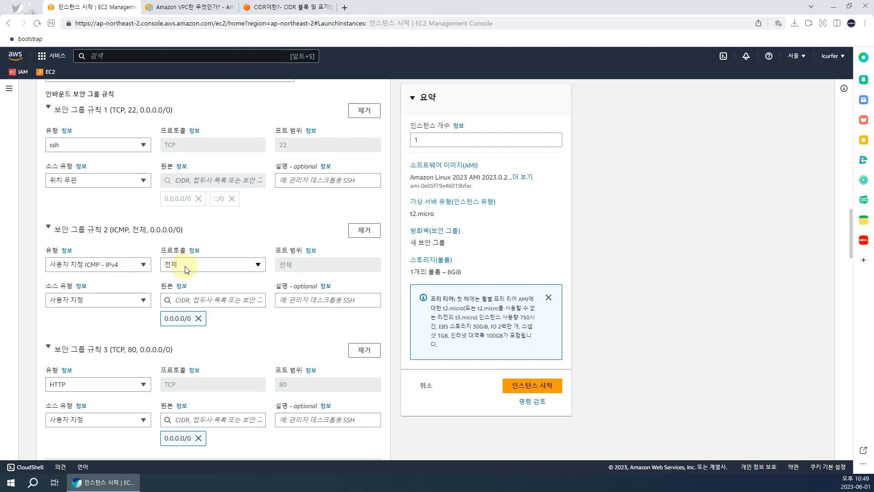
left_click(194, 266)
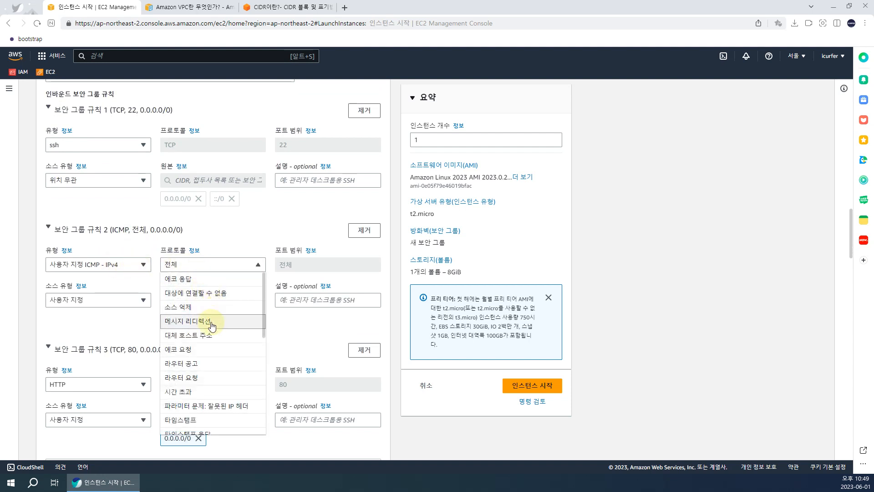
scroll(211, 325, "down", 4)
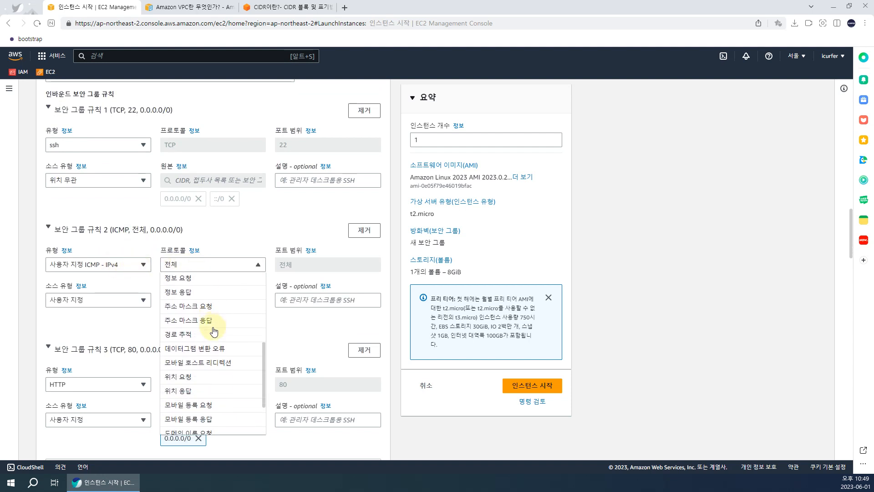
scroll(214, 331, "down", 2)
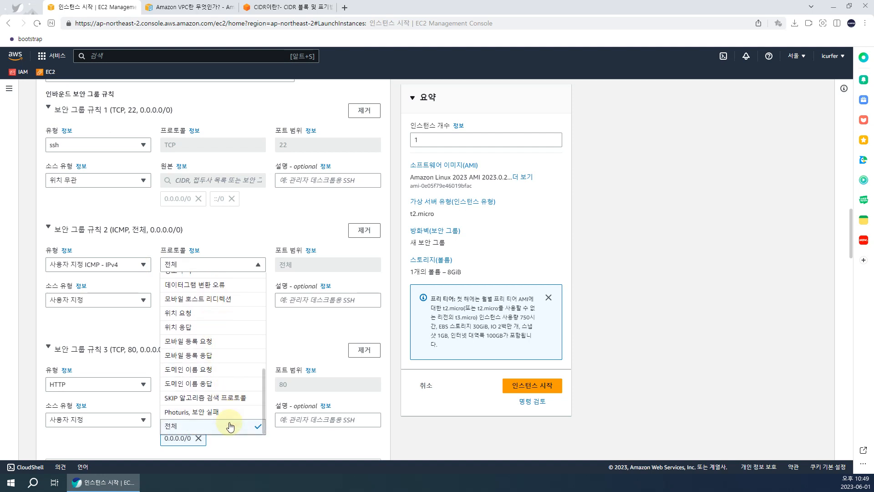
scroll(233, 410, "up", 6)
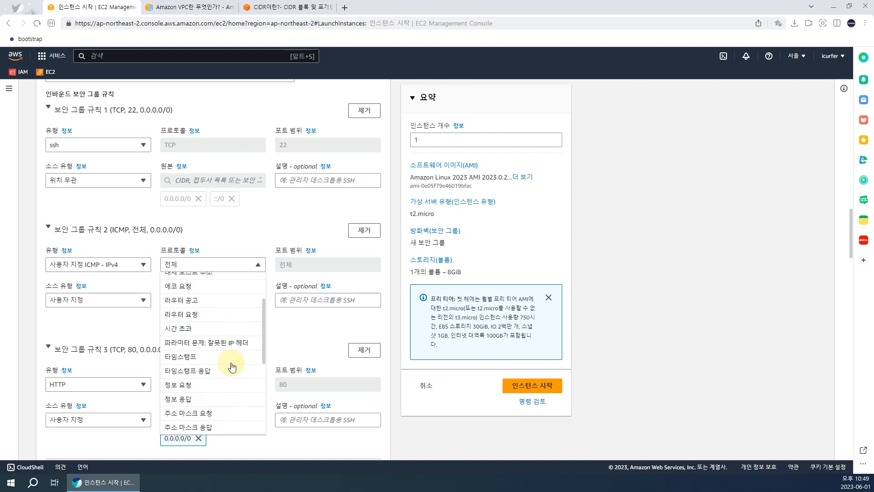
left_click(250, 263)
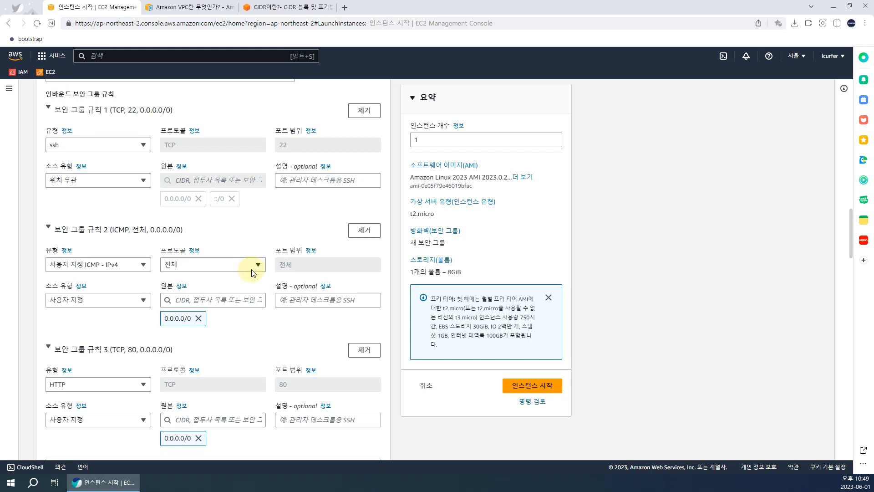
Check the source type options available for the ICMP rule
left_click(123, 300)
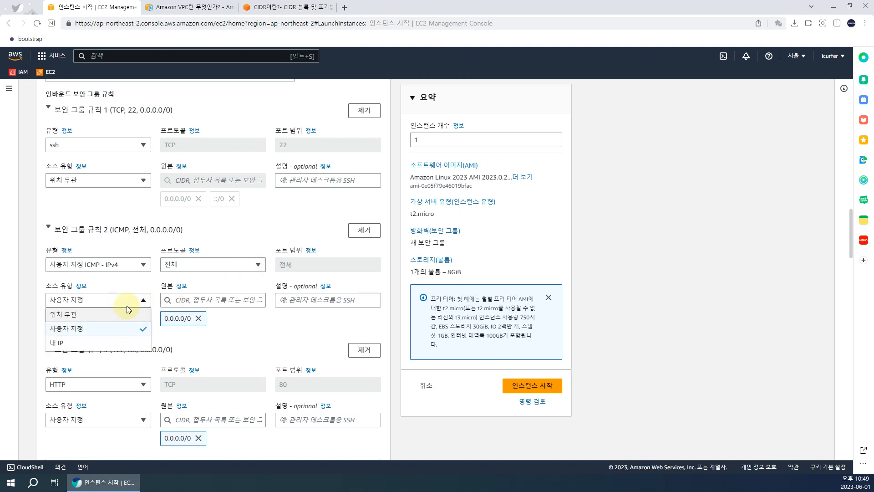
left_click(66, 300)
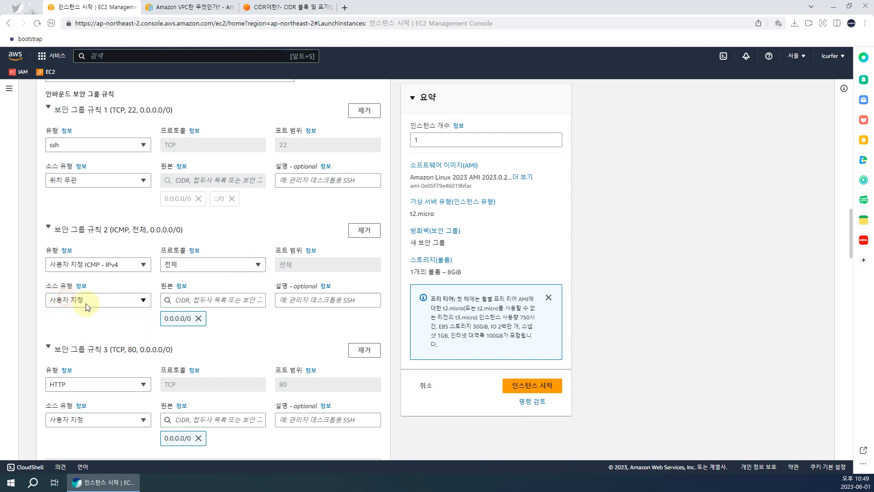
left_click(136, 300)
left_click(137, 303)
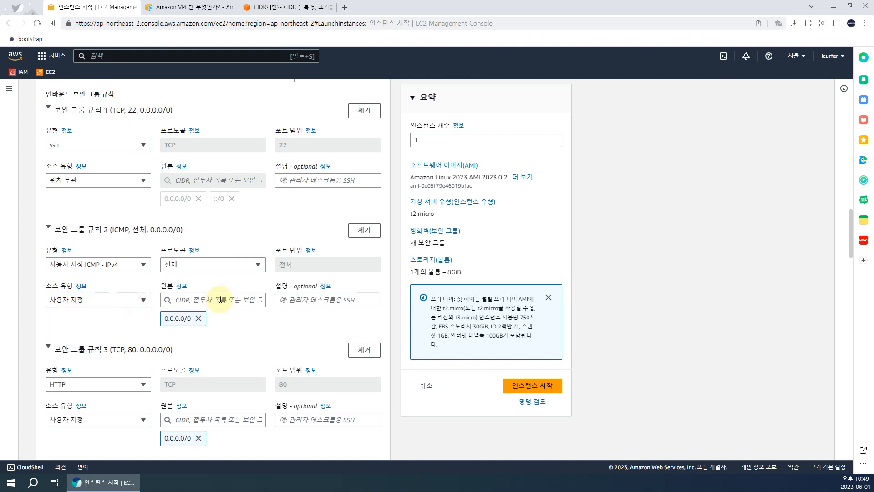
Set the SSH rule's source type to custom (사용자 지정) with source 0.0.0.0/0
left_click(108, 178)
left_click(114, 204)
left_click(215, 180)
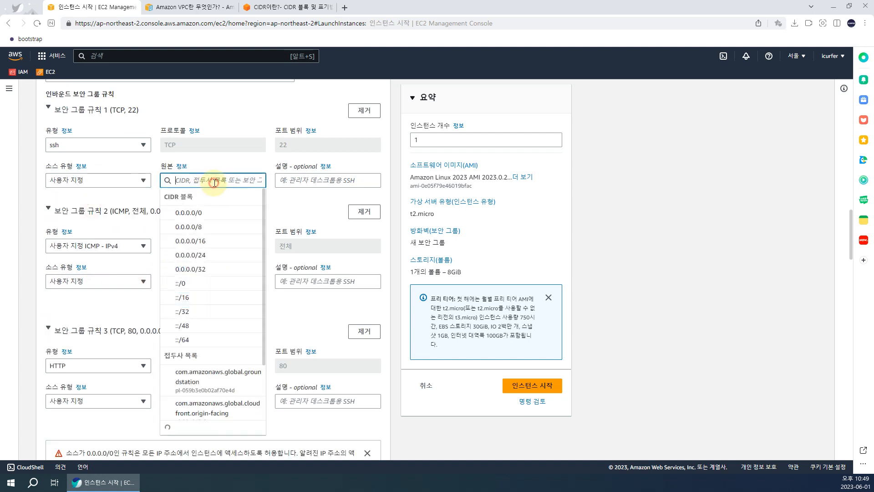
left_click(214, 212)
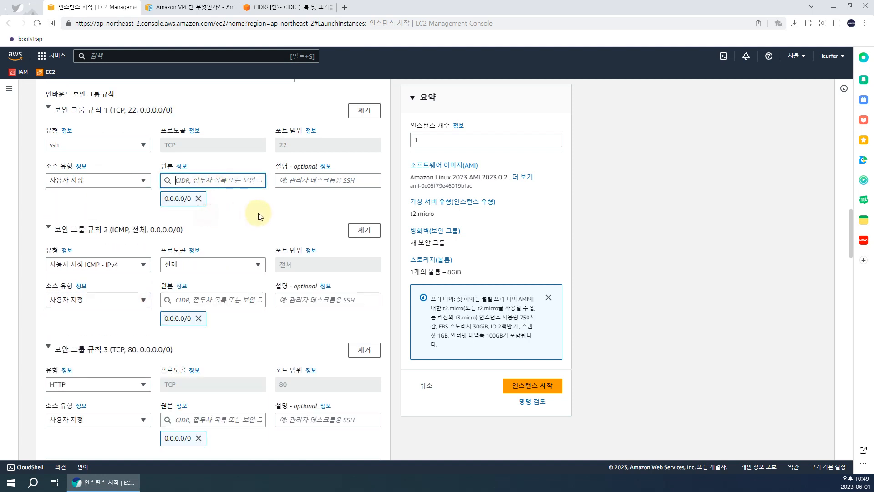
Try to launch the instance, then return to editing its configuration and read the error below the advanced details
left_click(522, 381)
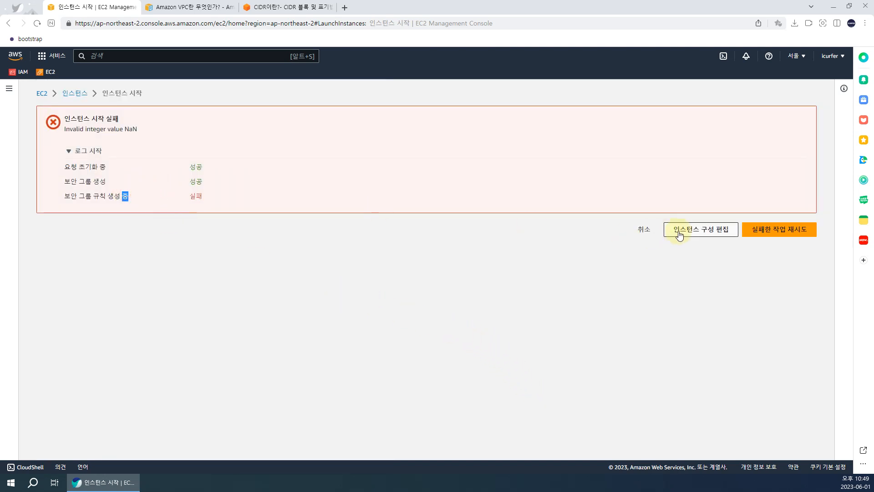
left_click(704, 232)
scroll(359, 275, "down", 20)
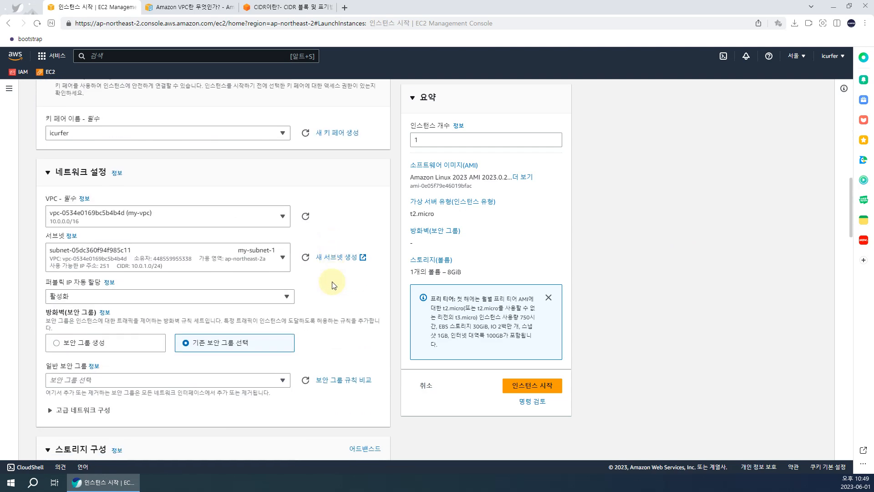
scroll(242, 289, "down", 15)
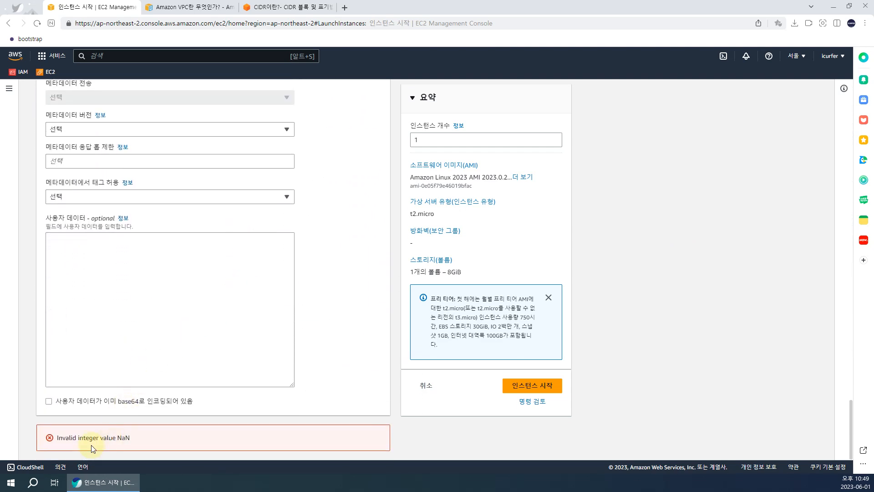
left_click_drag(139, 441, 62, 439)
Look through the instance's advanced details, storage, AMI and network settings for the cause of the launch error
scroll(169, 415, "up", 20)
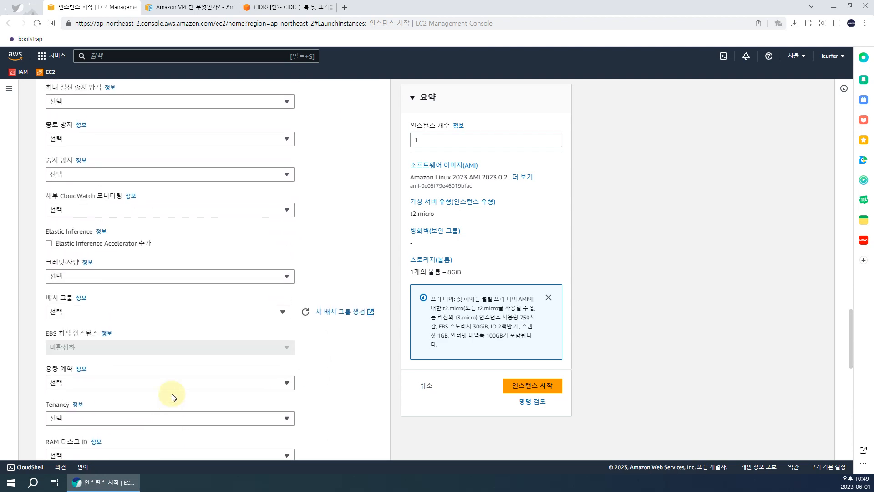
scroll(109, 414, "down", 1)
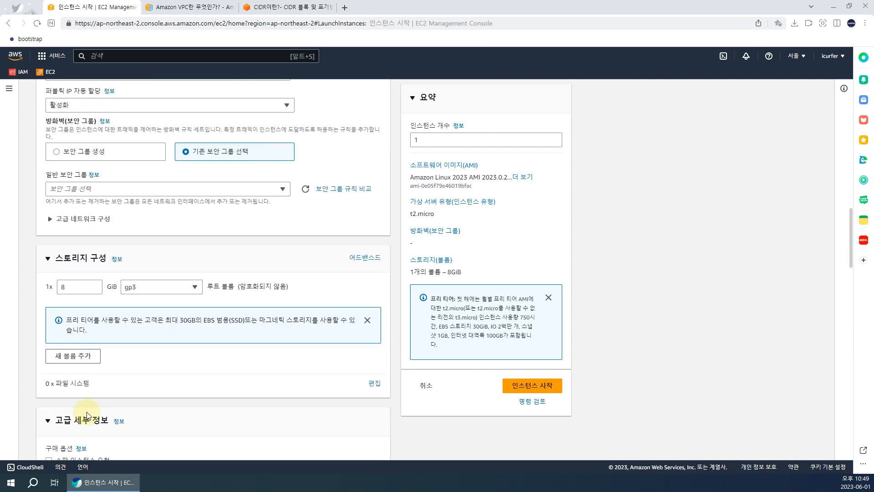
scroll(167, 352, "up", 3)
scroll(166, 353, "up", 9)
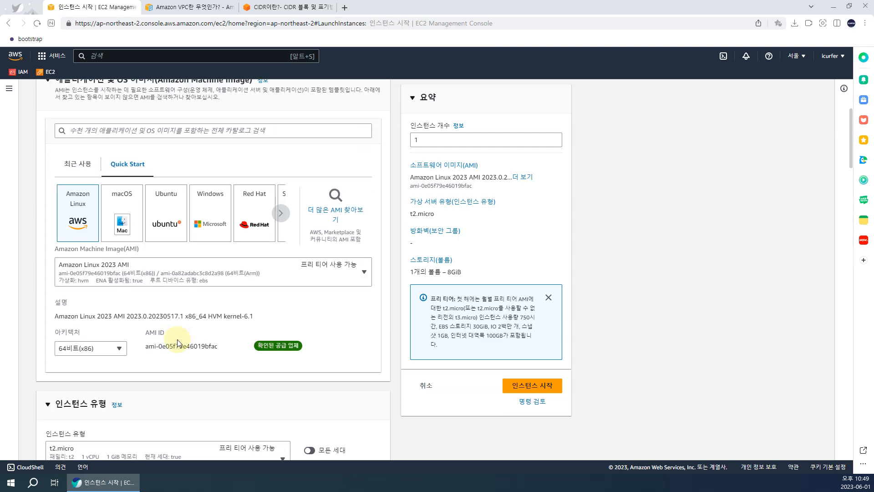
scroll(176, 339, "down", 15)
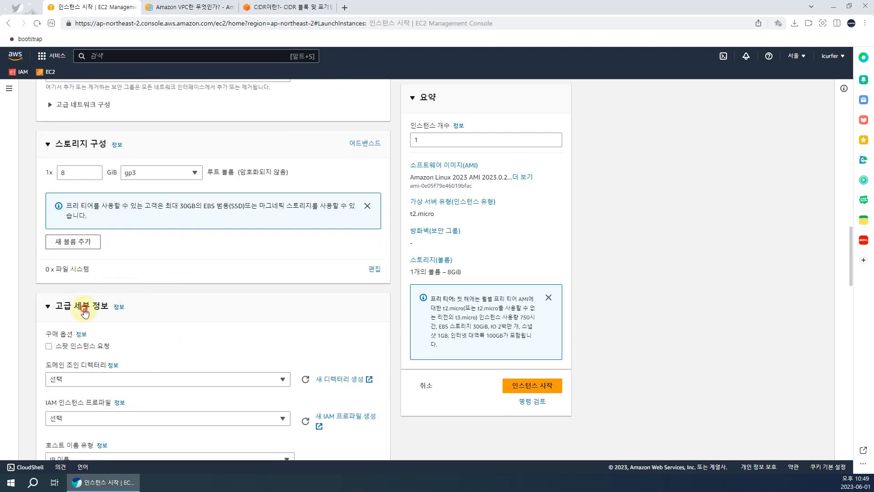
scroll(84, 311, "up", 6)
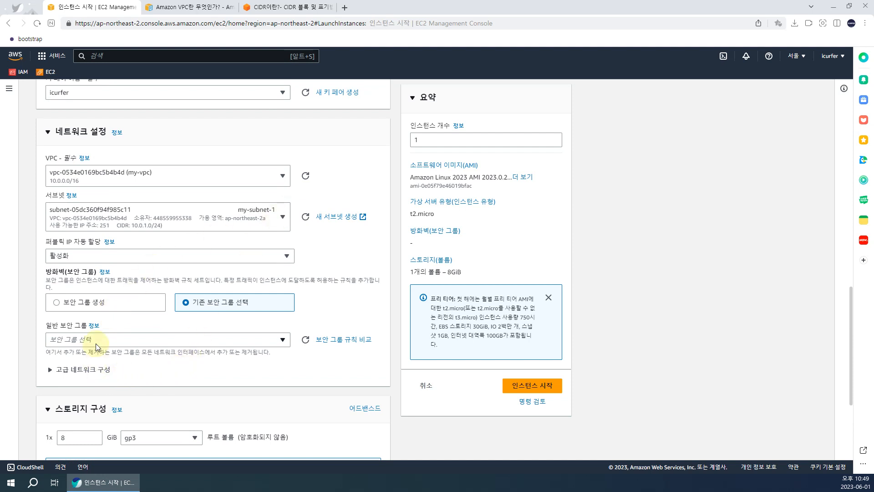
Switch the firewall setting back to creating a new security group and review my-sg's inbound SSH, ICMP and HTTP rules
left_click(100, 302)
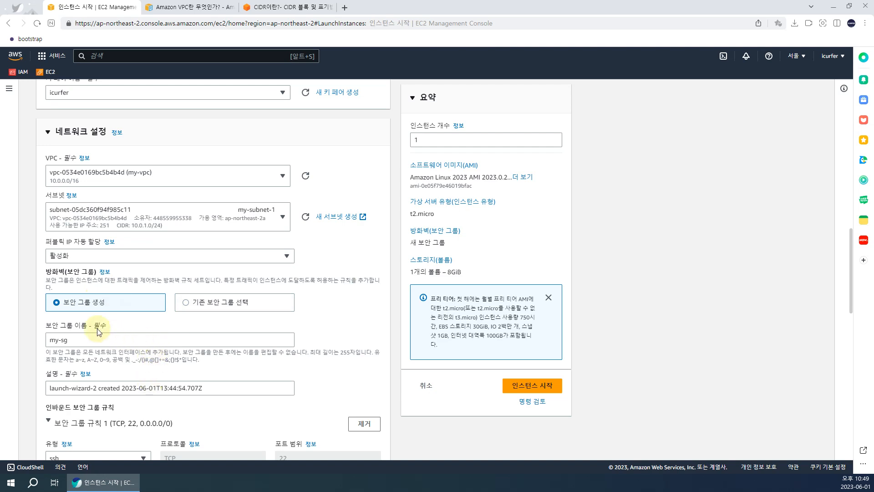
left_click(111, 339)
scroll(113, 334, "down", 5)
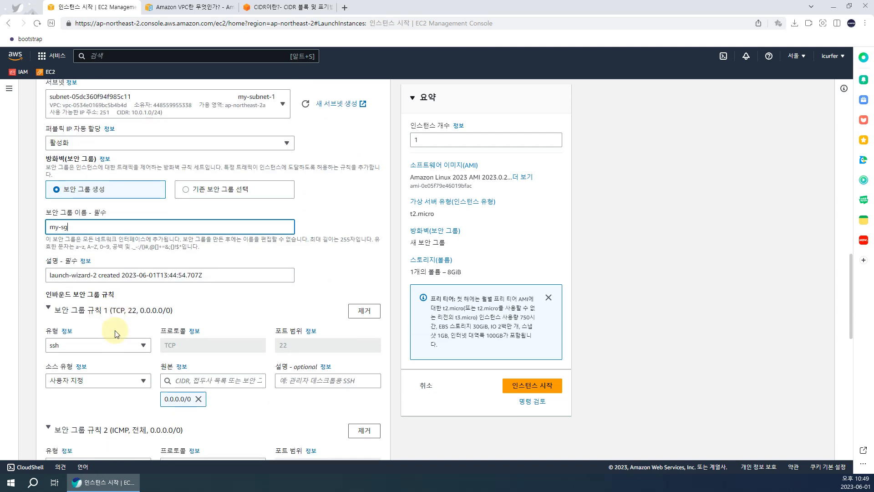
scroll(136, 333, "down", 1)
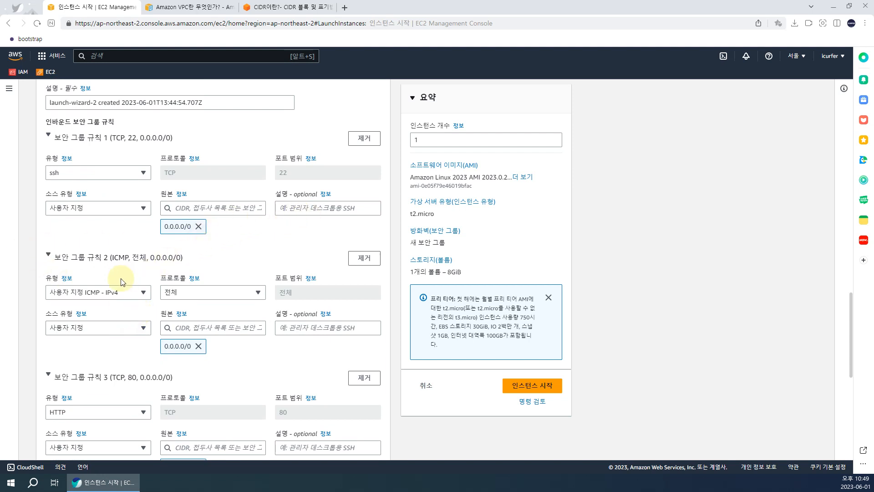
scroll(121, 279, "up", 1)
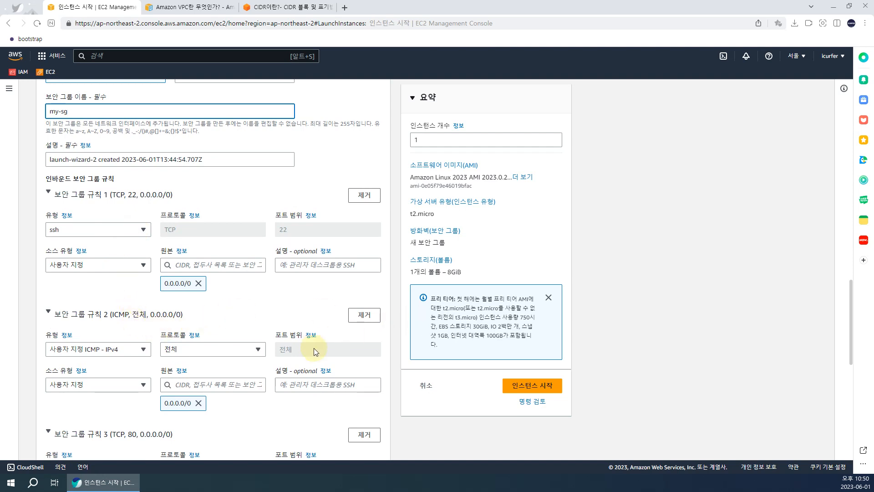
scroll(315, 352, "down", 1)
scroll(325, 345, "down", 1)
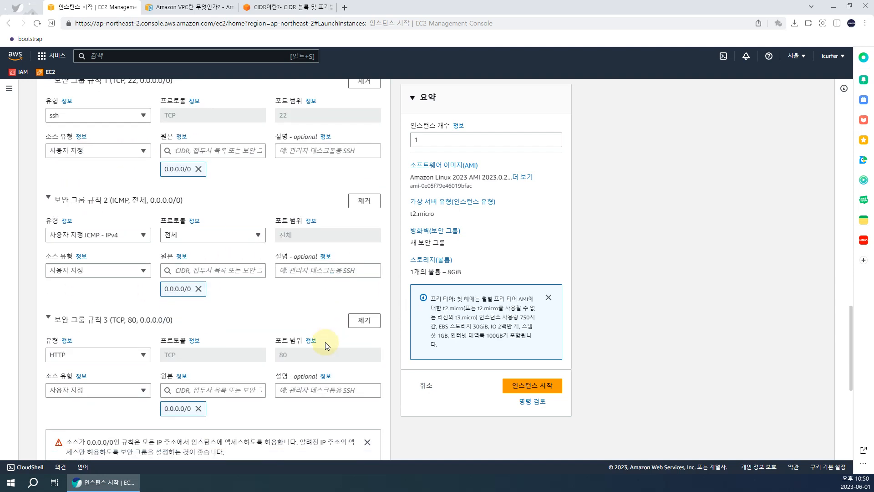
Remove the ICMP and HTTP rules from the new security group and try to launch the instance
left_click(350, 327)
left_click(377, 203)
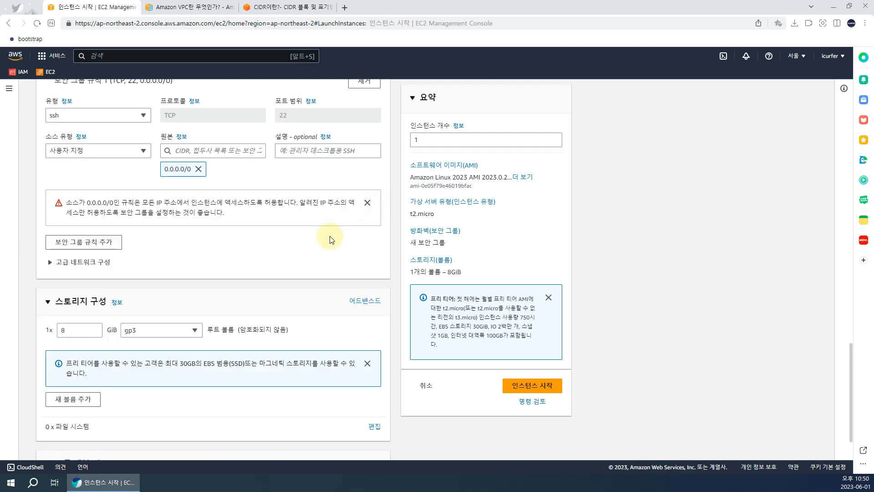
scroll(341, 264, "up", 3)
left_click(537, 385)
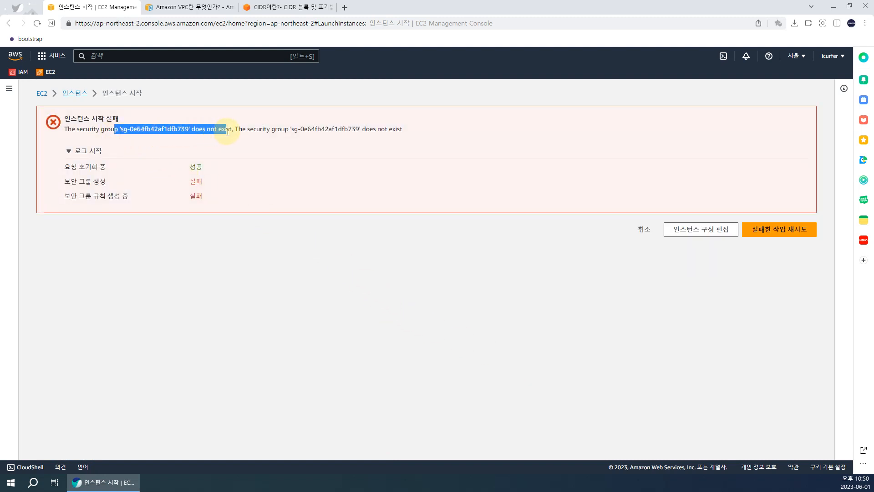
Read the launch failure message and return to editing the instance configuration
left_click(136, 131)
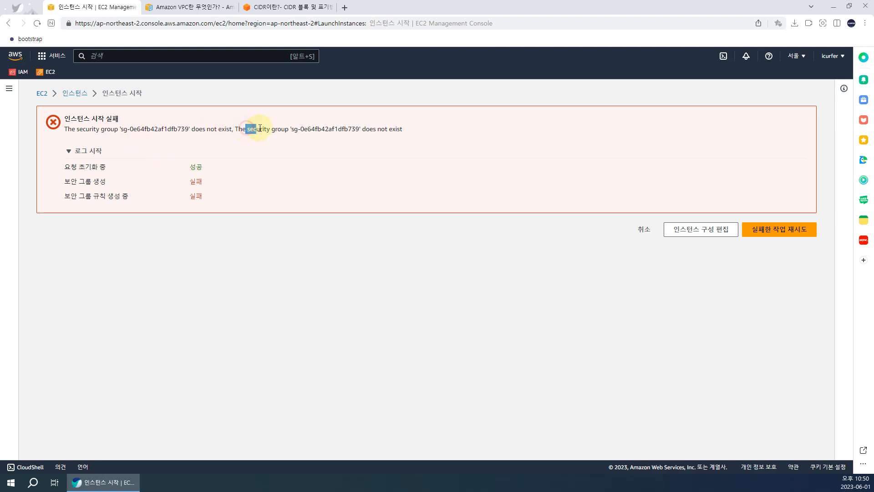
left_click_drag(260, 129, 601, 187)
left_click(692, 237)
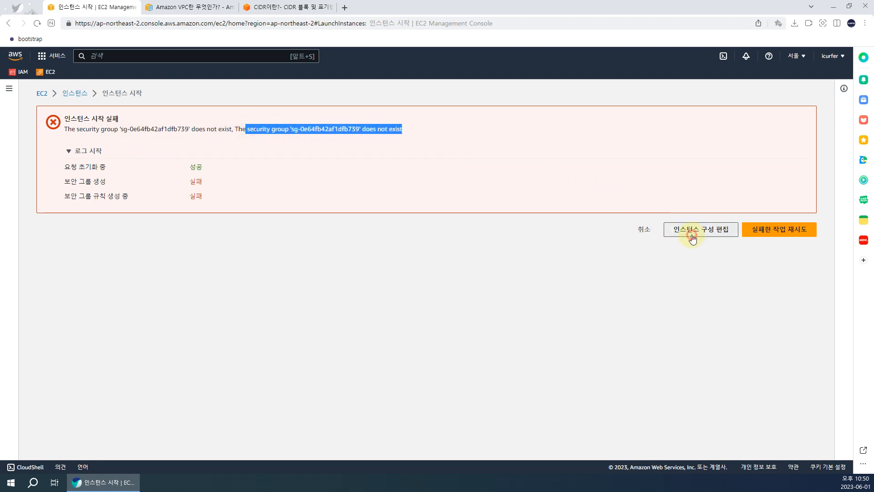
Clear the new security group's description and try to launch the instance
scroll(259, 250, "down", 20)
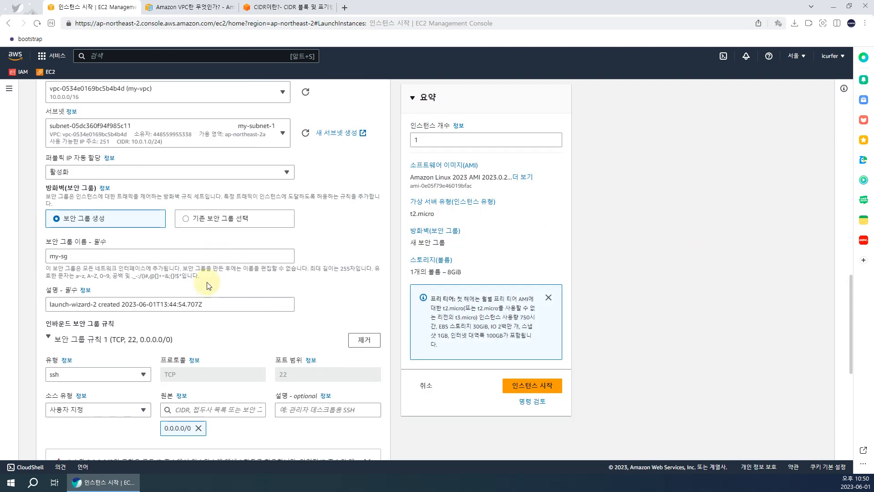
scroll(209, 286, "down", 1)
triple_click(191, 246)
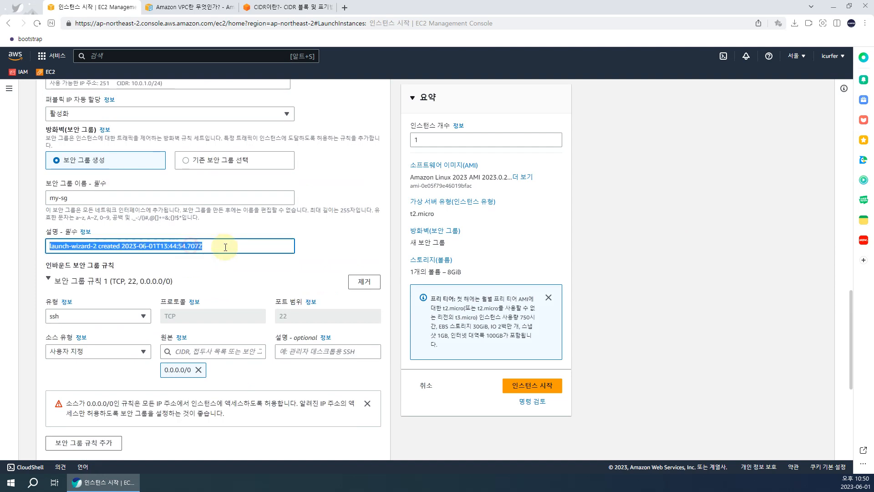
key("BackSpace")
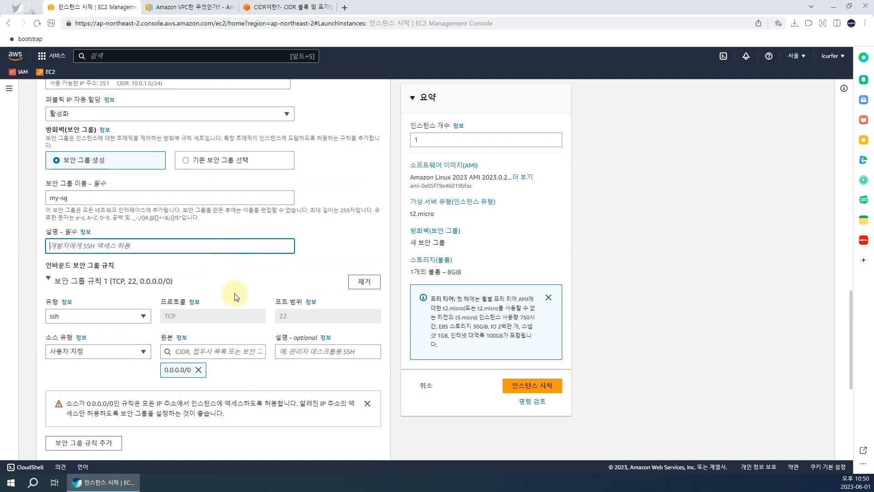
left_click(518, 386)
scroll(331, 297, "down", 1)
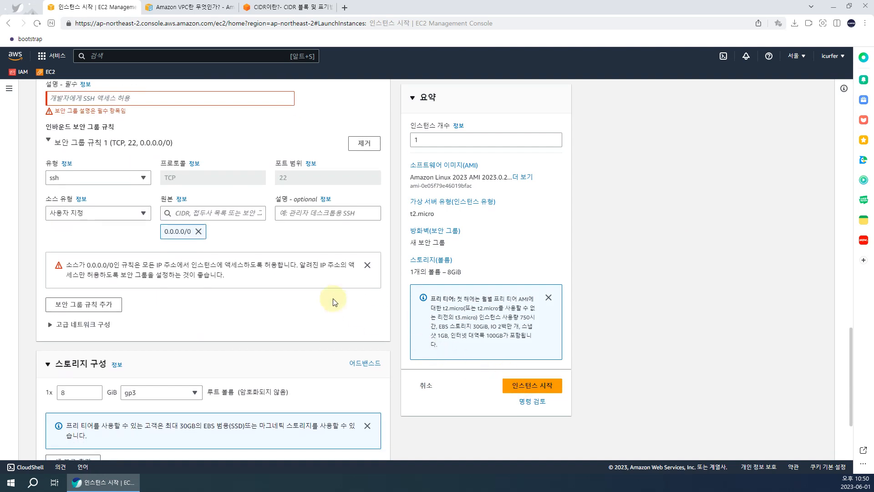
Set the new security group's description to my-sg and launch the instance
scroll(351, 293, "up", 2)
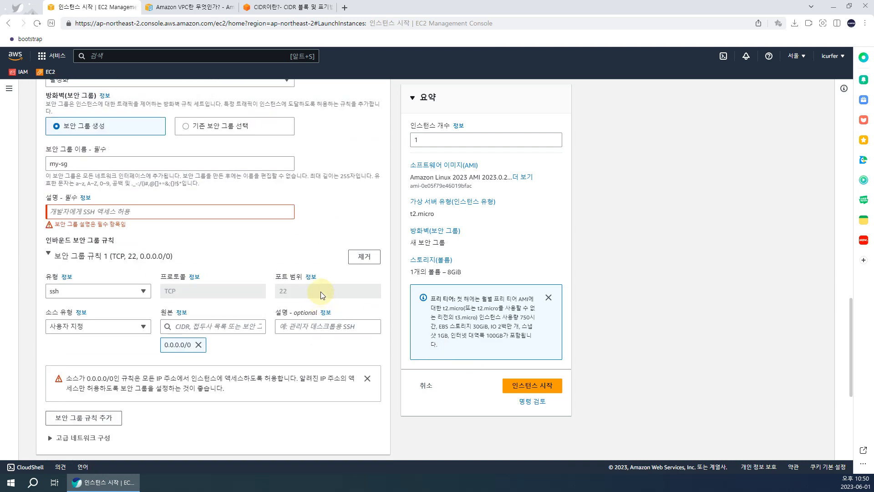
key("Tab")
left_click(157, 218)
type("my-sg")
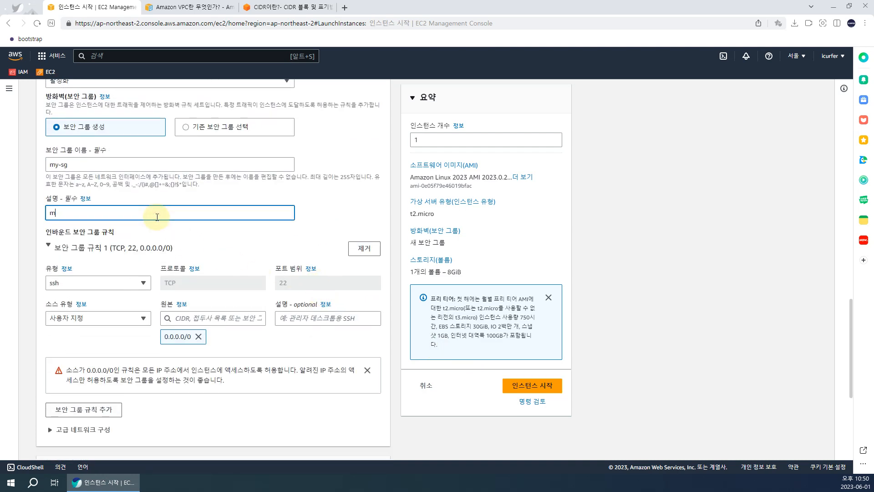
left_click(62, 214)
key("BackSpace")
left_click(520, 387)
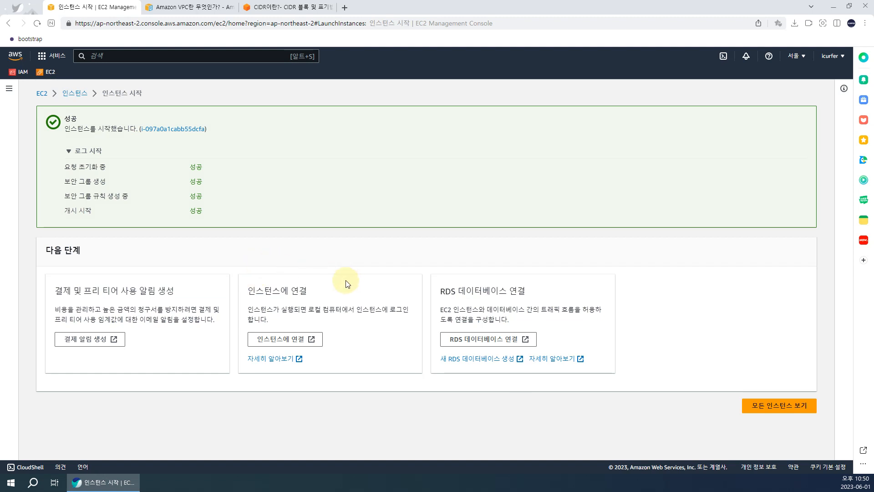
Select the my-sg security group among the EC2 security groups and review its outbound and inbound rules
left_click(758, 405)
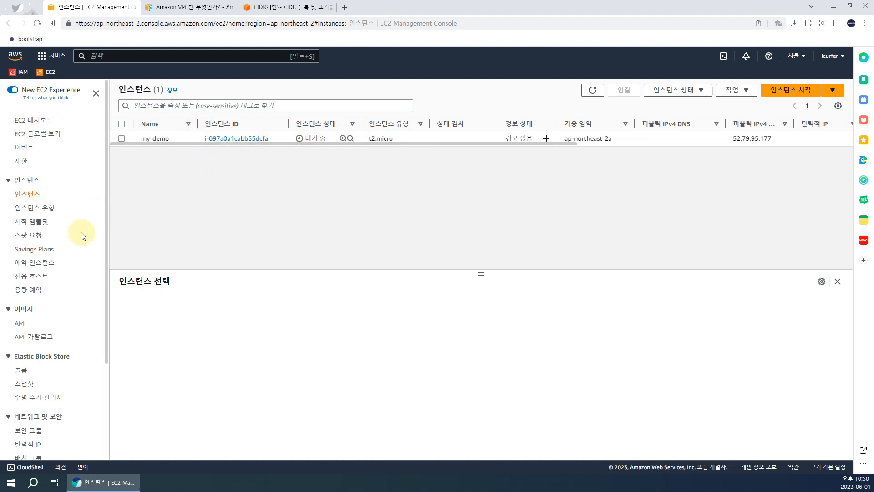
left_click(38, 434)
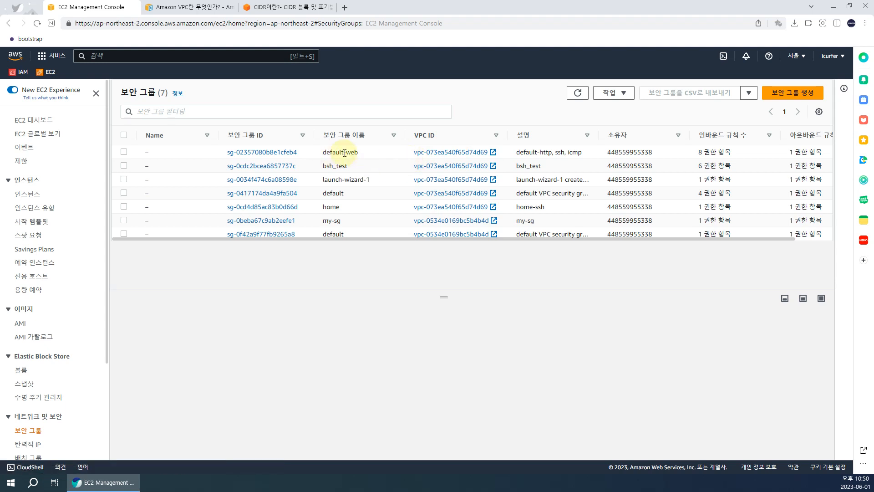
double_click(330, 222)
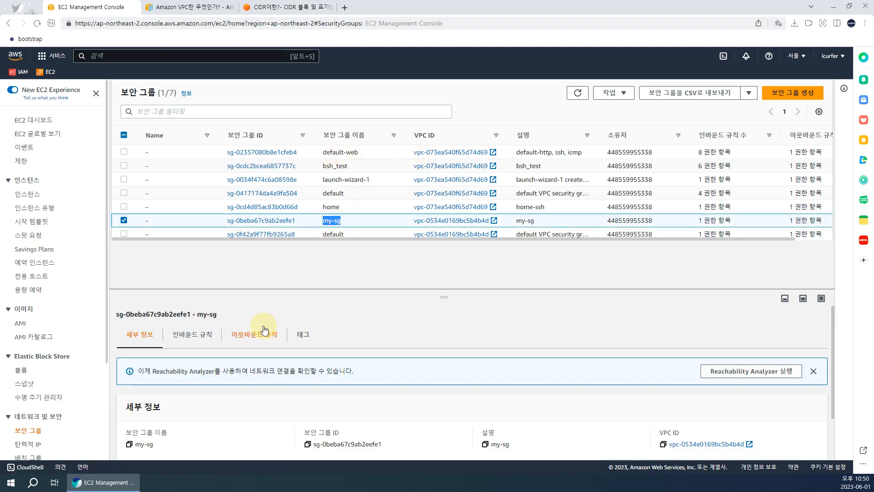
left_click(245, 337)
scroll(245, 339, "down", 1)
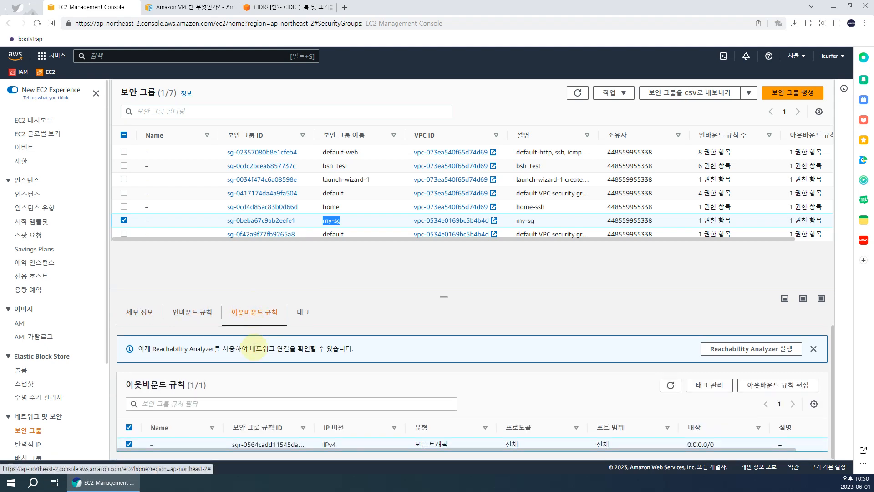
left_click(173, 317)
scroll(414, 404, "down", 1)
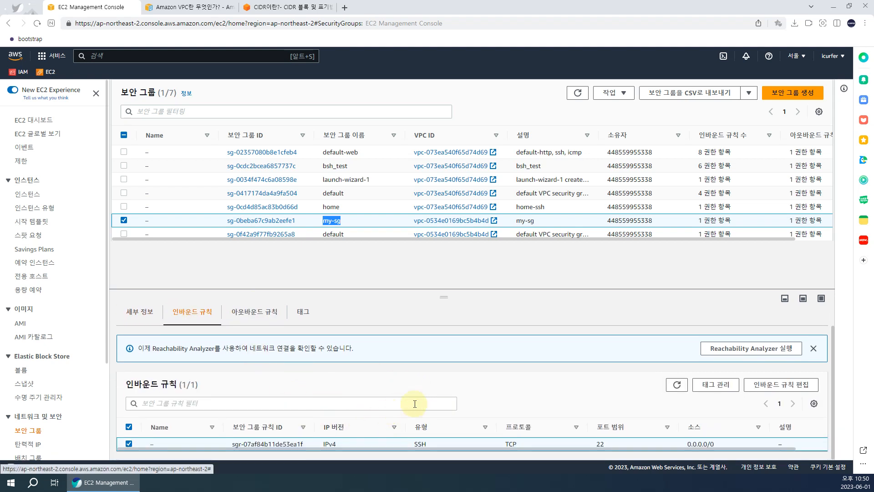
Start editing my-sg's inbound rules and add a custom ICMP - IPv4 rule with source 0.0.0.0/0
left_click(792, 390)
left_click(52, 250)
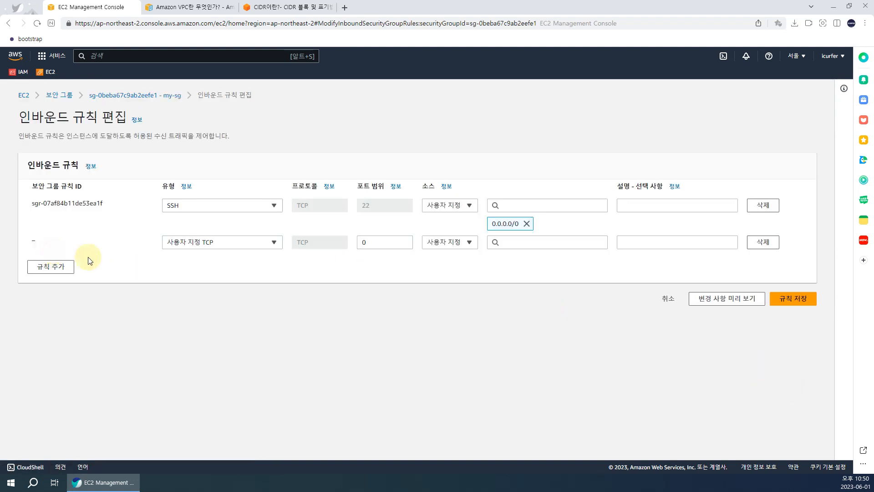
left_click(230, 242)
left_click(217, 295)
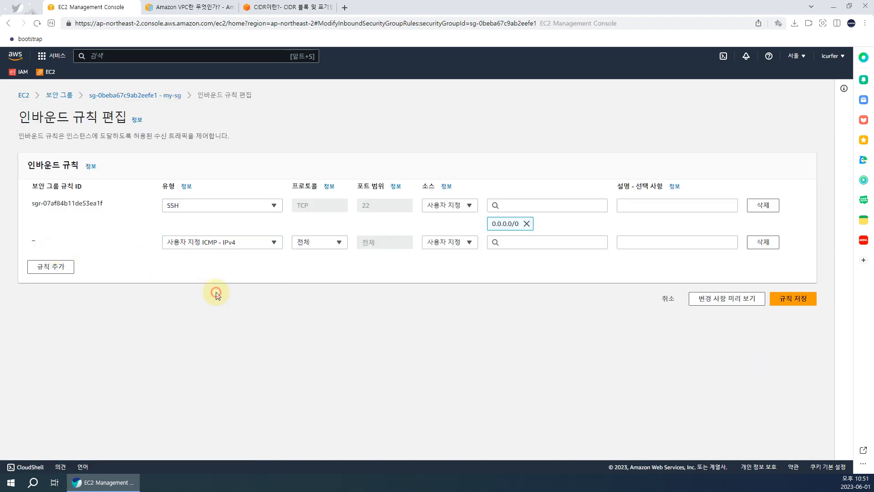
left_click(451, 241)
left_click(517, 241)
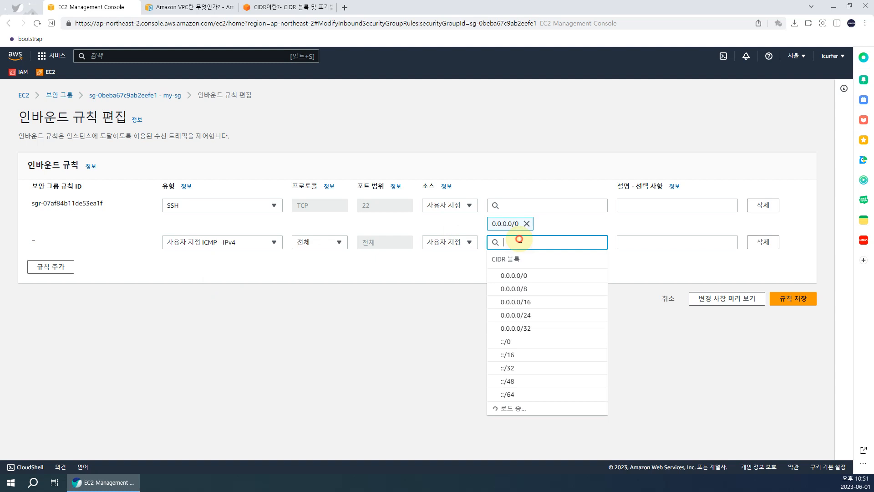
left_click(527, 276)
Add an HTTP inbound rule with source Anywhere-IPv4 and save the rules
left_click(58, 289)
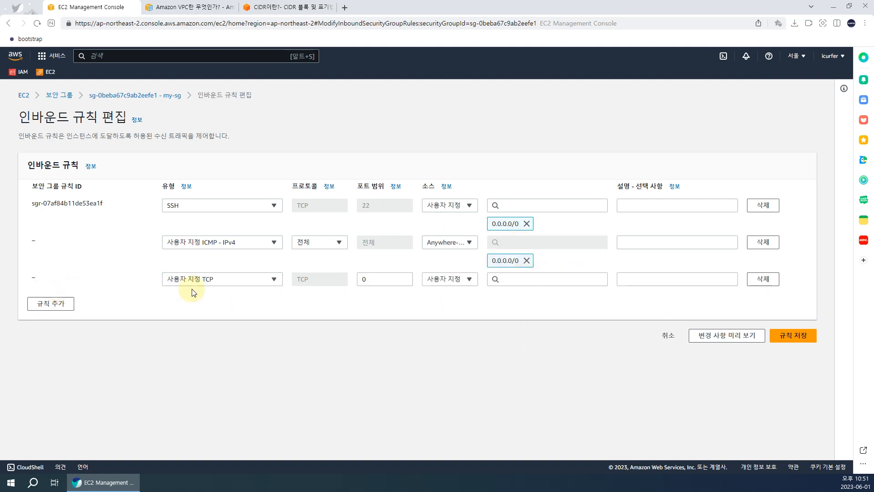
left_click(214, 279)
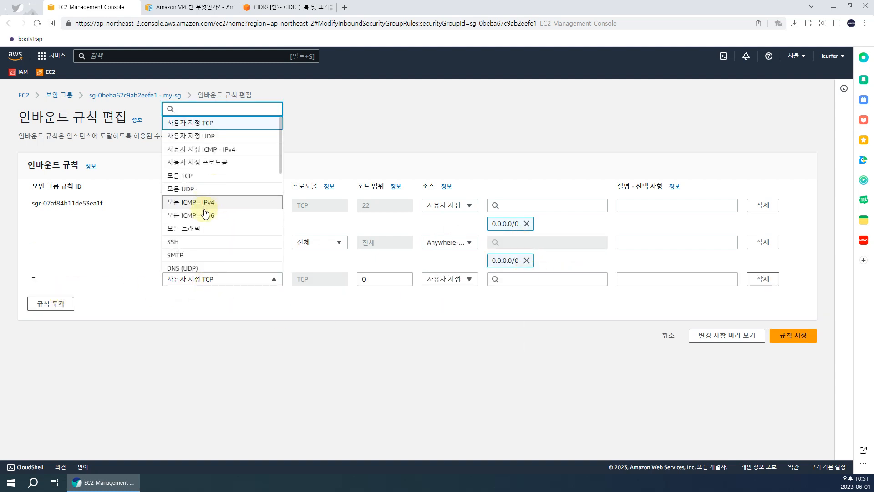
scroll(209, 182, "down", 2)
left_click(205, 251)
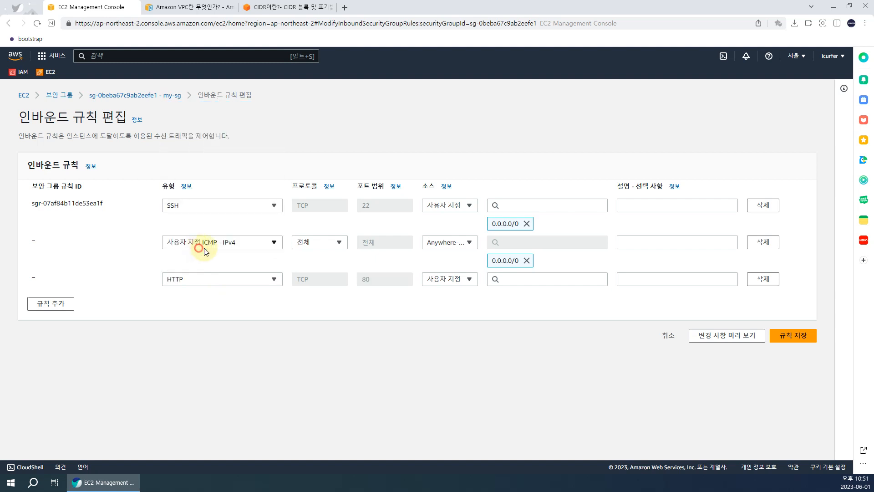
left_click(494, 279)
left_click(459, 279)
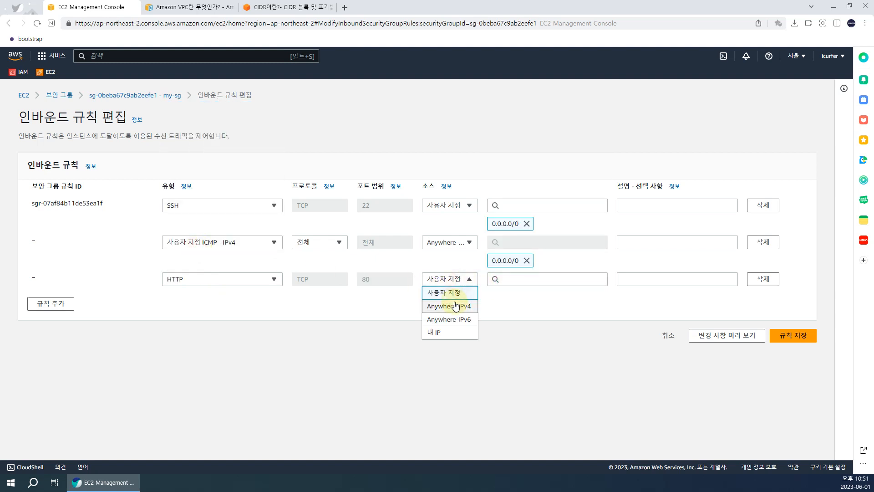
left_click(456, 305)
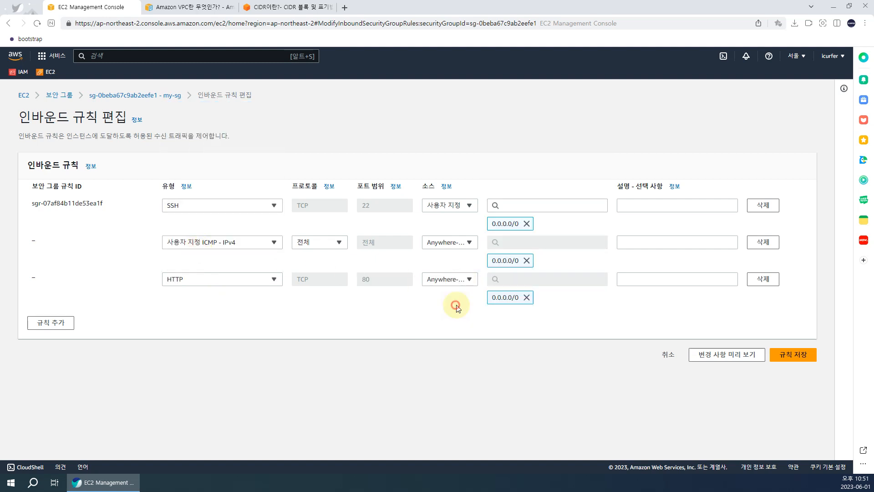
left_click(805, 361)
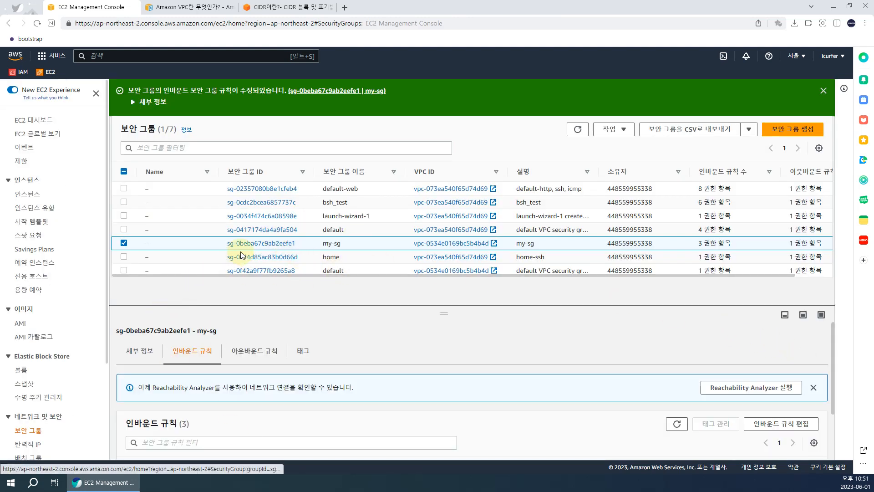
Check the port ranges of my-sg's saved inbound rules
scroll(514, 414, "down", 2)
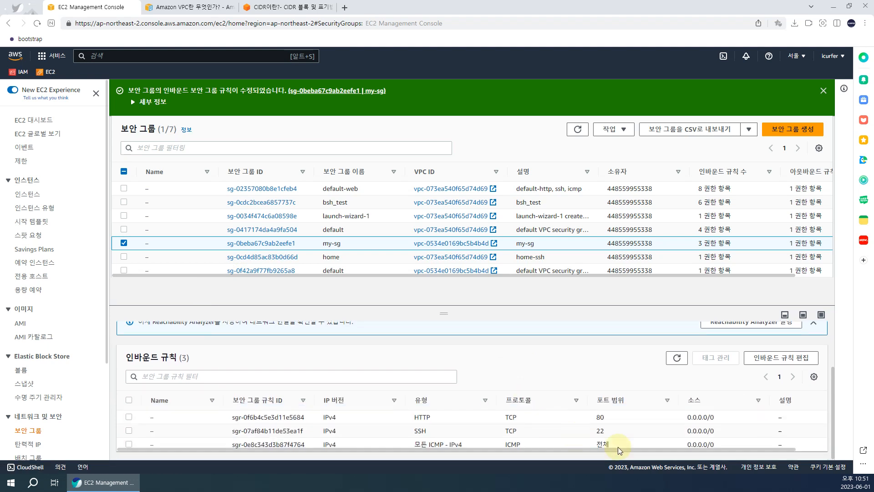
left_click(600, 429)
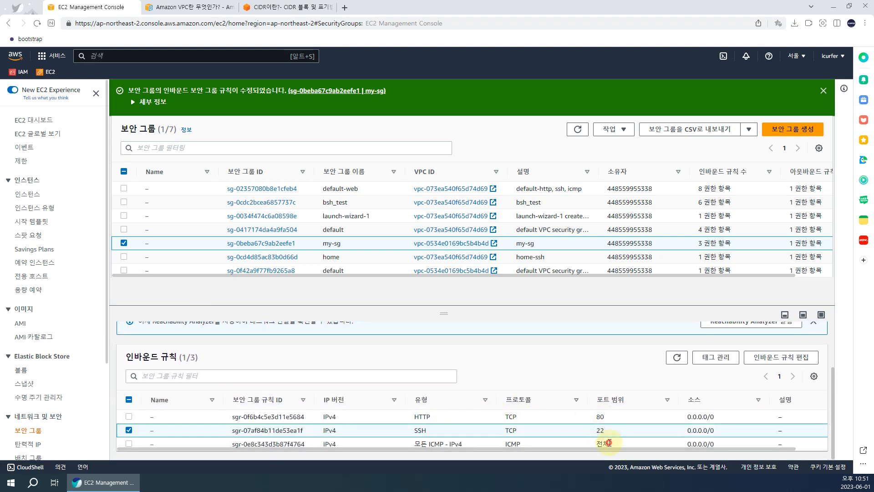
double_click(598, 444)
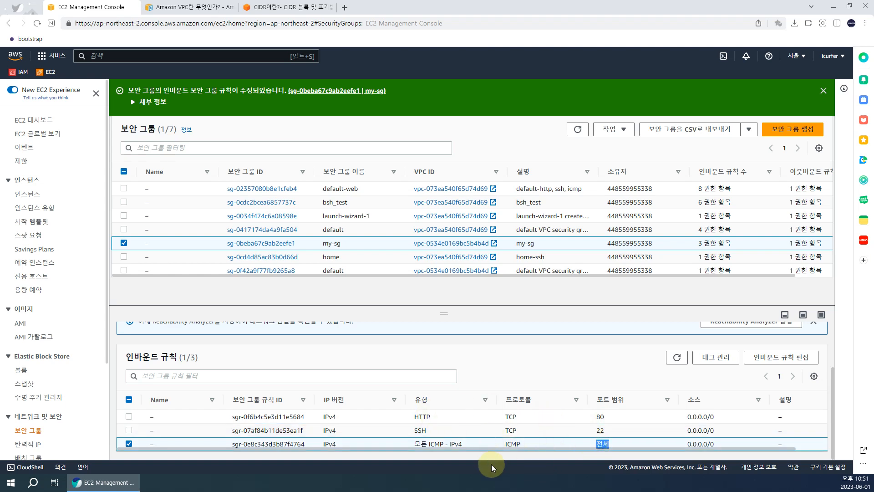
View the running instances from the EC2 dashboard and refresh the list to check my-demo's status check
left_click(42, 120)
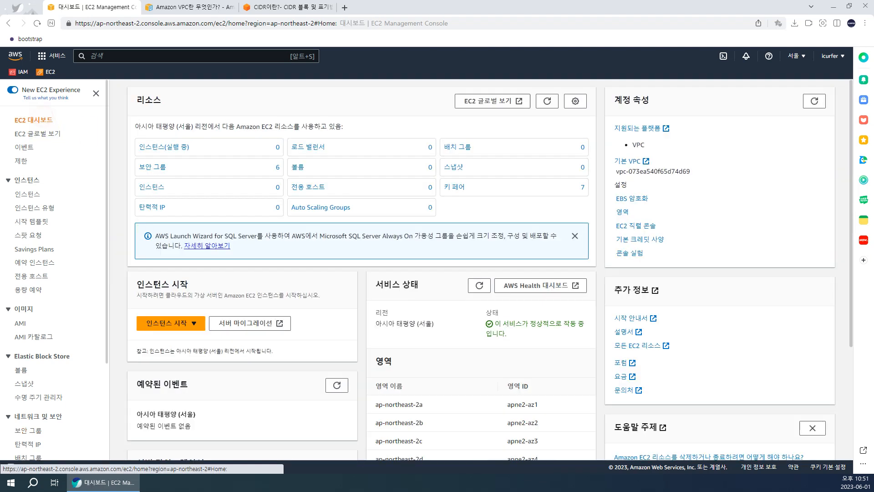
left_click(37, 122)
left_click(182, 148)
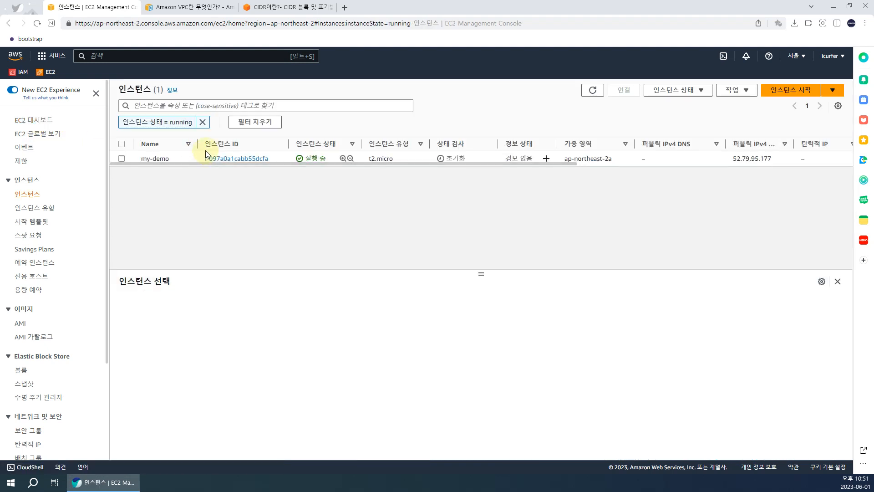
left_click(463, 156)
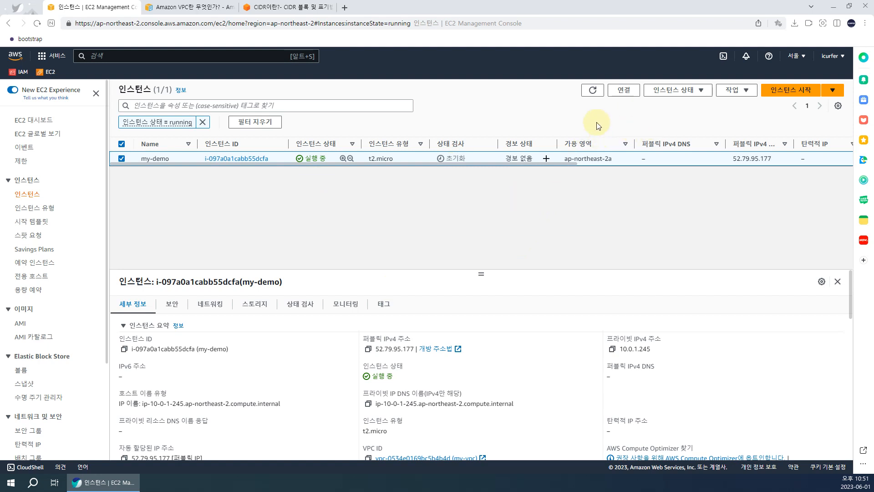
left_click(592, 90)
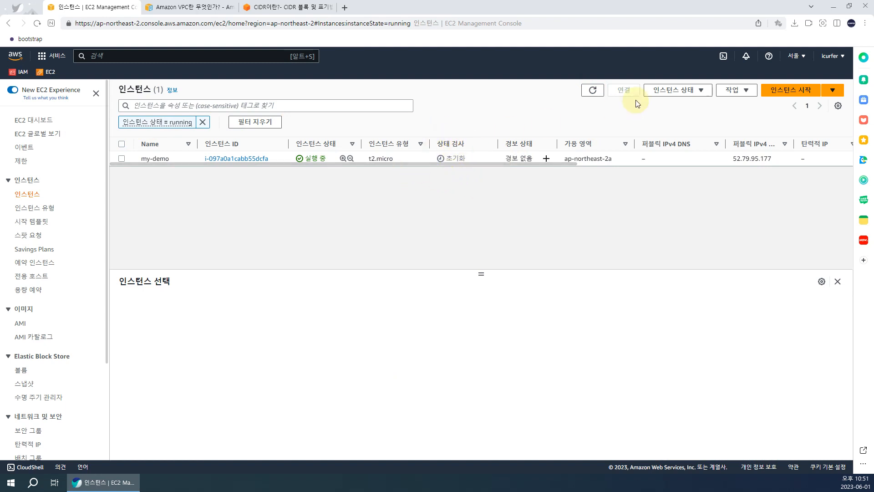
left_click(592, 91)
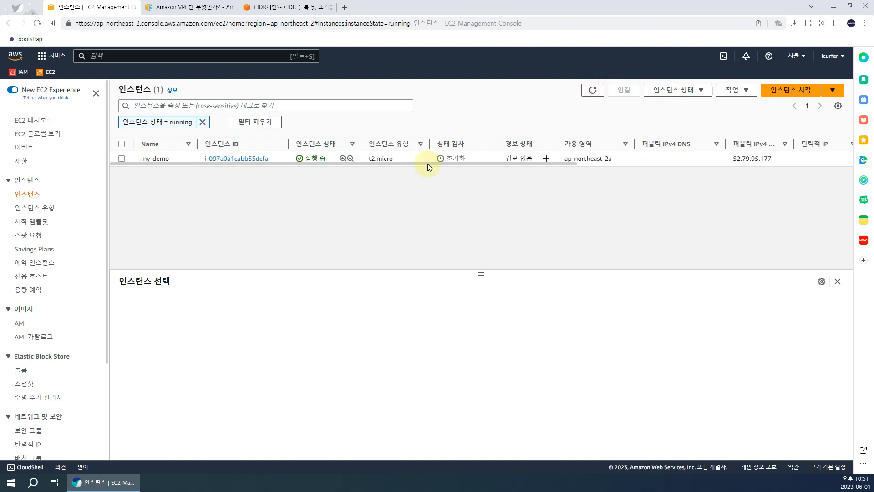
Open google.com in a new browser tab, search for icmp and read the definition at the head of the results
left_click(349, 9)
type("i")
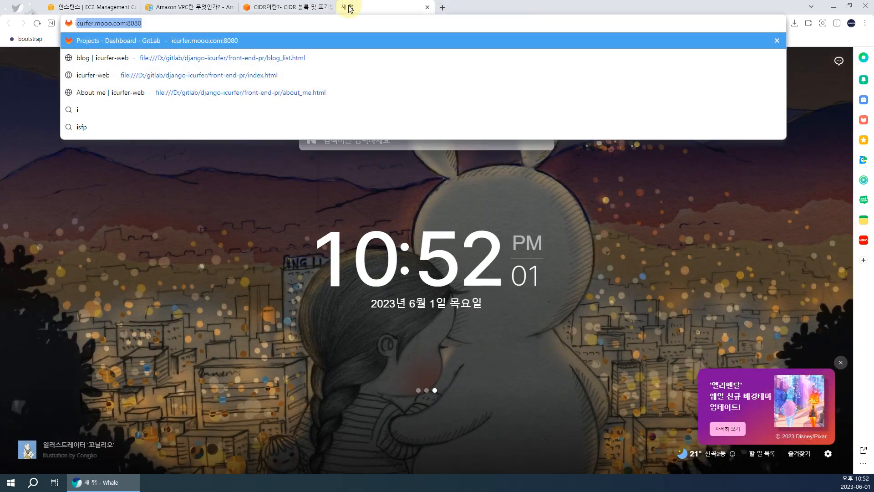
key("BackSpace")
key("BackSpace")
type("google.co")
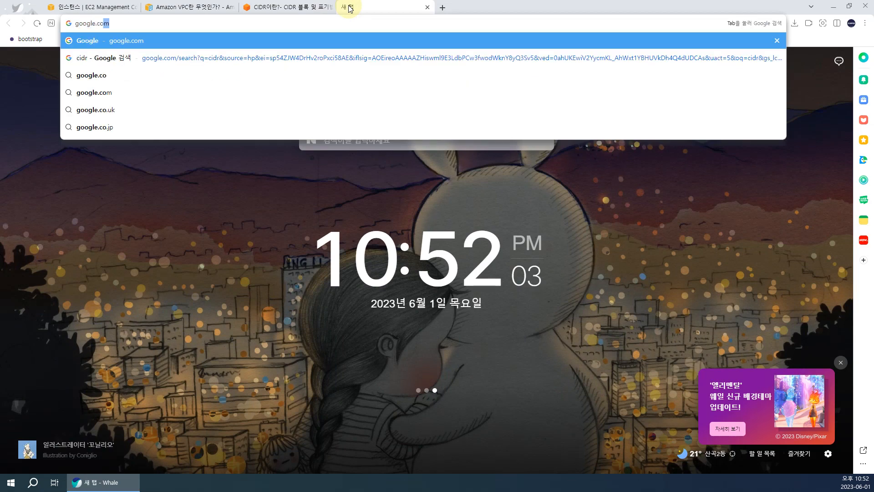
key("Return")
type("icmp")
key("Return")
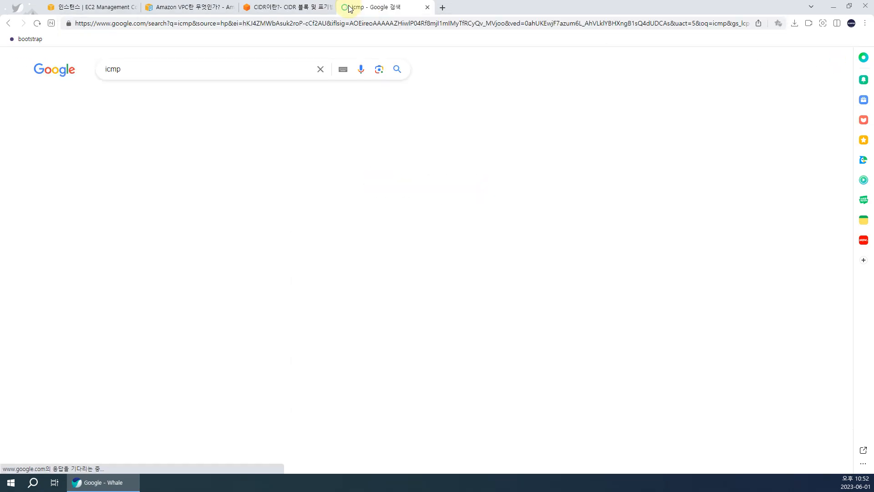
left_click_drag(173, 133, 156, 146)
left_click(235, 134)
left_click(160, 145)
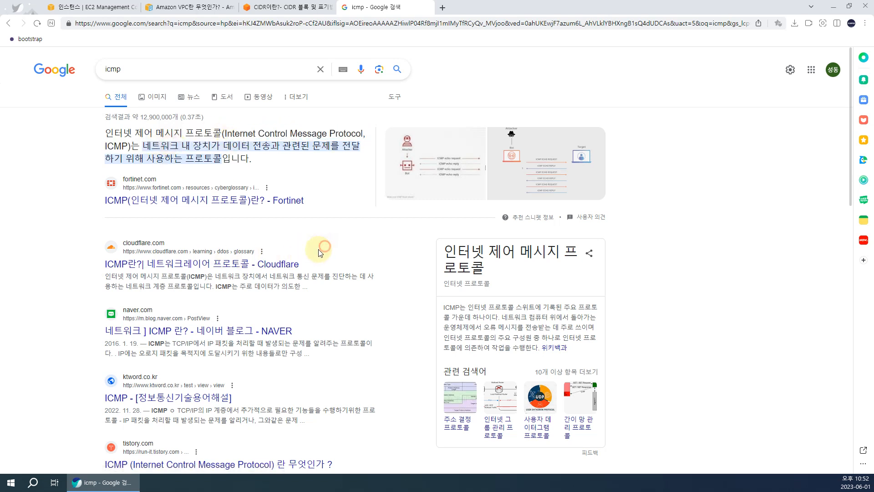
Open a Windows command prompt and ping 8.8.8.8 and google.com
left_click(65, 397)
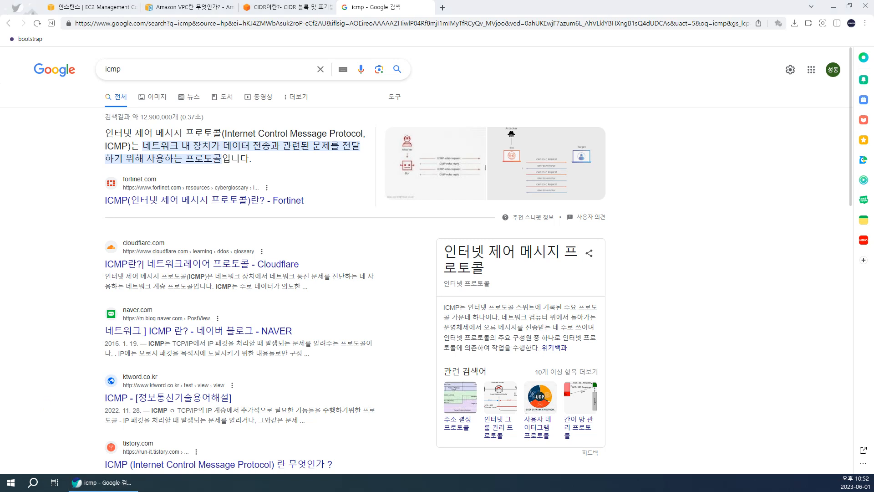
left_click_drag(264, 149, 456, 164)
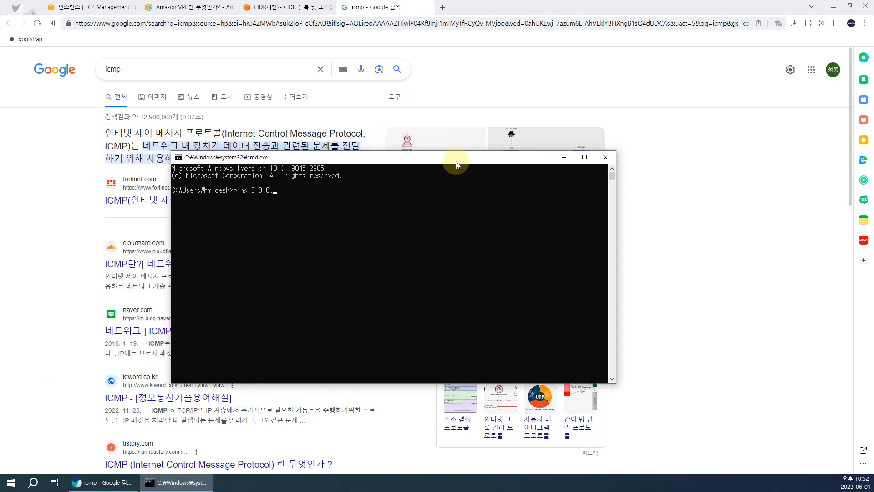
key("Return")
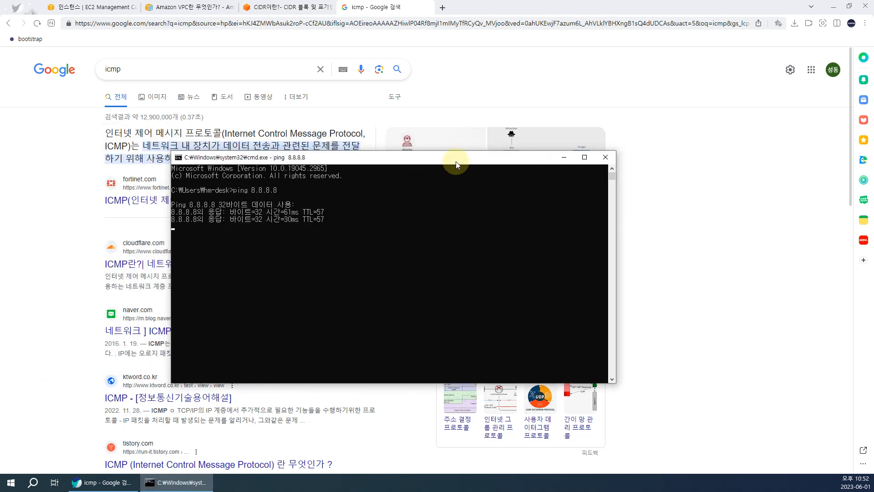
key("ctrl+c")
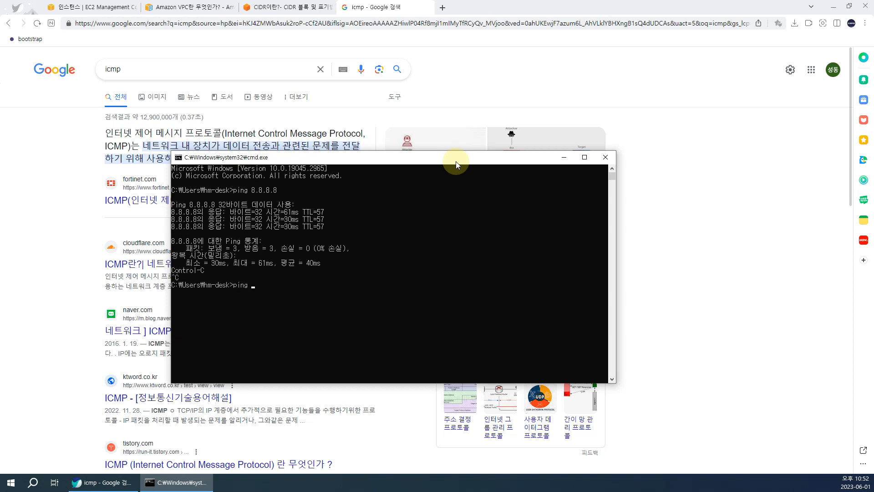
type("ping google.com")
key("Return")
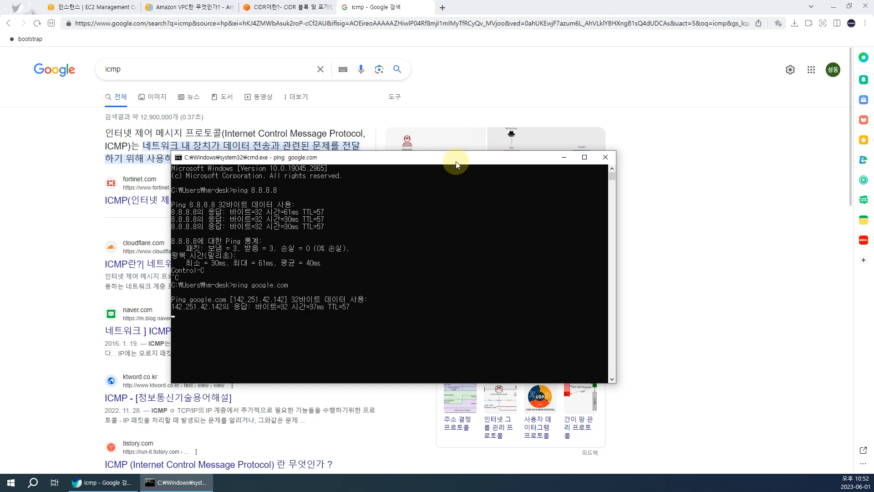
Return to the EC2 instance list in the browser and compare my-demo's private and public IPv4 addresses in its details
left_click(273, 7)
left_click(208, 8)
left_click(98, 7)
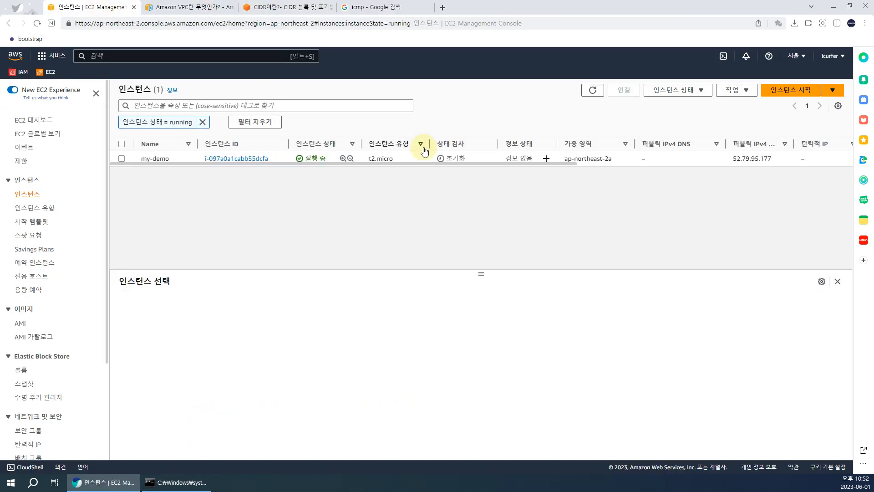
left_click(595, 93)
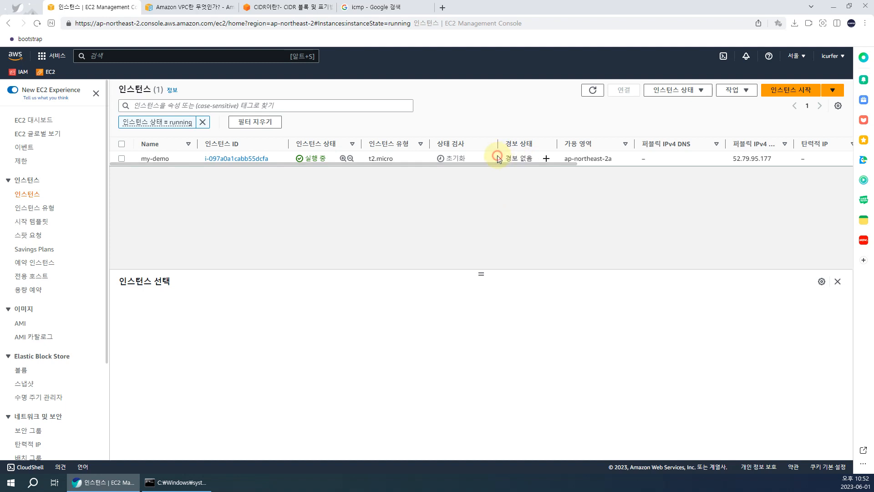
left_click(496, 157)
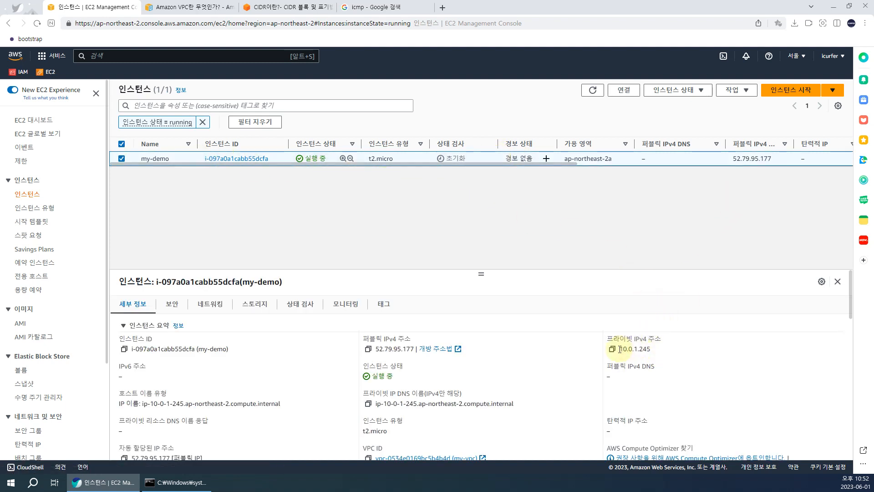
mouse_move(619, 349)
left_mouse_down()
mouse_move(649, 350)
mouse_move(633, 352)
left_mouse_up()
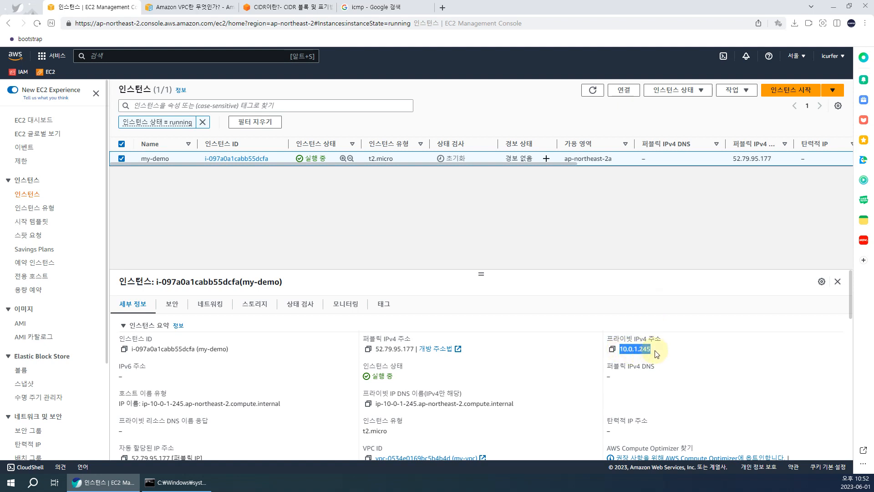
left_click_drag(375, 348, 411, 347)
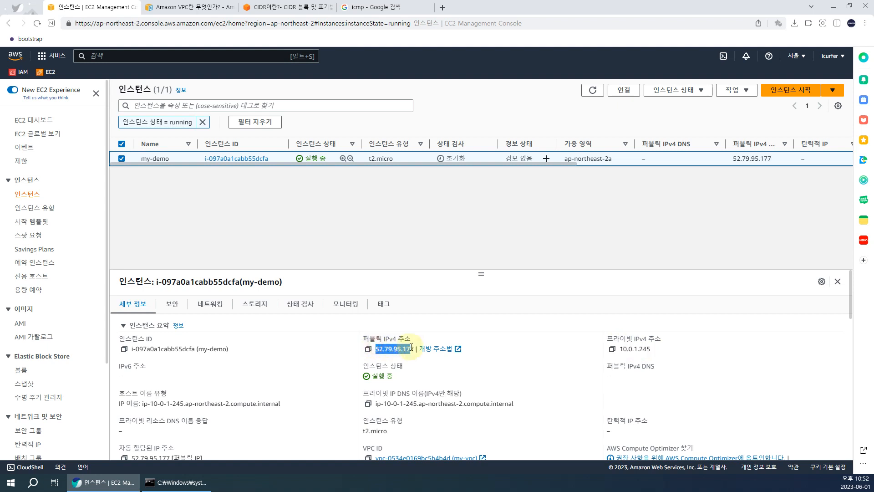
left_click_drag(622, 349, 635, 351)
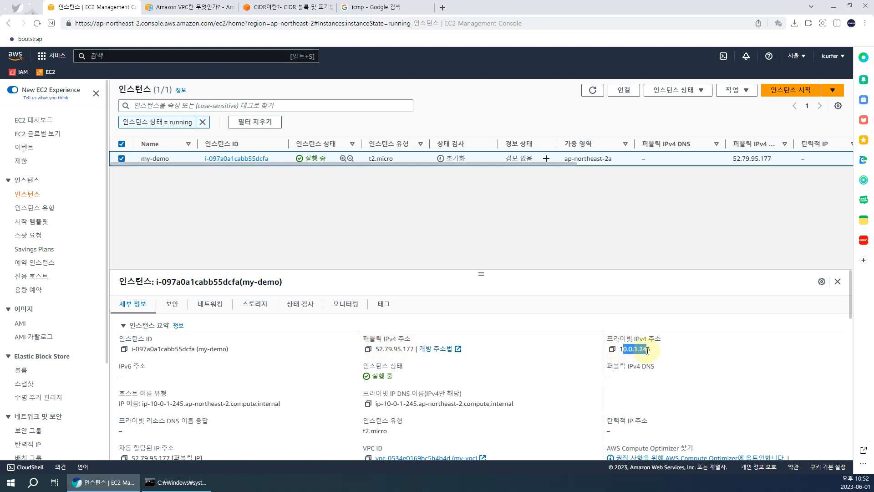
left_click(650, 352)
left_click_drag(643, 350, 620, 350)
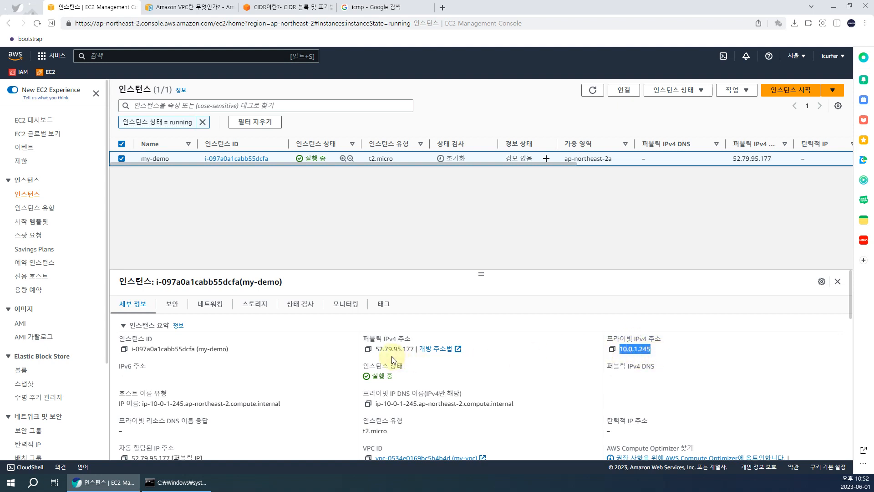
left_click_drag(377, 348, 404, 350)
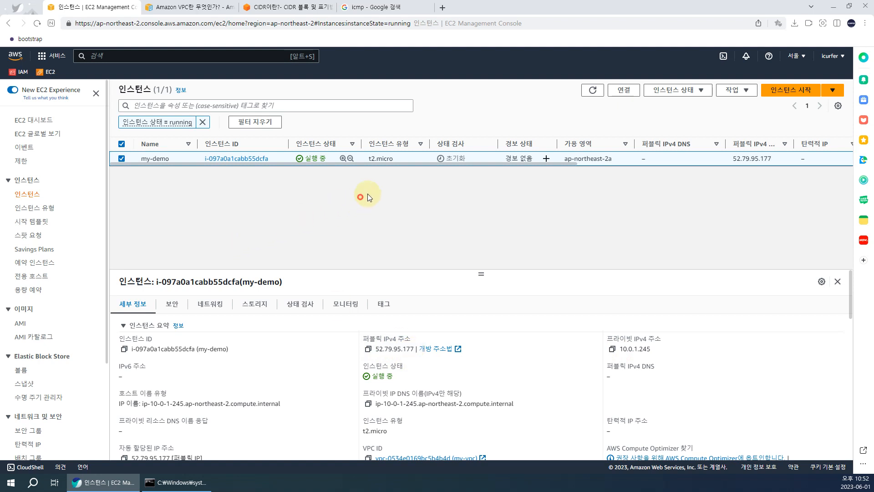
Refresh the instance list and reload the page to recheck my-demo's status check
left_click(593, 90)
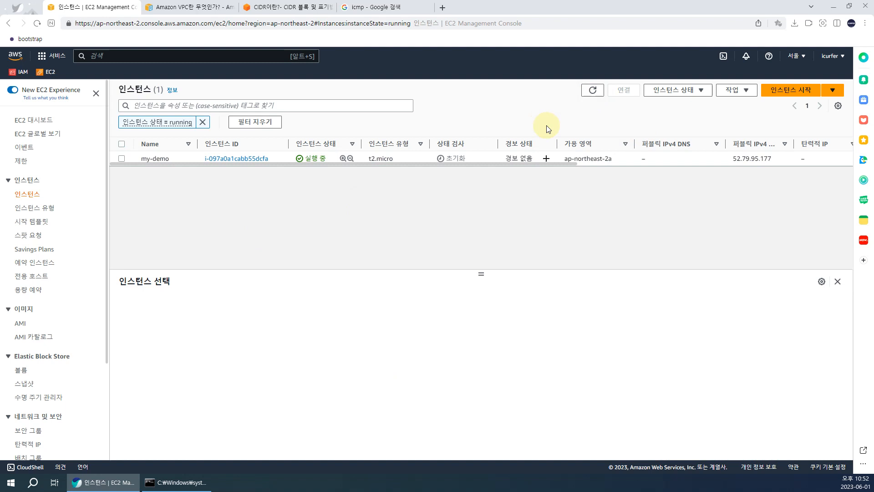
left_click(480, 156)
left_click(696, 91)
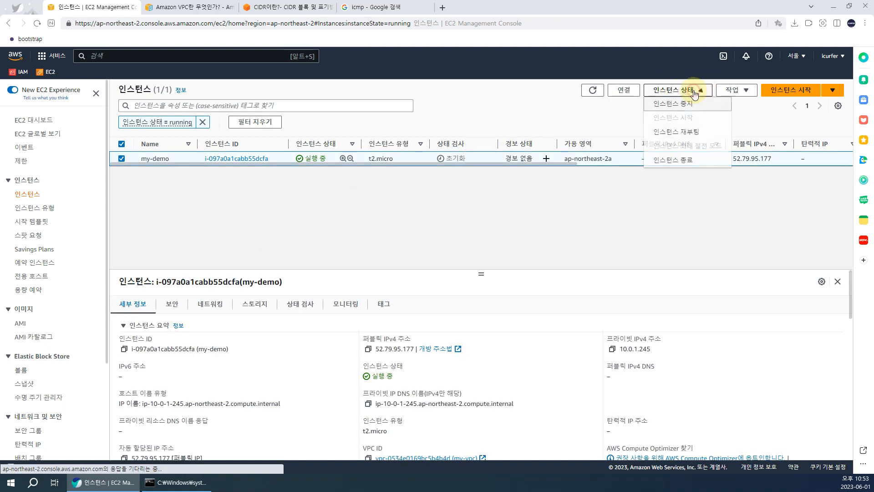
left_click(696, 89)
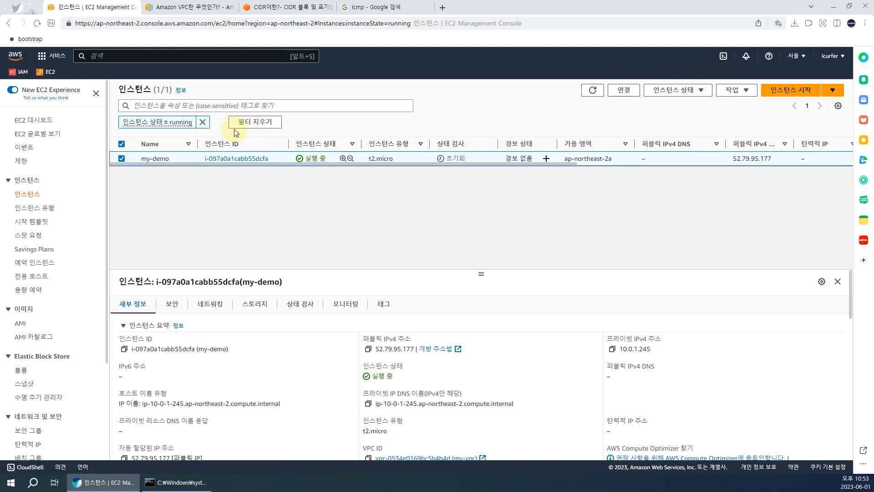
key("F5")
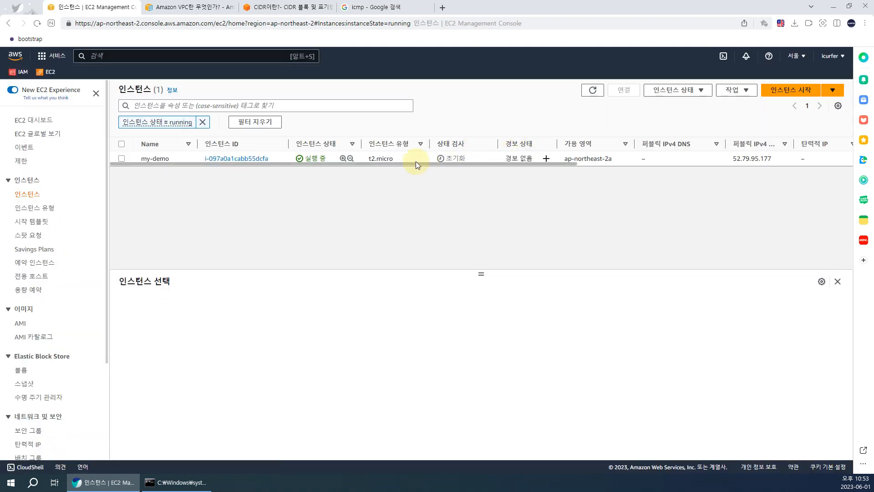
left_click(417, 159)
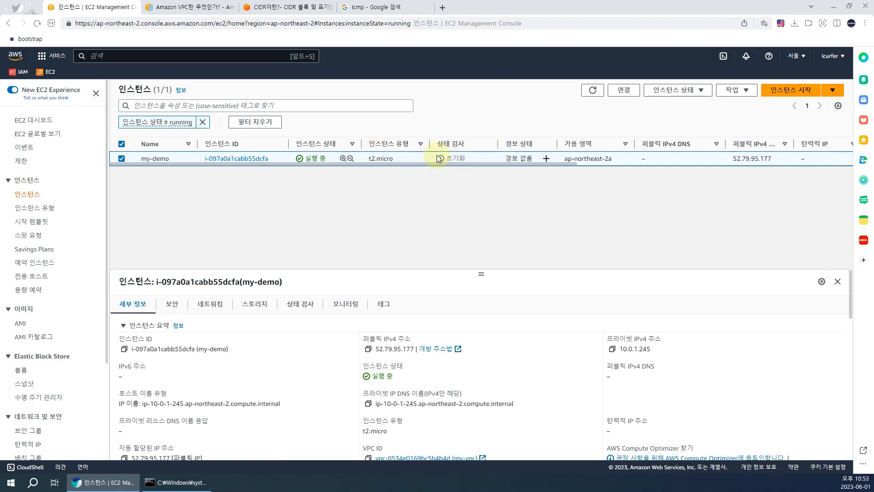
left_click(591, 90)
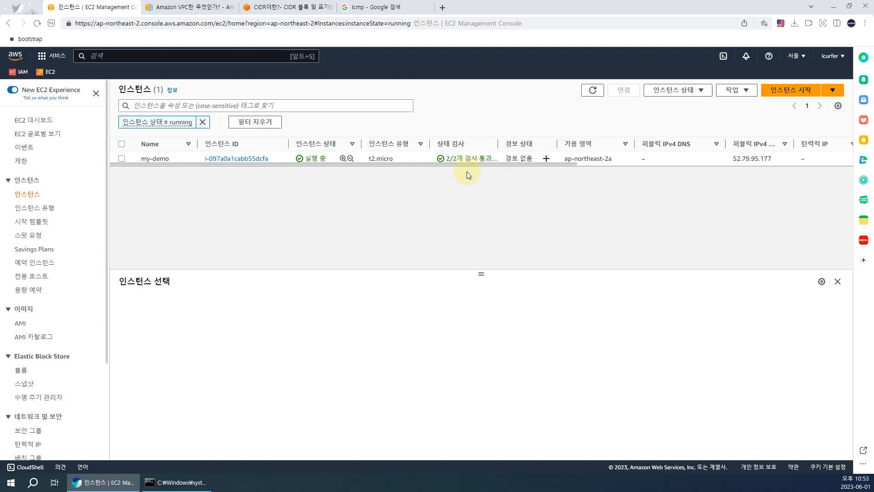
Connect to the my-demo instance through EC2 Instance Connect with the user name ec2-user
left_click(437, 160)
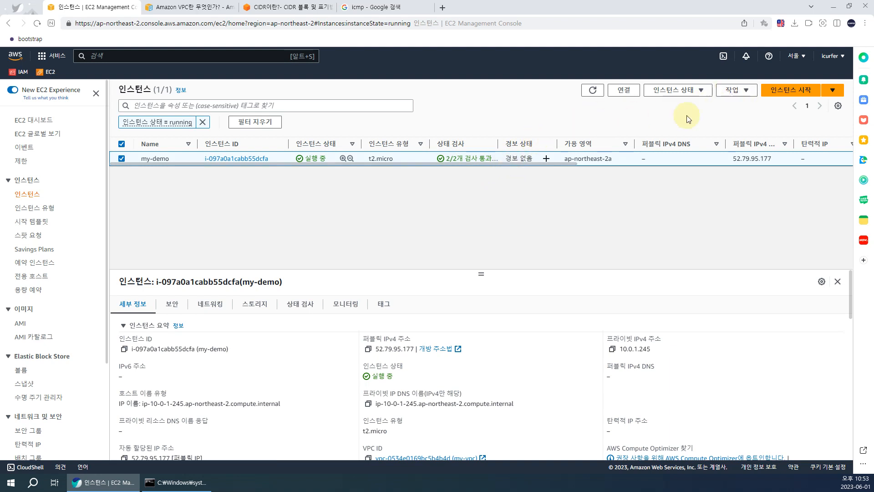
left_click(734, 91)
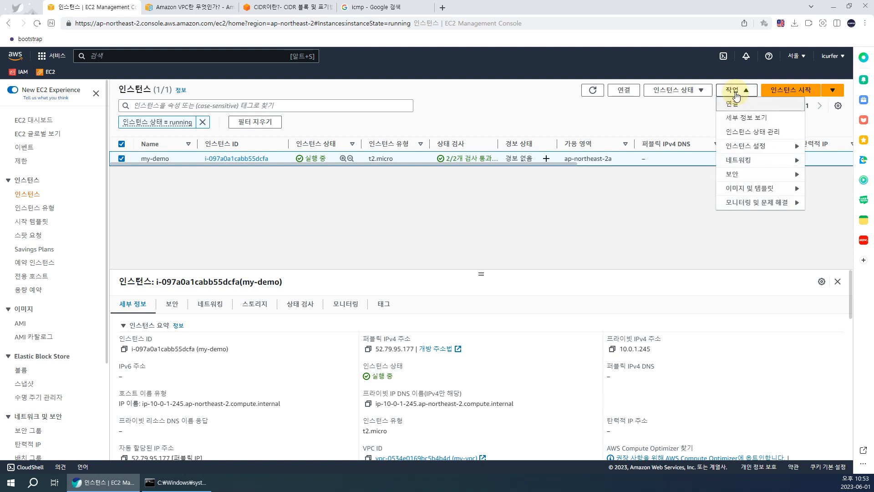
left_click(736, 96)
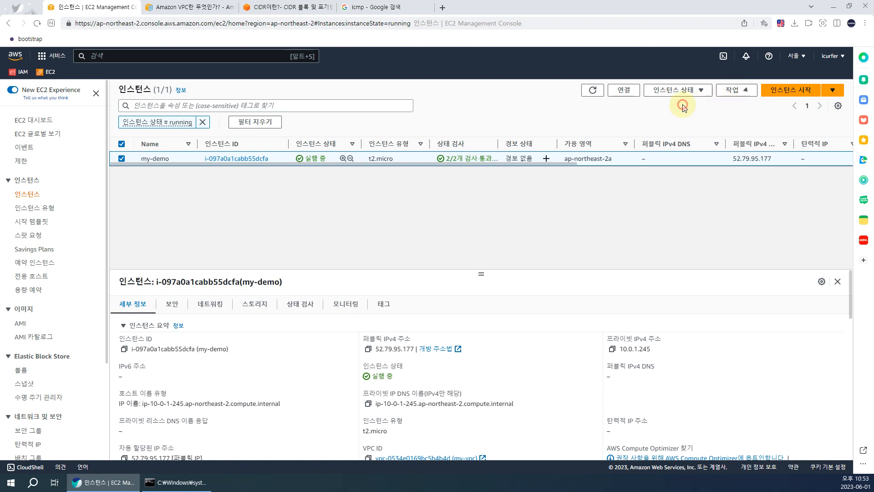
left_click(628, 95)
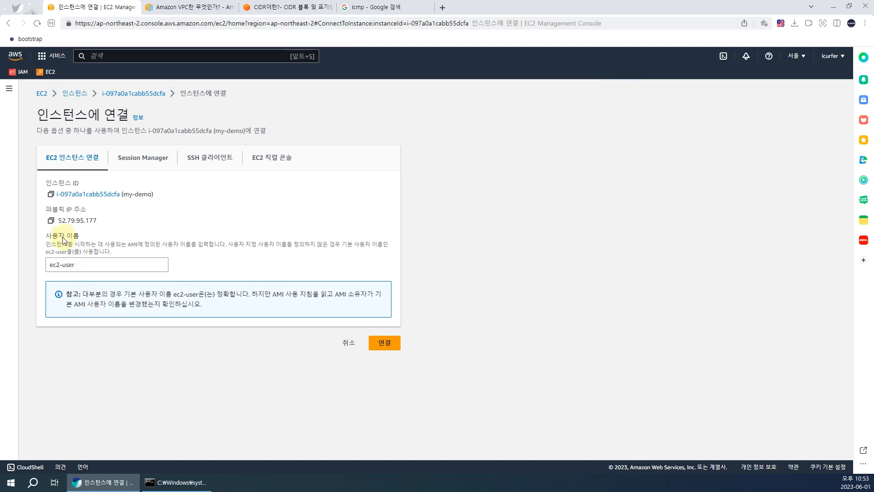
left_click(83, 266)
left_click(200, 260)
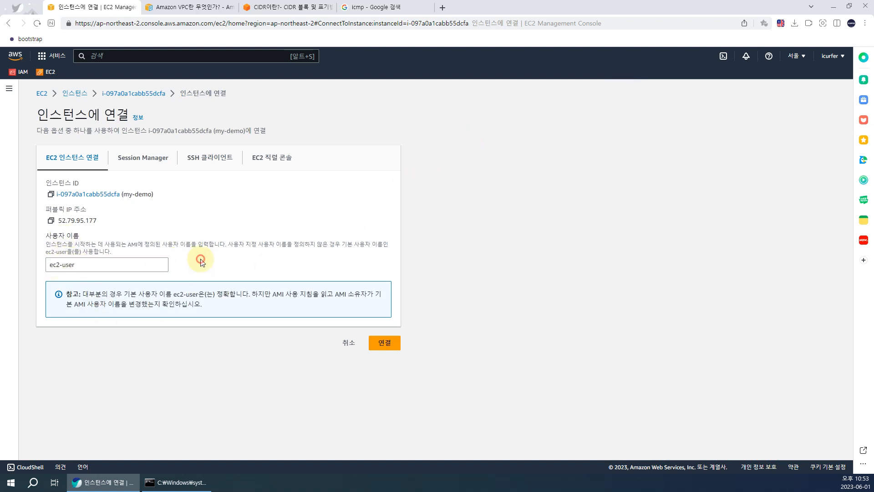
left_click(383, 343)
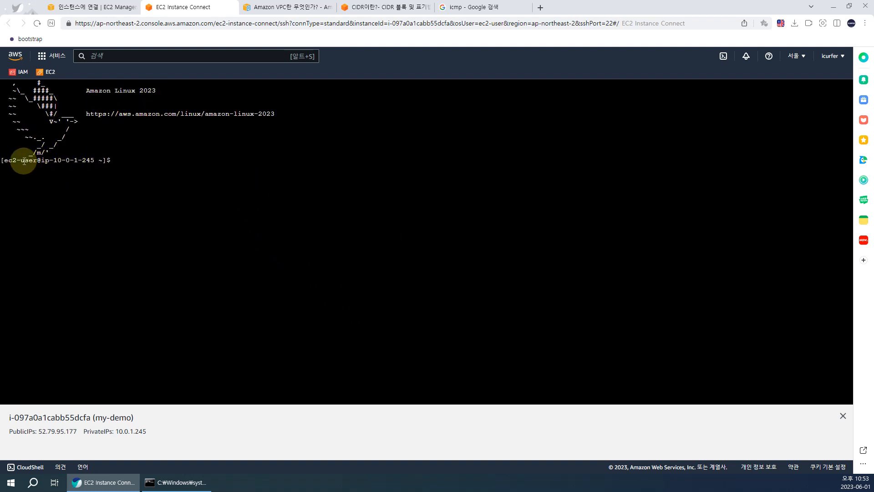
Compare the host name in the terminal prompt with the IPv4 addresses in my-demo's instance details
left_click_drag(36, 160, 95, 162)
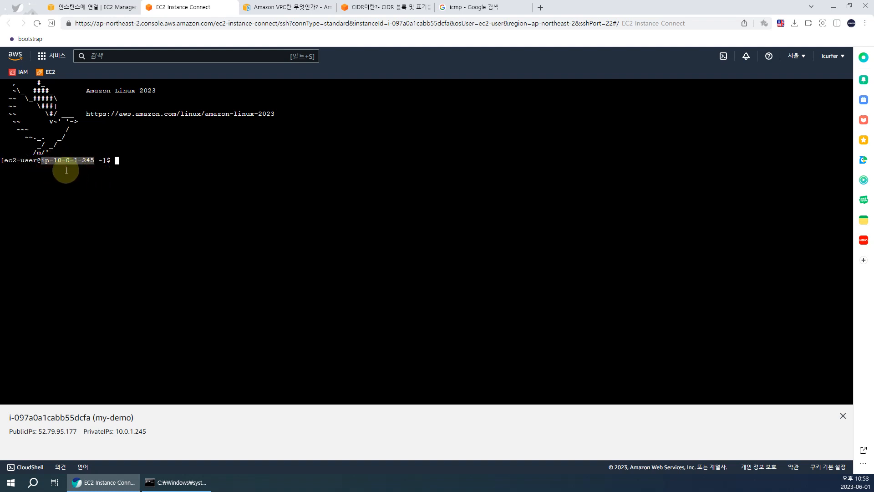
left_click(111, 7)
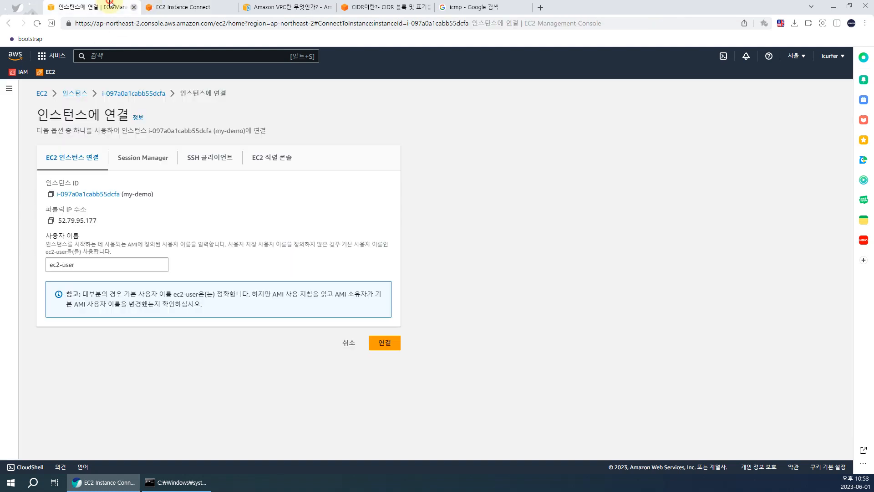
left_click(76, 93)
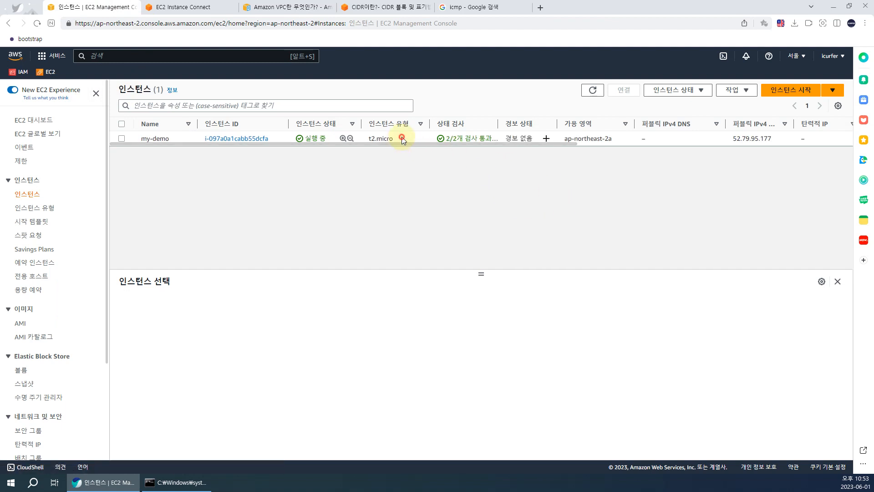
left_click(402, 138)
left_click_drag(650, 348, 374, 349)
Run hostname -I in my-demo's EC2 Instance Connect terminal to list its IP address
left_click(211, 6)
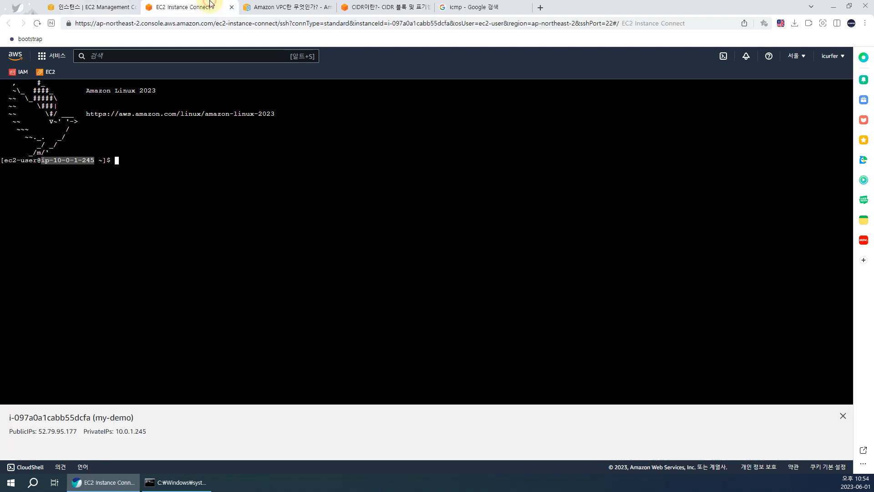
left_click(245, 141)
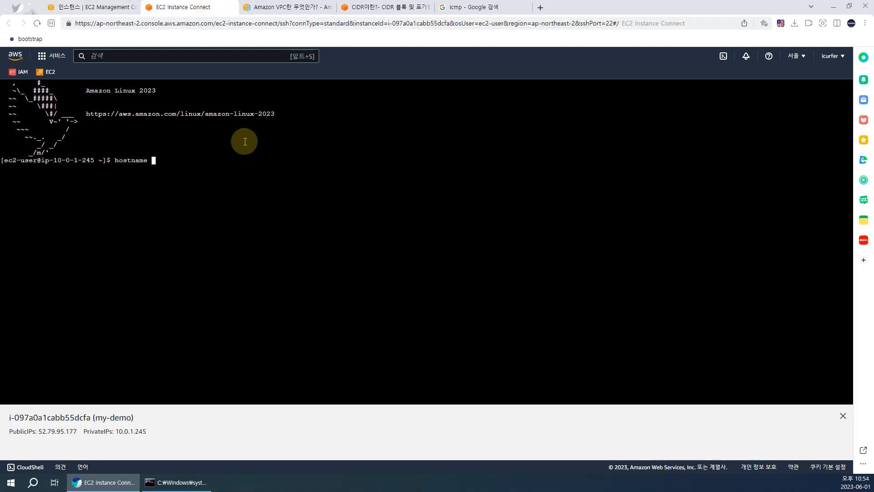
type("hostname -I")
key("Return")
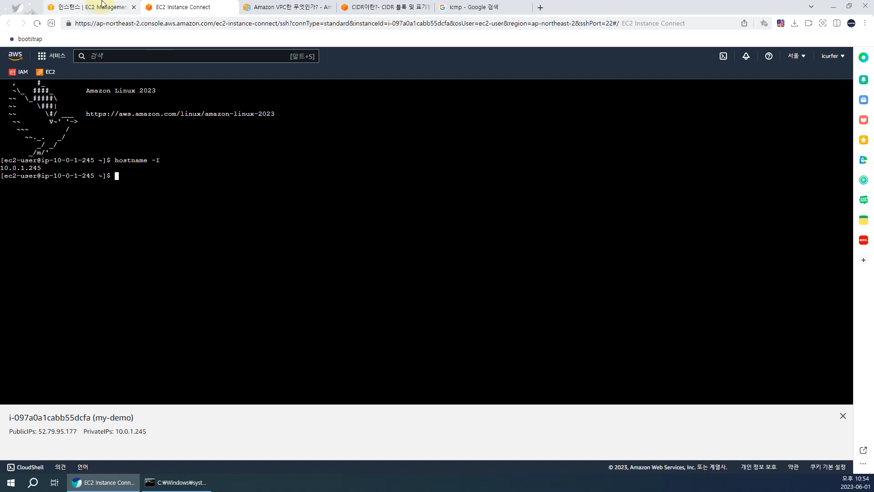
Compare the address printed by hostname -I with my-demo's details in the EC2 console
left_click(93, 7)
left_click(180, 7)
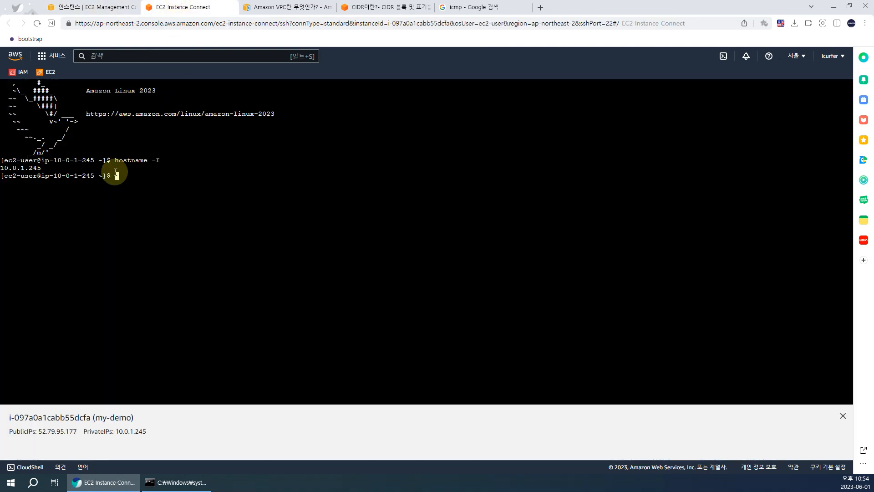
left_click_drag(53, 168, 1, 167)
left_click(181, 186)
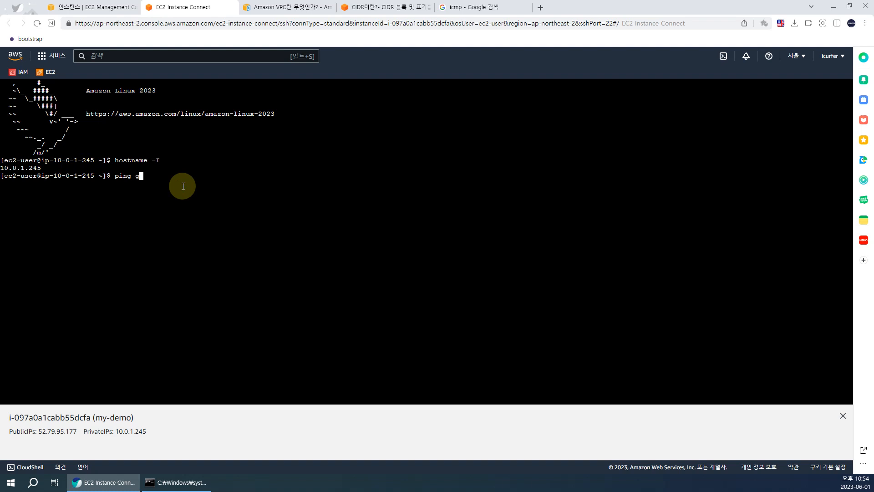
Ping google.com from my-demo's Instance Connect terminal and stop the ping after several replies
type("ping google.com")
key("Return")
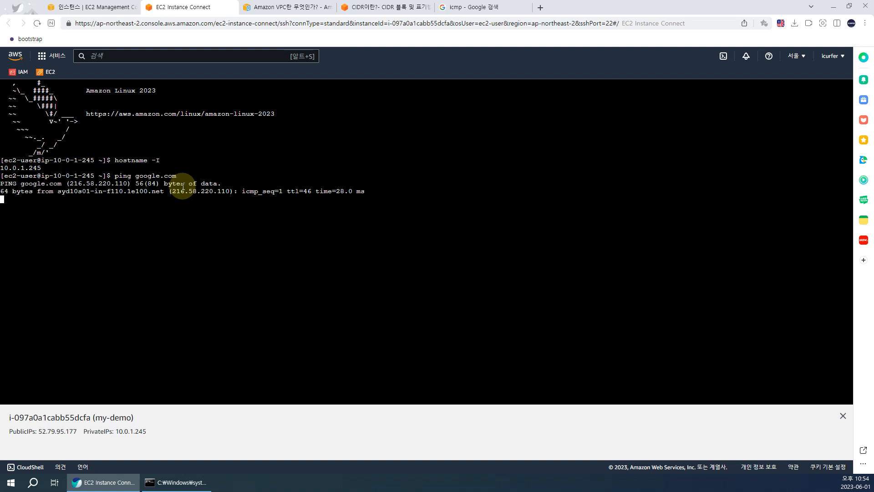
left_click_drag(244, 186, 368, 217)
key("ctrl+c")
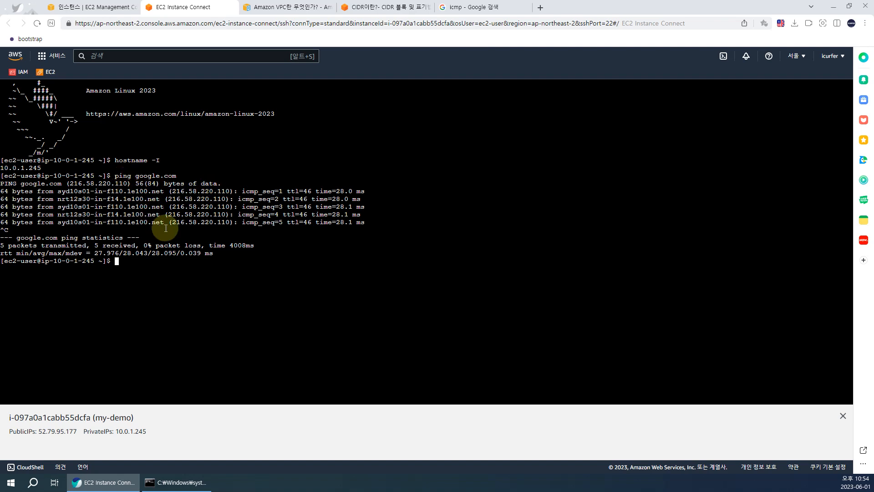
Recheck the IP address in the terminal's host name prompt against the EC2 instance page
left_click(93, 7)
left_click(179, 8)
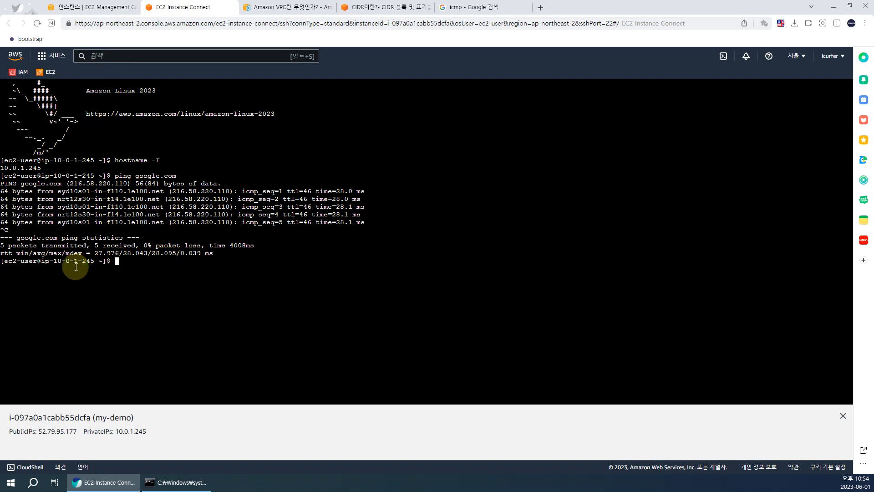
left_click_drag(54, 261, 90, 261)
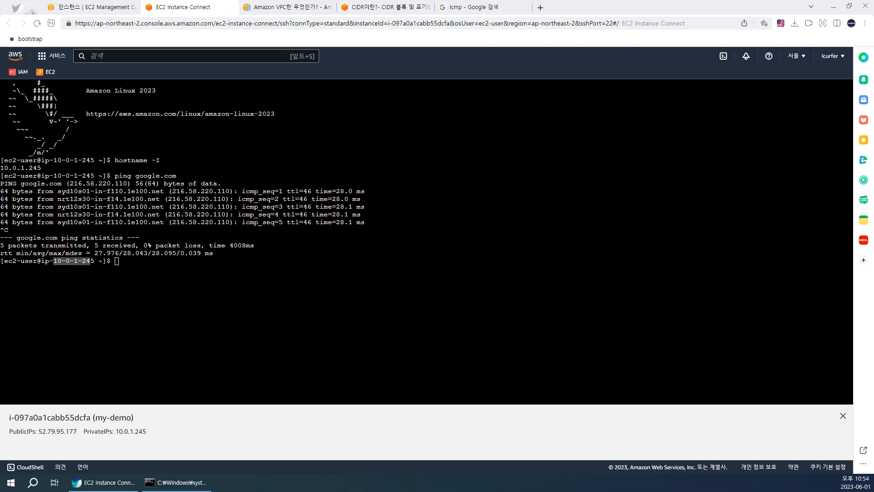
Switch to Xshell and create a new SSH session named my-ec2 under all sessions
double_click(449, 157)
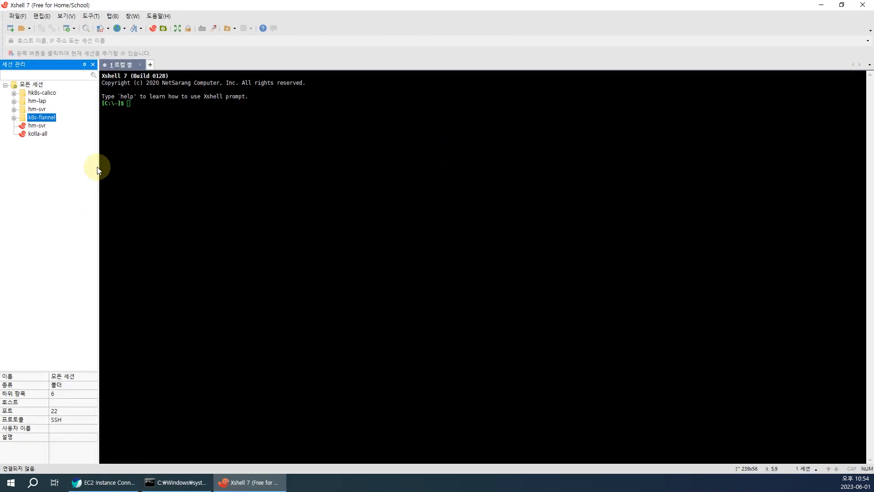
right_click(40, 86)
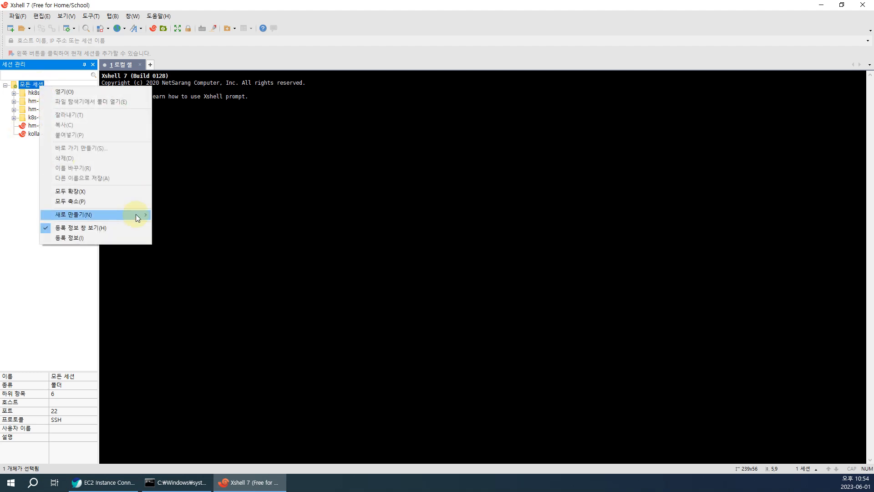
mouse_move(135, 214)
left_click(203, 215)
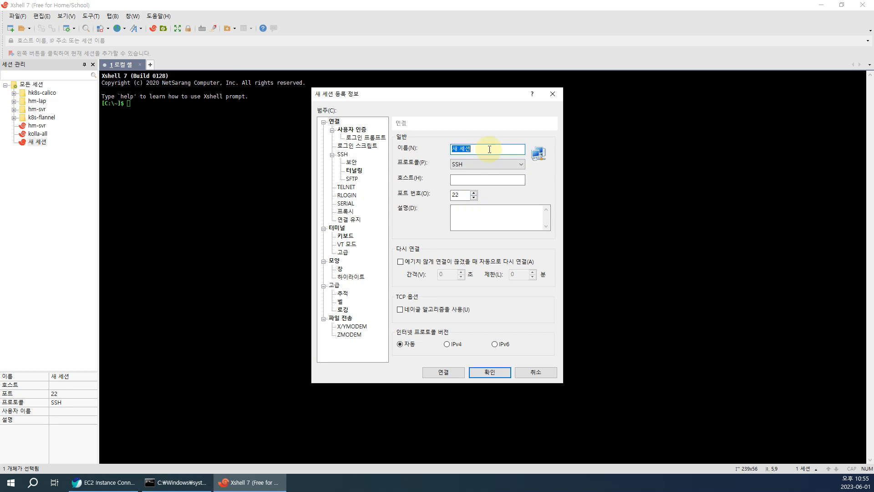
type("my-ec2")
Copy my-demo's public IPv4 address 52.79.95.177 from the EC2 console and set it as the Xshell session's host
double_click(486, 183)
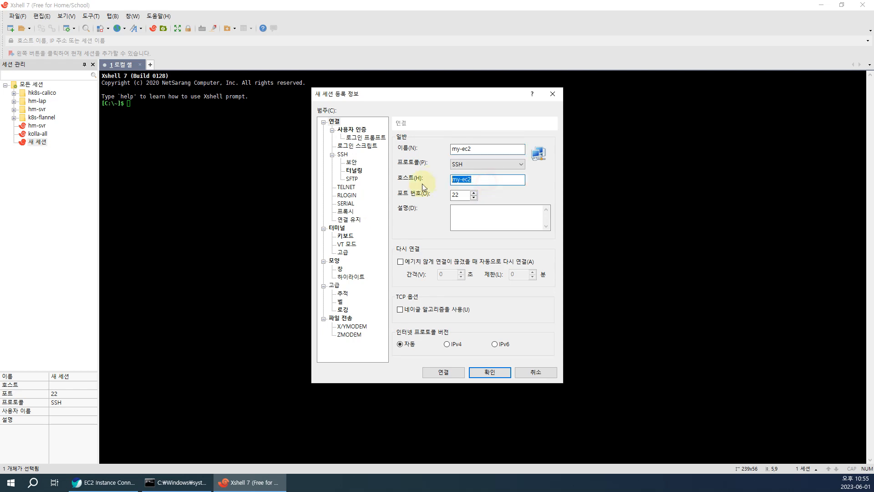
left_click(104, 482)
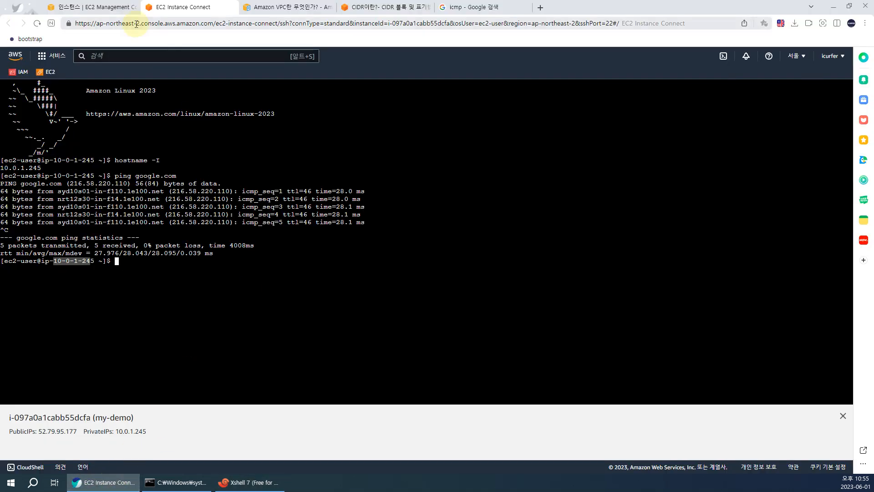
left_click(88, 7)
double_click(392, 349)
key("ctrl+c")
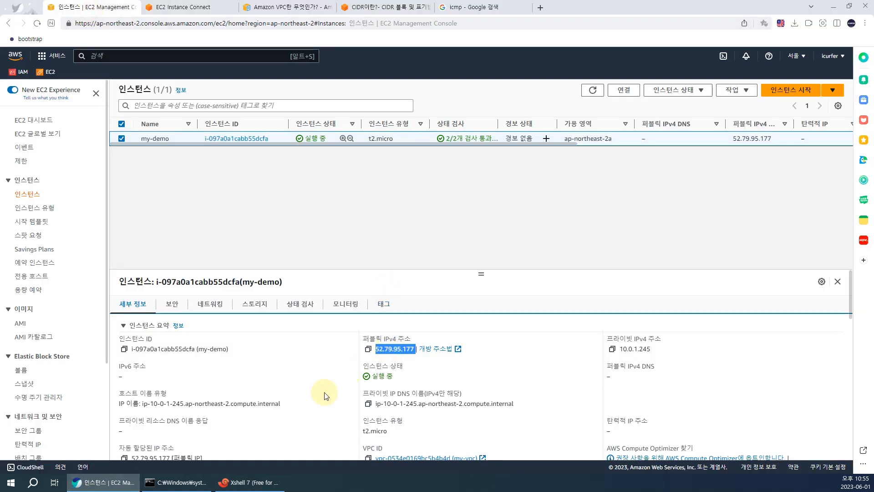
left_click(253, 482)
key("ctrl+v")
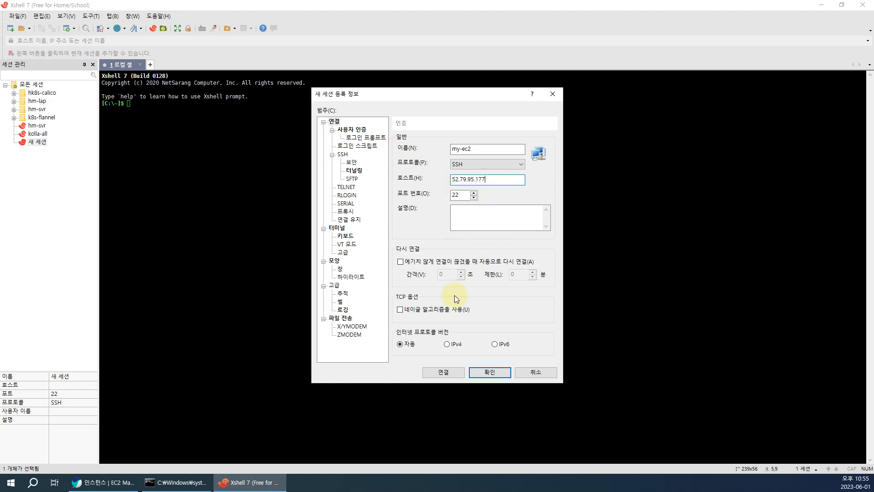
Set the session's login user to ec2-user and its authentication method to Public Key instead of Password
left_click(353, 130)
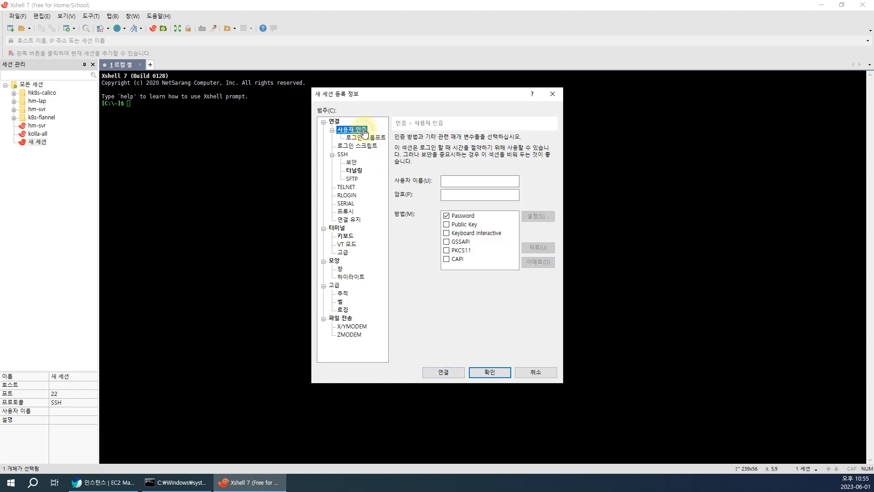
left_click(453, 182)
type("ec2-user")
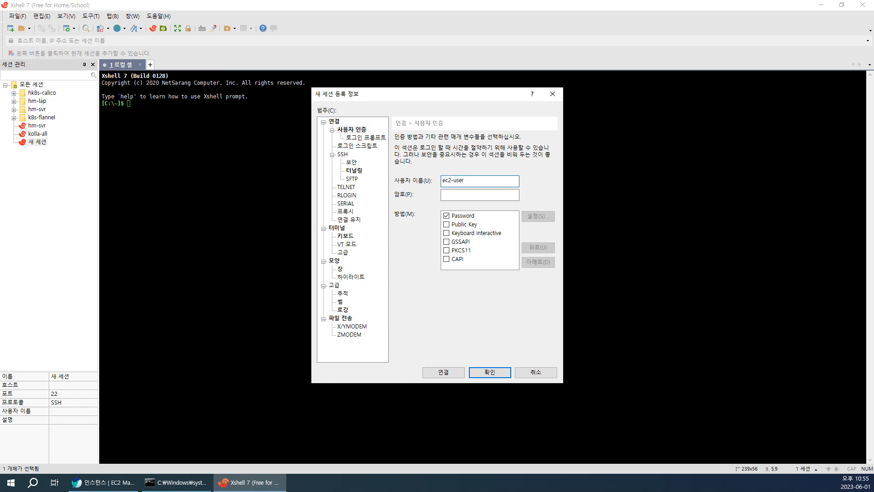
left_click(446, 215)
left_click(458, 224)
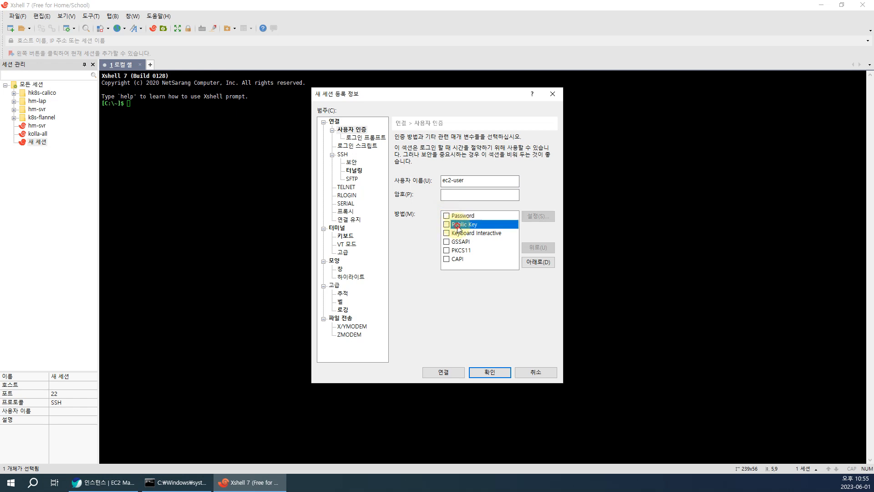
left_click(446, 224)
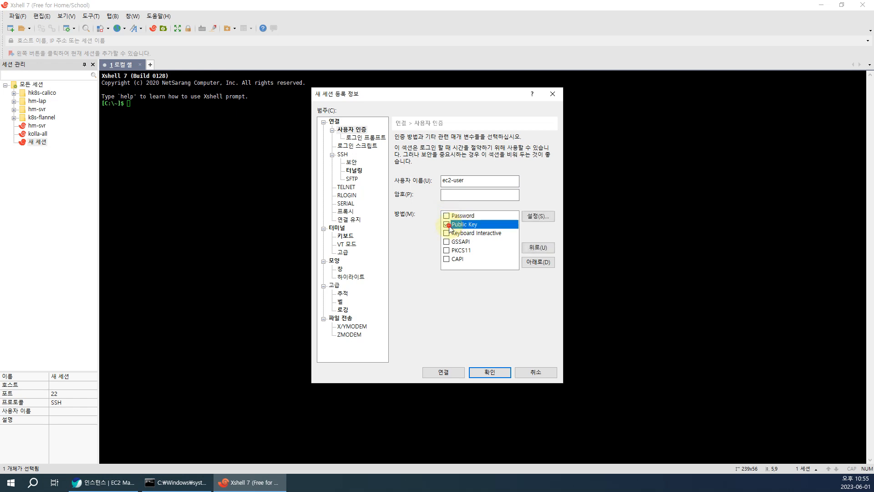
Import the private key file from the desktop's pem_key folder and assign it as the session's user key
left_click(528, 216)
left_click(512, 221)
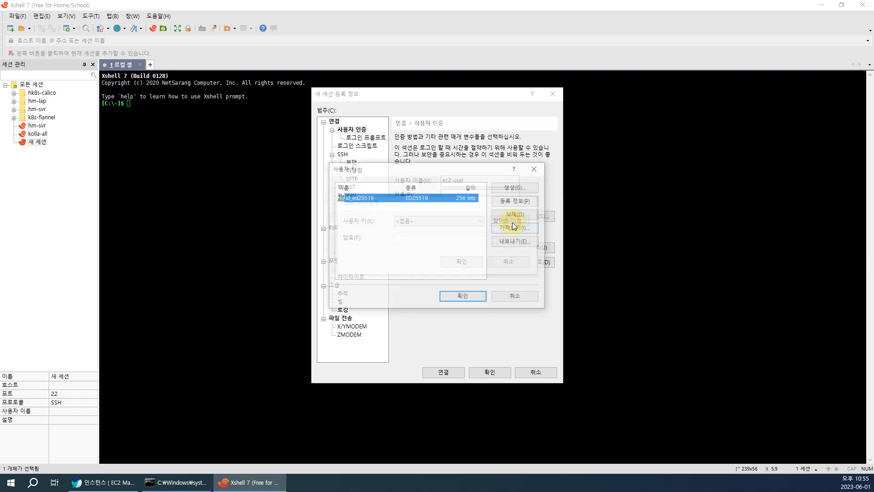
left_click(522, 225)
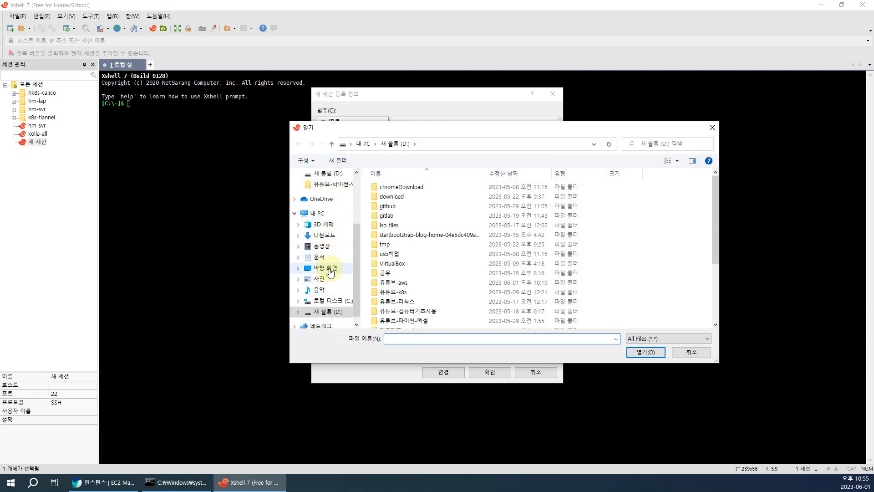
left_click(331, 270)
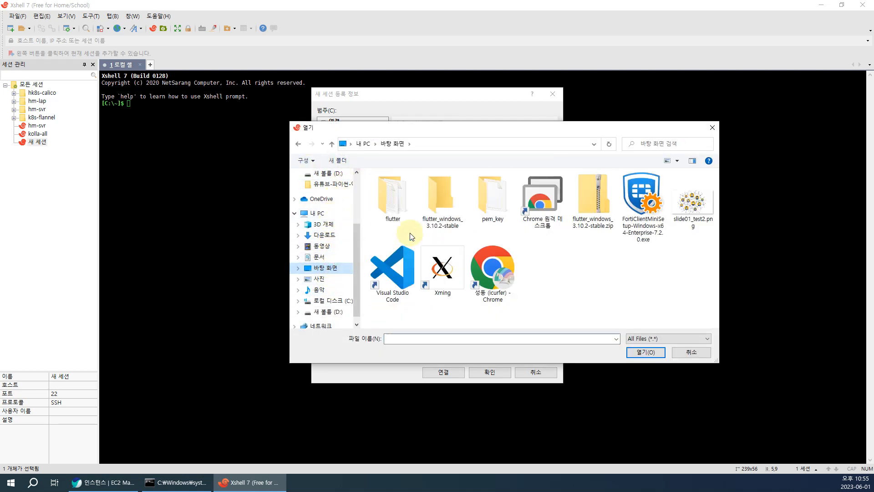
double_click(494, 197)
double_click(394, 187)
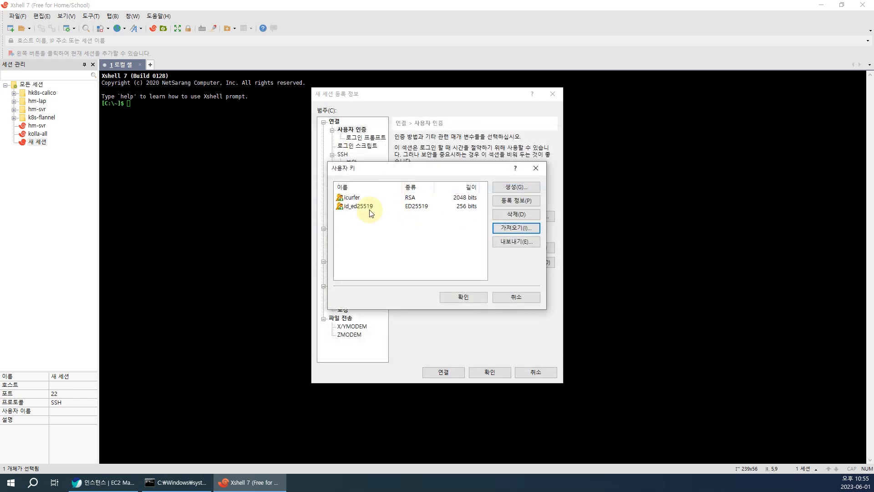
double_click(357, 202)
left_click(464, 260)
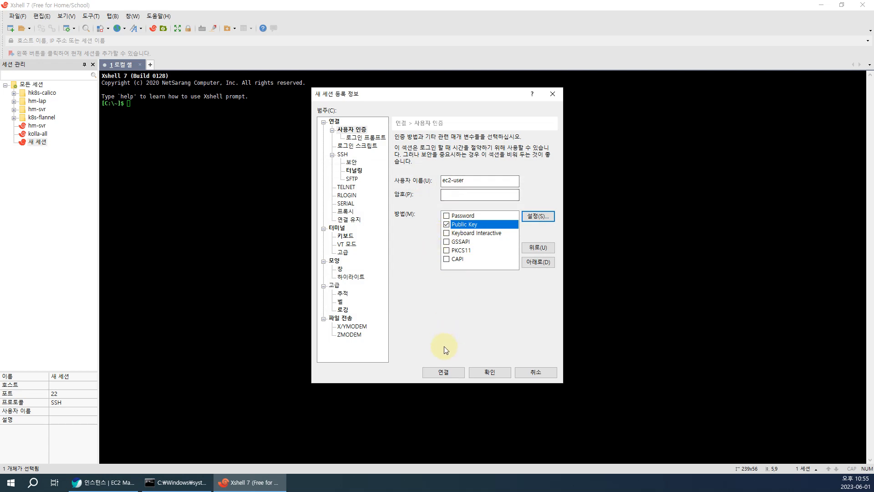
Connect the my-ec2 session, accept and save the host key, and check the IP in the prompt
left_click(461, 373)
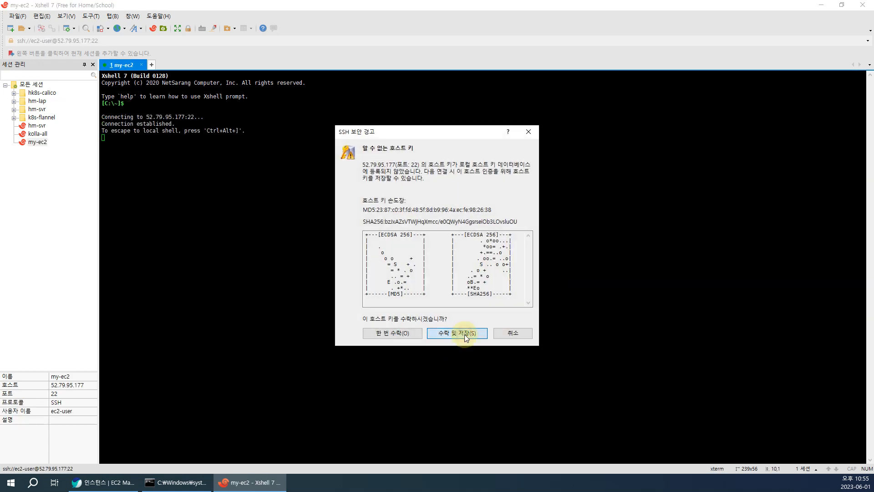
left_click(460, 334)
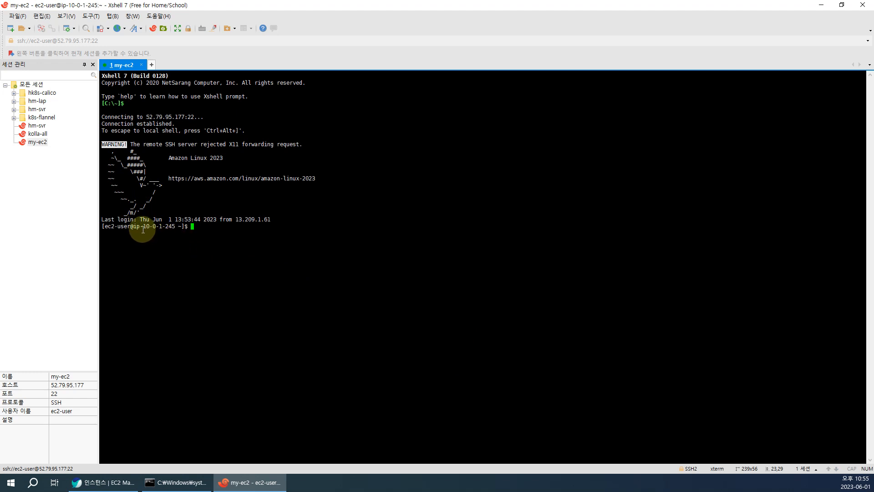
left_click_drag(139, 227, 175, 228)
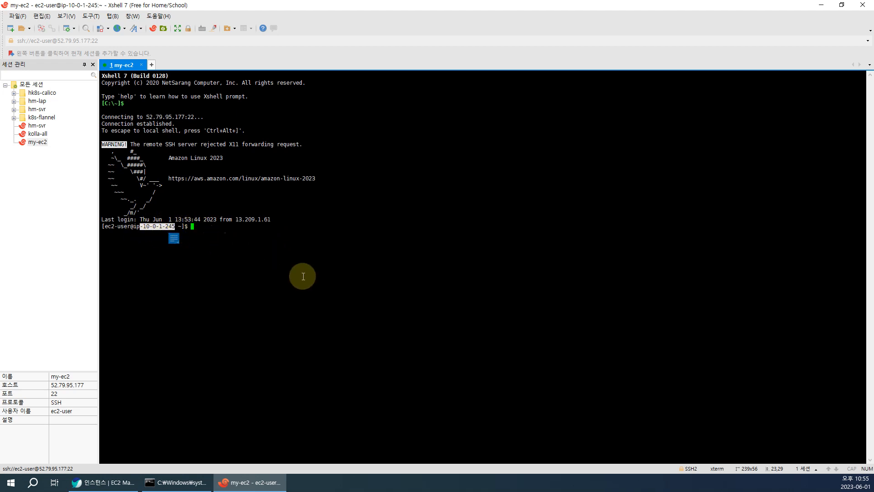
Try to switch to the root account with su - and su - root
left_click(306, 240)
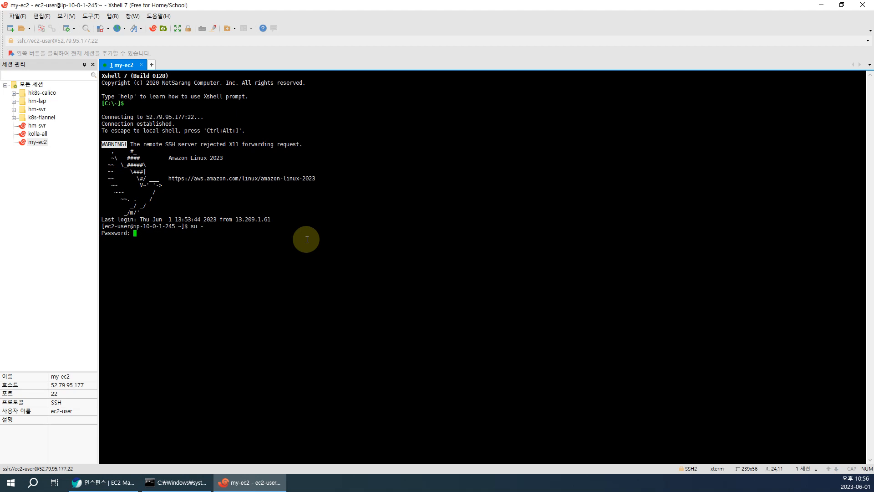
key("ctrl+c")
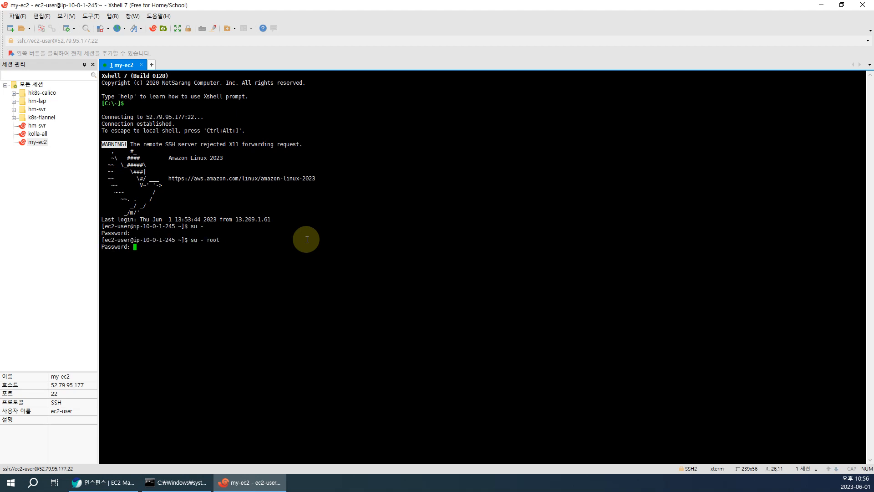
key("ctrl+c")
Switch to the root account on my-demo with sudo su
type("sudo su")
key("Return")
key("ctrl+c")
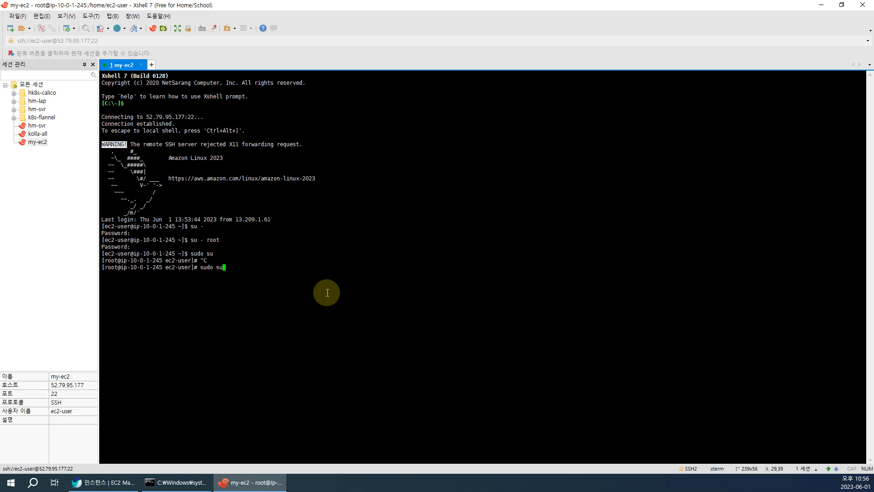
key("Return")
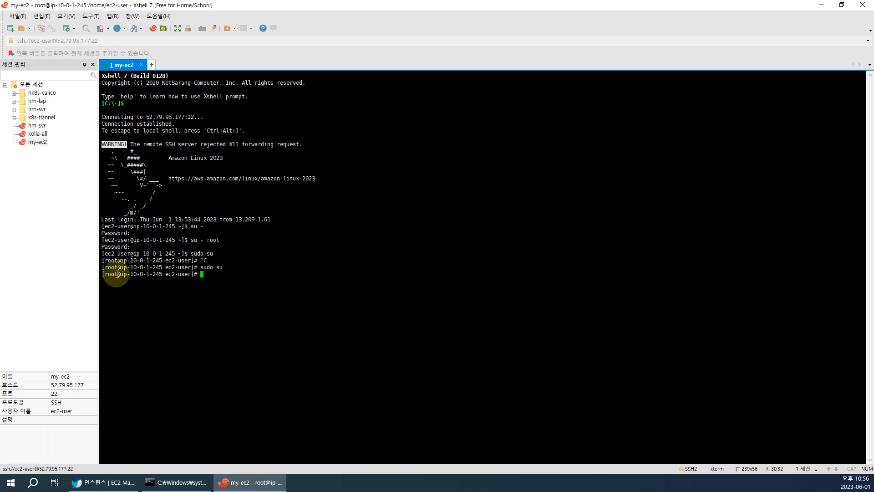
Change to the /etc/ssh directory and list its files
left_click(282, 289)
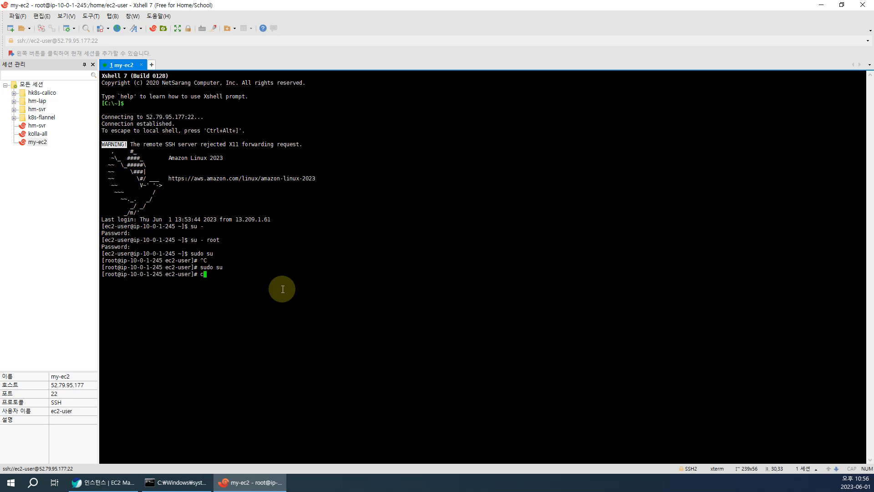
type("/etc/ssh")
key("Return")
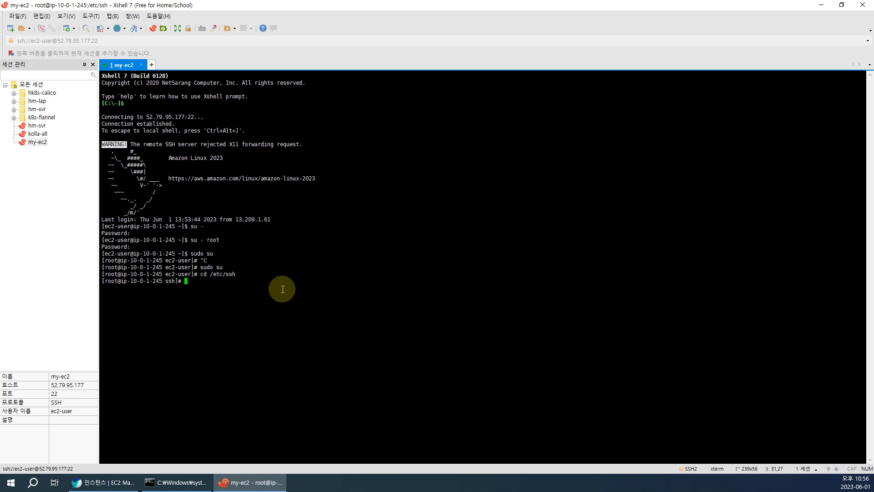
type("ls")
key("Return")
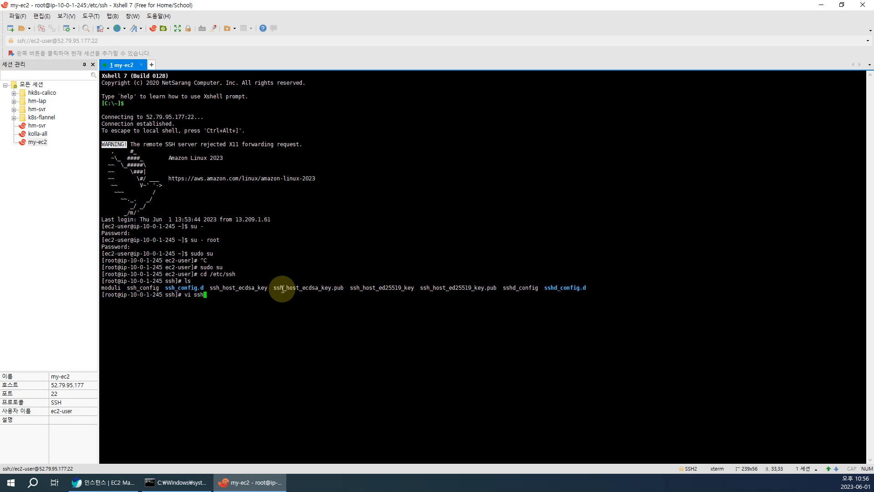
Open sshd_config in vi and search through it for Root
type("vi sshd")
key("Tab")
key("Return")
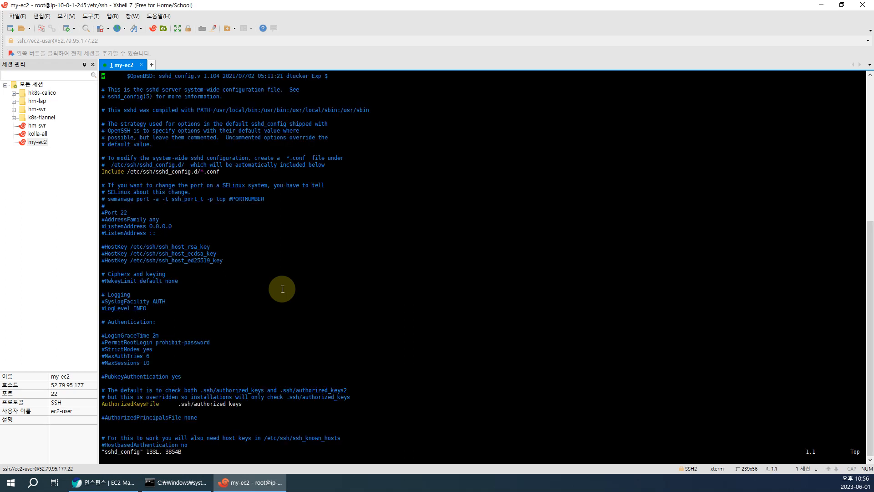
type("/Root")
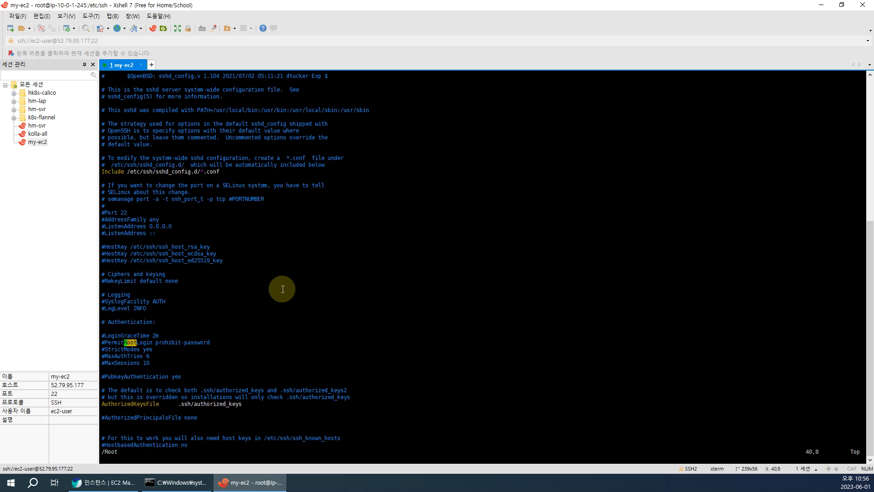
key("n")
key("n")
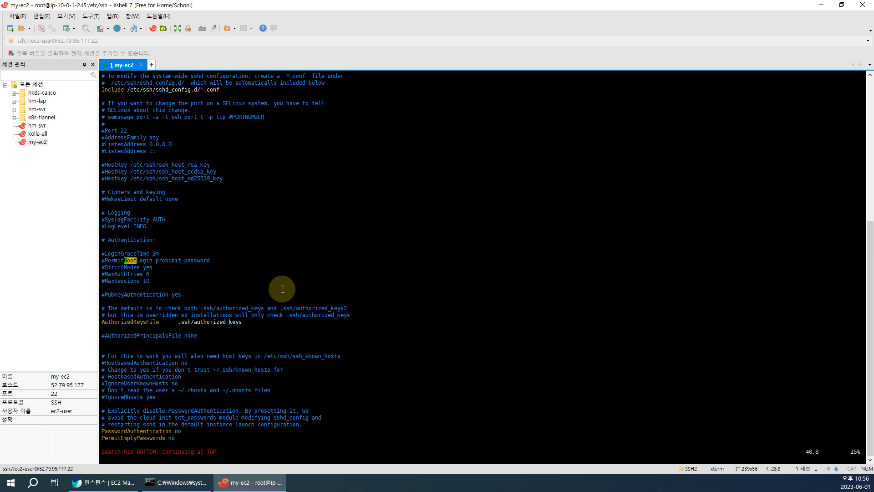
Examine the PasswordAuthentication and PermitRootLogin directives in sshd_config
type("/r")
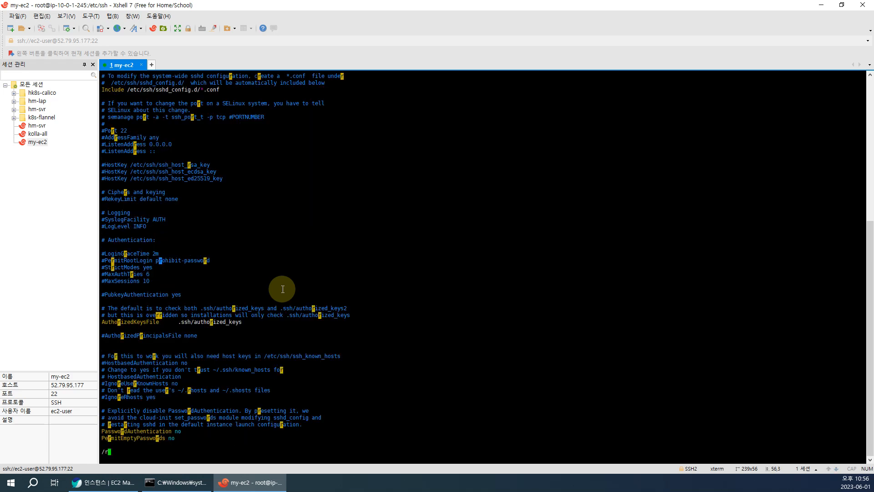
key("BackSpace")
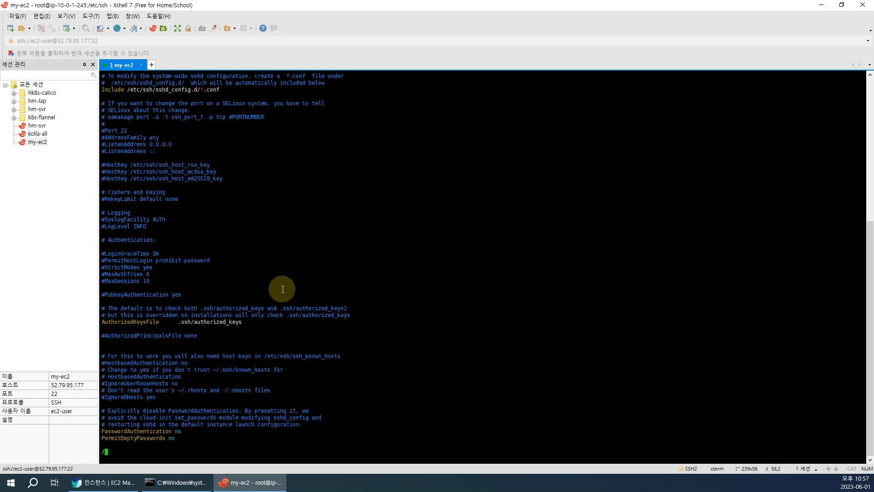
left_click_drag(108, 430, 192, 430)
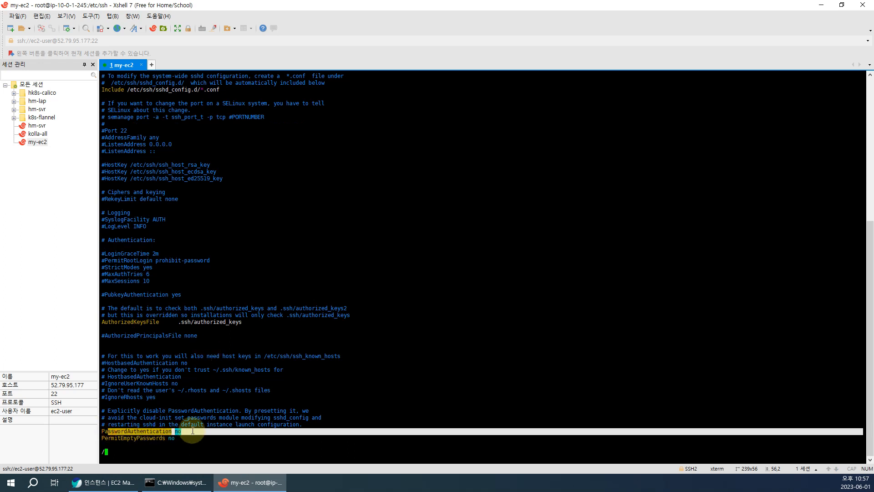
left_click(166, 431)
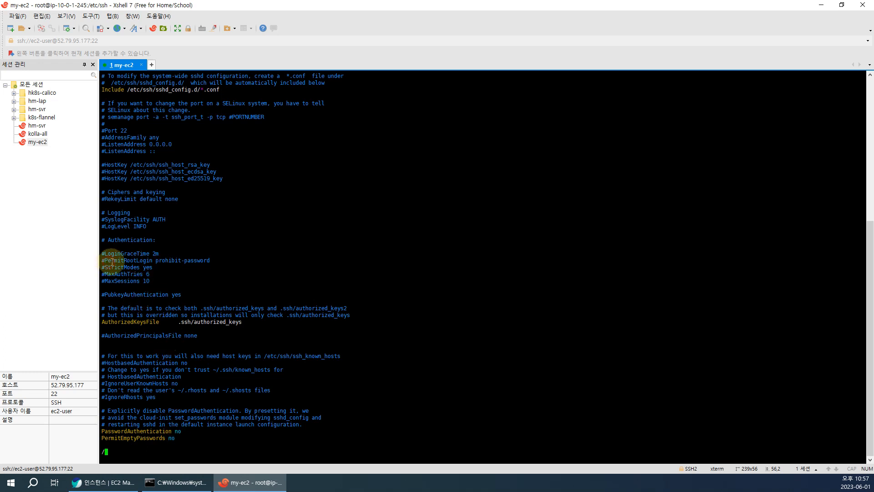
left_click_drag(109, 261, 181, 260)
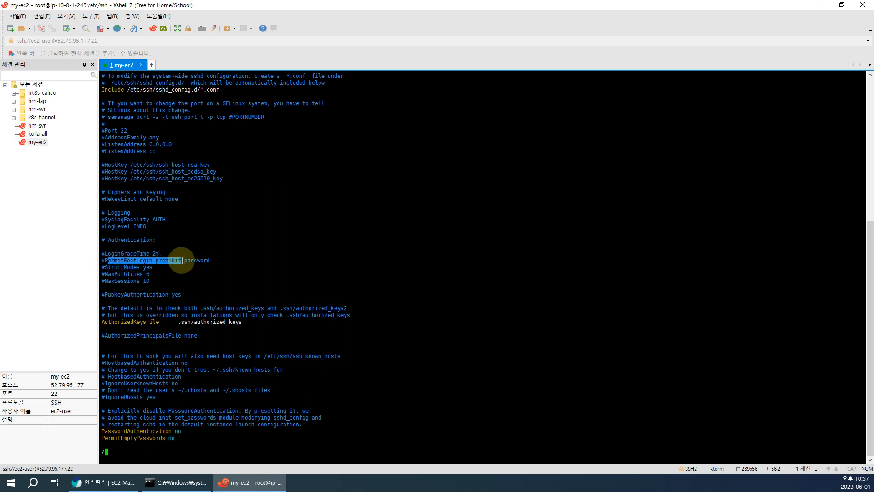
Review the user authentication settings in the my-ec2 session properties, closing them without changes
right_click(44, 144)
left_click(116, 324)
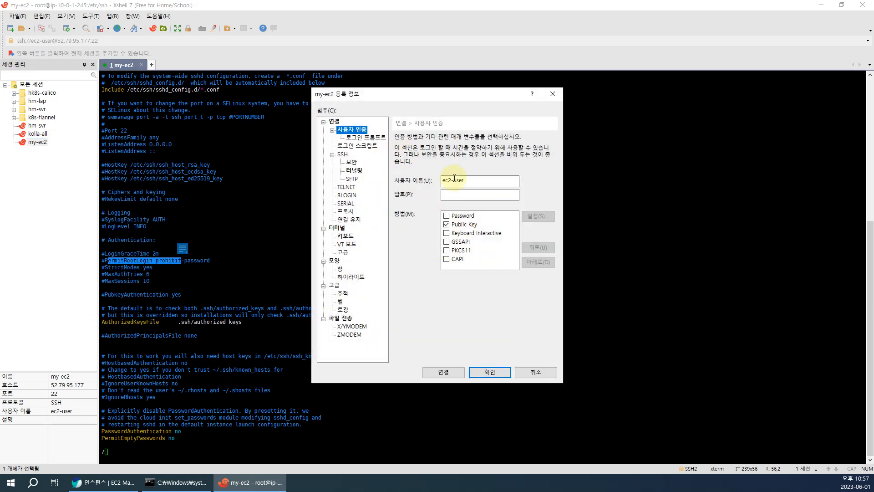
left_click_drag(471, 181, 429, 181)
left_click(464, 198)
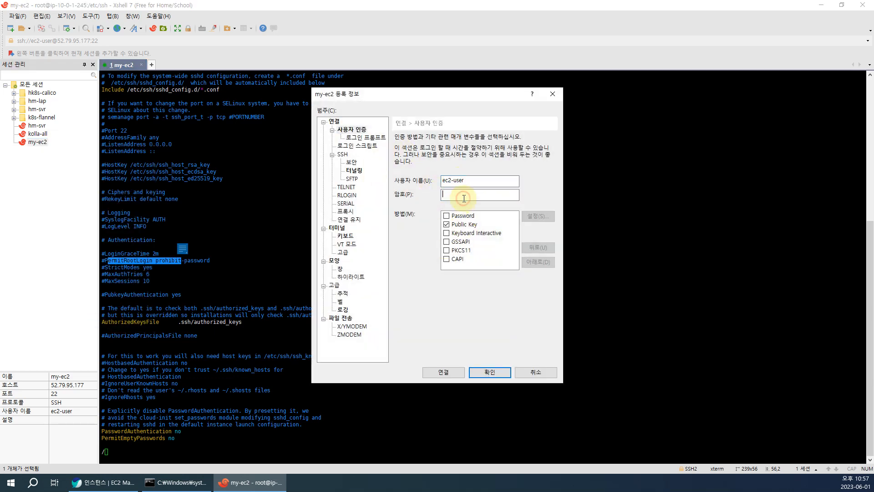
left_click(547, 374)
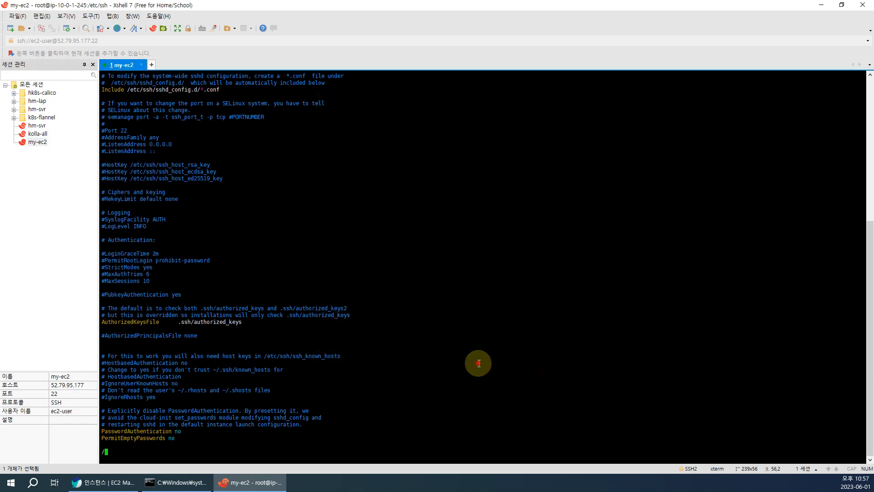
Quit vi without saving sshd_config
key("Escape")
type(":q!")
key("Return")
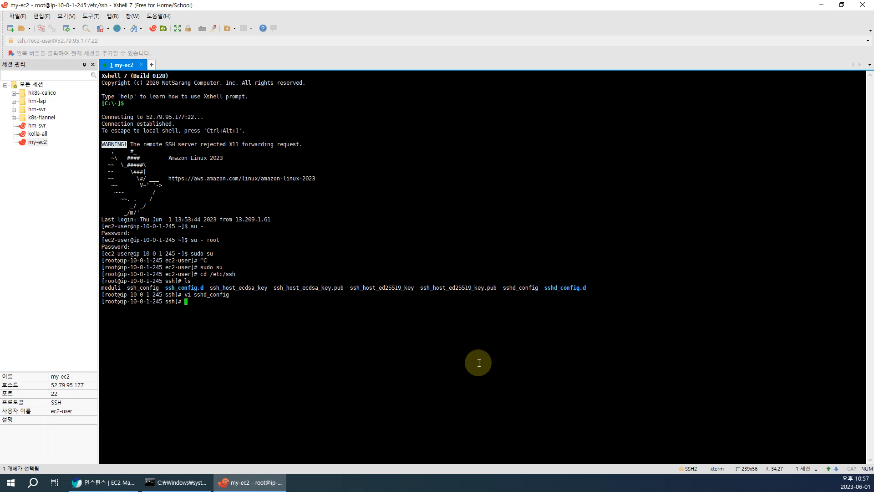
Install nginx on the instance with yum install -y nginx
type("xit")
key("BackSpace")
key("BackSpace")
key("BackSpace")
type("yum install -y nginx")
key("Return")
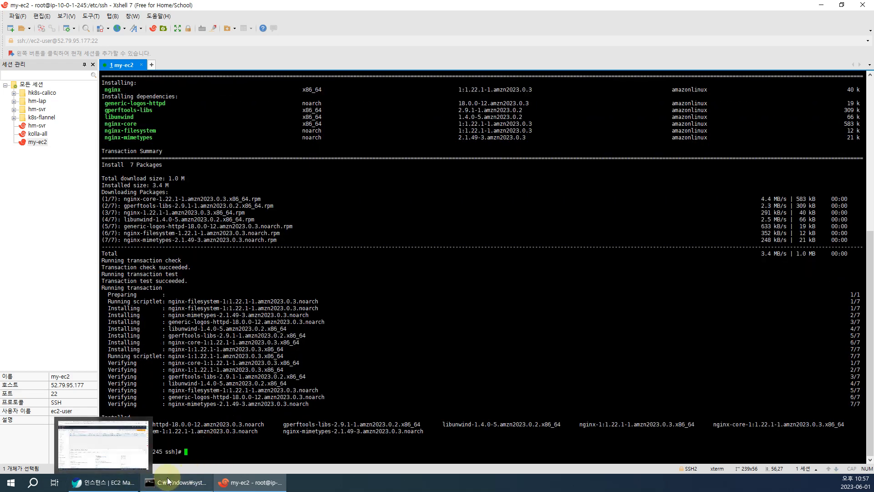
Switch to the browser, copy my-demo's public IPv4 address from the EC2 console and load it in the icmp search tab
left_click(130, 486)
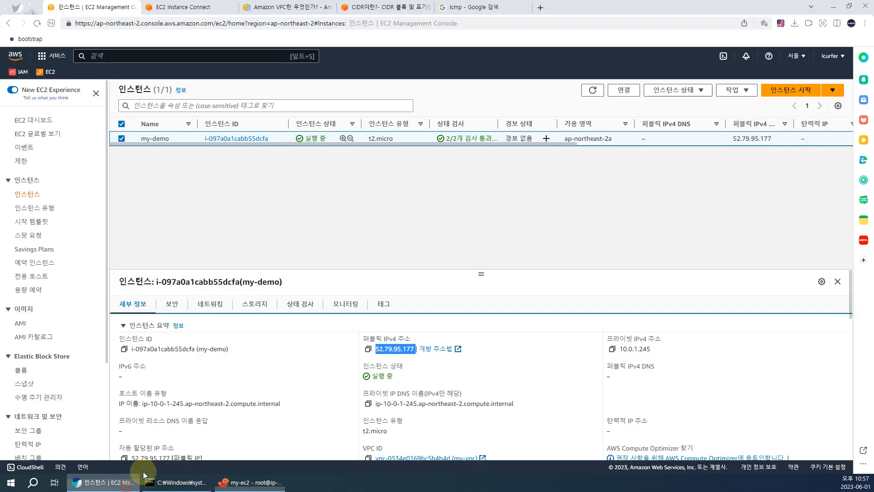
right_click(401, 356)
left_click(439, 223)
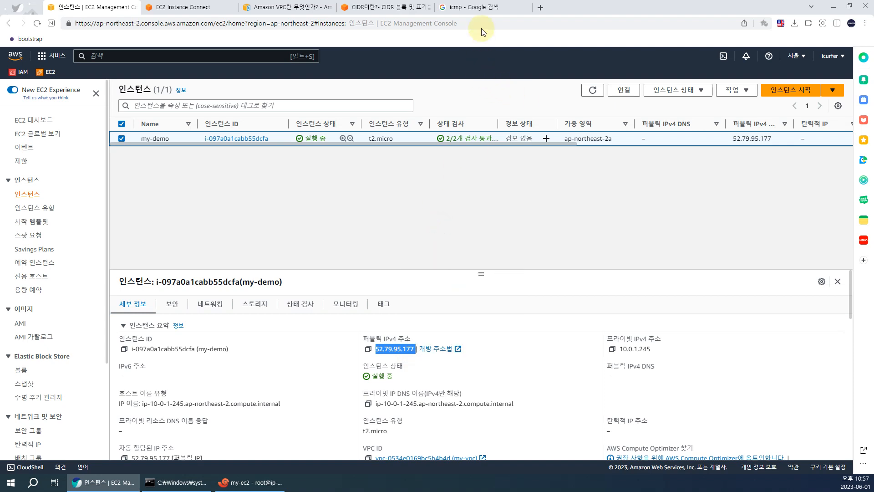
left_click(473, 7)
left_click(476, 24)
key("ctrl+v")
key("Return")
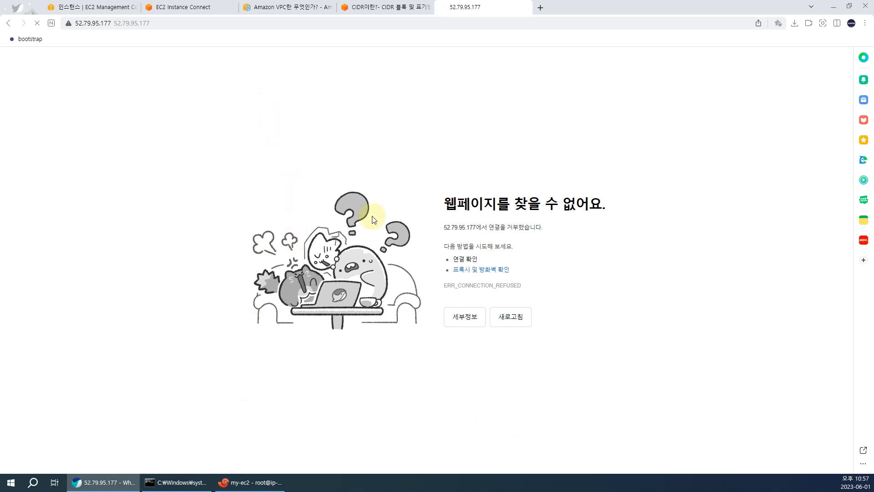
left_click(238, 279)
left_click(211, 243)
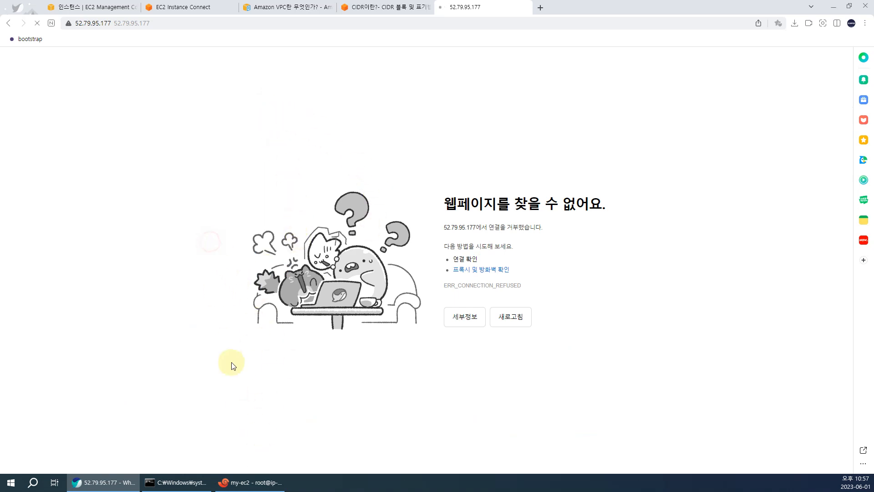
Switch back to Xshell and query the firewall service with systemctl status firwall and systemctl status firwalld
left_click(249, 485)
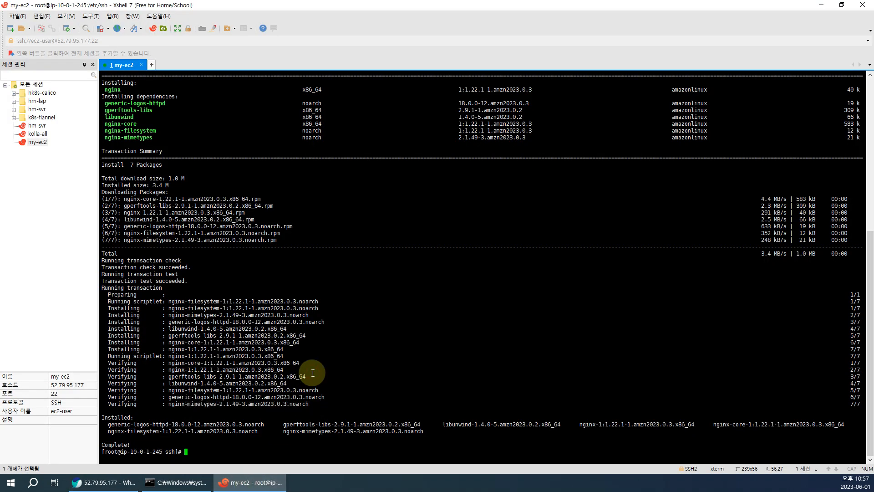
type("systemctl status firwall")
key("Return")
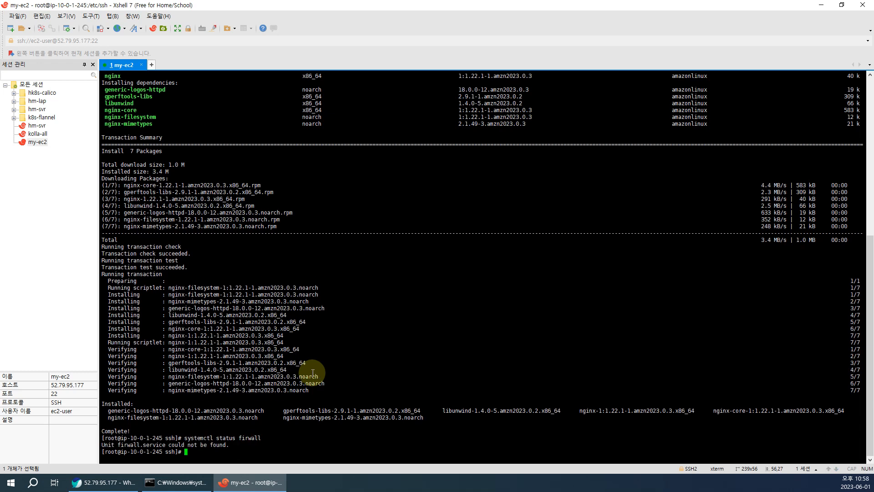
key("Up")
type("d")
key("Return")
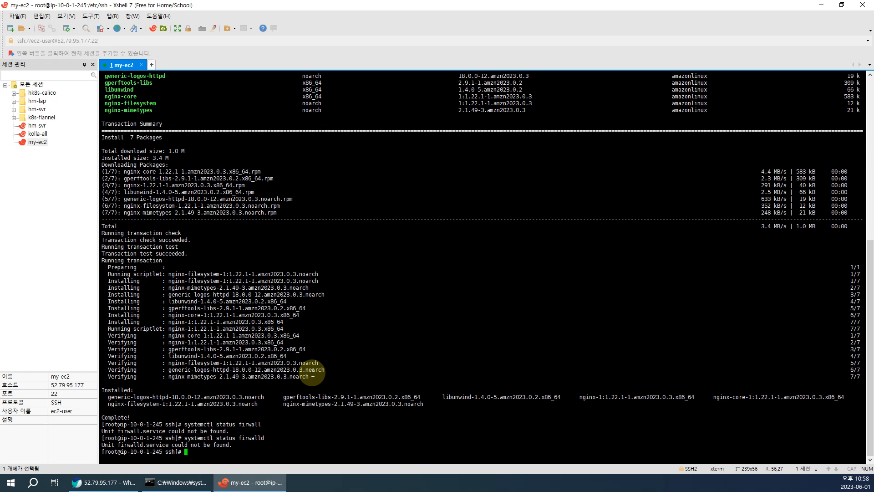
Check the SSH daemon's state with systemctl status sshd
key("Up")
key("BackSpace")
key("BackSpace")
key("BackSpace")
key("BackSpace")
key("BackSpace")
key("BackSpace")
key("BackSpace")
type("shd")
key("Return")
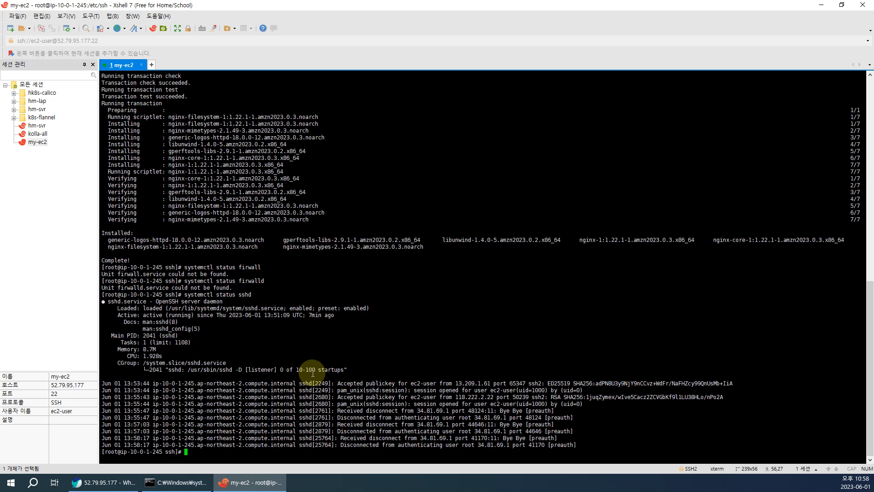
Enable and immediately start the web server with systemctl enable --now nginx
key("Up")
key("BackSpace")
key("BackSpace")
key("BackSpace")
key("BackSpace")
key("BackSpace")
key("BackSpace")
key("BackSpace")
key("BackSpace")
key("BackSpace")
key("BackSpace")
key("BackSpace")
key("BackSpace")
key("BackSpace")
key("BackSpace")
key("BackSpace")
key("BackSpace")
key("BackSpace")
key("BackSpace")
key("BackSpace")
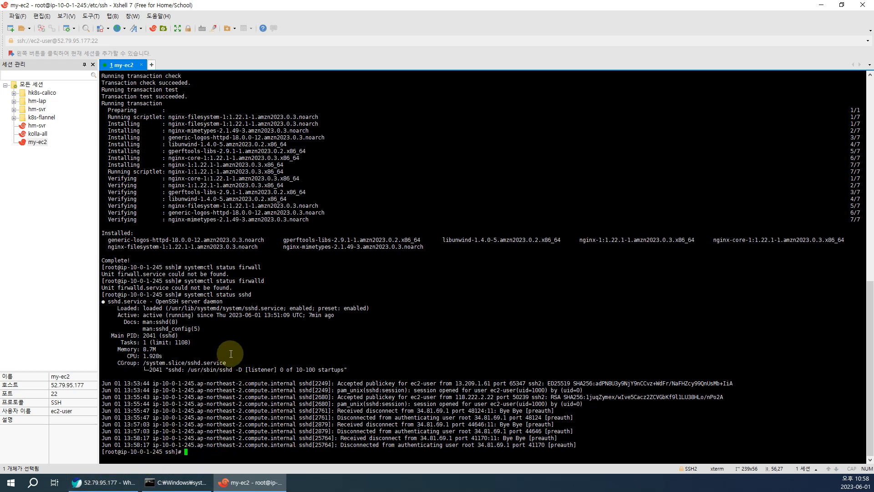
type("systemctl enable --now nginx")
key("Return")
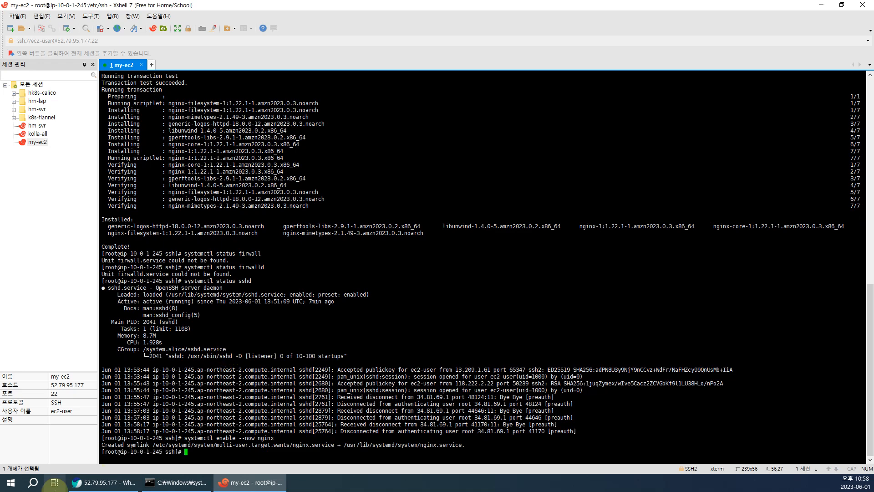
Check the web server's state with systemctl status nginx
key("Up")
key("BackSpace")
key("BackSpace")
key("BackSpace")
key("BackSpace")
key("BackSpace")
key("BackSpace")
key("BackSpace")
key("BackSpace")
key("BackSpace")
key("BackSpace")
key("BackSpace")
key("BackSpace")
key("BackSpace")
key("BackSpace")
key("BackSpace")
key("BackSpace")
key("BackSpace")
key("BackSpace")
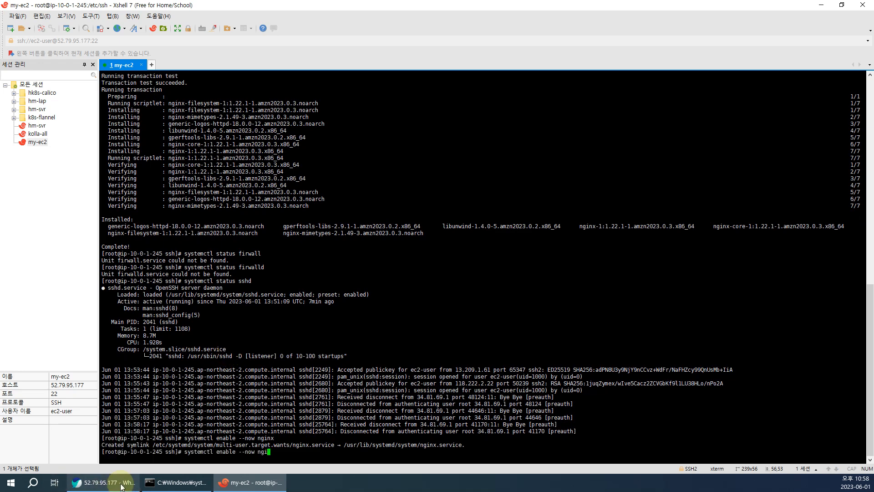
type("status nginx")
key("Return")
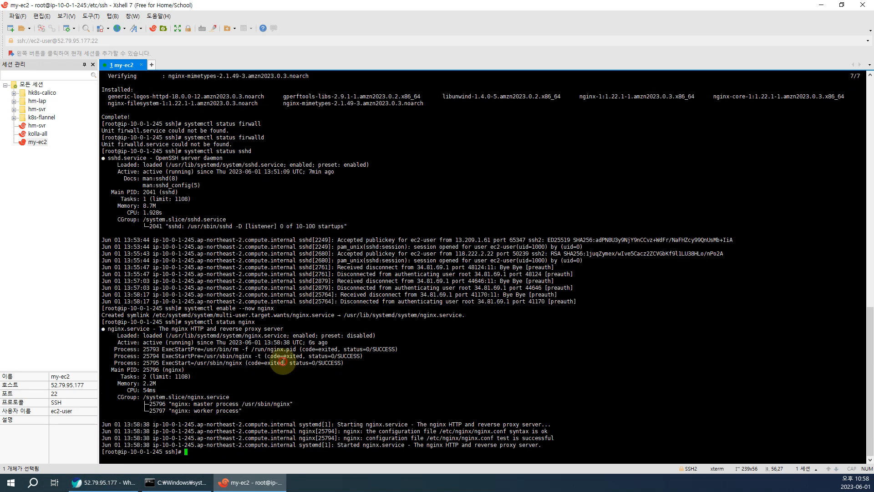
Switch to the browser, reload the 52.79.95.177 page and examine its content
left_click(104, 482)
key("F5")
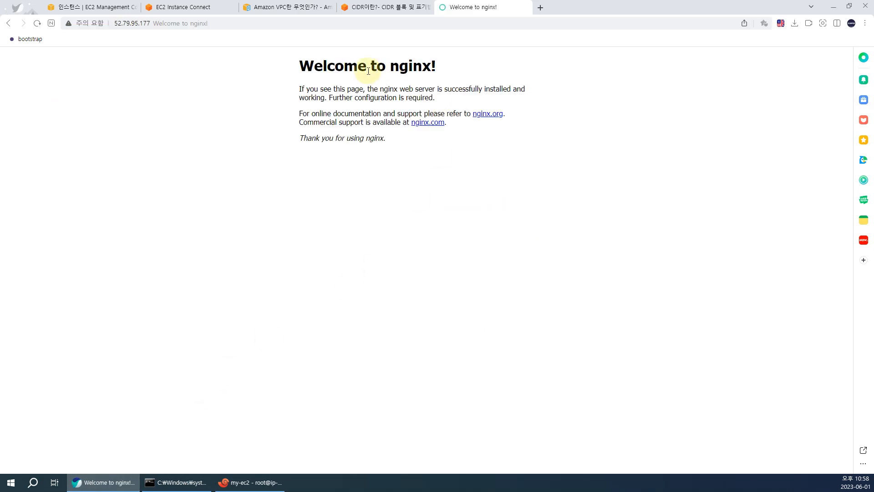
left_click_drag(323, 66, 415, 157)
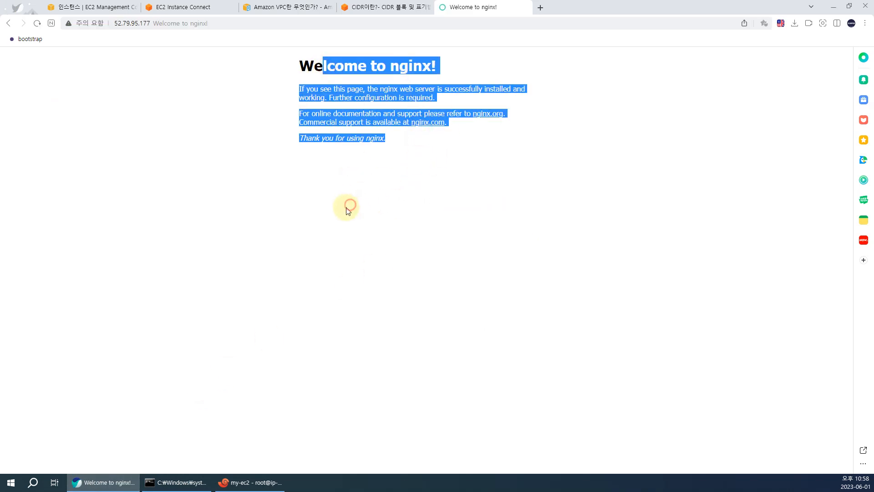
left_click(471, 254)
left_click_drag(314, 66, 390, 177)
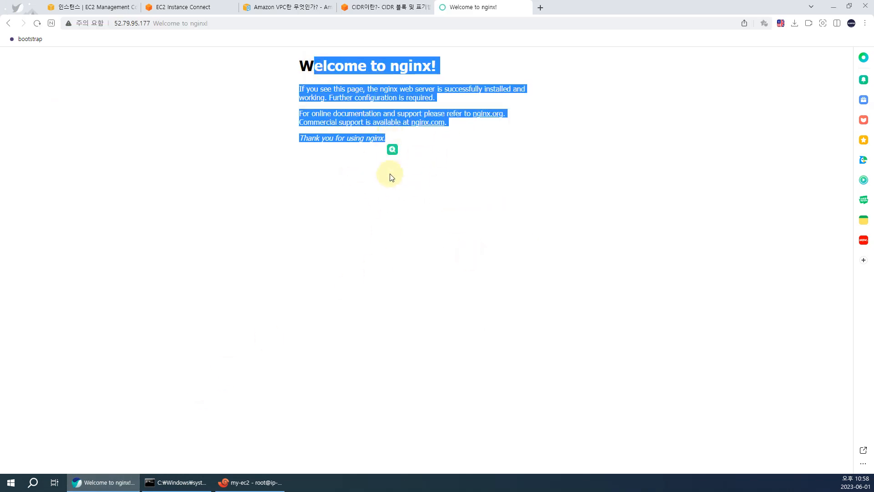
left_click(318, 336)
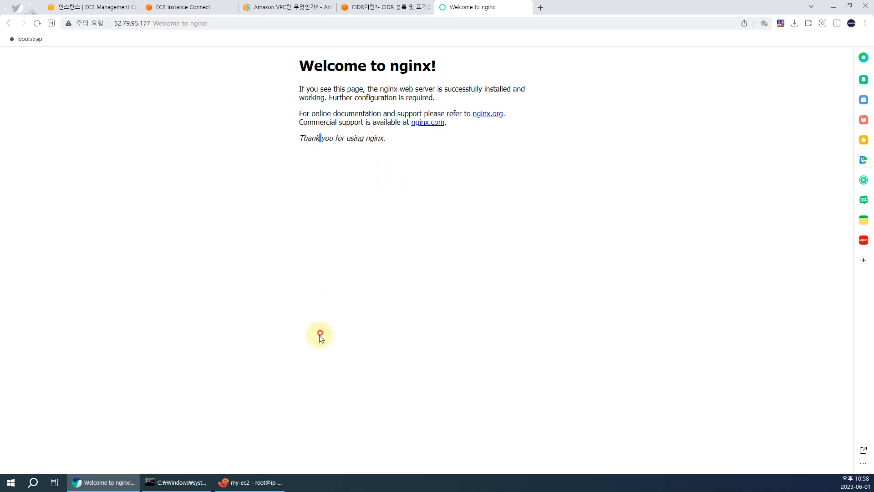
Open the my-sg security group's inbound rules for editing in the EC2 console
left_click(191, 9)
left_click(93, 7)
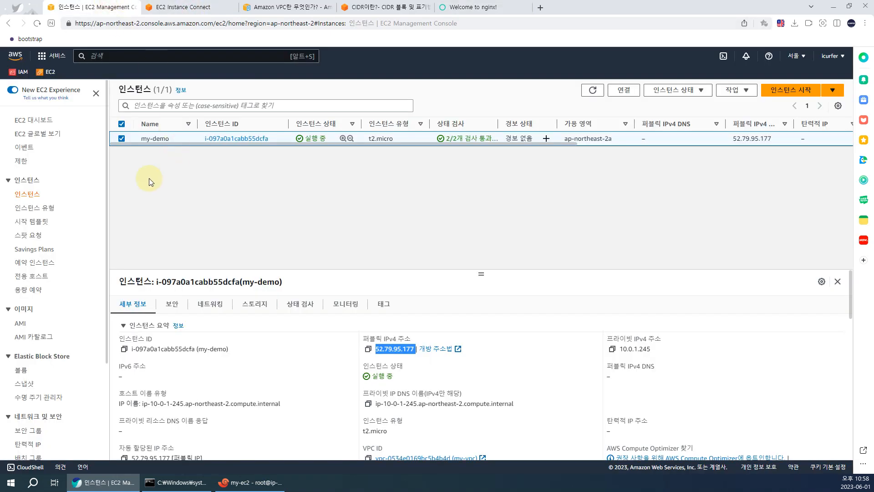
scroll(42, 361, "down", 1)
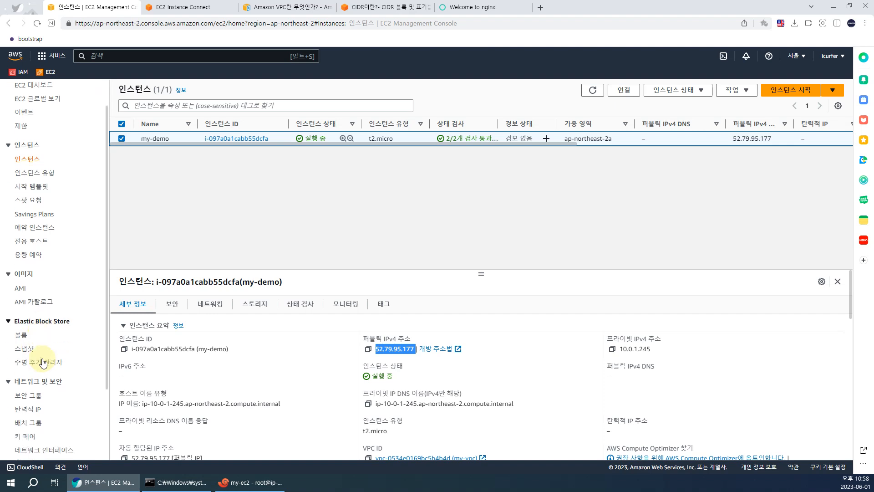
scroll(44, 362, "down", 1)
left_click(32, 374)
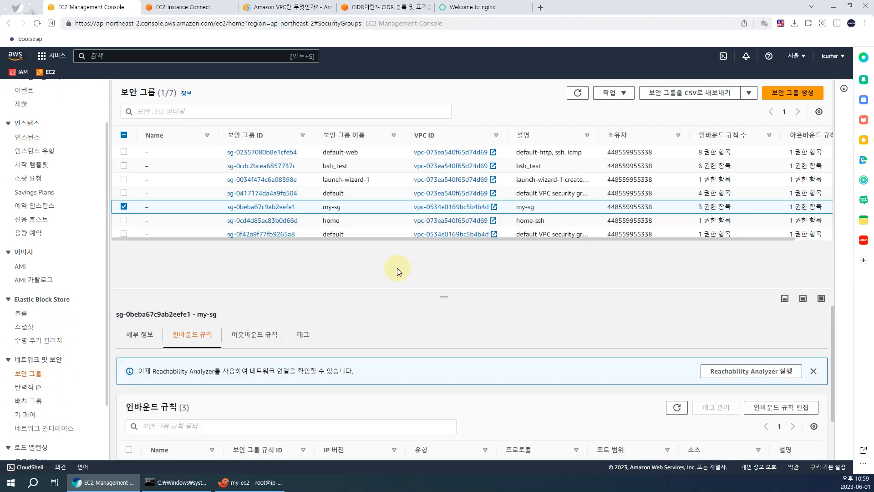
scroll(274, 367, "down", 1)
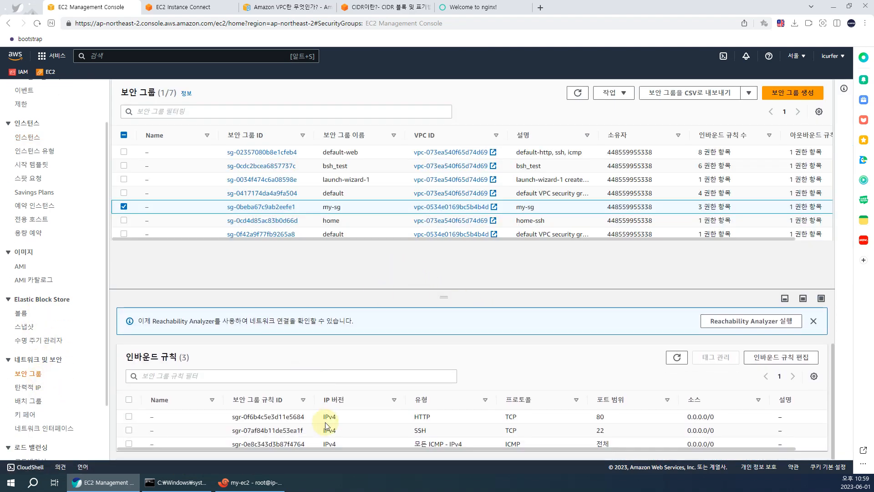
left_click(760, 358)
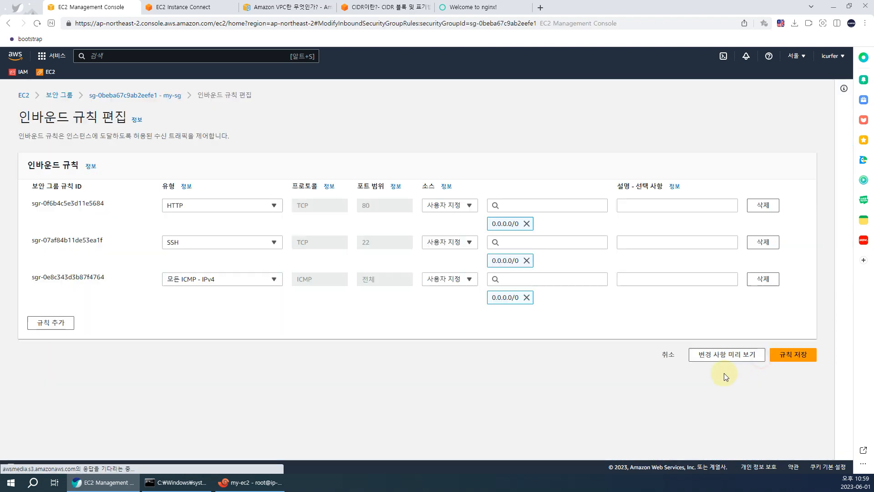
Delete the HTTP port 80 inbound rule from my-sg and save the rules
left_click(253, 213)
left_click(294, 208)
left_click(764, 206)
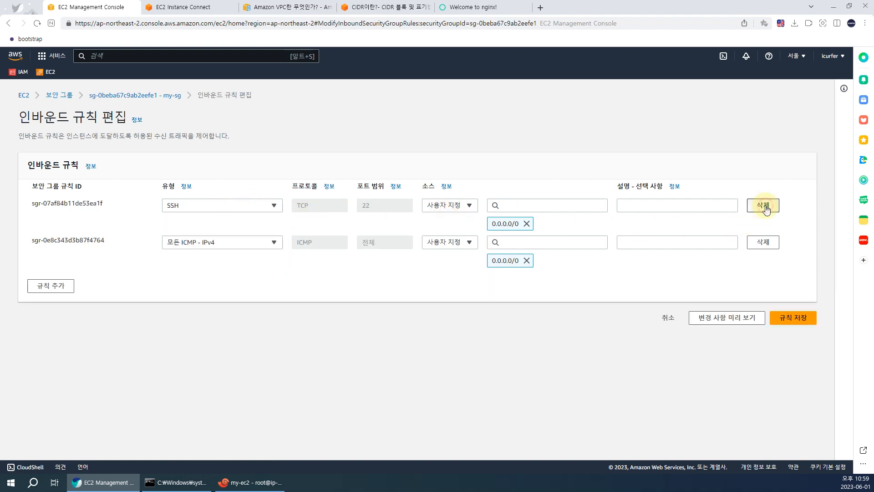
left_click(784, 320)
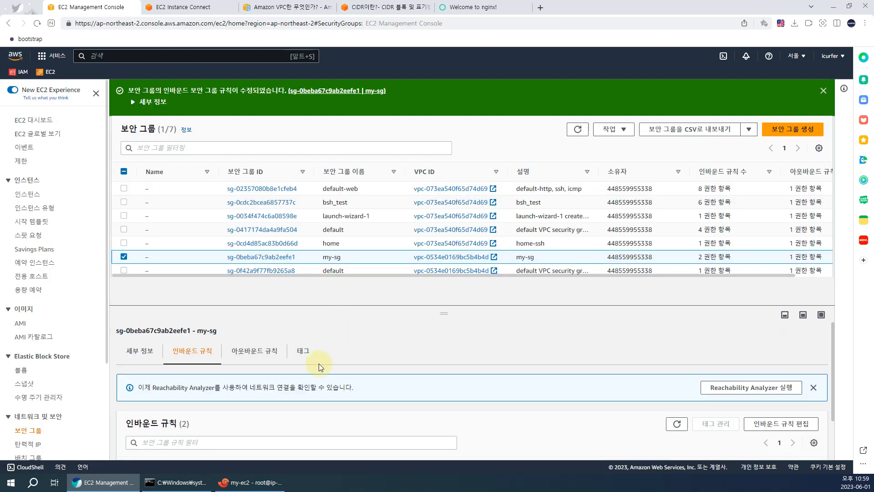
Copy the 52.79.95.177 address from the nginx page and load it in a new browser tab to test web access
left_click(473, 7)
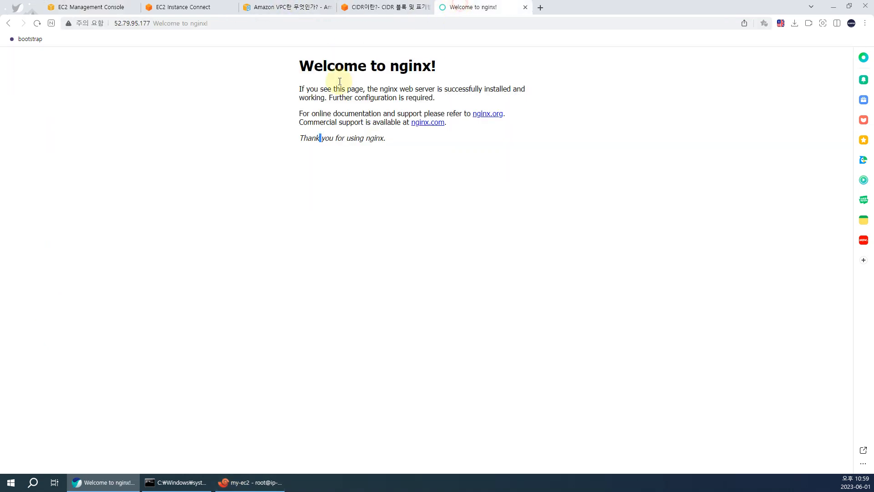
left_click(152, 23)
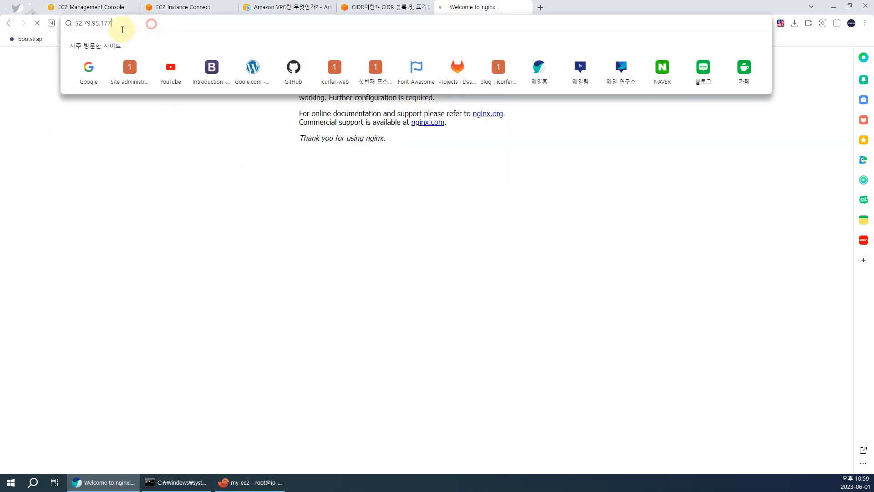
left_click_drag(123, 29, 95, 33)
double_click(126, 27)
key("ctrl+c")
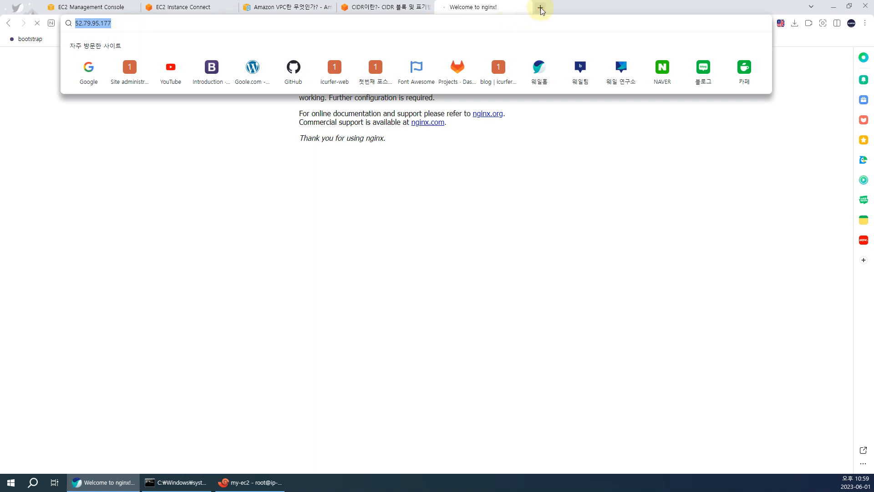
left_click(540, 8)
key("ctrl+v")
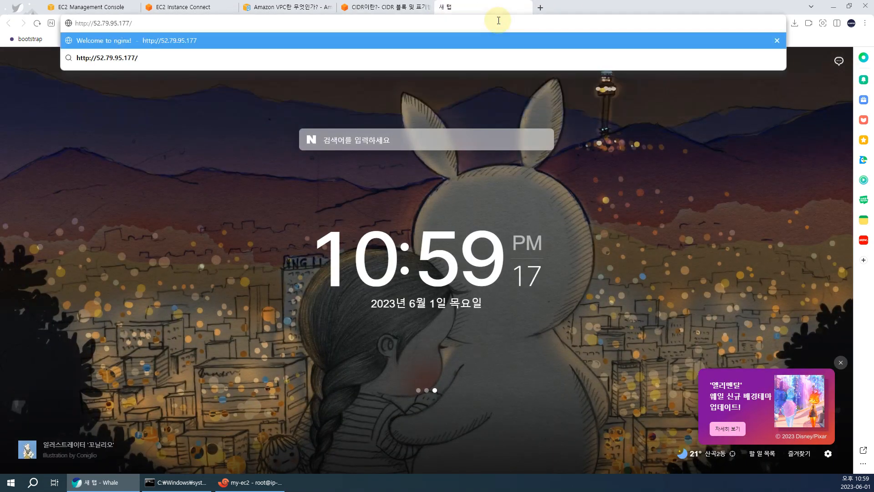
key("Return")
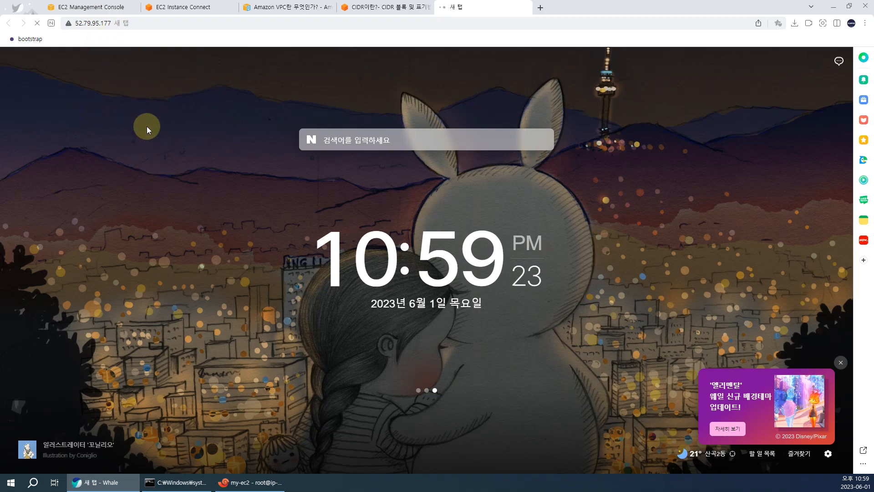
Add an HTTP port 80 inbound rule with source 0.0.0.0/0 to my-sg and save the rules
left_click(112, 7)
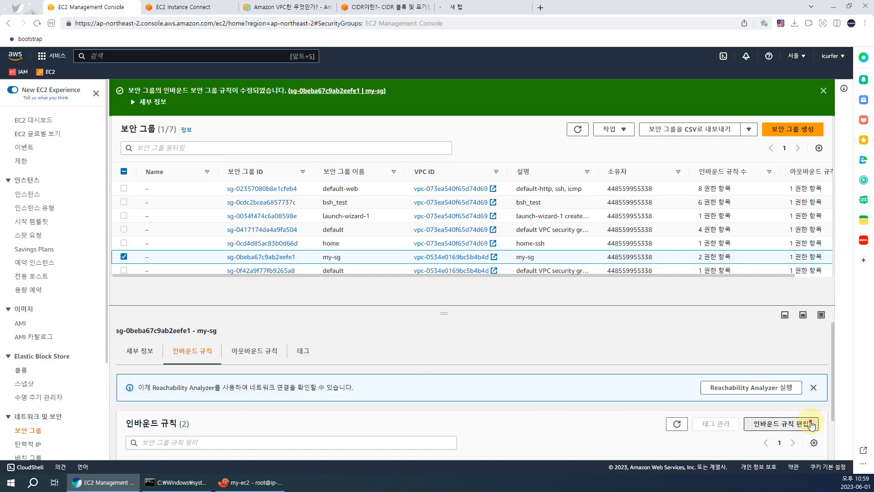
left_click(781, 423)
left_click(55, 286)
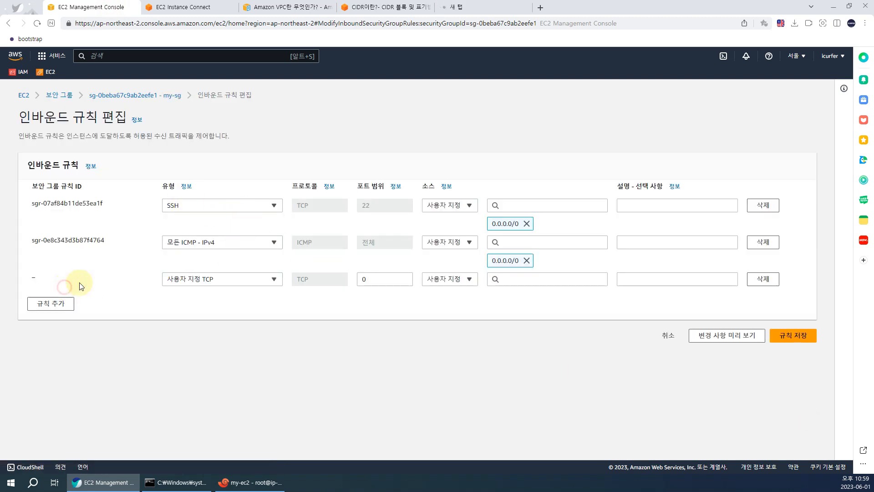
left_click(264, 281)
scroll(209, 233, "down", 5)
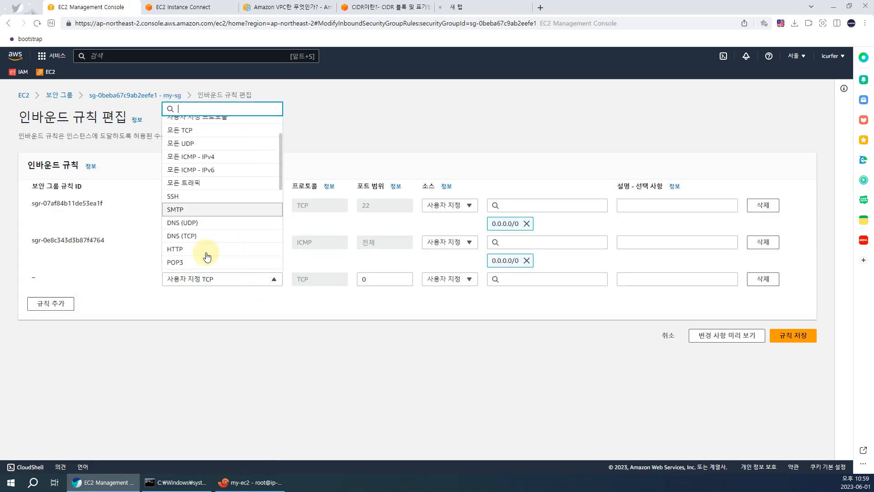
left_click(203, 225)
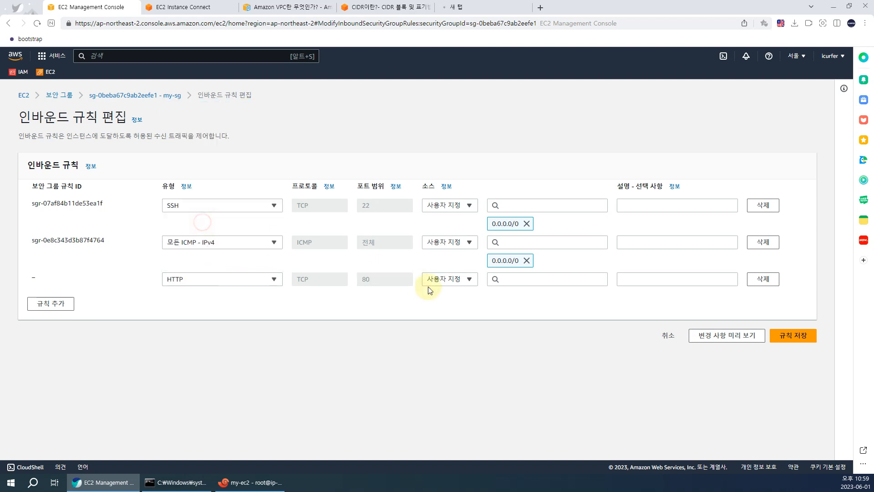
left_click(535, 277)
left_click(534, 132)
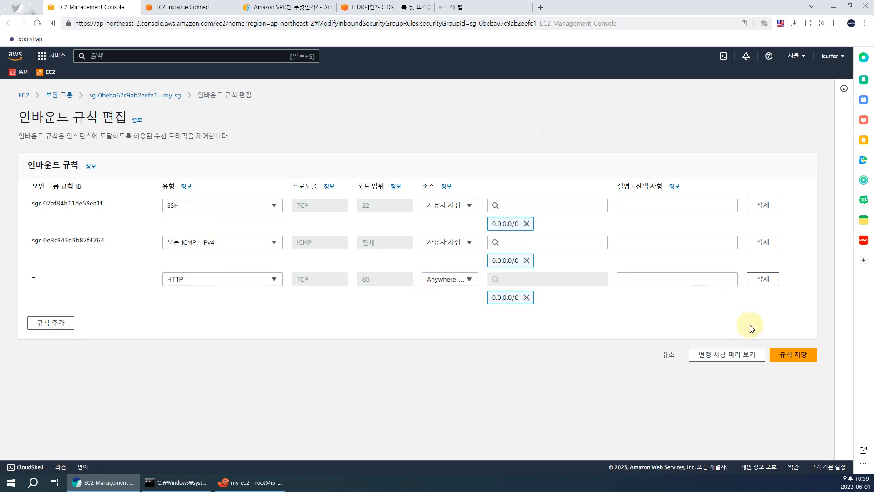
left_click(782, 353)
Review my-sg's inbound rules, then reopen 52.79.95.177 in the browser and examine the page text
left_click(471, 12)
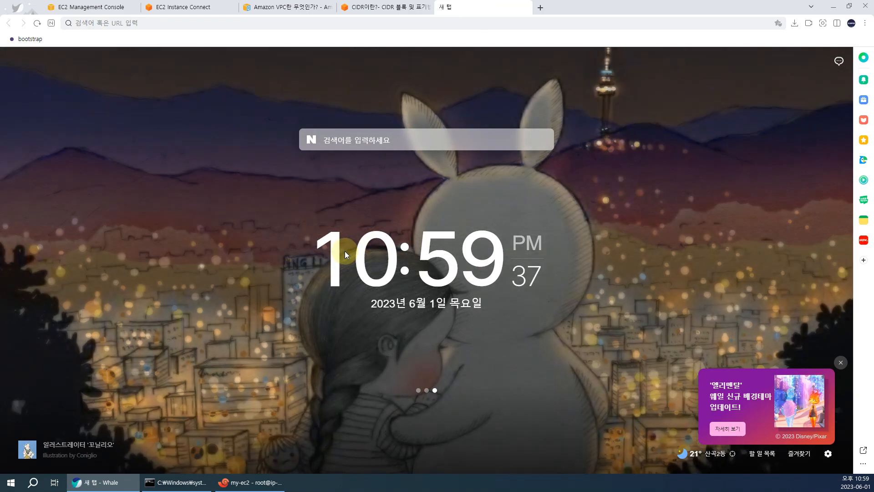
left_click(84, 8)
scroll(337, 355, "down", 2)
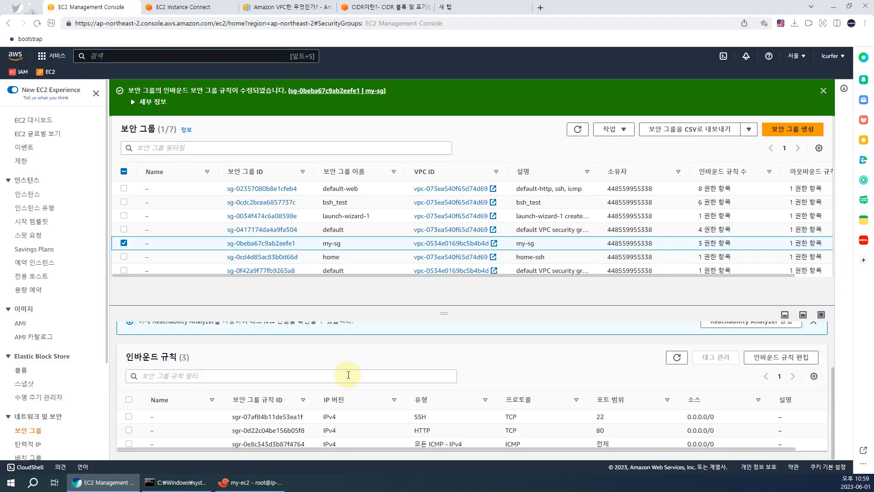
left_click(483, 7)
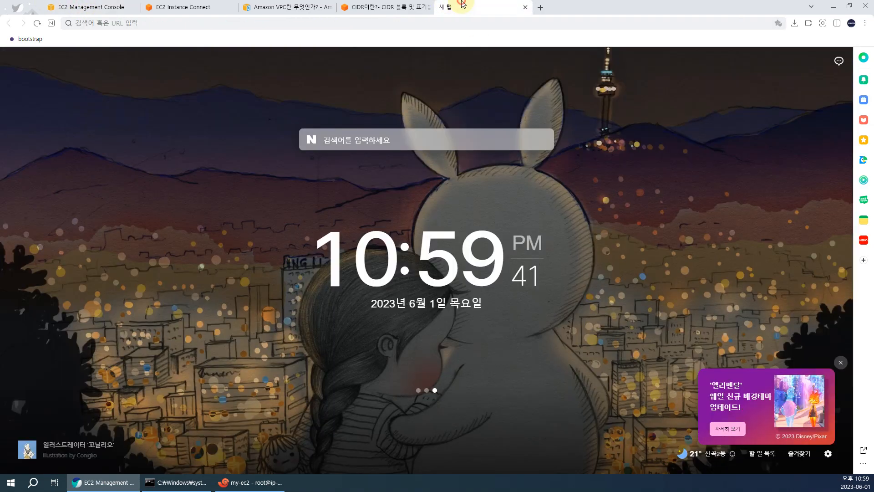
left_click(197, 24)
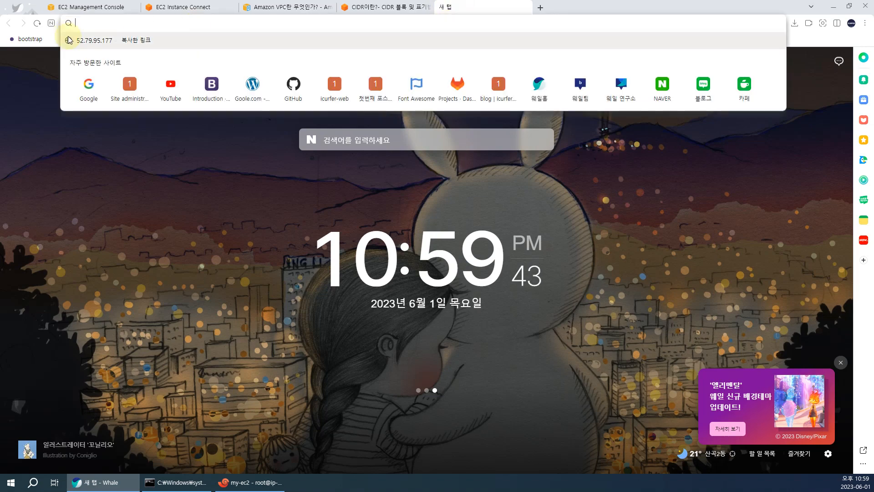
left_click(85, 40)
left_click_drag(402, 142, 296, 65)
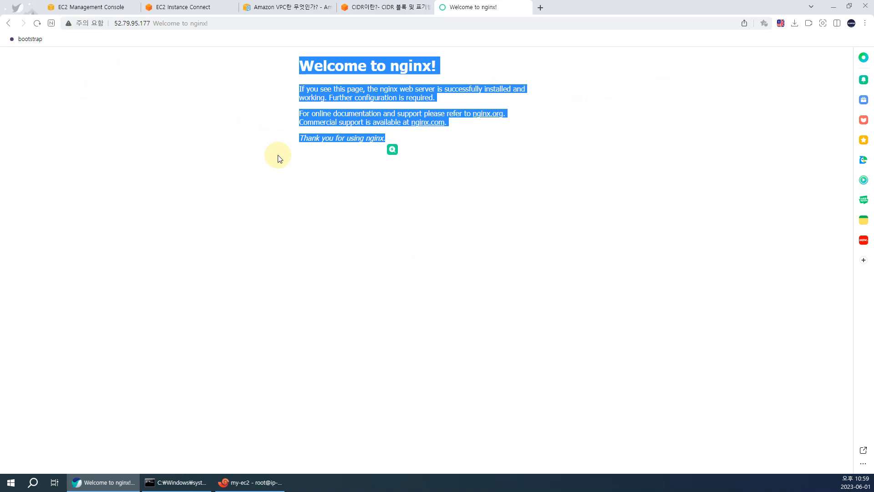
Switch to the my-ec2 session in Xshell and list the contents of /etc/nginx/
left_click(251, 482)
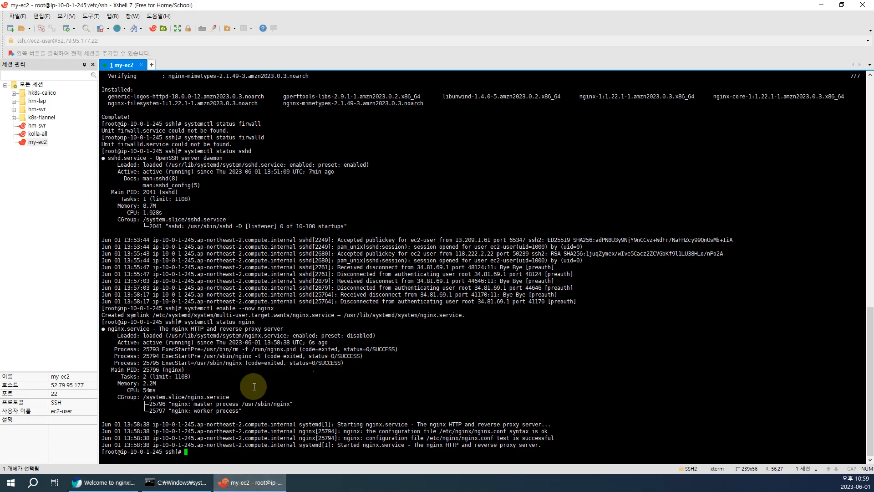
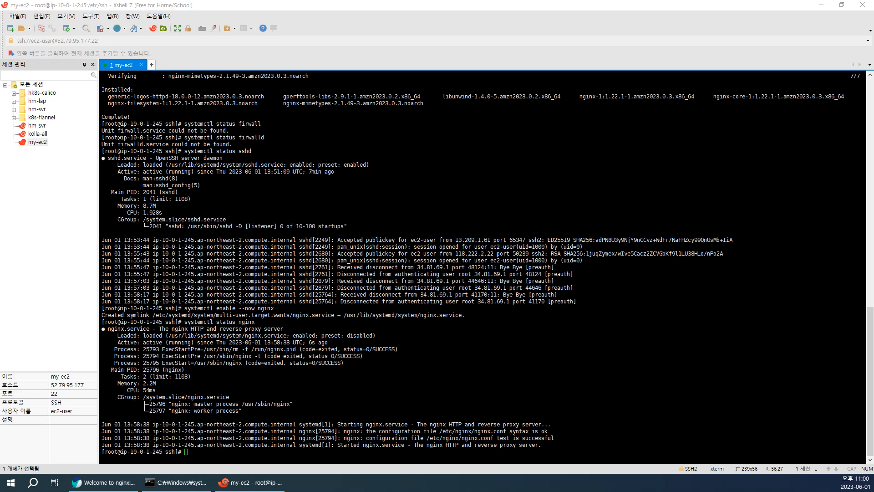
left_click(285, 258)
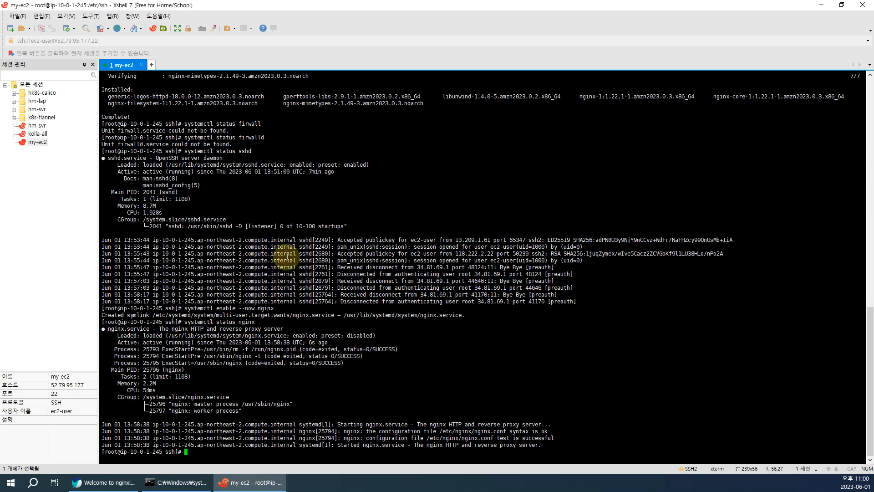
type("cd /etc/nginx/h")
key("BackSpace")
key("Return")
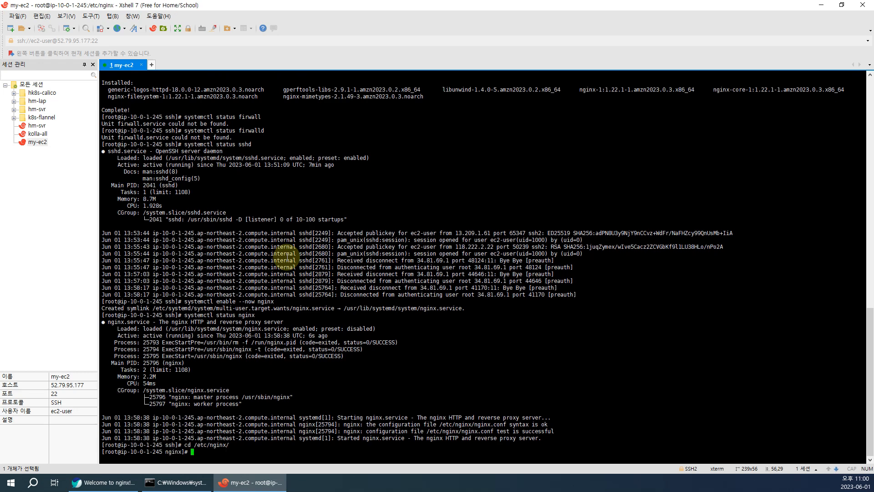
type("ls")
key("Return")
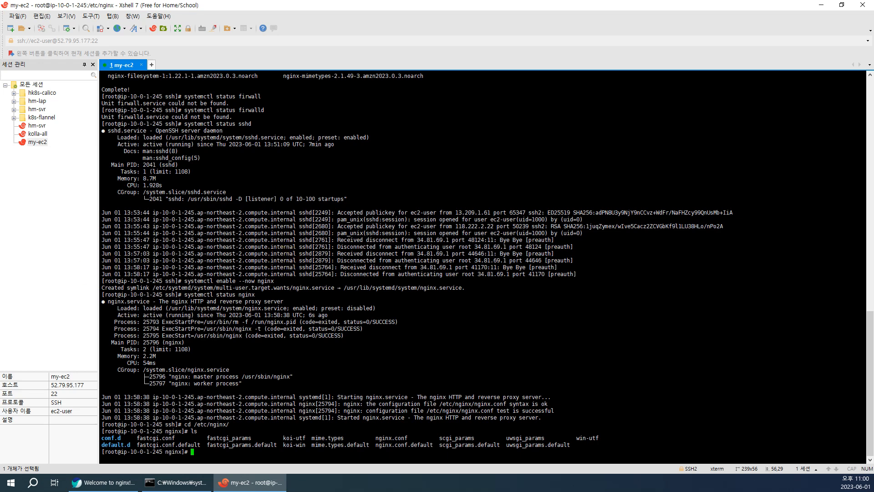
Change to the /usr/share/nginx/ directory and list its contents
left_click(463, 383)
type("cd /var/www")
key("BackSpace")
key("BackSpace")
key("BackSpace")
key("BackSpace")
key("BackSpace")
key("BackSpace")
type("usr/share/nginx/")
key("Return")
type("ls")
key("Return")
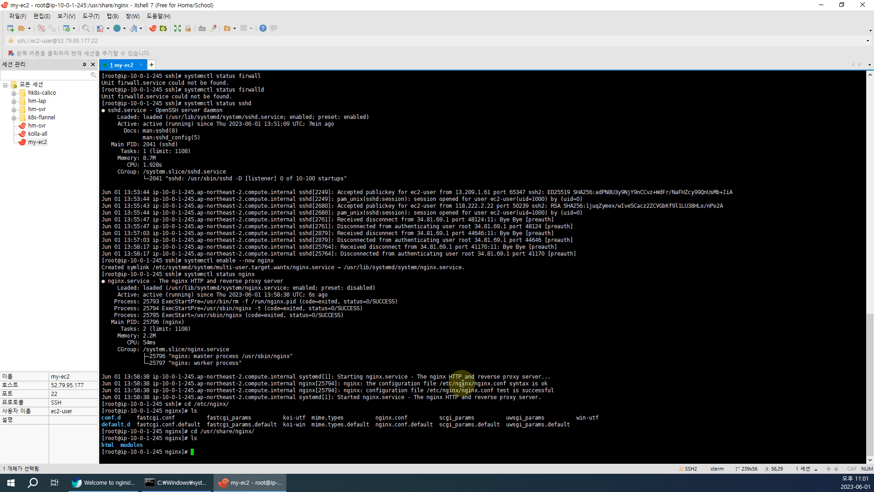
Enter the html directory, list its files, and print the working directory on a cleared screen
type("cd html/")
key("Return")
type("l;s")
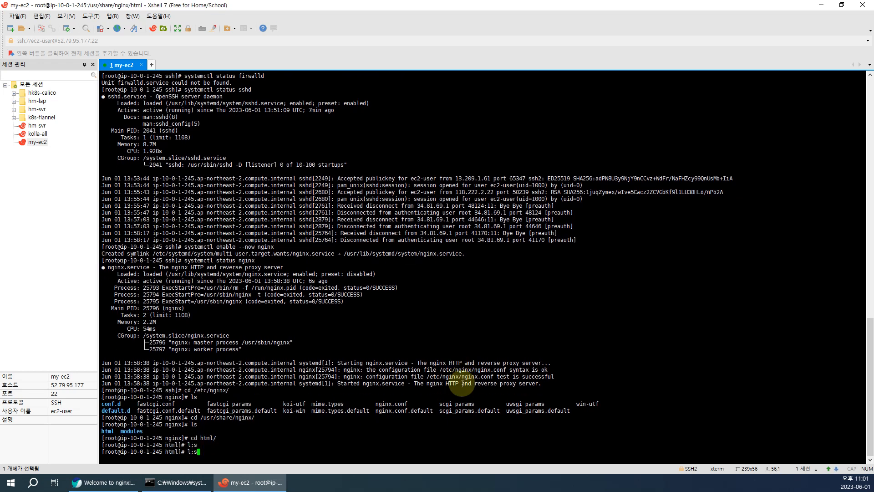
key("Return")
type("ls")
key("Return")
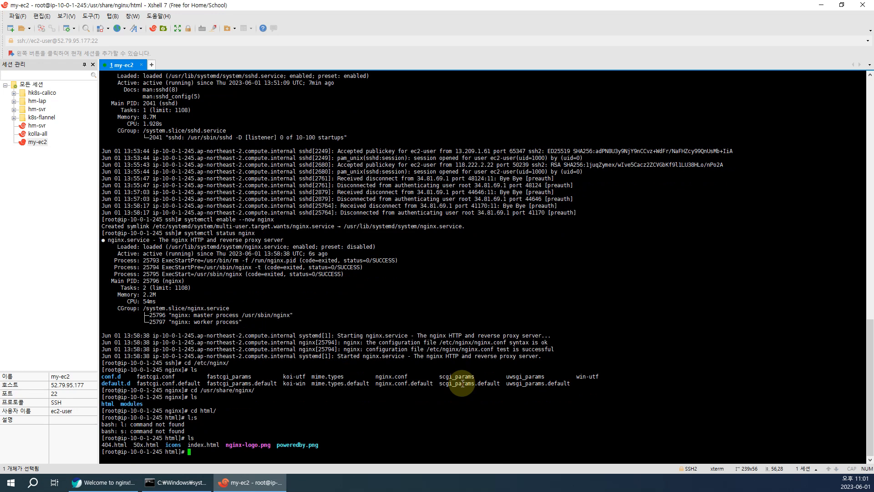
key("ctrl+l")
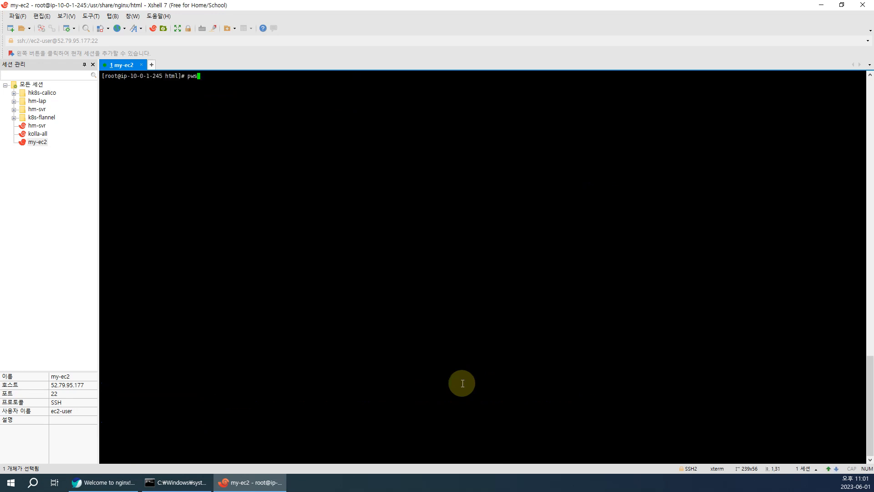
key("Return")
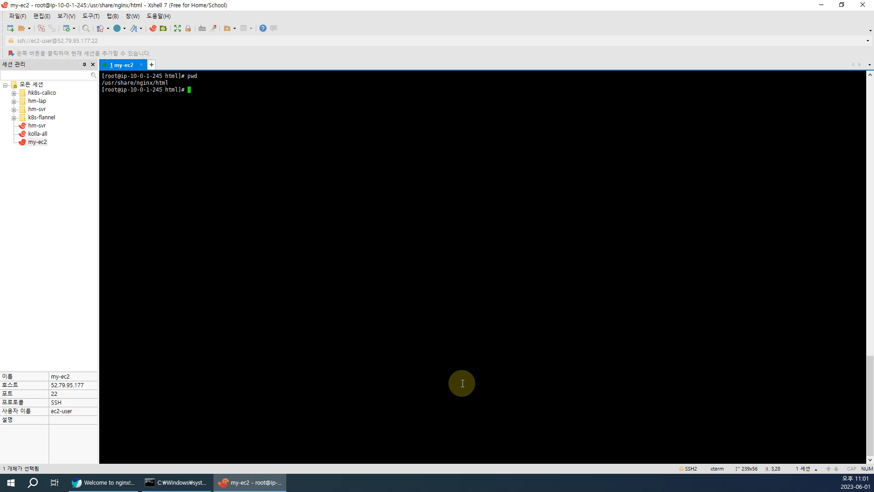
Change the title element in index.html to icurfer with vi, then save and exit
type("vi index.html")
key("Return")
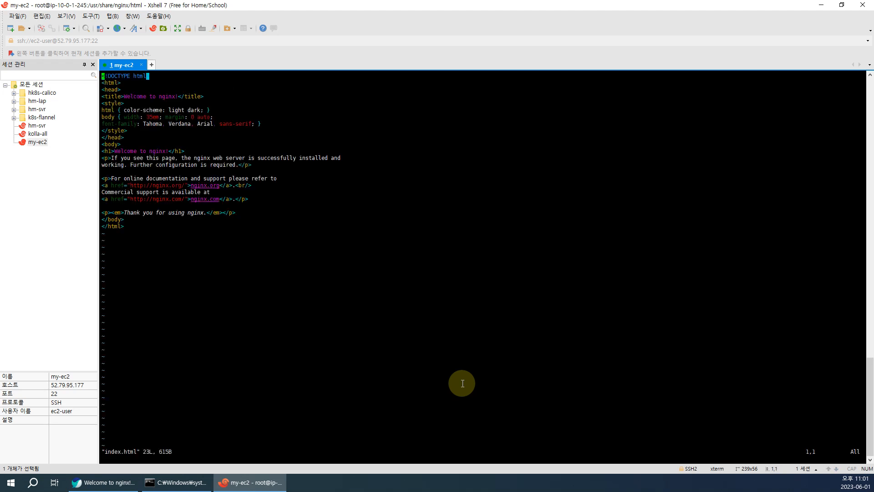
key("Down")
key("Down")
key("Down")
key("Right")
key("Right")
key("Right")
key("Right")
key("Right")
key("Right")
key("A")
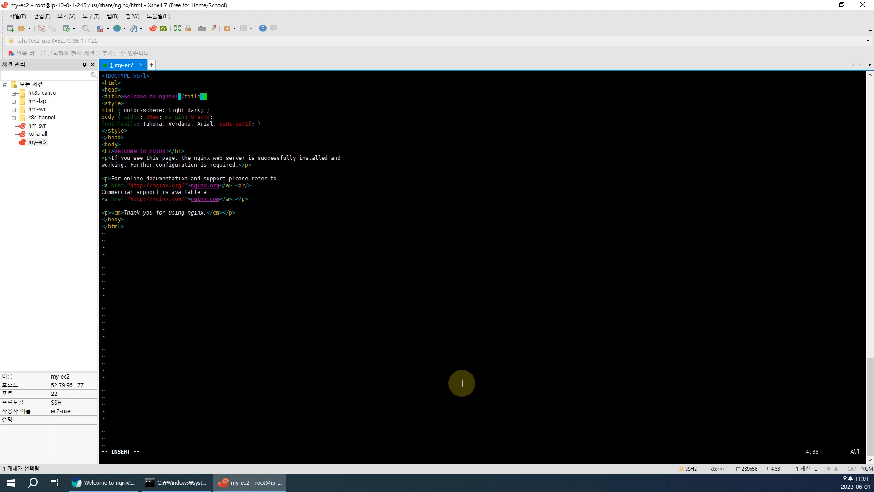
key("Left")
key("Left")
key("Left")
key("BackSpace")
key("BackSpace")
key("BackSpace")
key("BackSpace")
key("BackSpace")
key("BackSpace")
key("BackSpace")
key("BackSpace")
key("BackSpace")
key("BackSpace")
key("BackSpace")
key("BackSpace")
key("BackSpace")
key("BackSpace")
key("Delete")
key("Delete")
key("Delete")
type("icurfer")
key("Escape")
type(":wq")
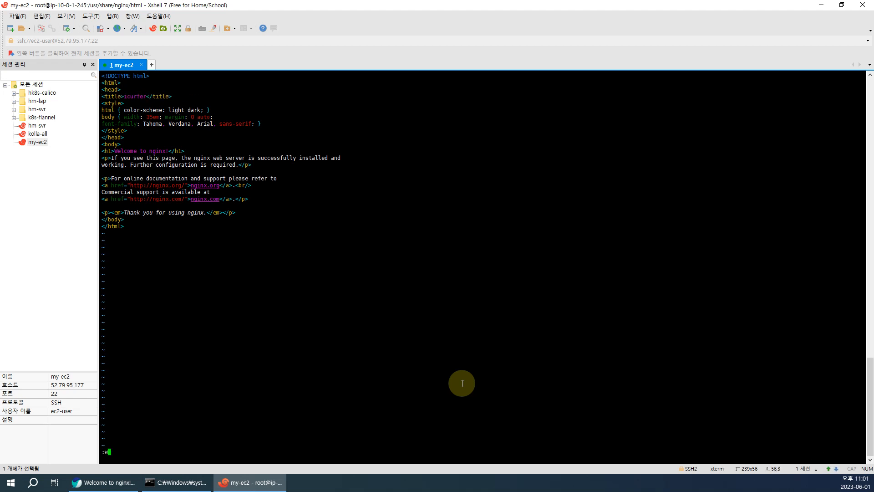
key("Return")
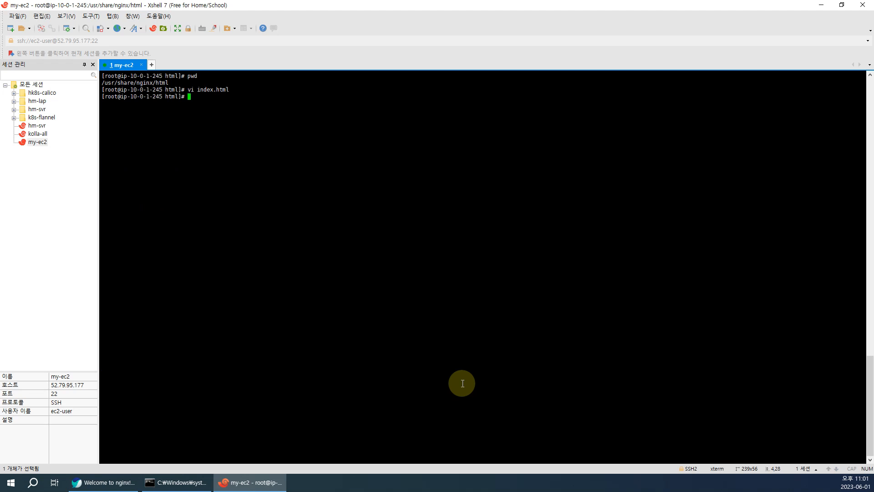
Switch to the browser and reload the 52.79.95.177 page to check its title
left_click(116, 482)
key("F5")
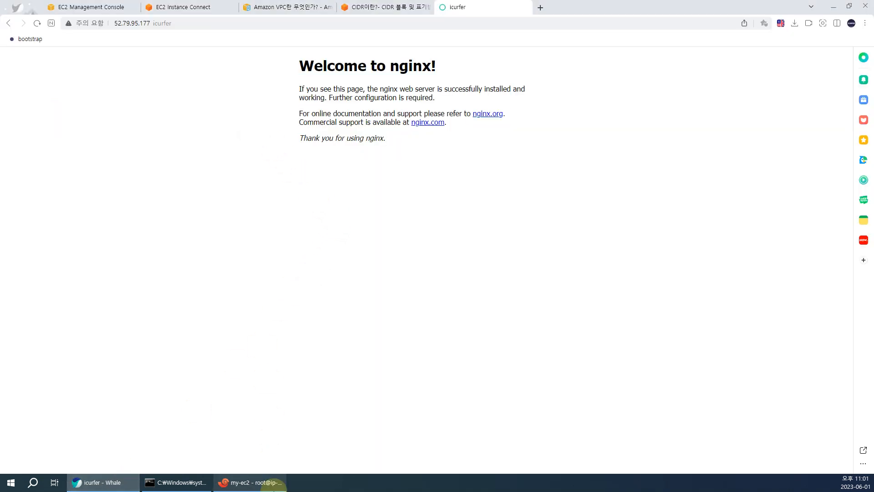
Reopen index.html with vi in the Xshell session, replace the h1 heading text with icurfer, and save the file
left_click(273, 482)
key("Up")
key("Return")
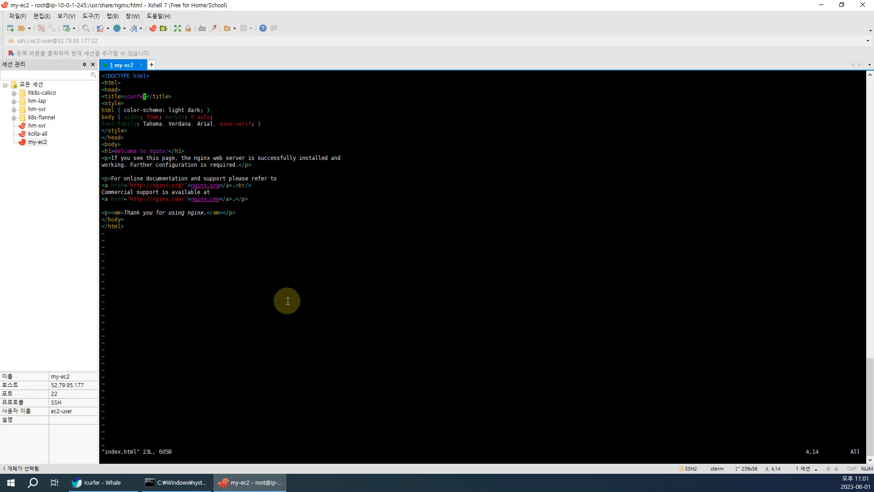
left_click(102, 482)
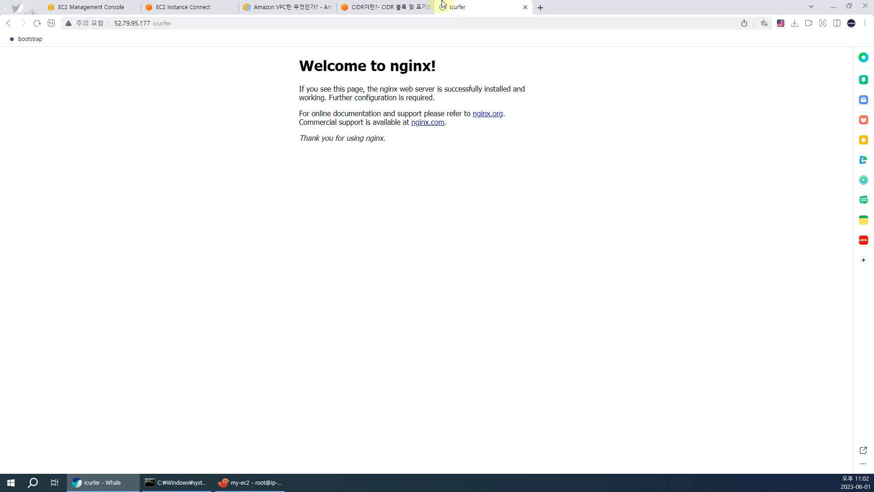
left_click(262, 478)
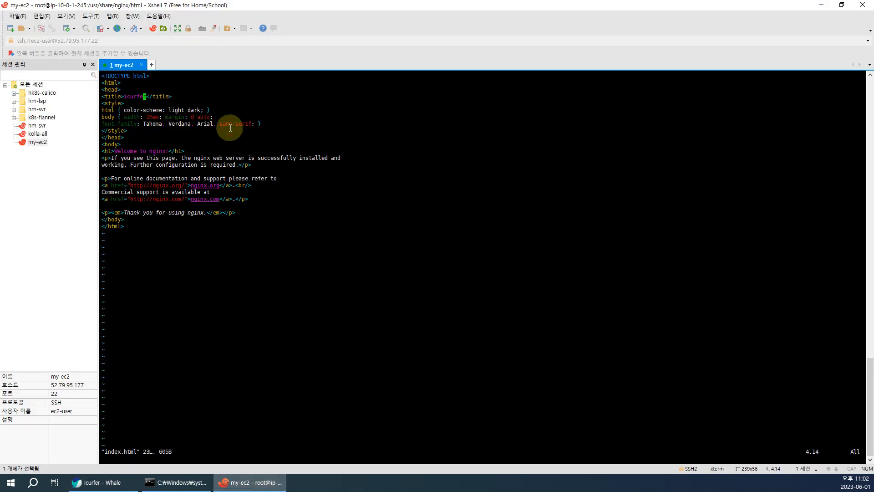
key("Down")
key("Down")
key("Down")
key("Down")
key("Down")
key("Down")
key("Down")
key("Down")
key("Left")
key("Left")
key("Left")
key("Left")
key("Left")
key("Left")
key("Left")
key("Left")
key("Left")
type("iicurfer")
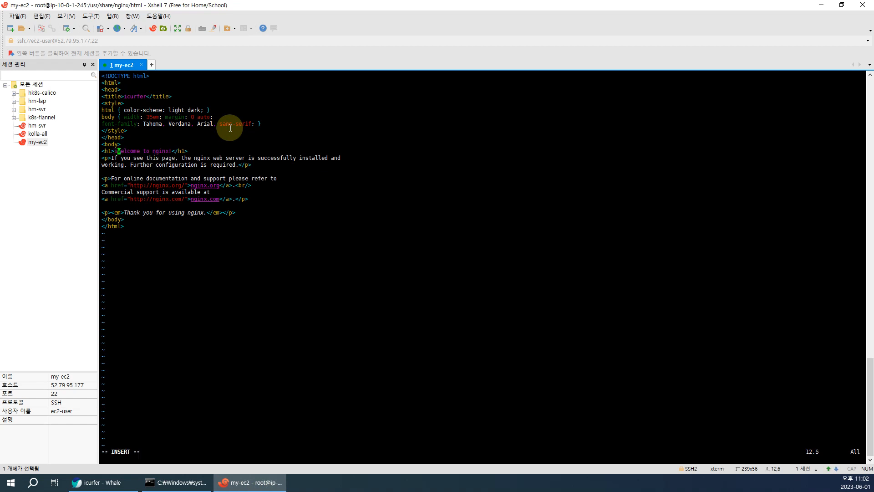
key("Delete")
key("Delete")
key("Delete")
key("Delete")
key("Delete")
key("Delete")
key("Delete")
key("Delete")
key("Delete")
key("Delete")
key("Delete")
key("Delete")
key("Delete")
key("Delete")
key("Delete")
key("Delete")
key("Escape")
type(":wq")
key("Return")
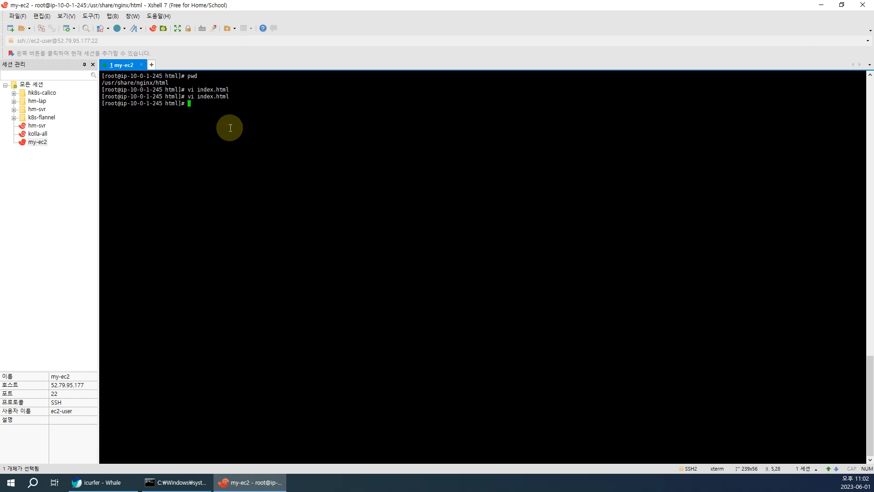
Switch to the browser to check the 52.79.95.177 page's heading, and review my-sg's inbound rules in the EC2 console
left_click(103, 482)
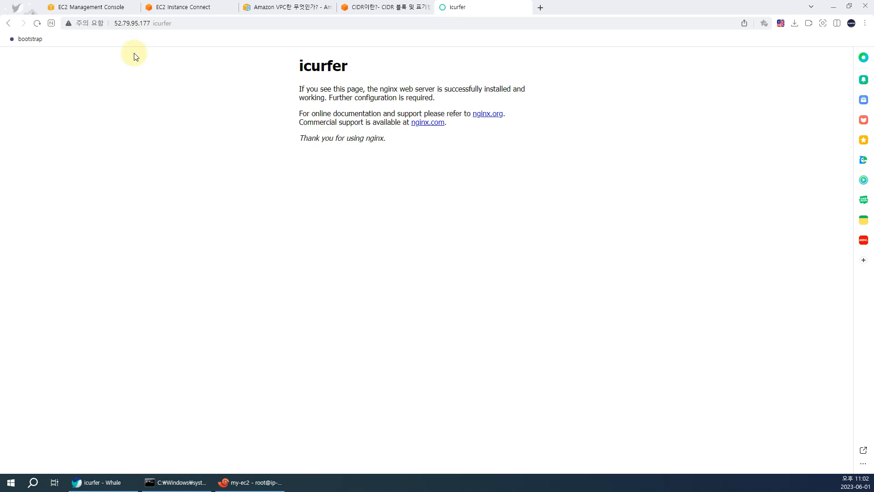
left_click(184, 7)
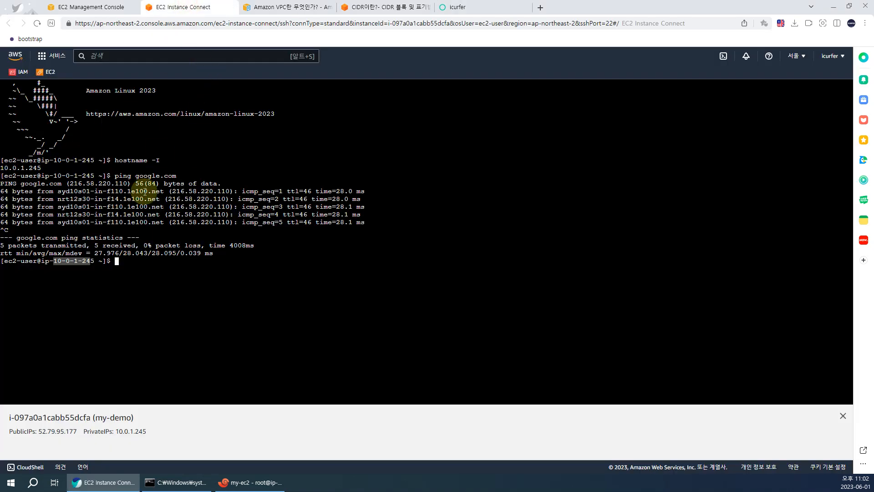
left_click(114, 8)
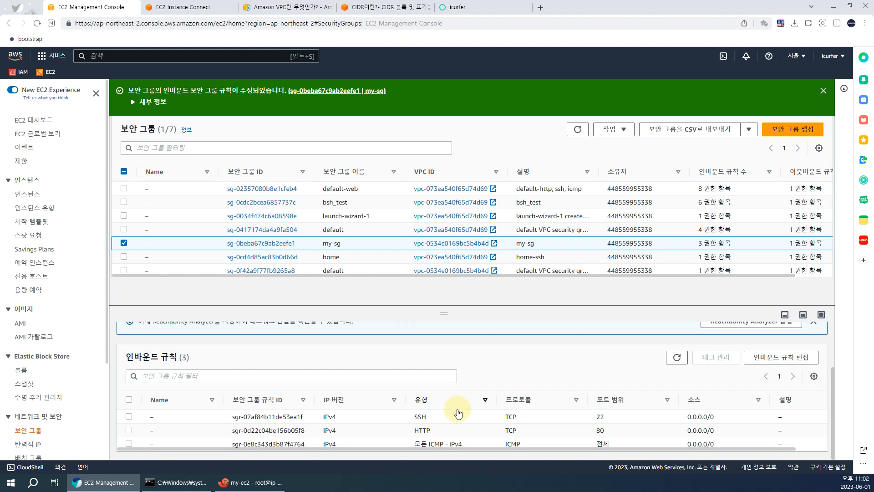
left_click(279, 488)
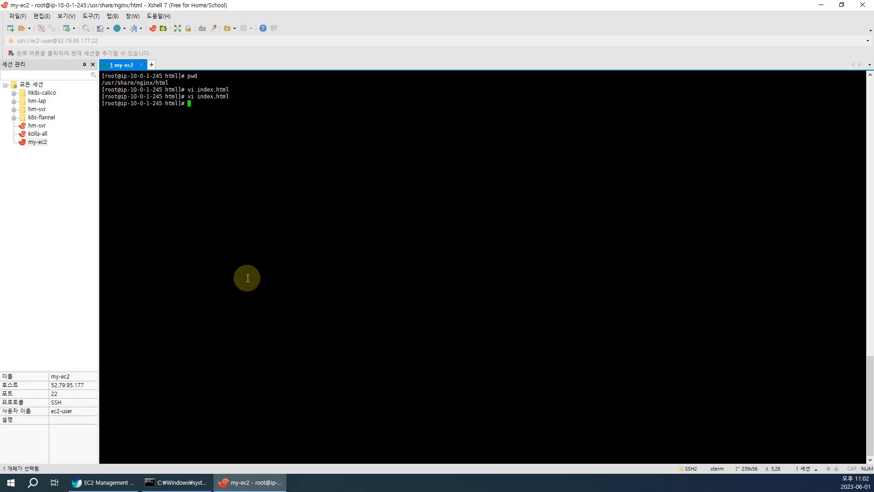
left_click(104, 482)
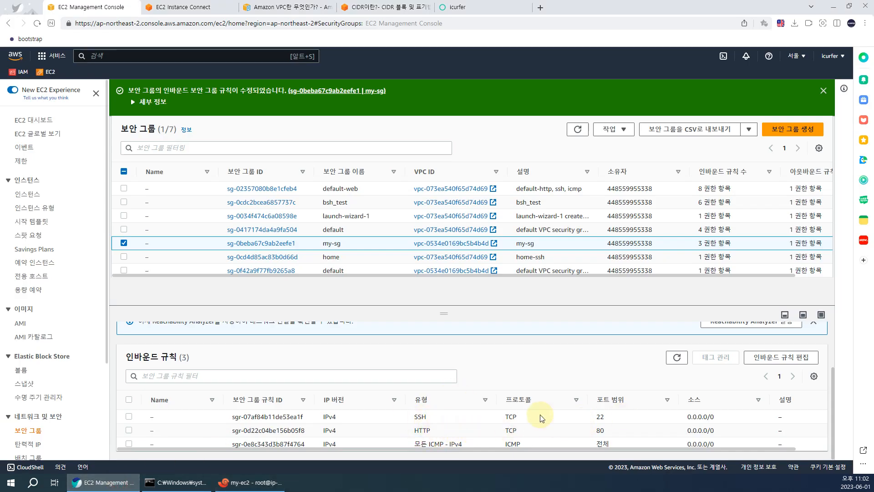
scroll(74, 377, "down", 3)
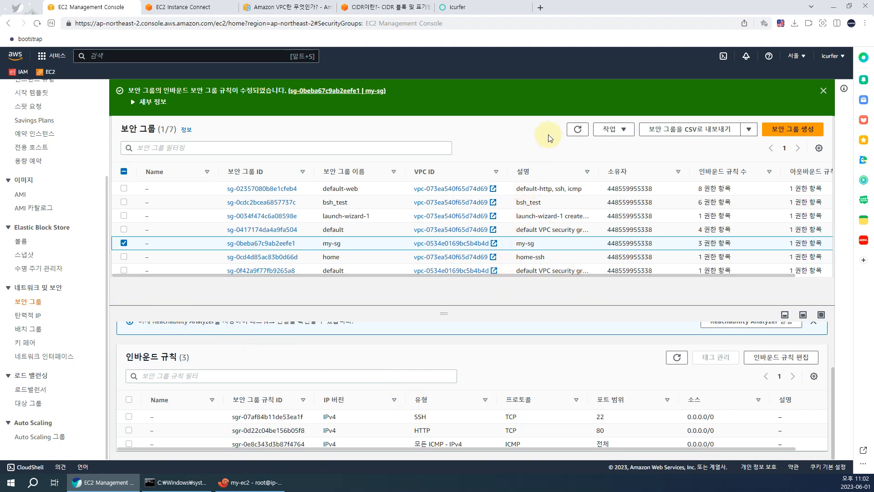
left_click(620, 131)
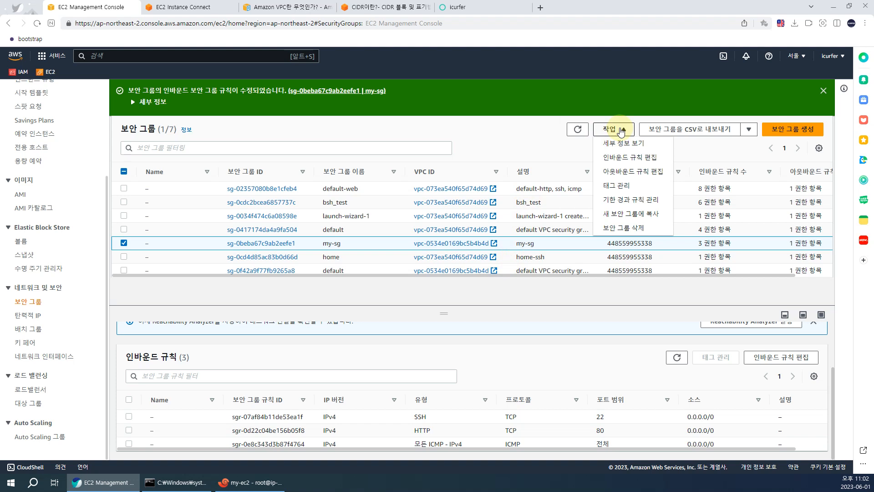
left_click(619, 130)
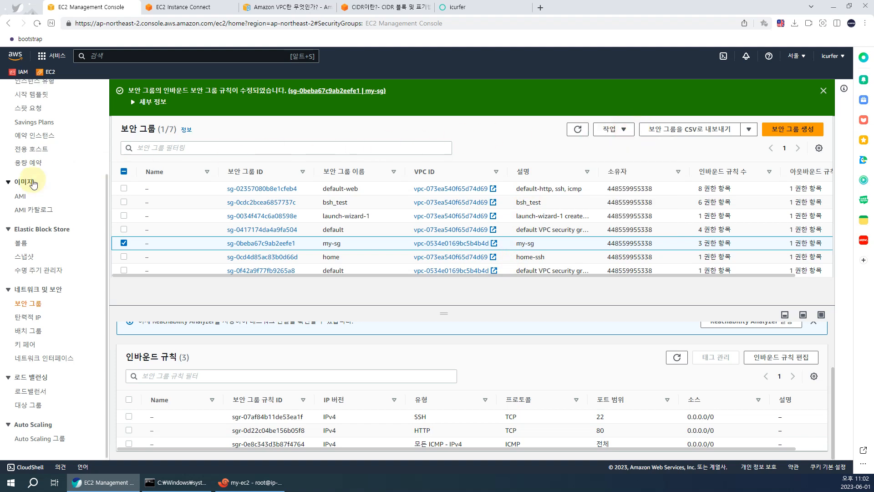
scroll(33, 183, "up", 3)
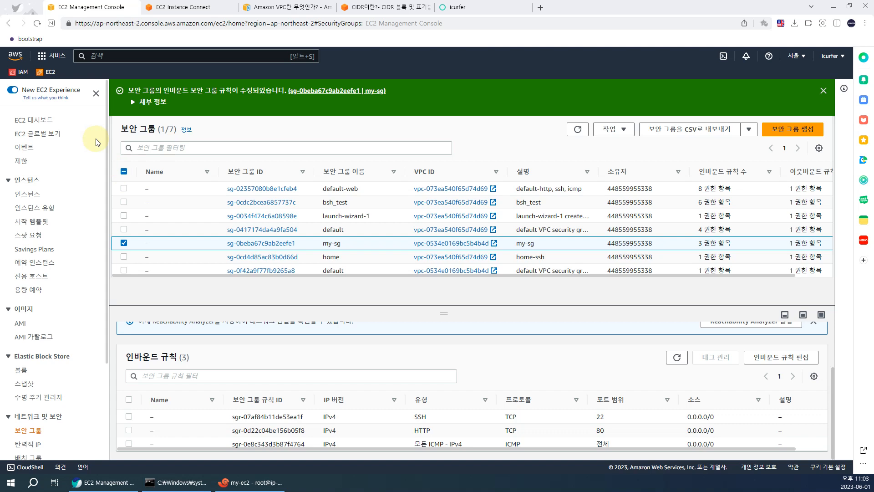
Open the AWS console home page, and go from the Amazon VPC documentation to the main AWS website
left_click(15, 55)
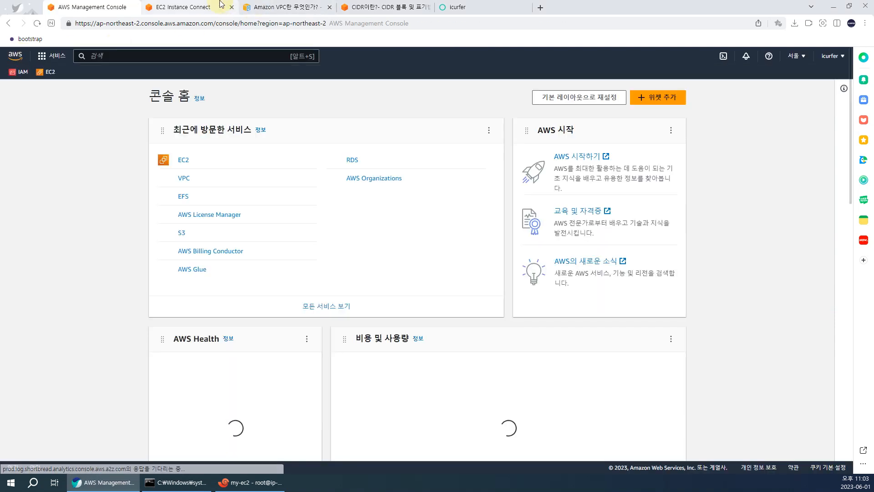
left_click(271, 7)
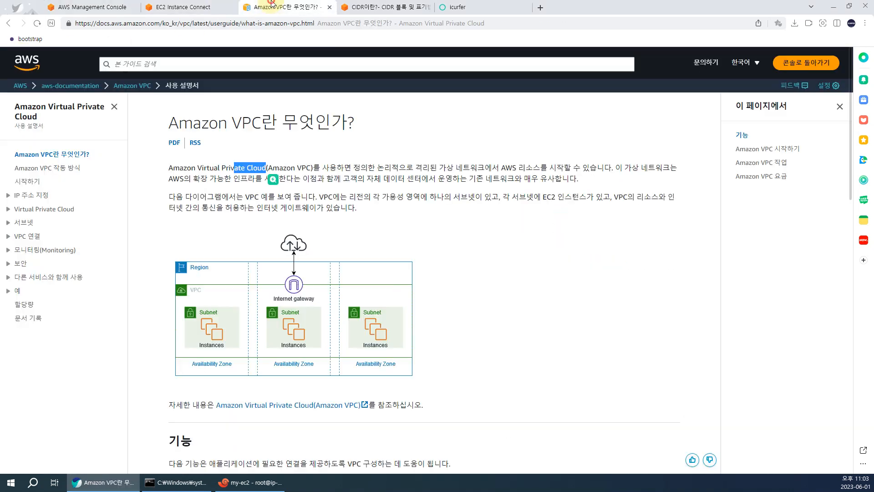
left_click(20, 87)
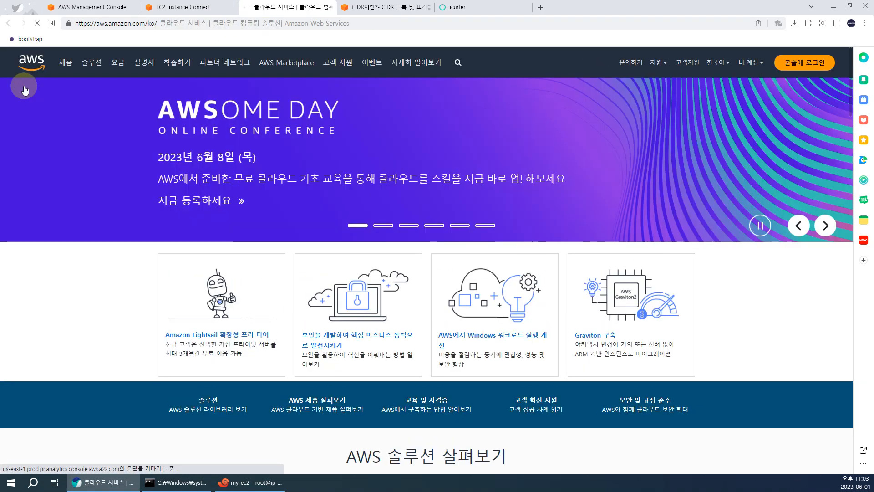
Browse the documentation and product categories on the AWS website, including the blockchain services
left_click(153, 66)
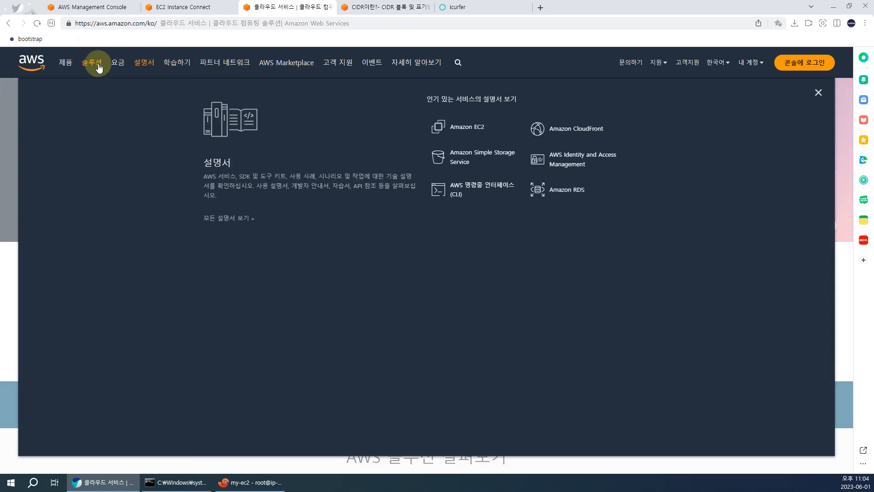
left_click(67, 63)
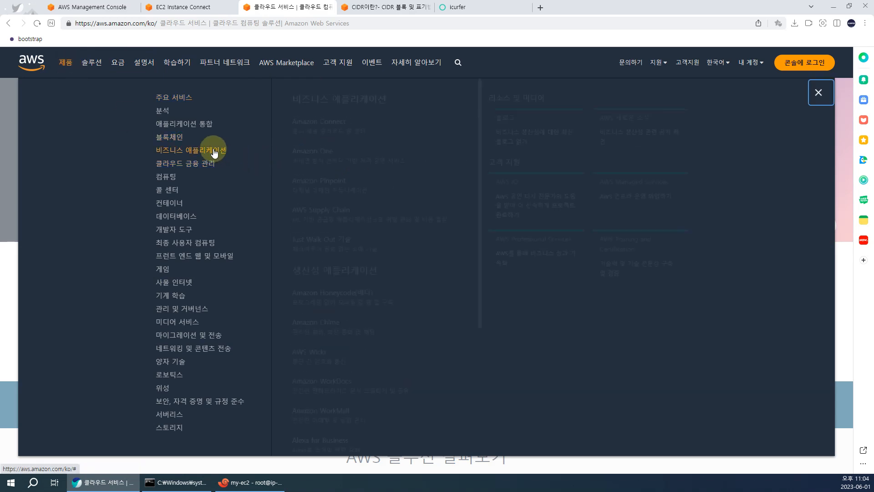
mouse_move(177, 115)
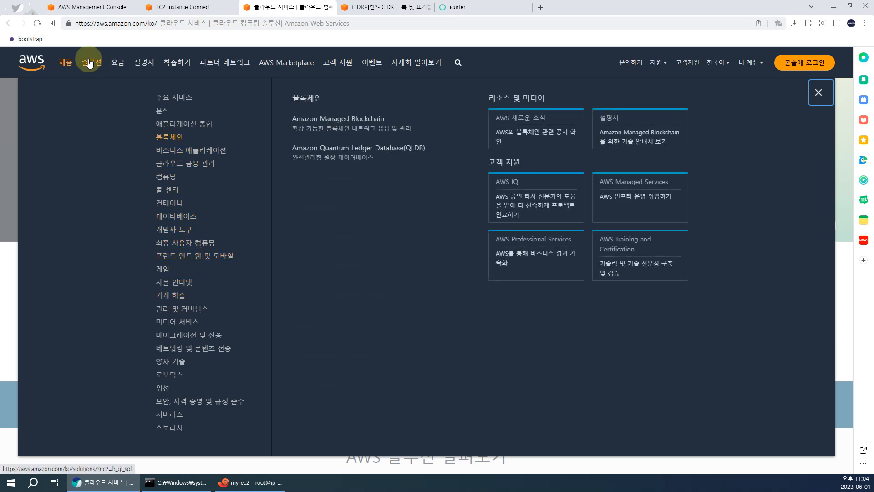
mouse_move(89, 60)
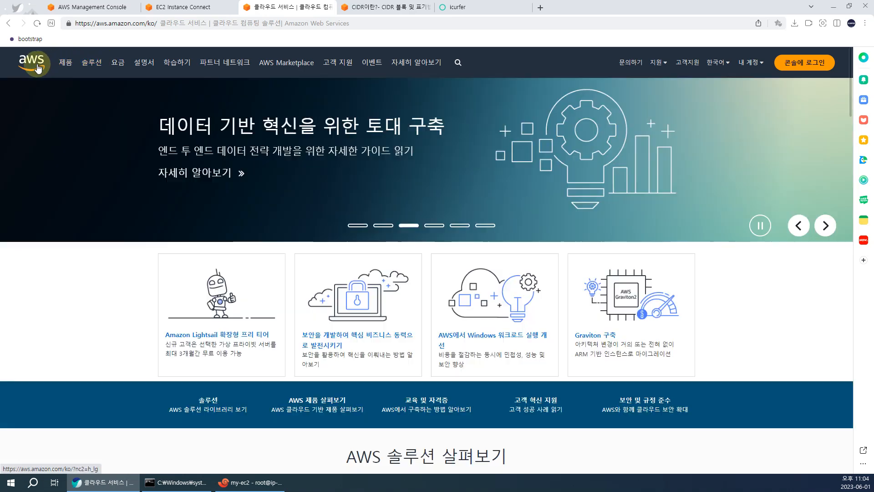
Examine the AWS home page's product overview and its world map of regions, highlighting the word for region in the map's heading
scroll(326, 326, "down", 10)
left_click(326, 327)
scroll(326, 328, "up", 10)
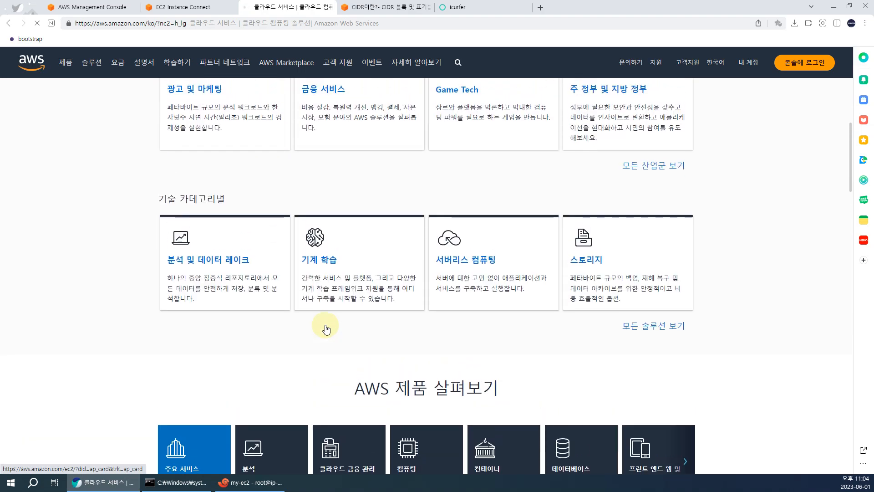
scroll(325, 326, "up", 2)
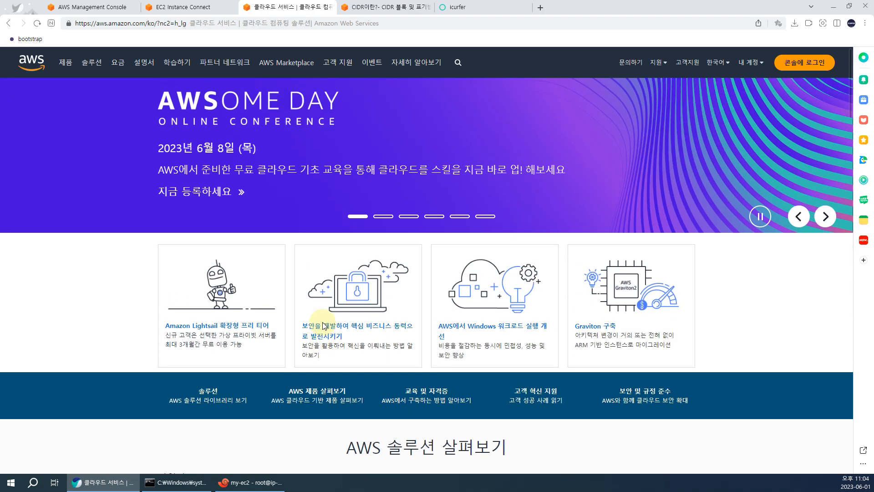
scroll(334, 331, "down", 1)
scroll(334, 331, "down", 10)
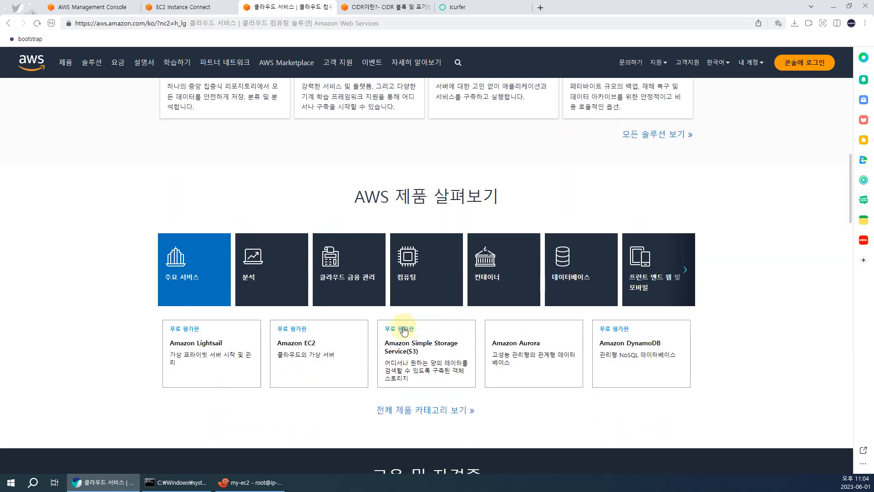
scroll(273, 267, "down", 10)
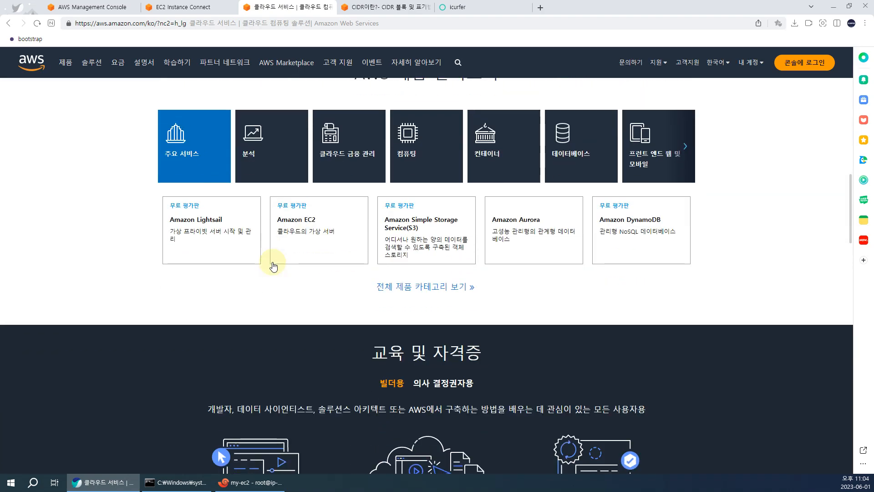
scroll(273, 266, "down", 8)
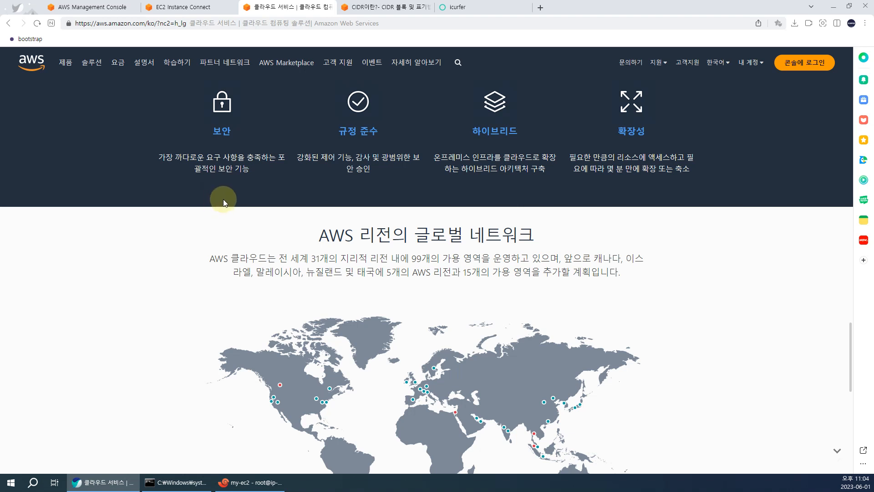
scroll(223, 199, "down", 3)
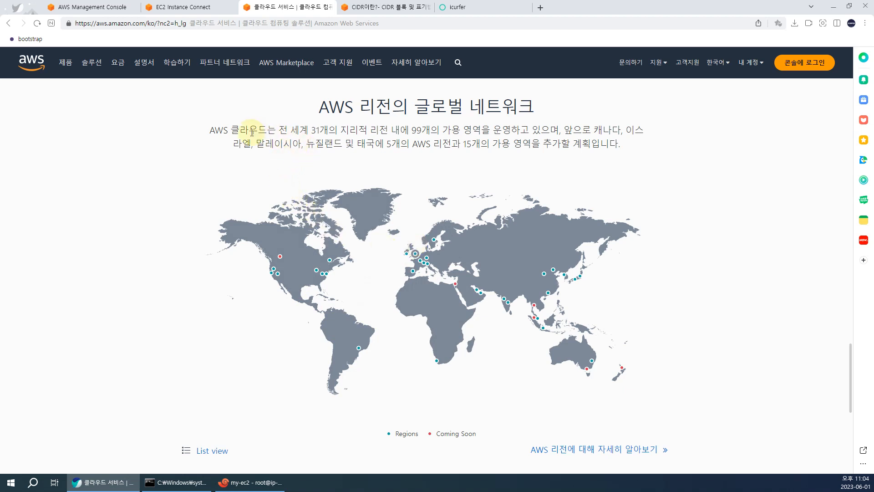
left_click(277, 274)
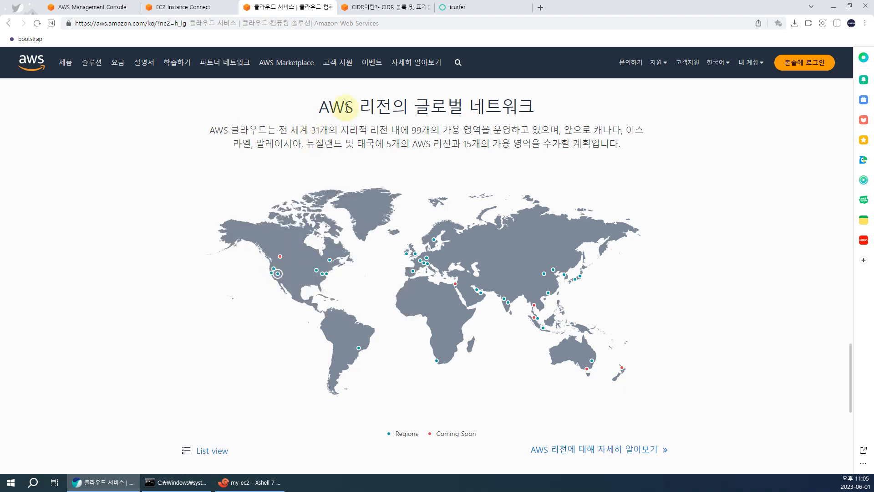
left_click_drag(345, 107, 398, 104)
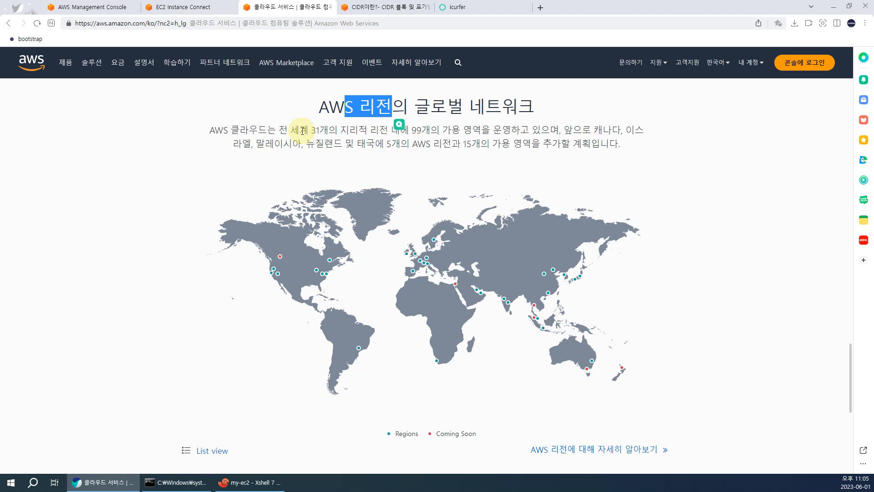
Return to the AWS Management Console home and show the list of selectable regions around Seoul (ap-northeast-2)
left_click(75, 7)
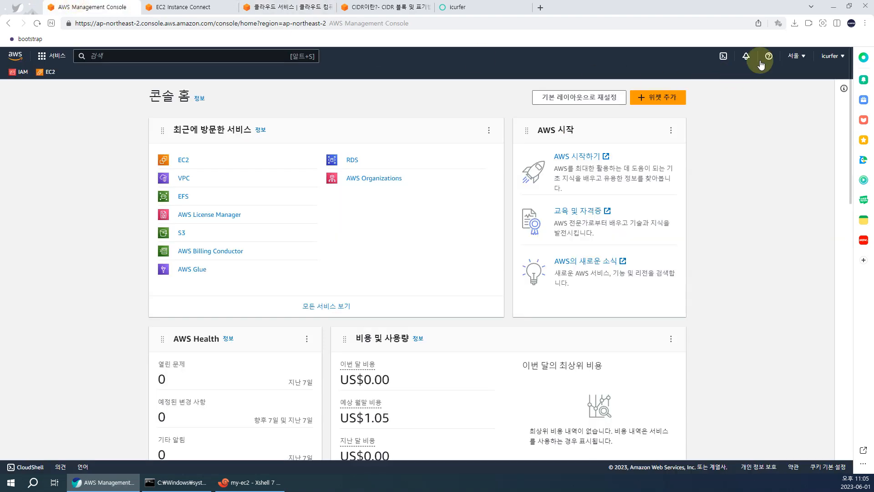
left_click(795, 55)
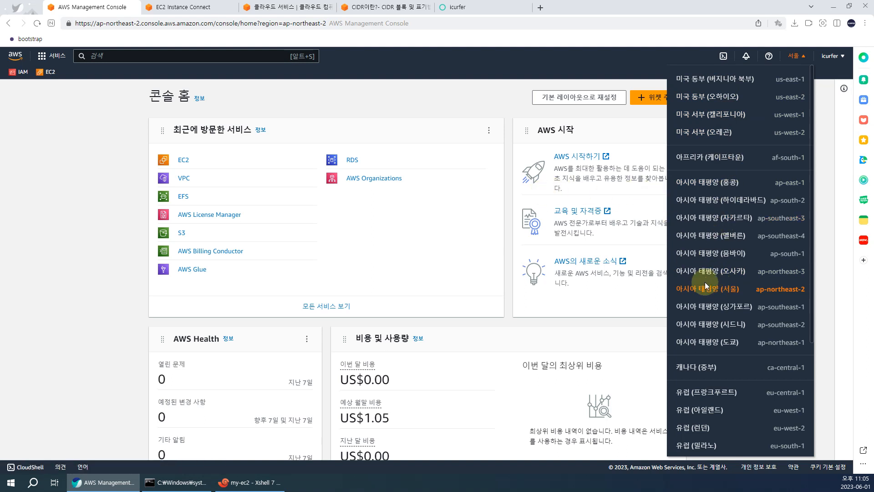
Go back to the AWS website's region map, open its detailed region information, and examine the global infrastructure page's figures and map
left_click(458, 6)
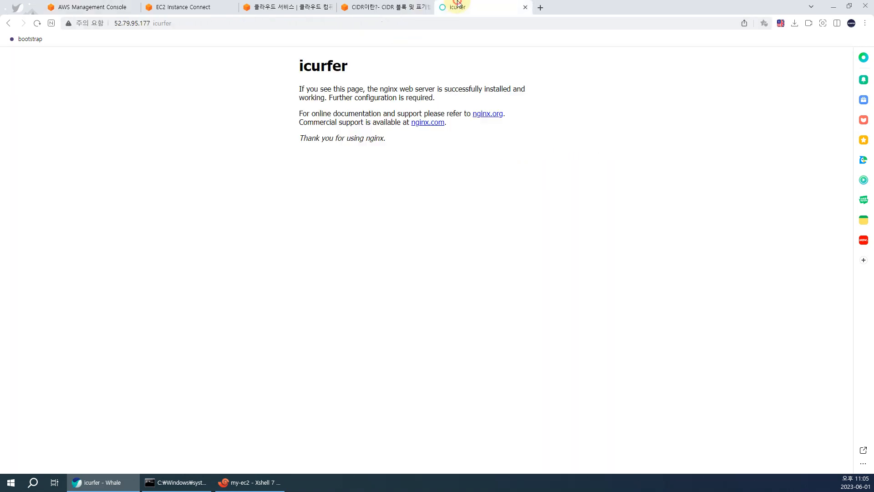
left_click(357, 6)
left_click(329, 6)
scroll(371, 201, "down", 3)
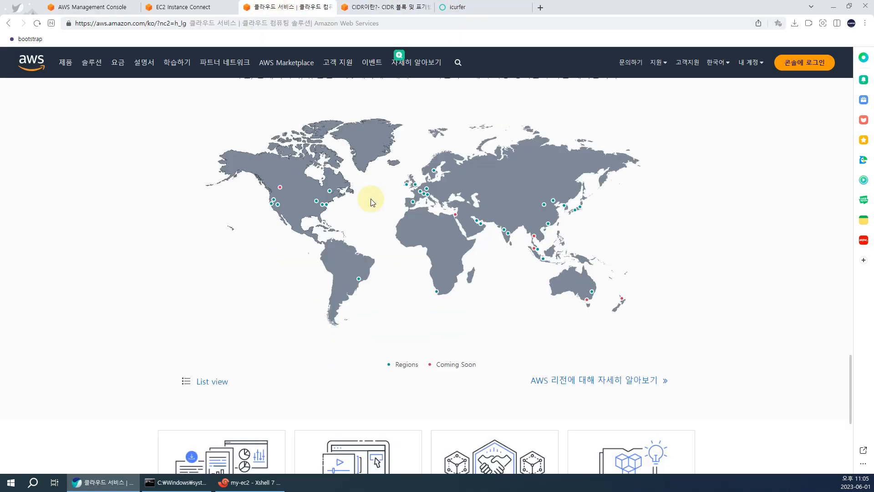
scroll(371, 202, "down", 5)
scroll(478, 277, "up", 7)
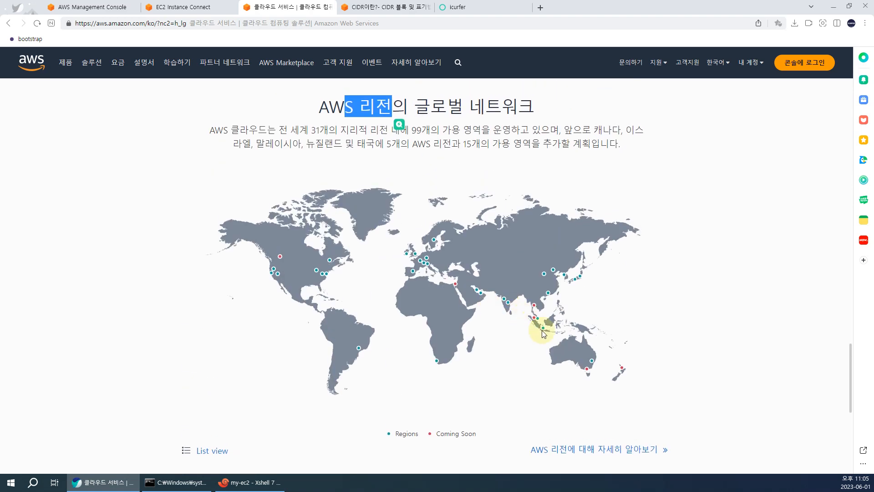
left_click(613, 451)
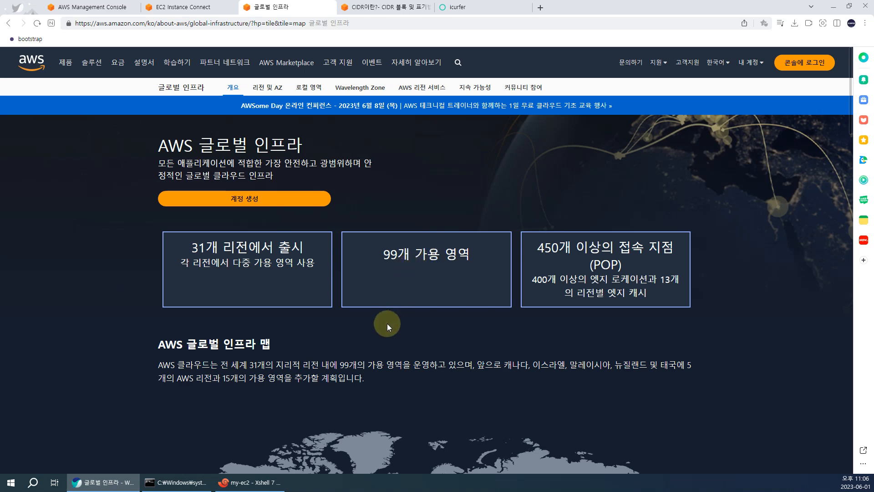
scroll(387, 323, "down", 2)
scroll(386, 324, "down", 3)
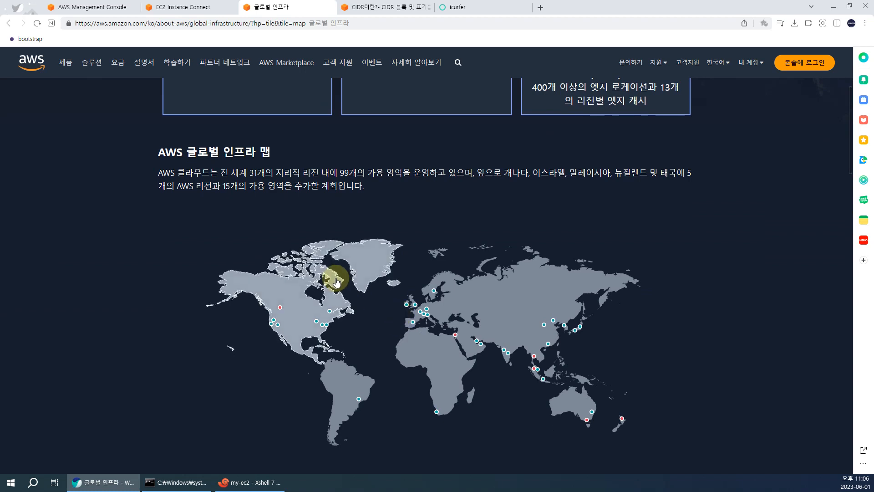
scroll(335, 279, "up", 2)
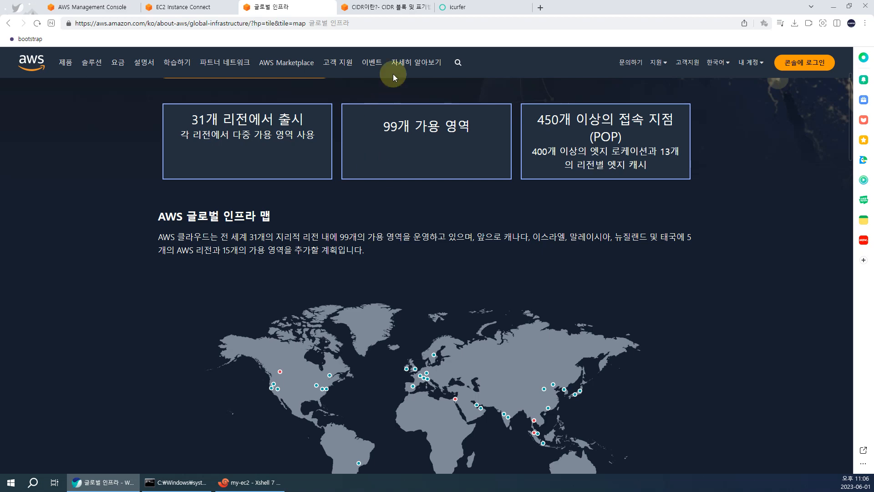
Return to the AWS Management Console home and open the EC2 dashboard
left_click(391, 4)
left_click(291, 6)
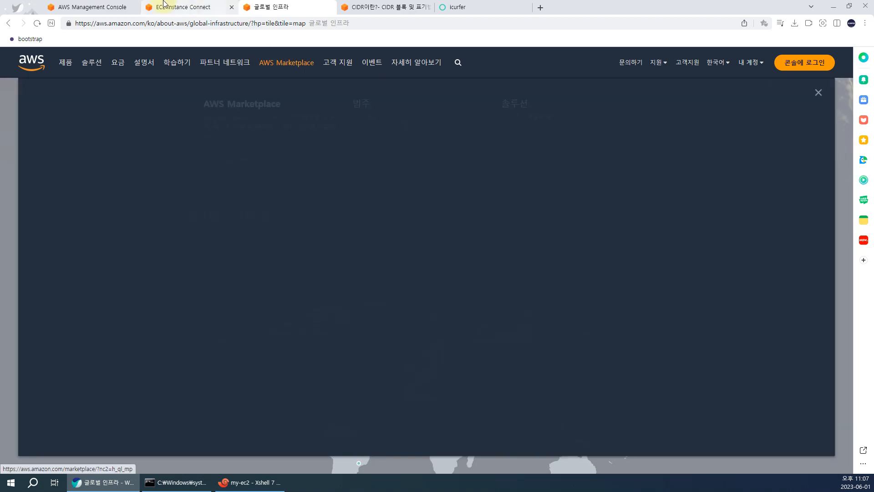
left_click(101, 7)
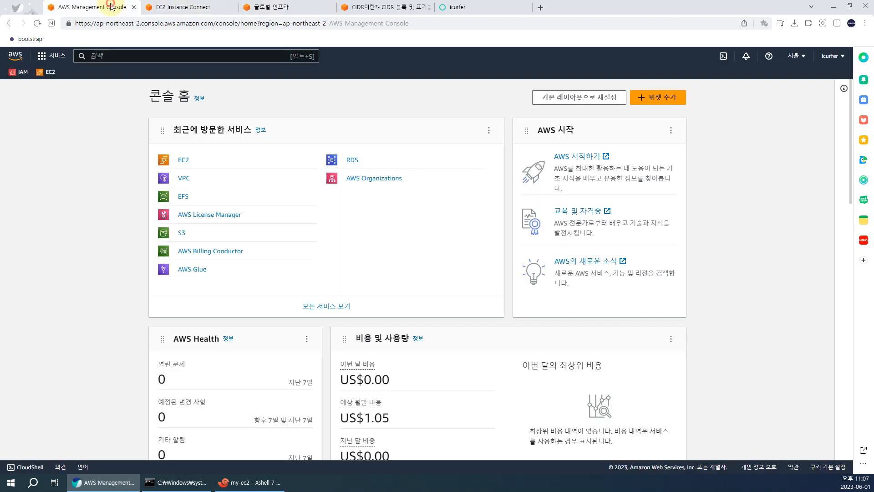
left_click(184, 161)
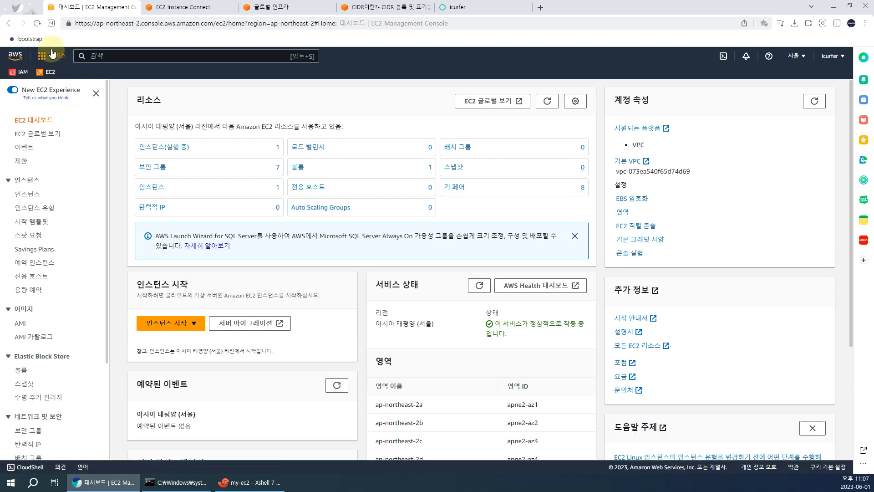
Open the VPC dashboard and examine the lists of VPCs and subnets in the Seoul region
left_click(51, 56)
left_click(211, 193)
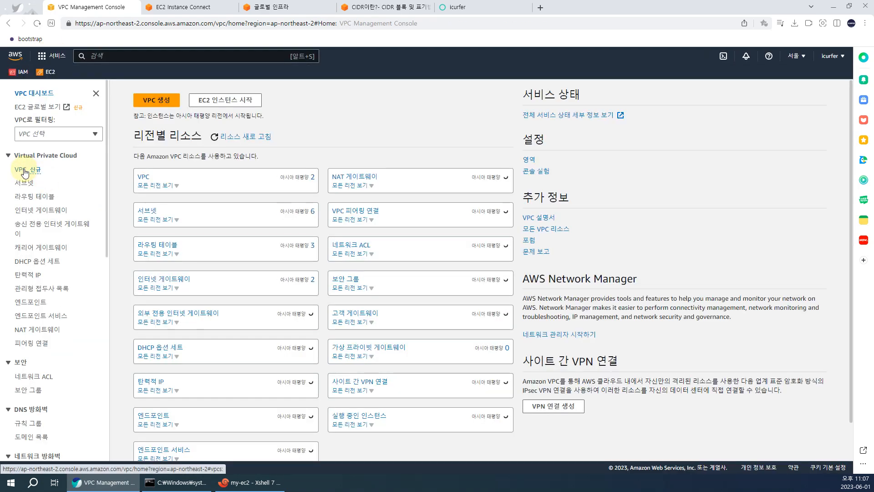
left_click(25, 170)
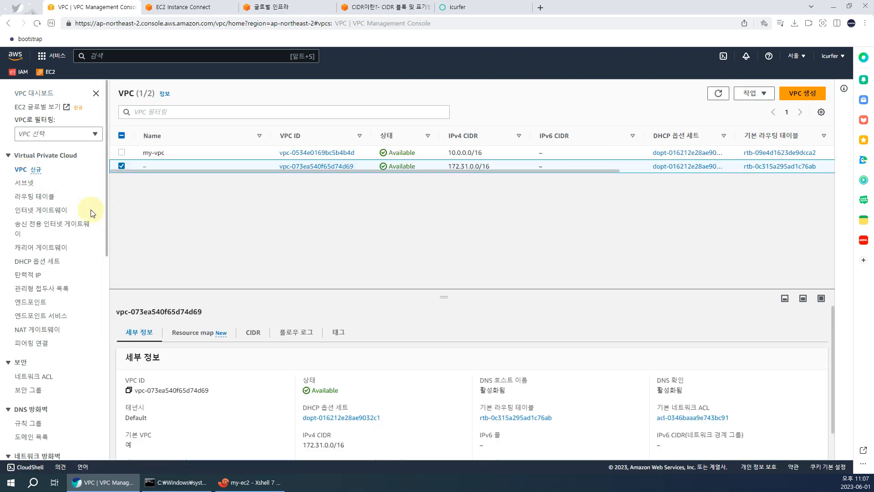
left_click(24, 183)
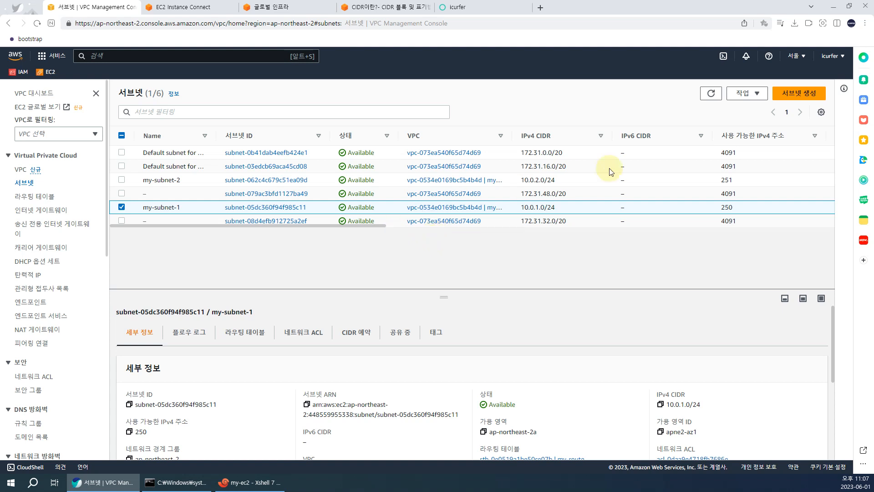
Open the VPC creation form, examine its settings, and cancel back to the VPC list
left_click(23, 170)
left_click(810, 94)
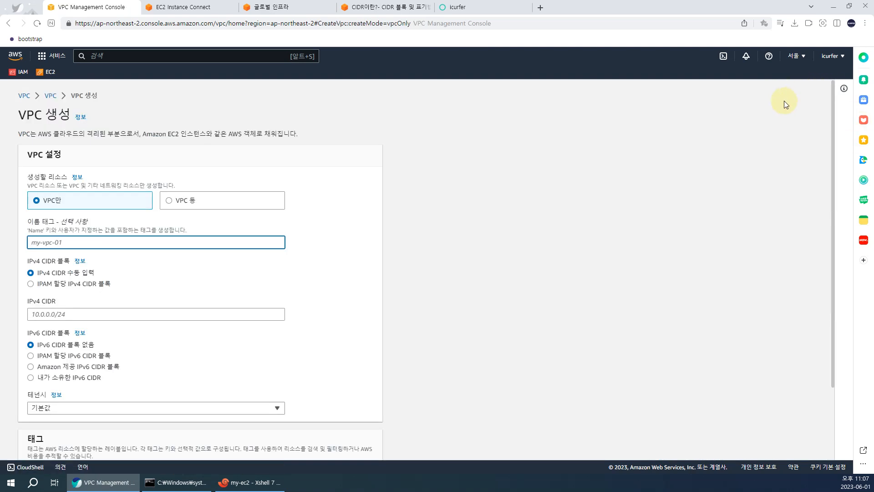
scroll(155, 228, "down", 2)
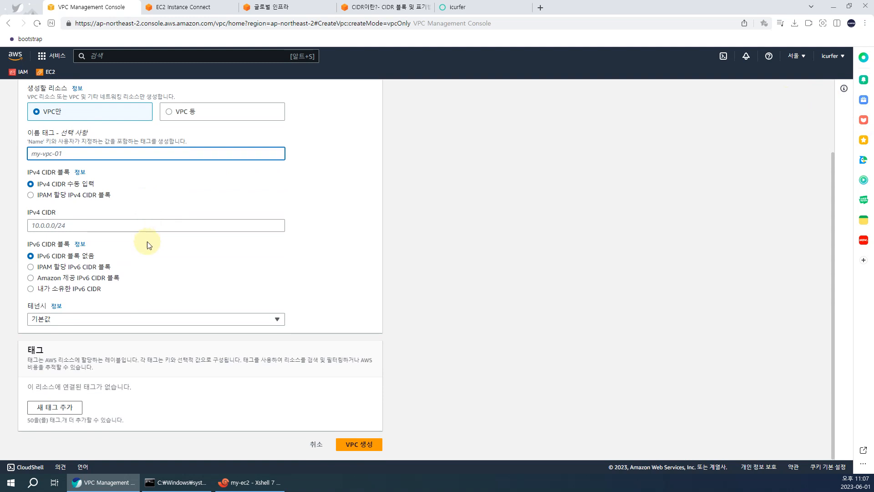
scroll(136, 200, "up", 2)
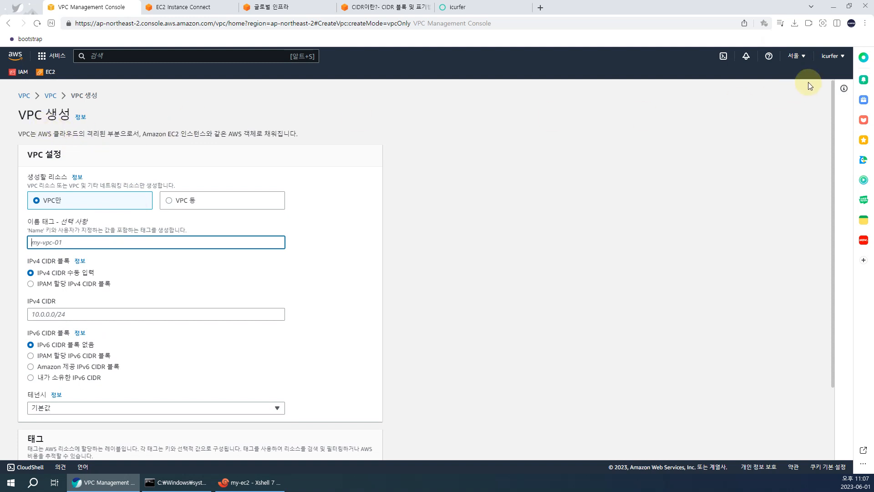
scroll(517, 169, "down", 5)
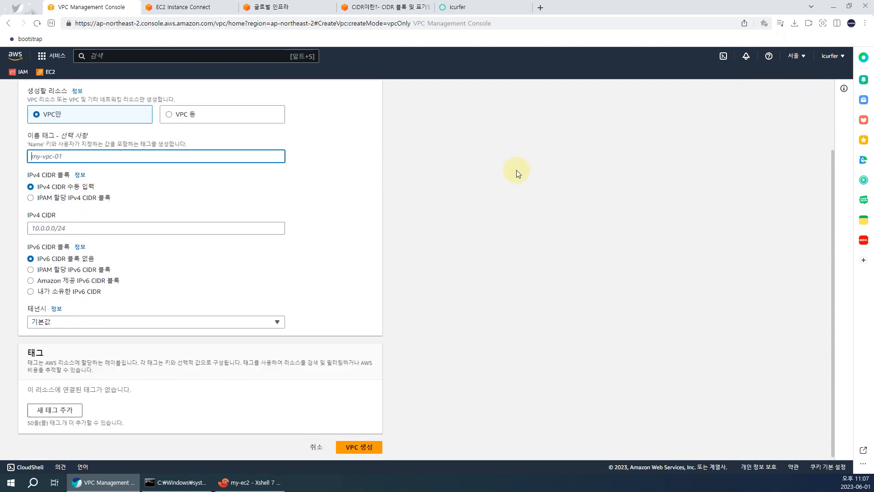
left_click(332, 427)
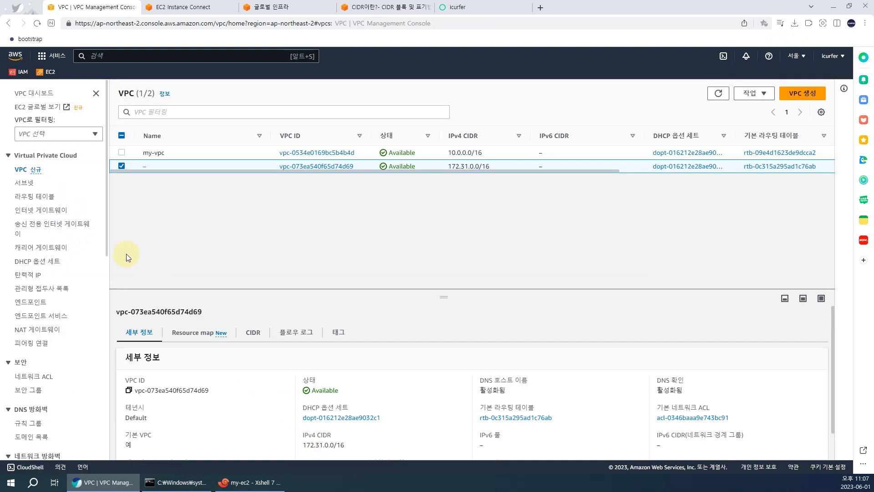
Open the subnet creation form, choose my-vpc as its VPC, and examine the availability zone options
left_click(24, 183)
left_click(793, 94)
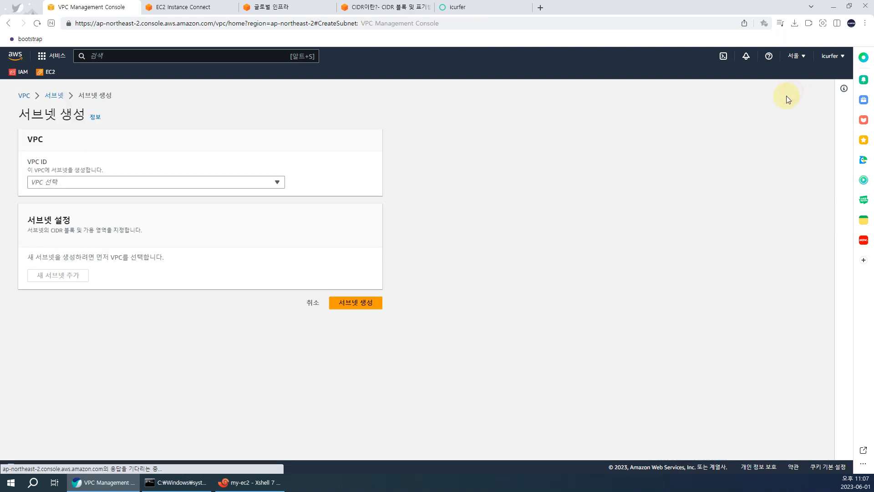
left_click(230, 180)
left_click(193, 223)
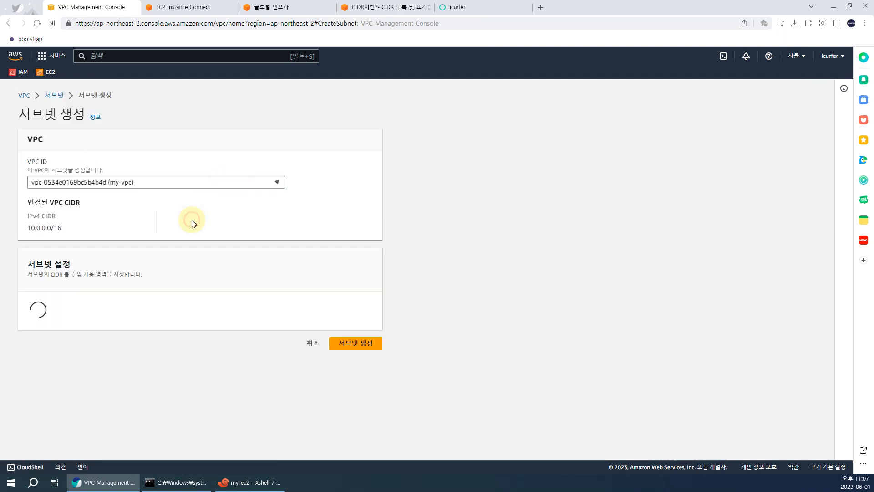
scroll(218, 248, "down", 3)
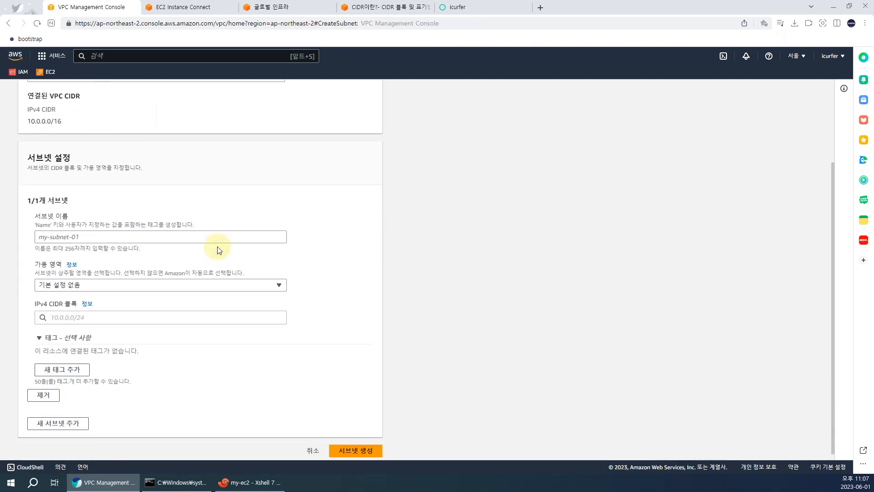
left_click(201, 280)
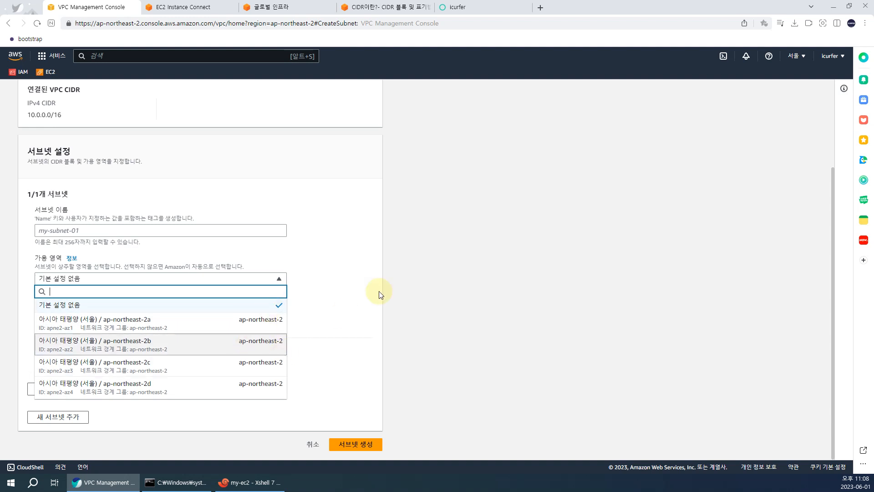
left_click(465, 238)
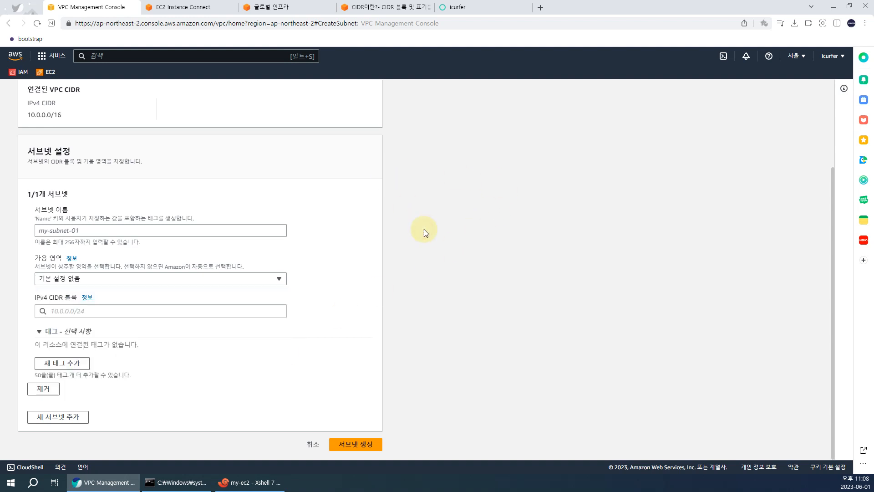
left_click(432, 278)
Review the open EC2 Instance Connect, global infrastructure, CIDR and nginx pages, and return to the subnet creation form
left_click(181, 6)
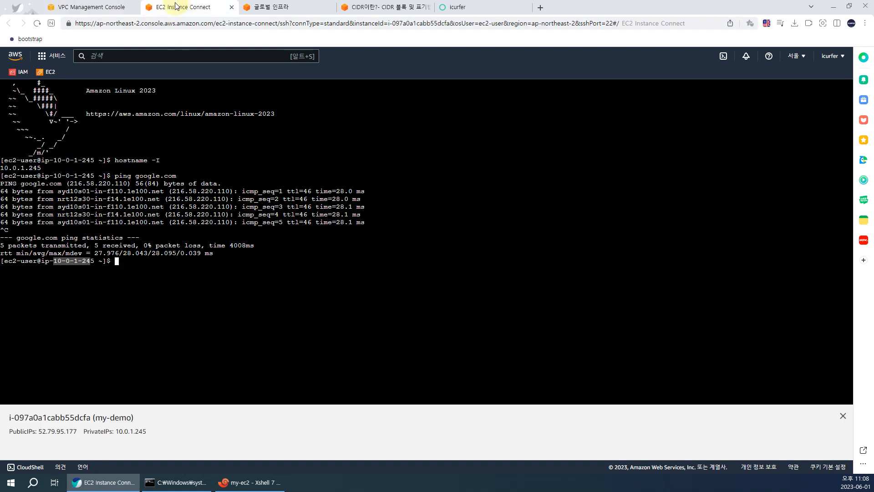
left_click(280, 5)
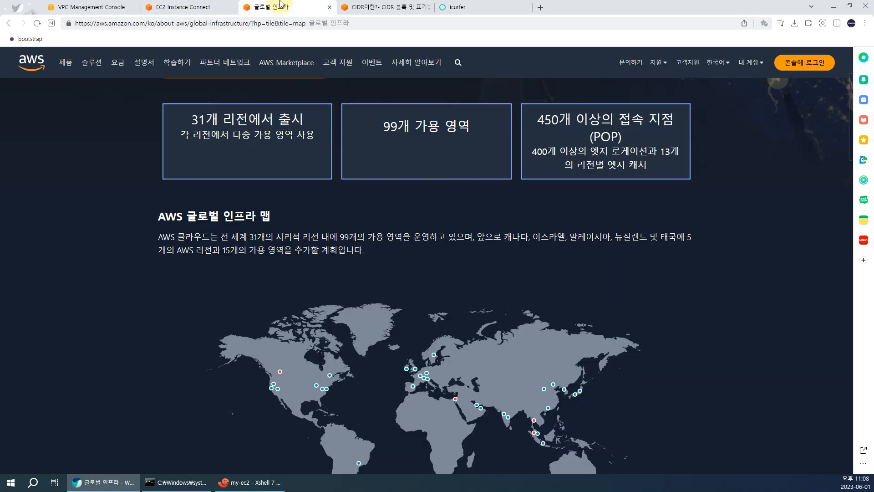
left_click(375, 6)
left_click(454, 6)
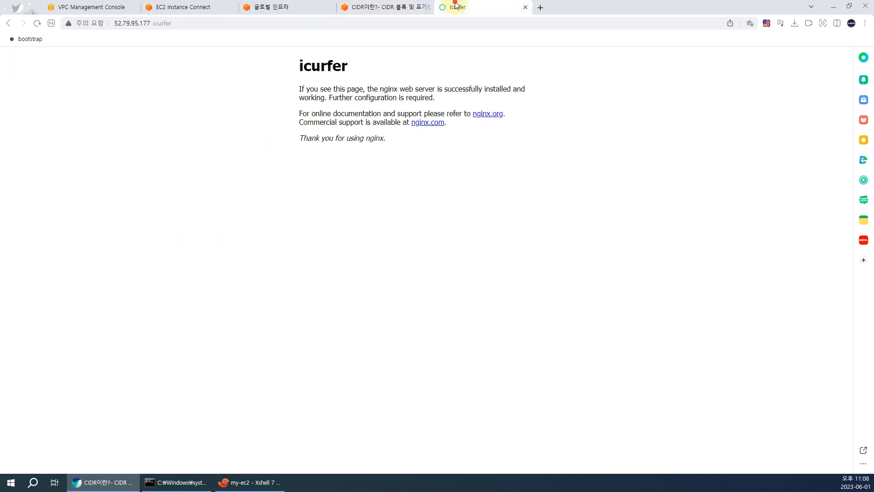
left_click(189, 3)
left_click(113, 5)
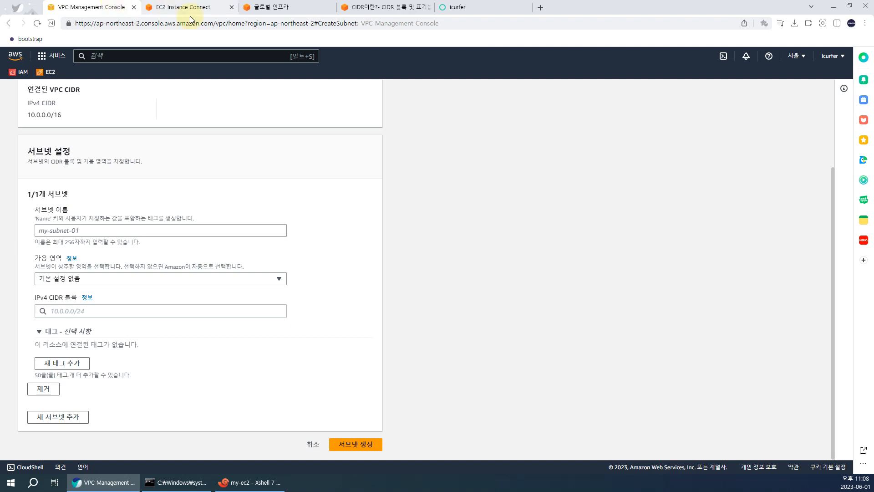
scroll(154, 127, "up", 3)
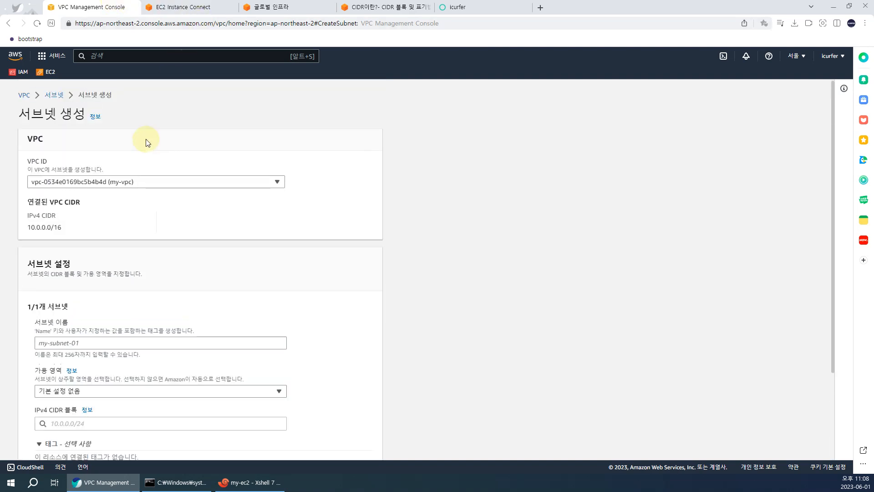
Open the EC2 dashboard and examine its resource summary and availability zones
left_click(47, 72)
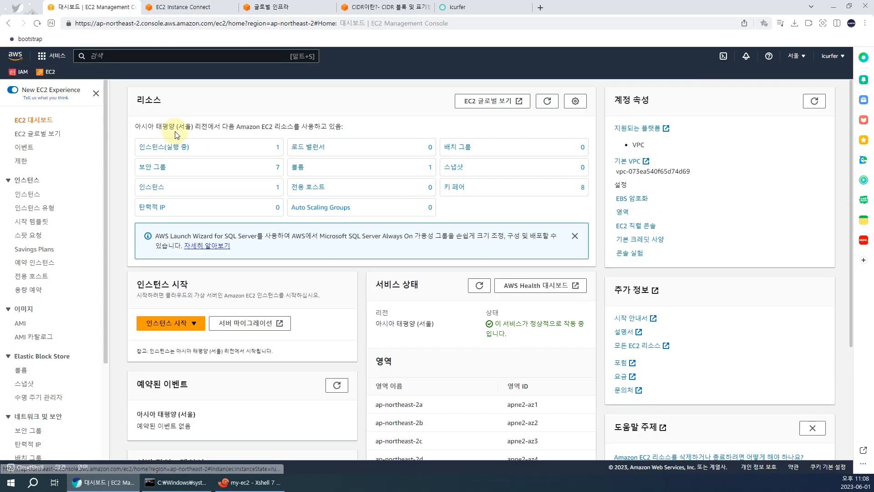
scroll(179, 137, "down", 3)
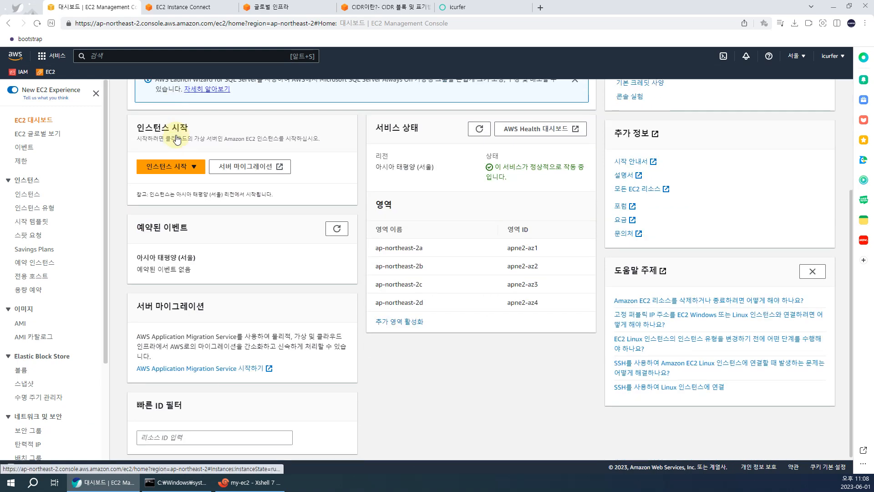
scroll(179, 136, "up", 3)
Replace the nginx page with google.com and search for "ec2"
left_click(200, 7)
left_click(312, 8)
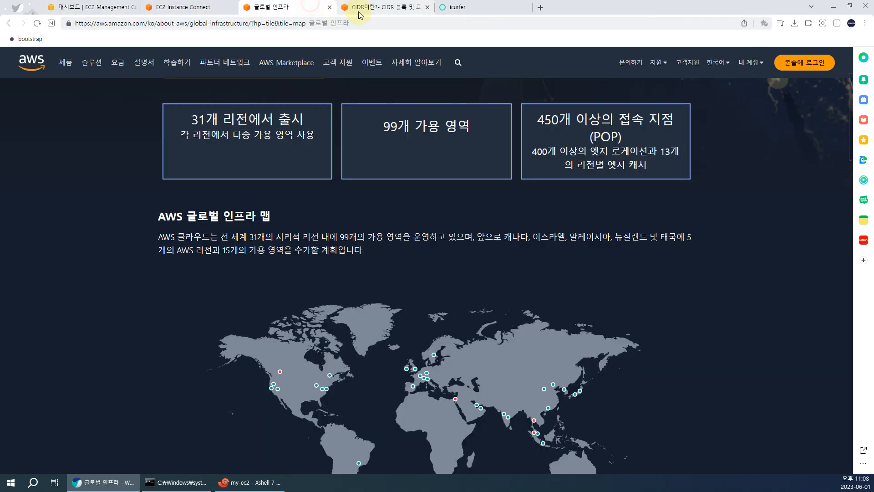
left_click(386, 7)
left_click(458, 7)
left_click(457, 24)
type("google.com")
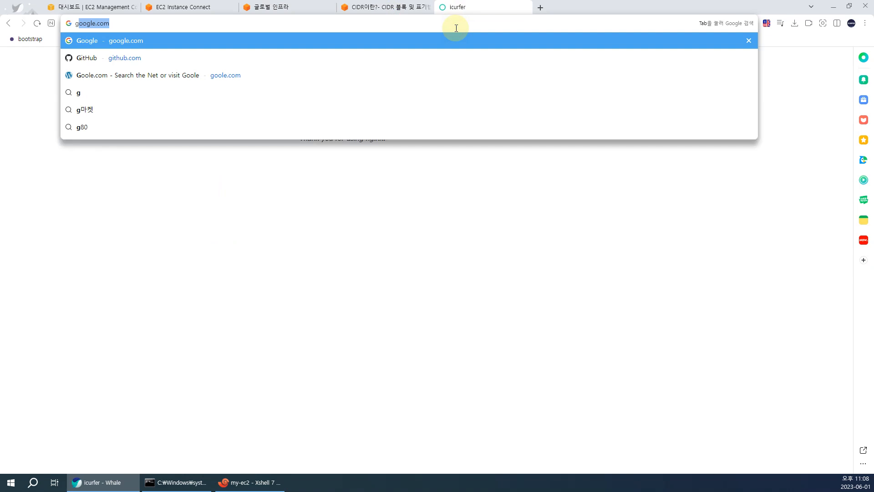
key("Return")
type("ec2")
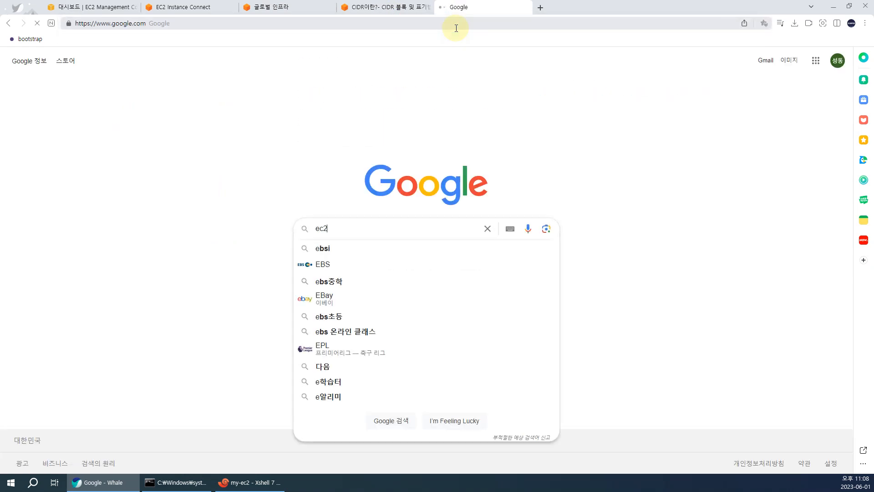
key("Return")
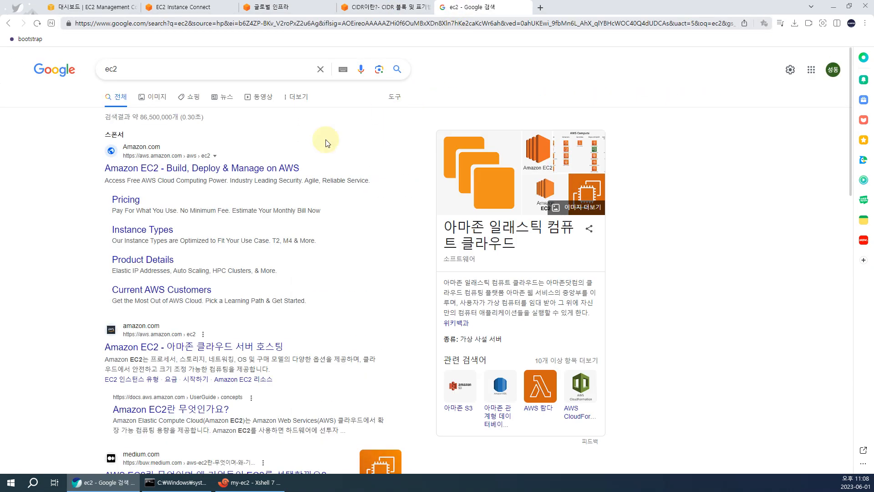
Open the Korean Amazon EC2 product page from the search results and examine its use cases and customers
left_click(227, 351)
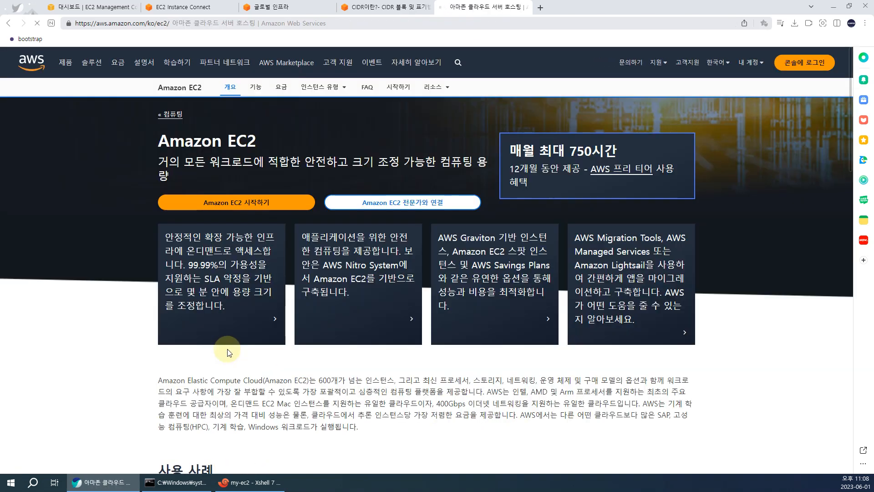
scroll(268, 314, "down", 7)
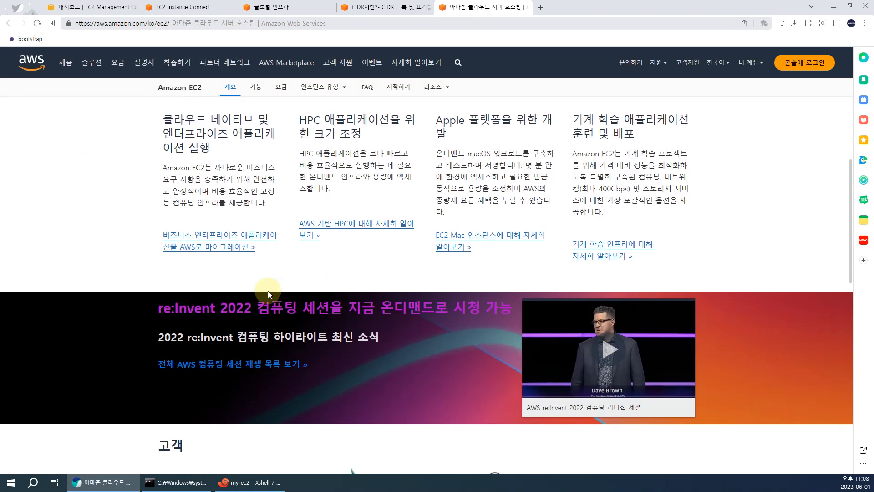
scroll(268, 289, "up", 2)
scroll(279, 254, "down", 7)
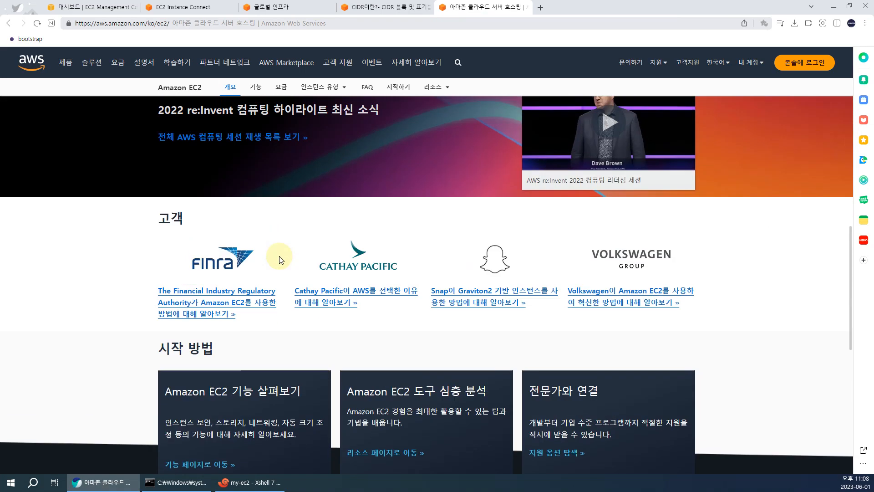
scroll(275, 205, "up", 5)
scroll(277, 136, "down", 1)
Open the EC2 instance type details, go to the general purpose section, and examine the M7g vCPU and memory sizes
left_click(330, 88)
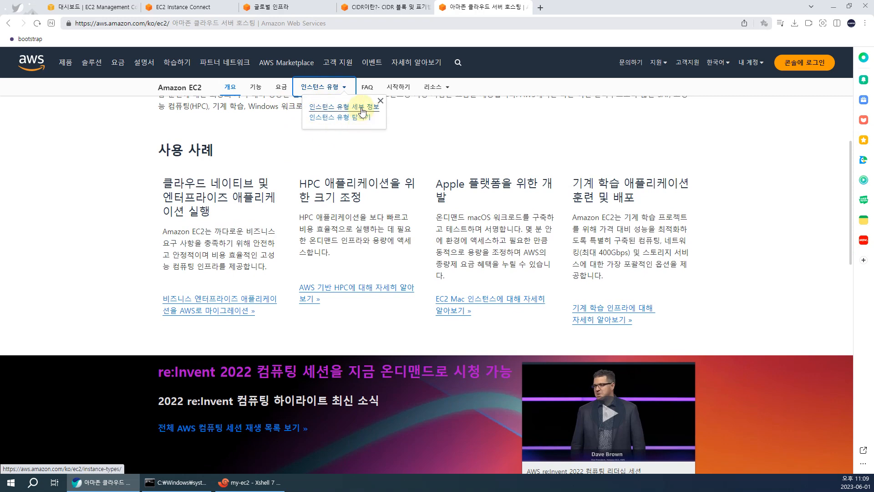
left_click(344, 107)
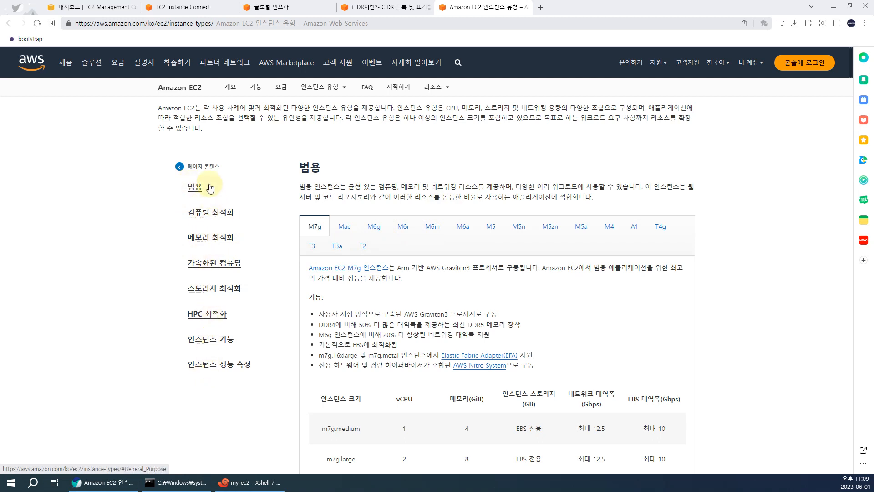
left_click(189, 187)
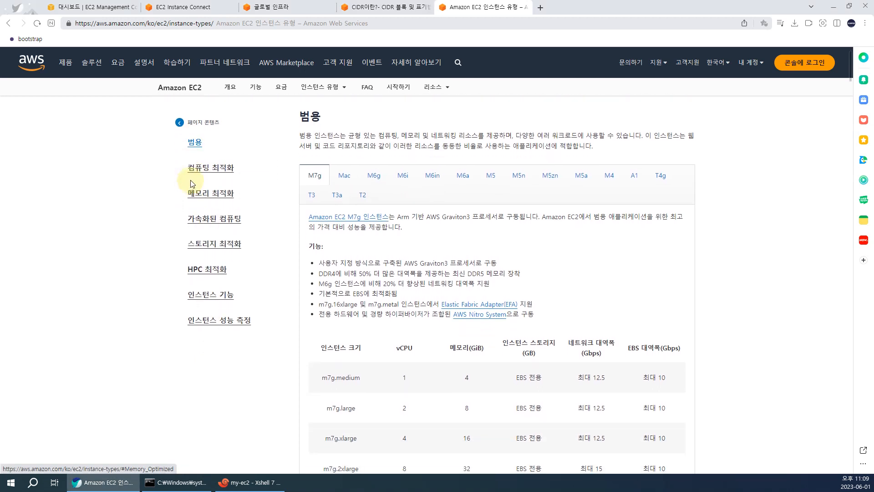
scroll(428, 296, "down", 1)
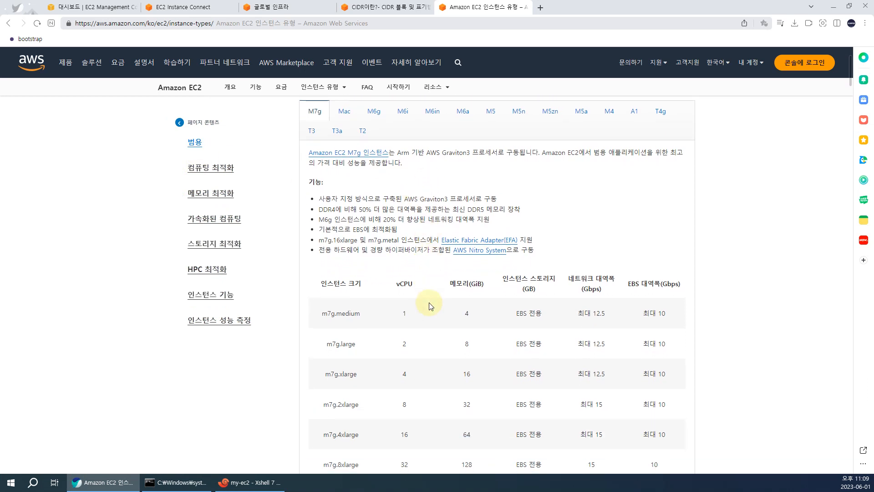
double_click(406, 377)
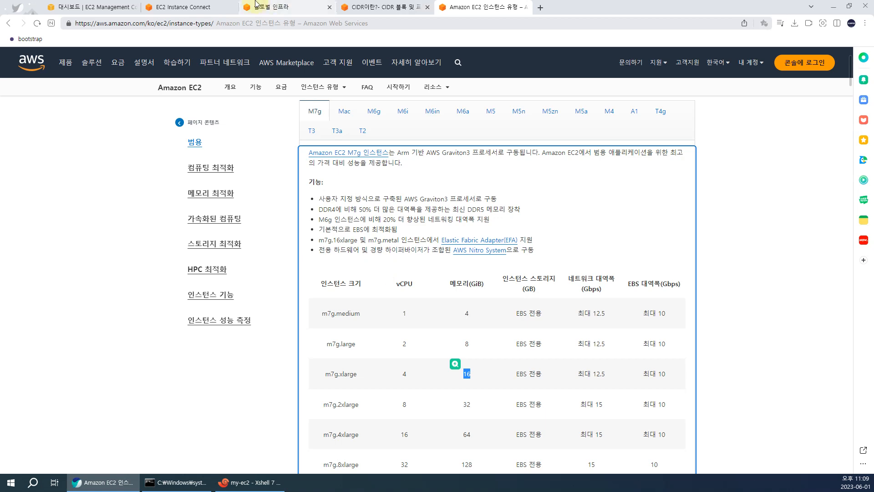
Return to the EC2 console, list the running instances, select my-demo, and show its instance state options
left_click(91, 7)
left_click(163, 147)
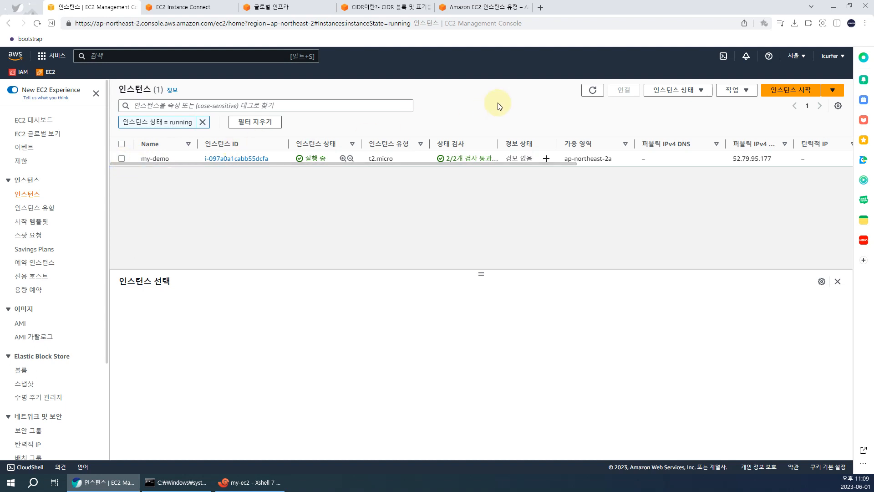
left_click(121, 158)
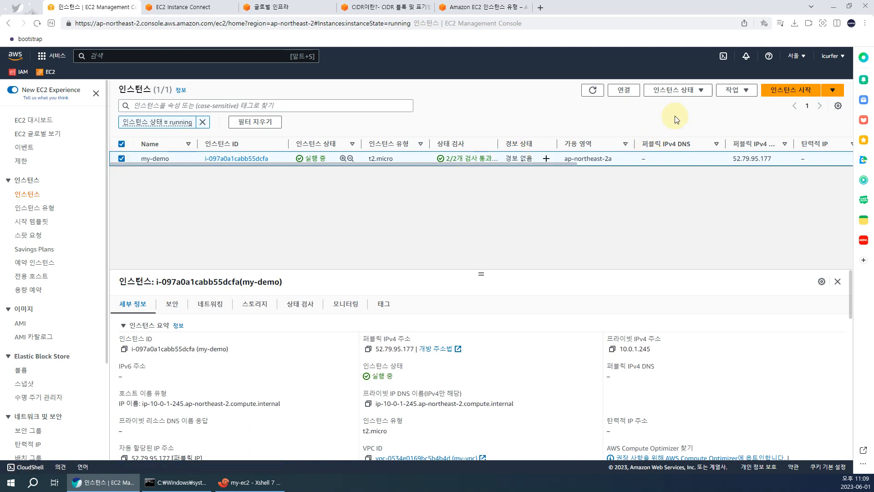
left_click(681, 90)
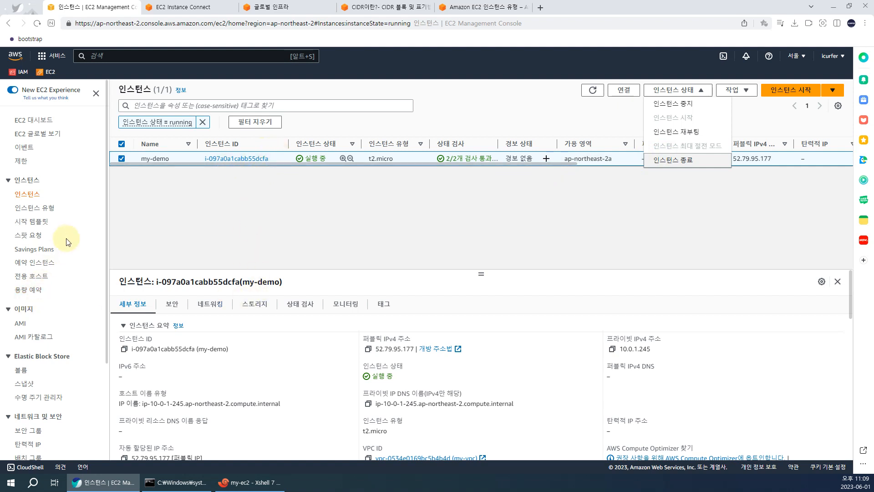
Open the Elastic Block Store volumes in a new tab, select the 8 GiB gp3 volume, and examine its details
scroll(68, 237, "down", 2)
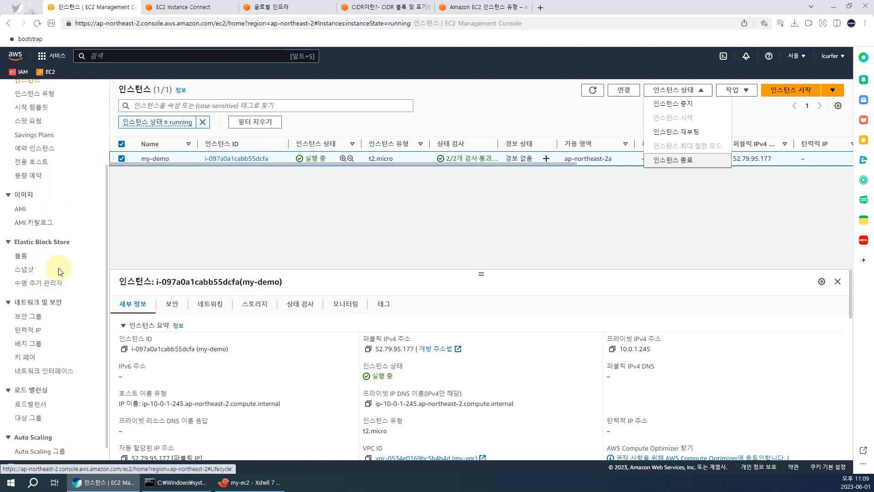
scroll(45, 336, "down", 1)
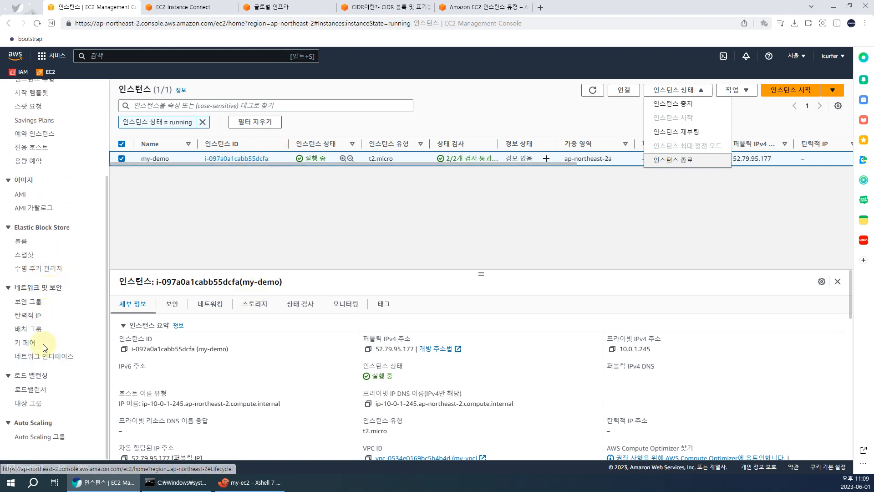
right_click(20, 241)
left_click(31, 246)
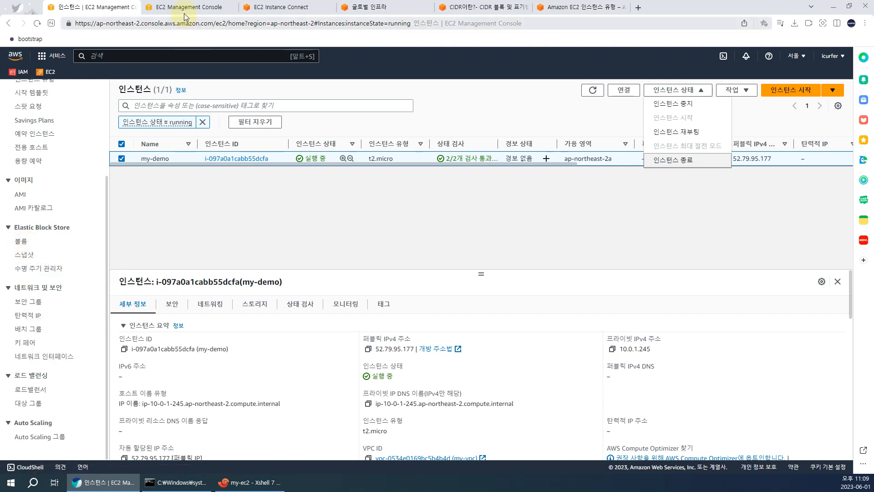
left_click(186, 7)
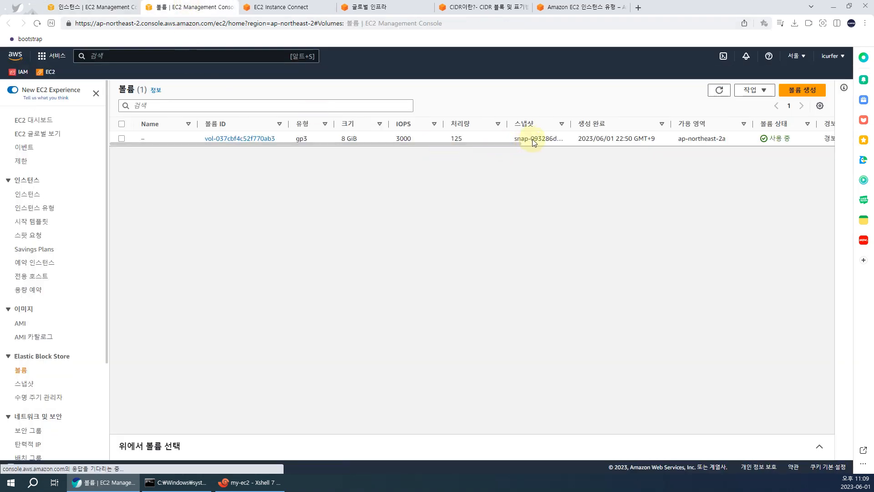
left_click_drag(495, 144, 250, 185)
left_click(408, 141)
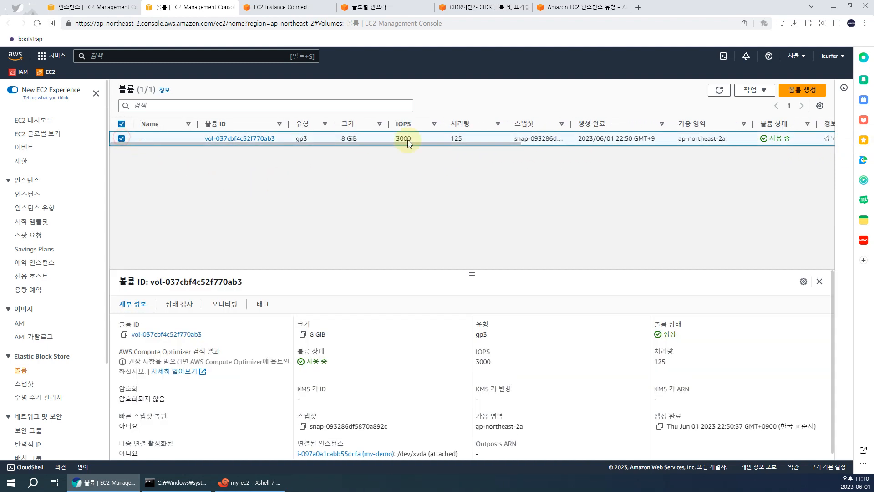
scroll(440, 347, "down", 1)
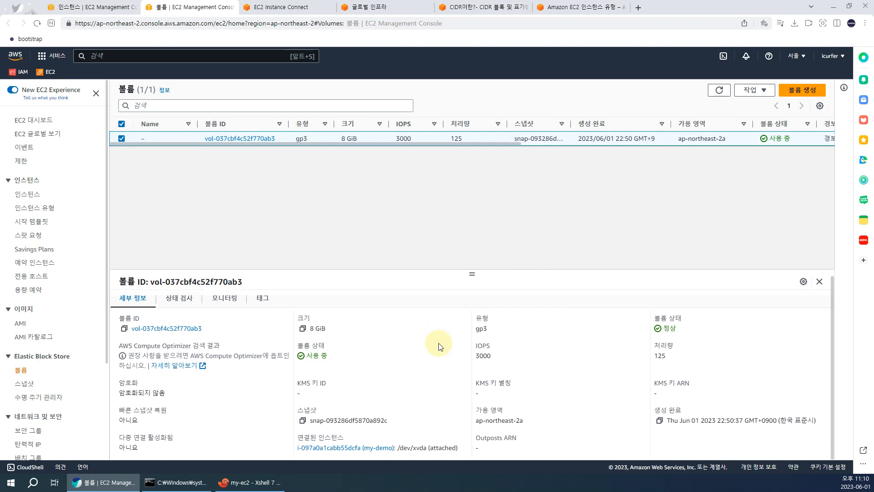
scroll(440, 346, "up", 1)
Open the volume's modification form, cancel it, and reselect the volume to review its available actions and remaining columns
left_click(753, 90)
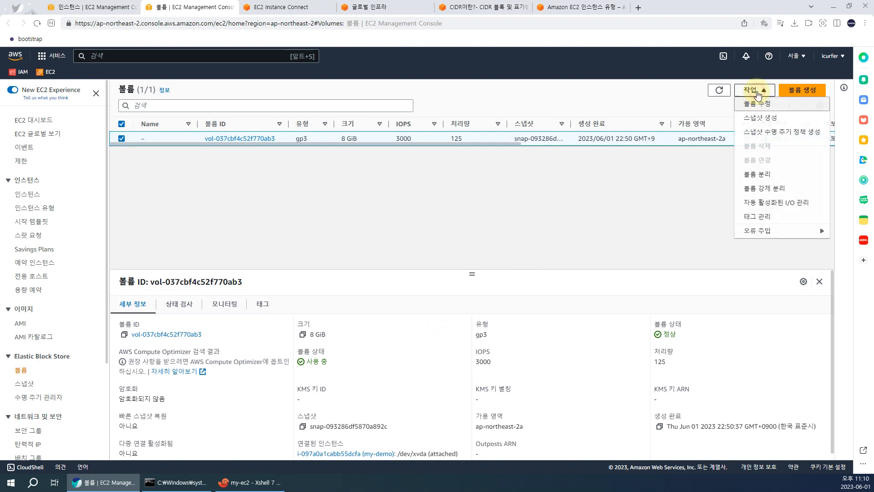
left_click(775, 105)
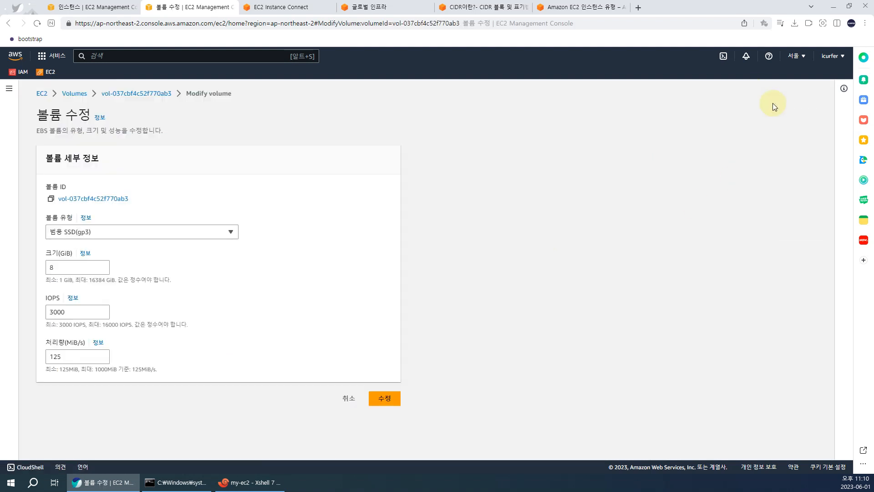
left_click(341, 398)
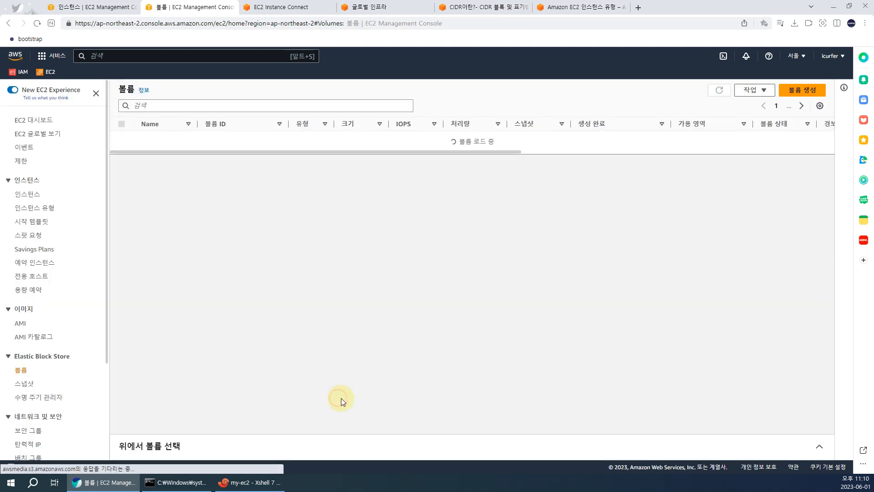
left_click(746, 90)
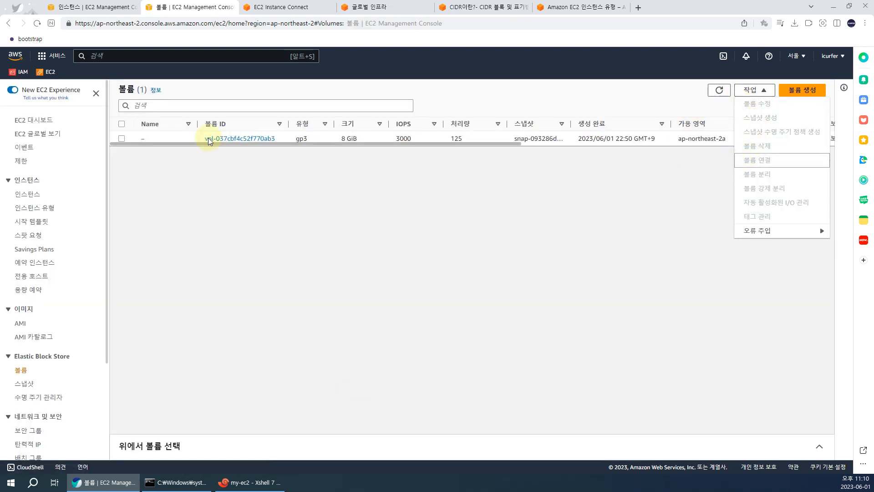
left_click(121, 138)
left_click(761, 89)
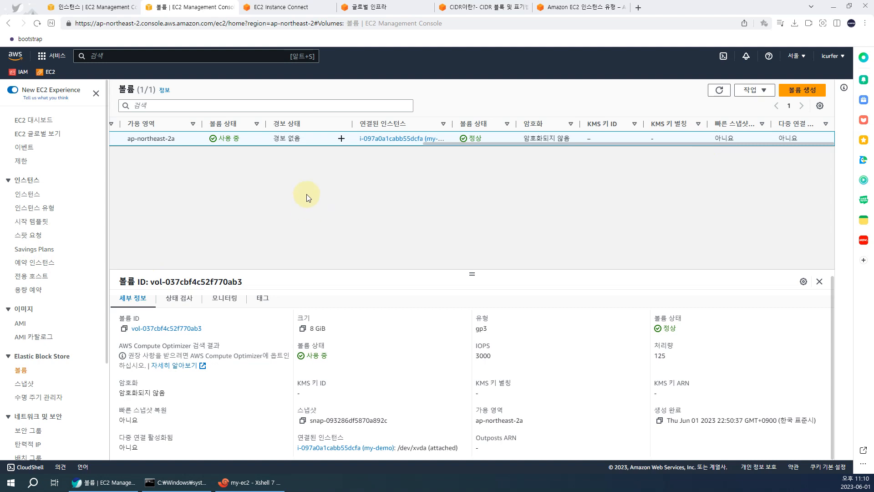
Return to the instances page, open the launch instance form, and show the detailed storage and file system settings
left_click(578, 13)
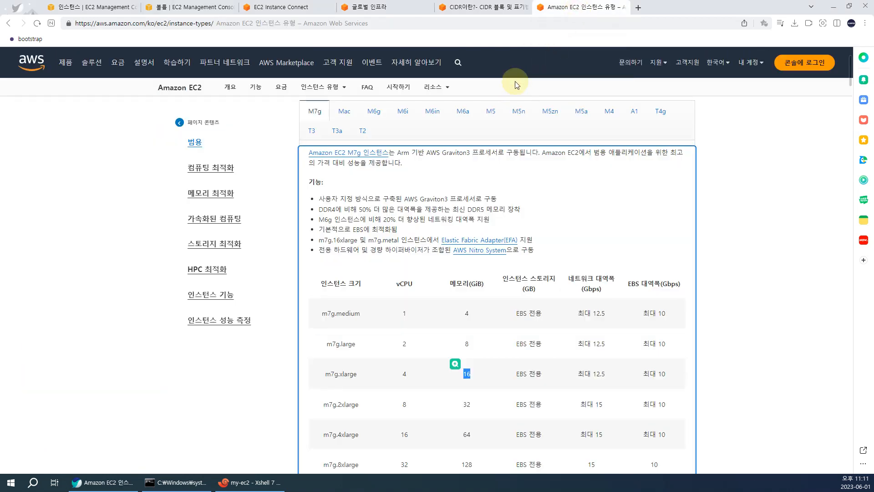
left_click(214, 7)
left_click(246, 7)
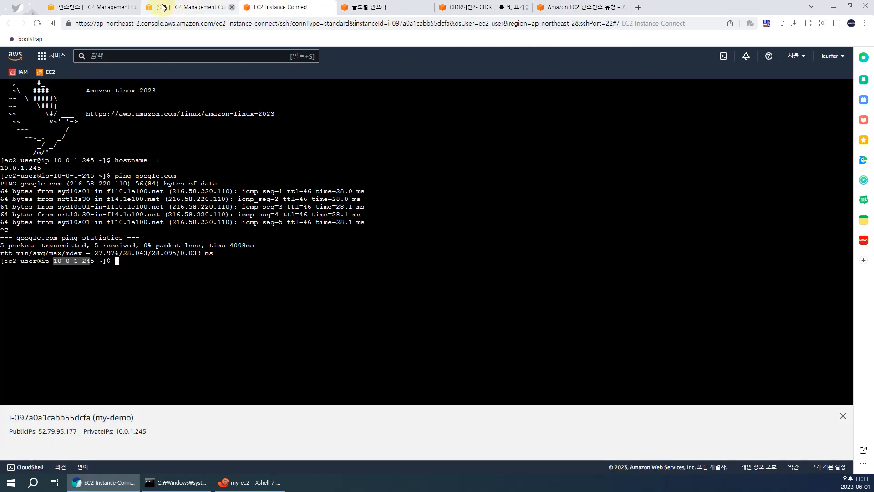
left_click(95, 7)
left_click(593, 91)
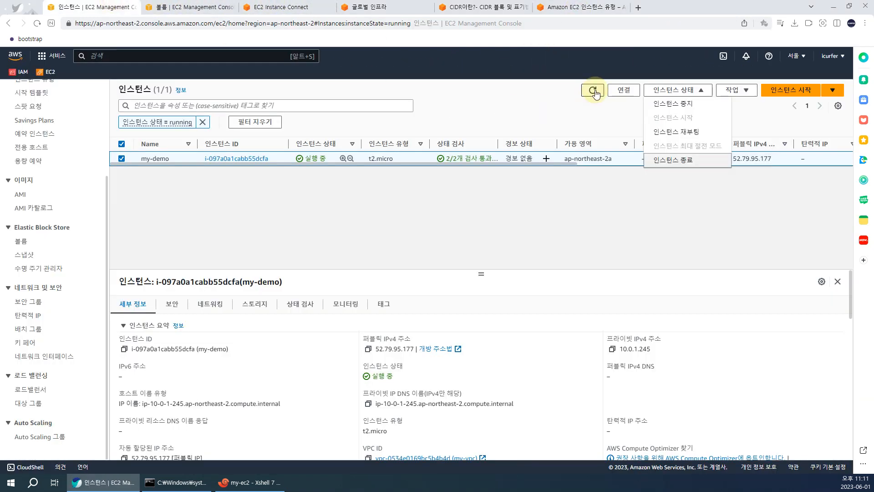
left_click(794, 91)
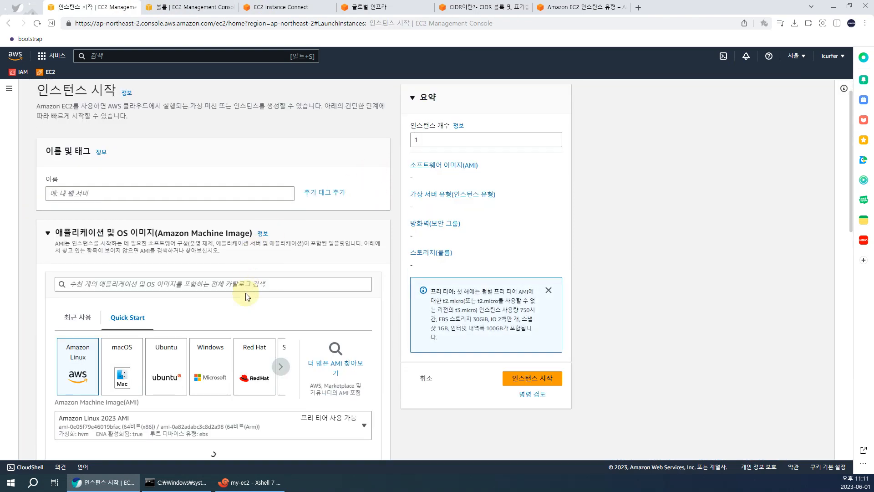
scroll(394, 323, "down", 8)
scroll(394, 320, "down", 4)
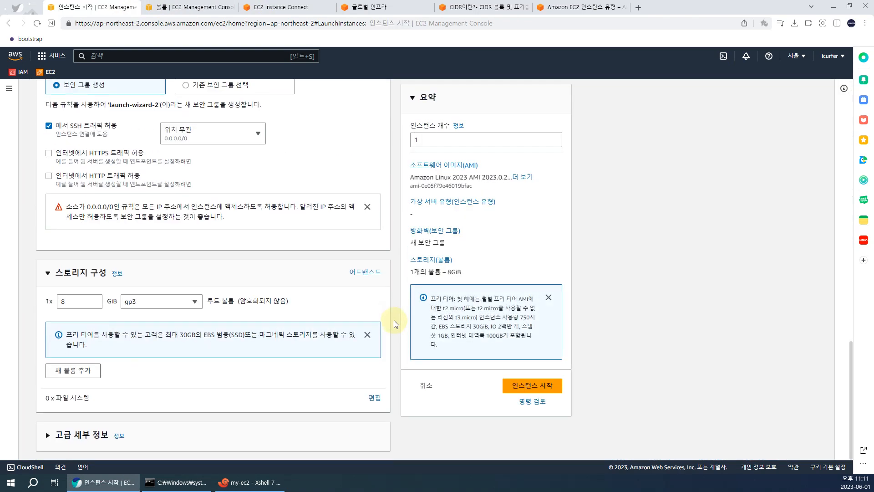
left_click(374, 398)
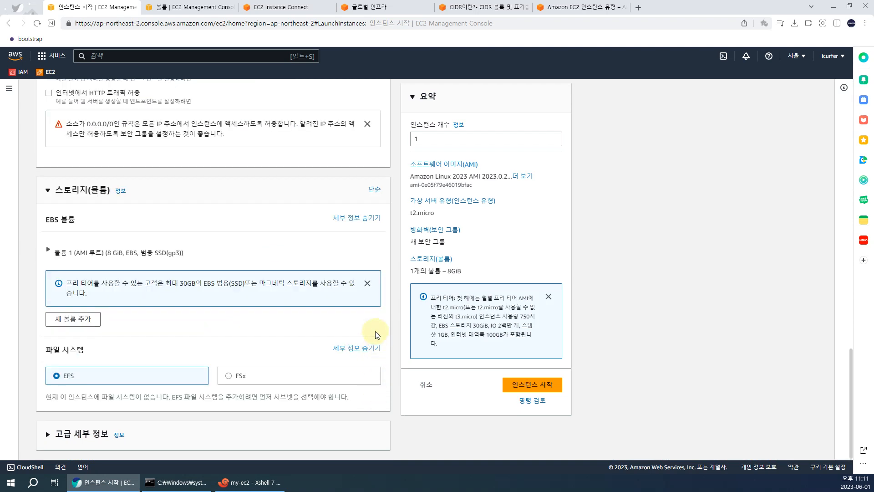
left_click(296, 7)
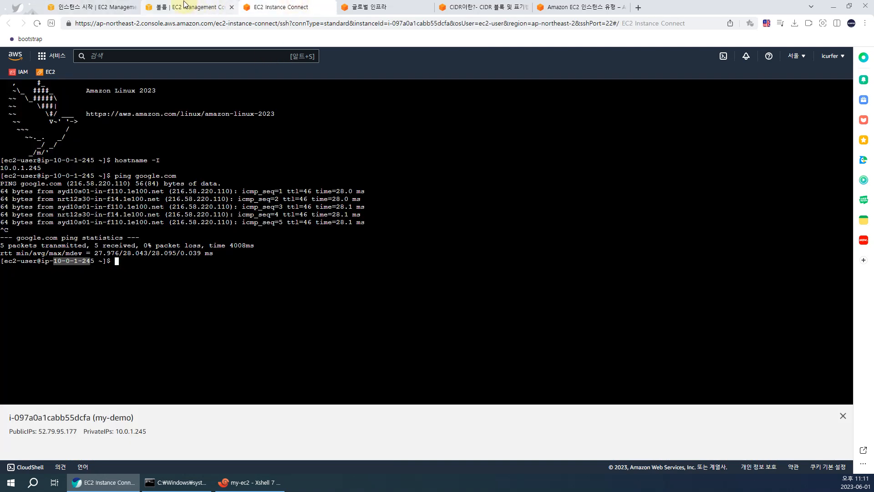
left_click(157, 7)
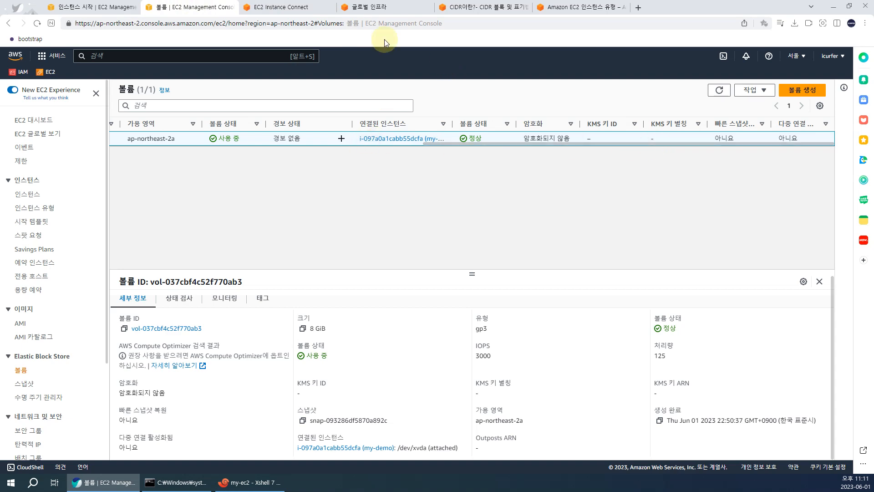
left_click(280, 7)
left_click(392, 7)
left_click(480, 6)
left_click(582, 6)
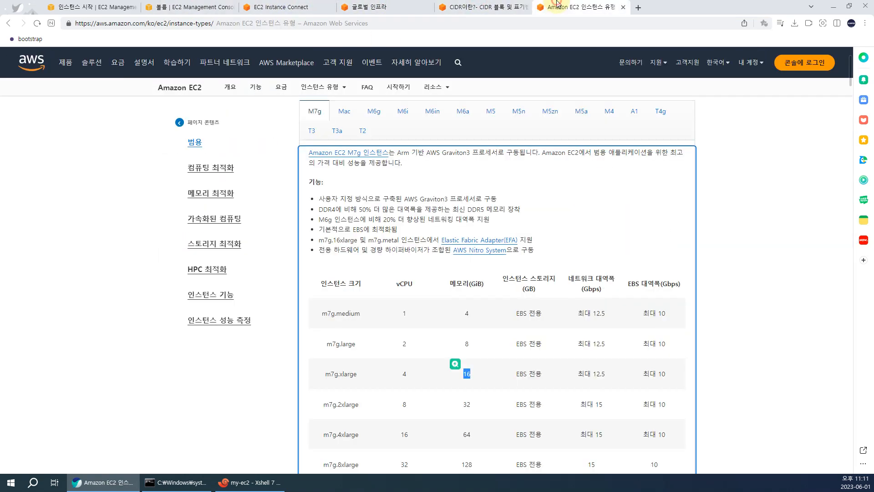
Leave the launch instance form for the EC2 dashboard, list the running instances, and select my-demo
left_click(95, 7)
scroll(95, 144, "up", 5)
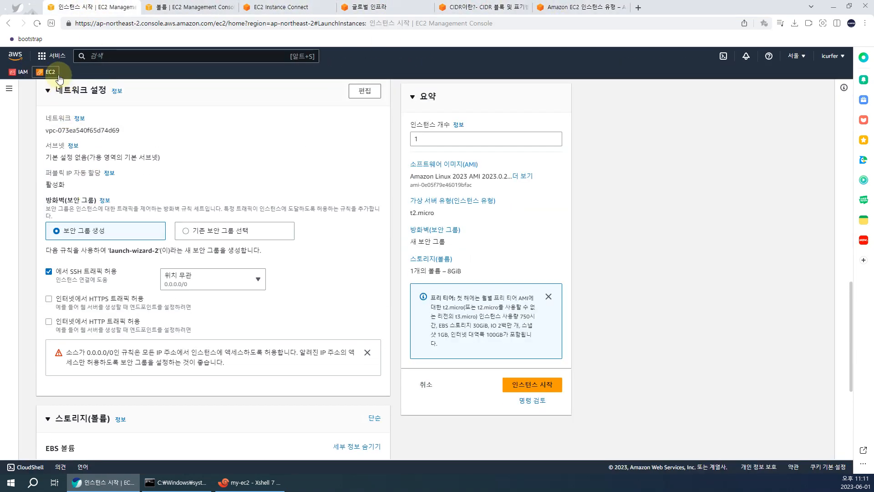
left_click(53, 73)
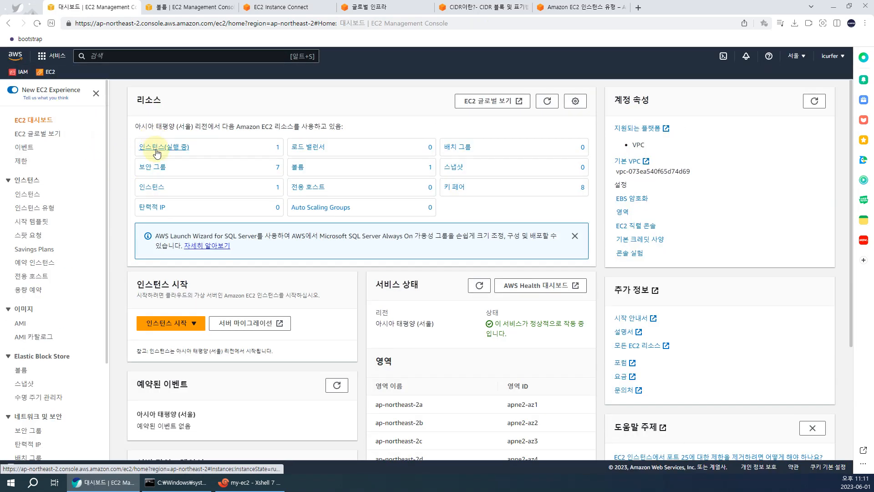
left_click(155, 148)
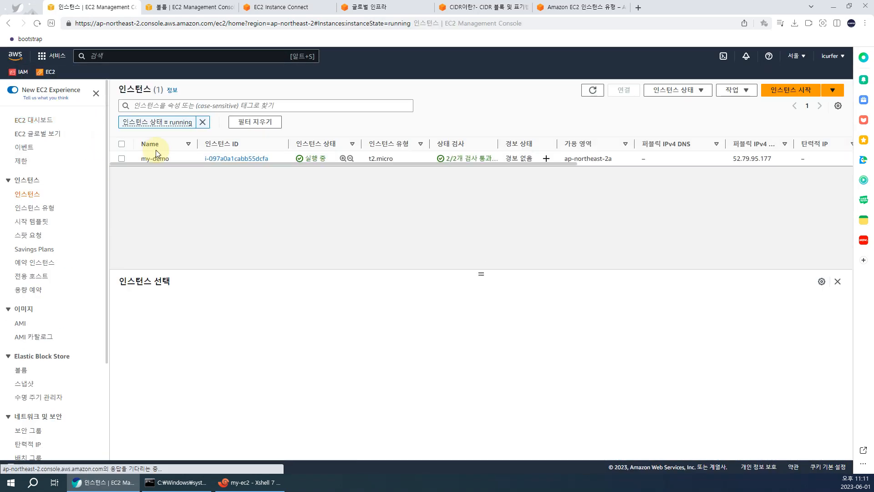
left_click(122, 143)
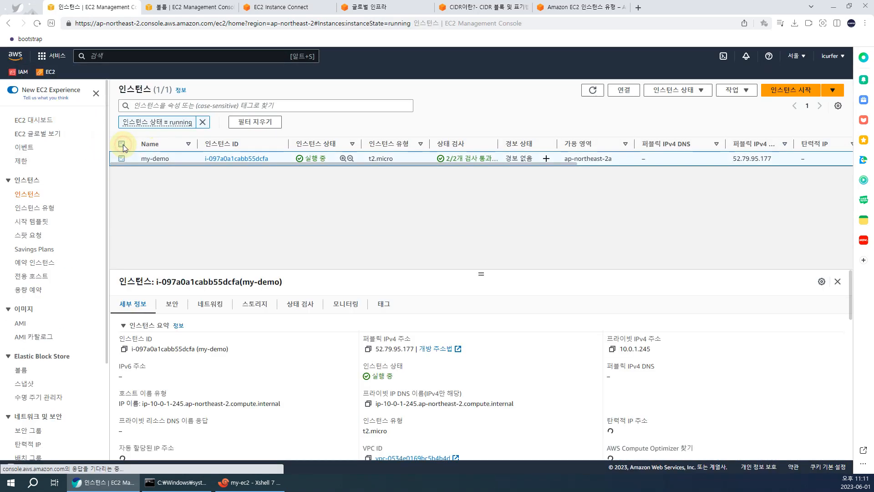
Review my-demo's instance state options and the remaining columns of the instance list, including the launch time
left_click(685, 90)
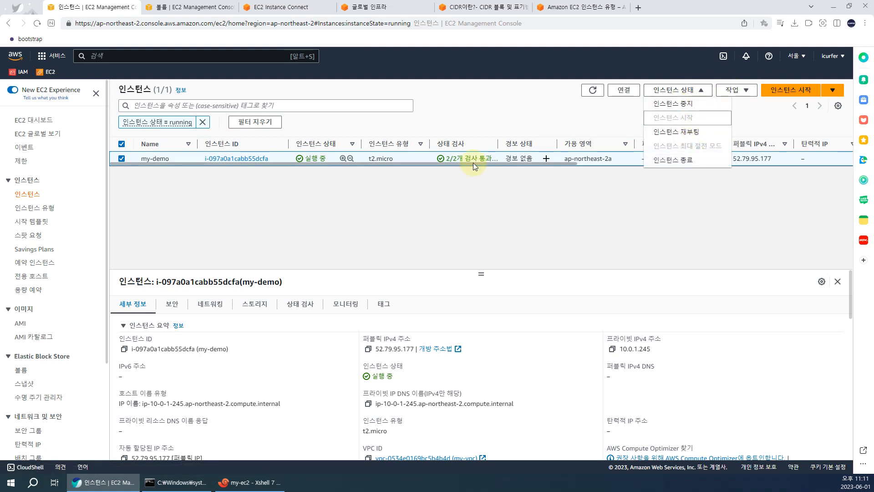
left_click(681, 162)
scroll(683, 163, "right", 5)
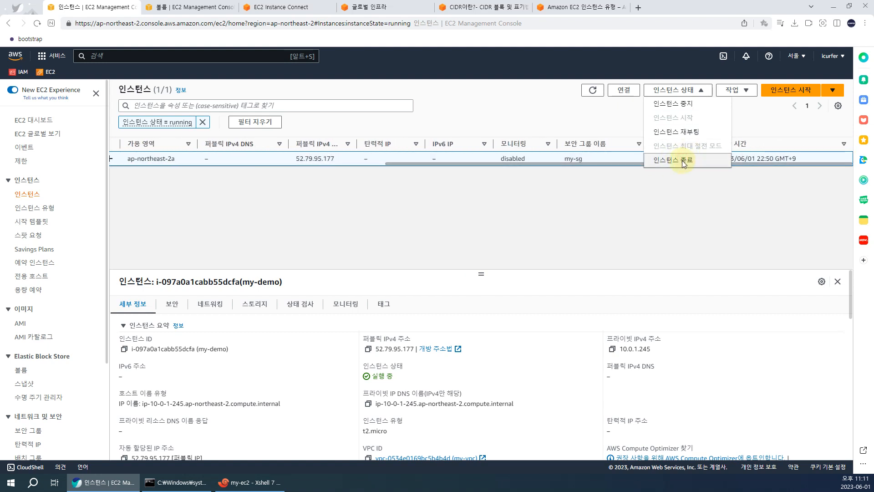
left_click(671, 162)
left_click(640, 194)
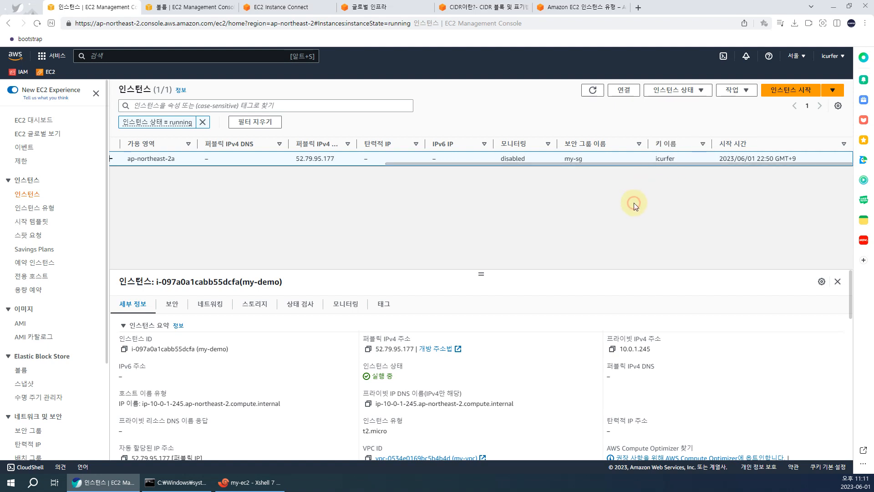
left_click(677, 90)
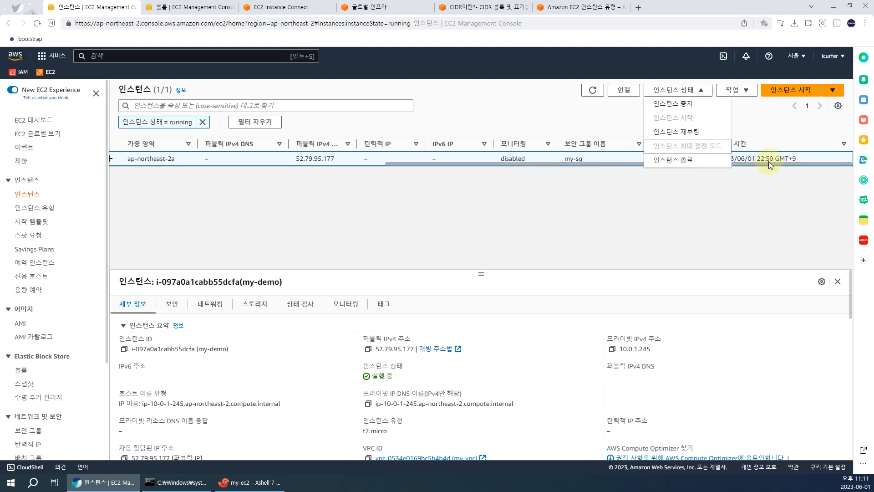
left_click(760, 203)
left_click_drag(389, 162, 110, 165)
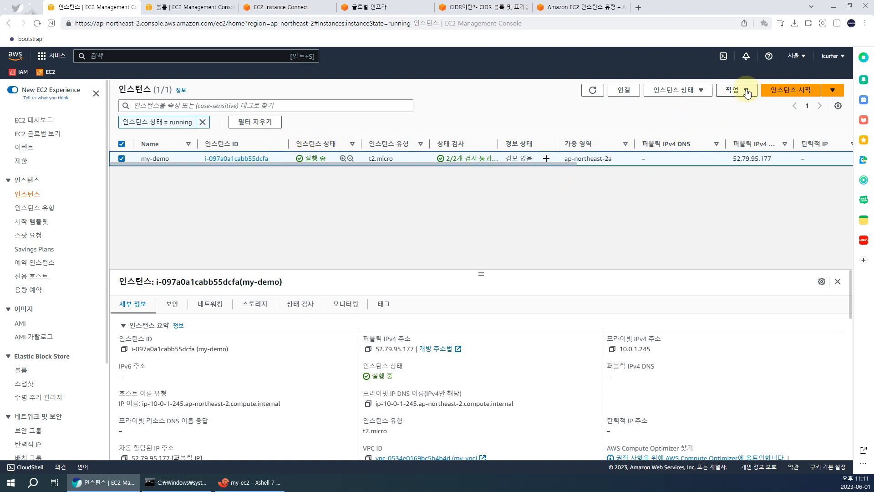
Terminate the my-demo instance, reading the EBS root volume deletion warning before confirming
left_click(733, 90)
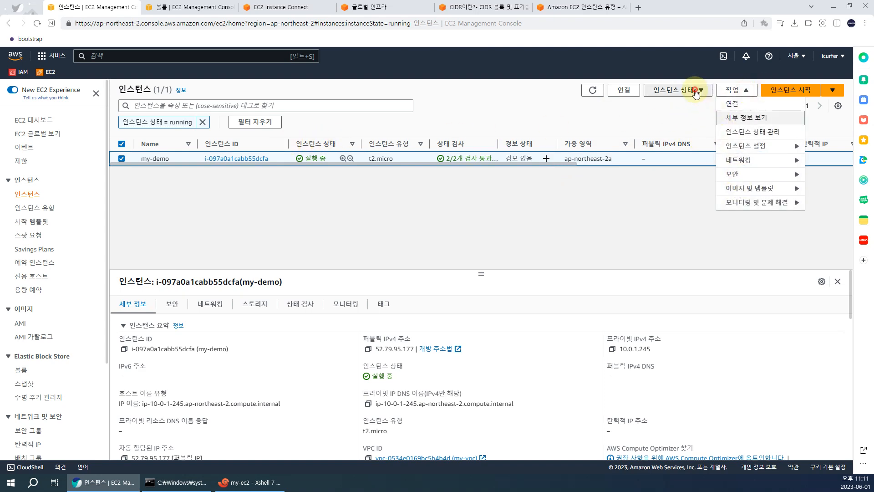
left_click(680, 90)
left_click(687, 157)
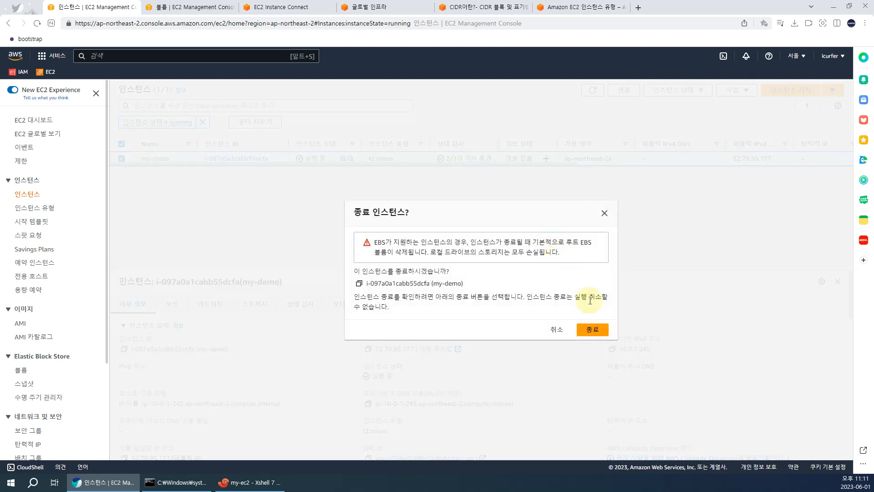
left_click_drag(410, 243, 570, 258)
left_click(568, 287)
left_click(592, 329)
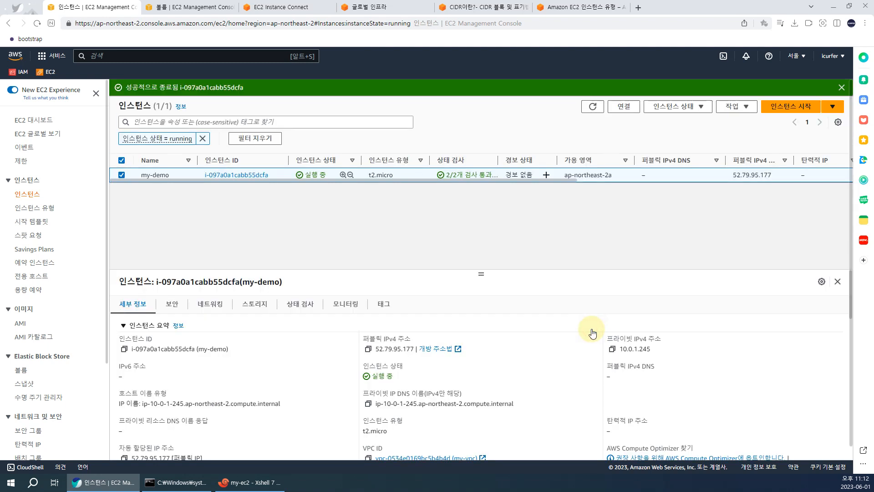
Refresh the instance list, remove the running-state filter, and check my-demo's instance state
left_click(592, 106)
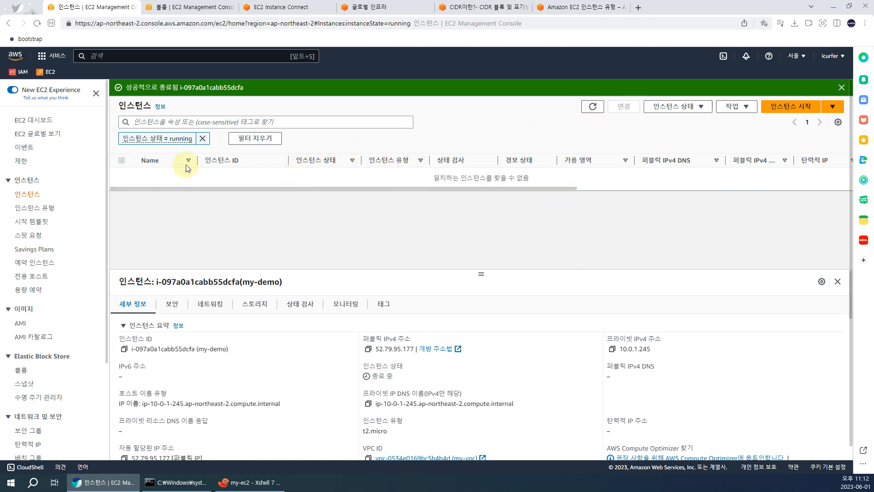
left_click(203, 139)
left_click(583, 106)
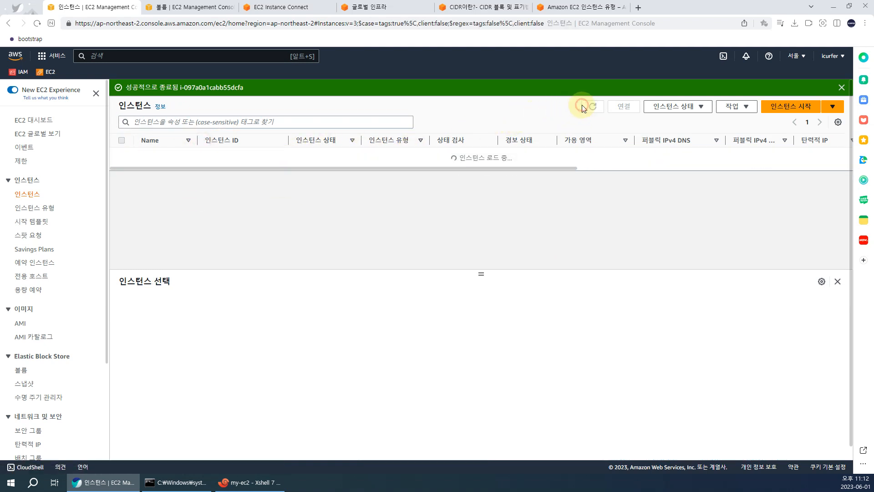
left_click_drag(300, 156, 329, 155)
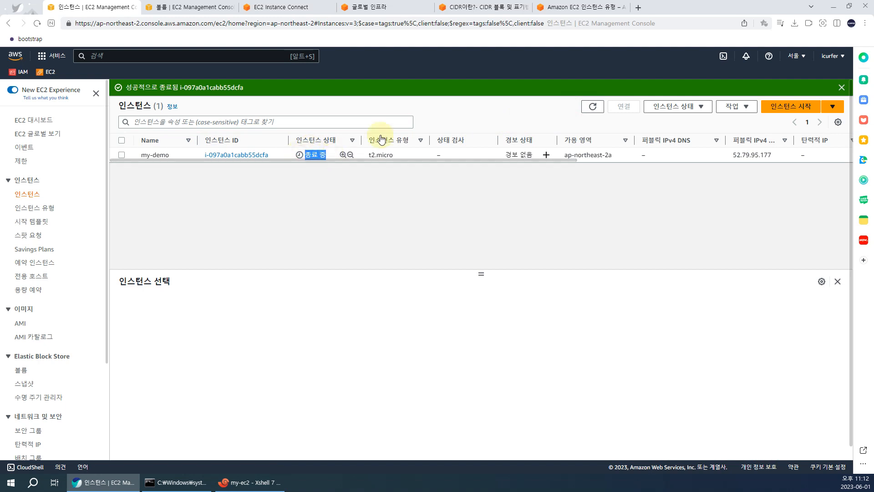
Refresh the instance list repeatedly to follow the termination progress in my-demo's instance state
left_click(592, 107)
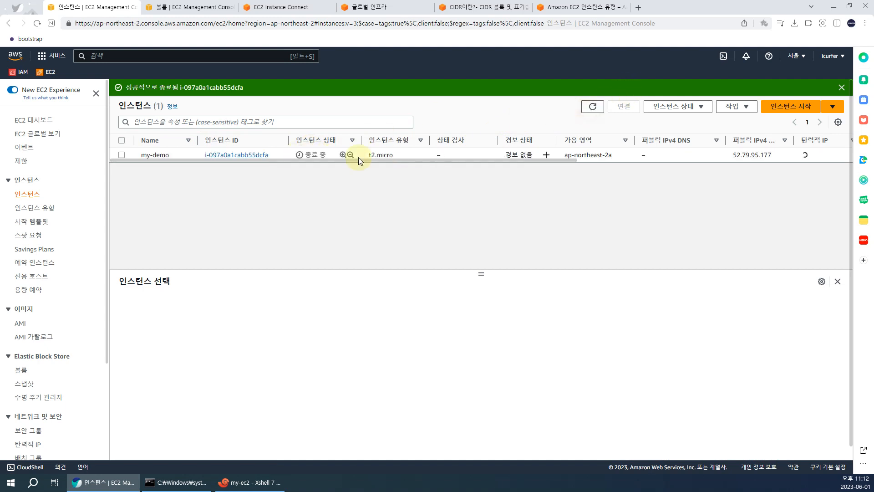
left_click(326, 152)
left_click_drag(317, 154, 304, 156)
left_click(590, 108)
Switch to the open EBS volumes page, refresh it, and check the root volume's state, attached instance and details
left_click(562, 5)
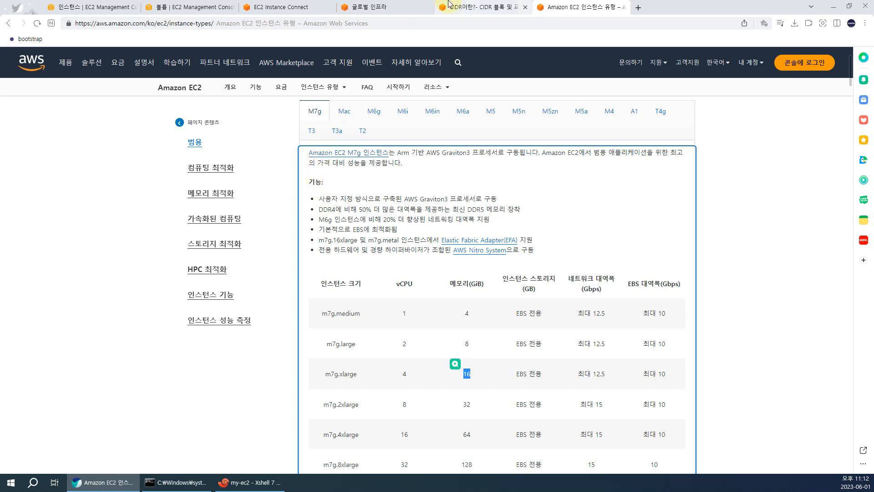
left_click(485, 7)
left_click(294, 6)
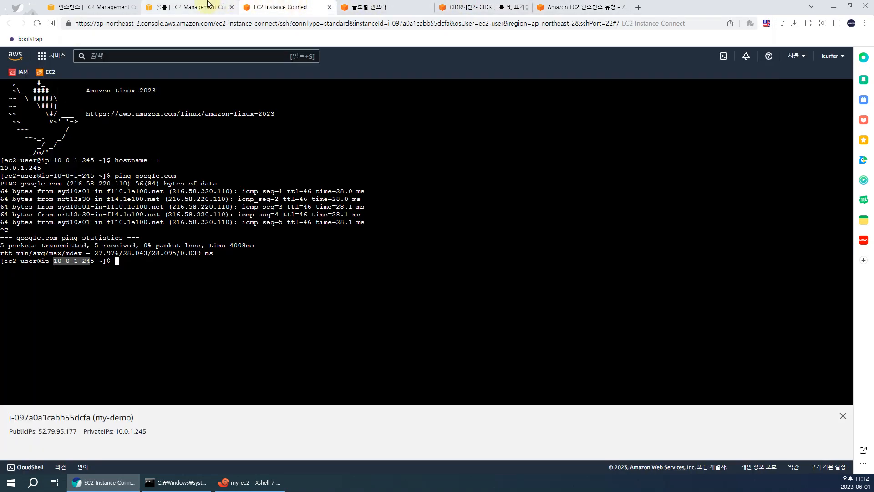
left_click(192, 7)
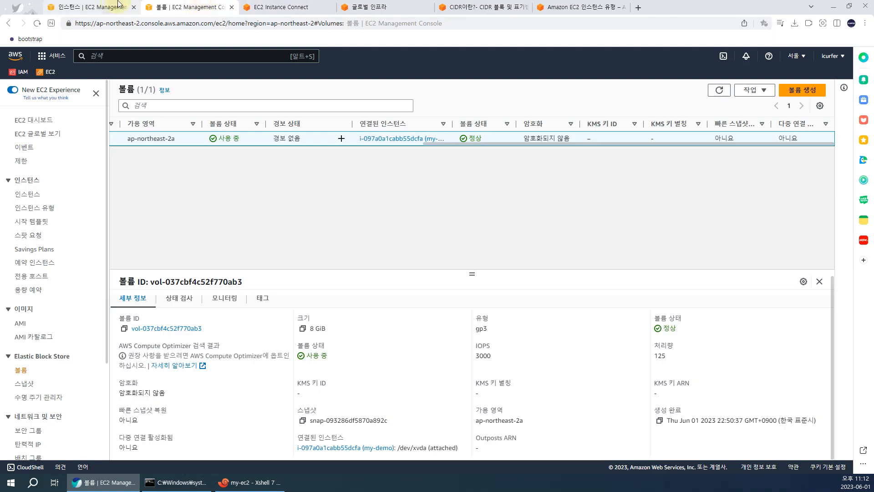
left_click(718, 90)
left_click_drag(641, 145, 480, 160)
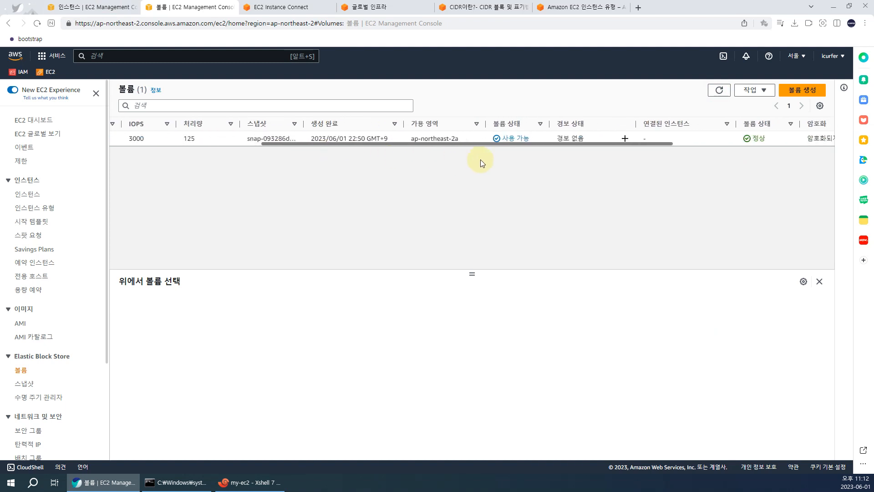
left_click(516, 137)
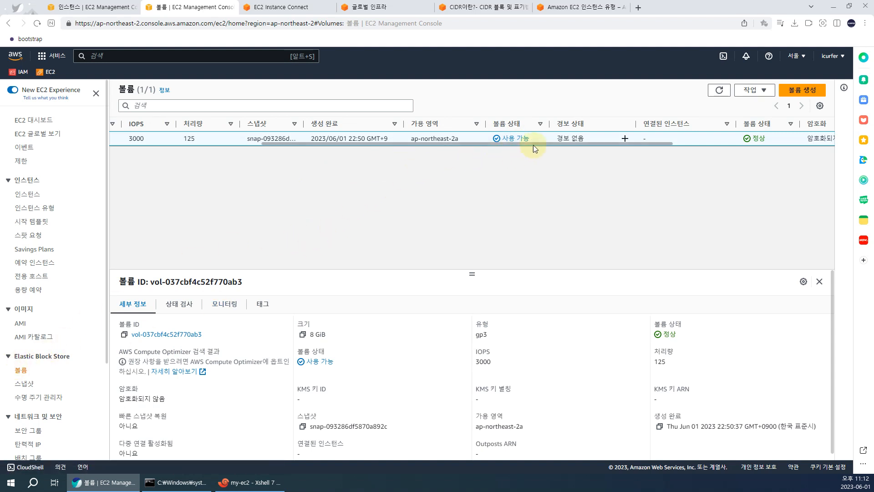
left_click_drag(524, 144, 457, 142)
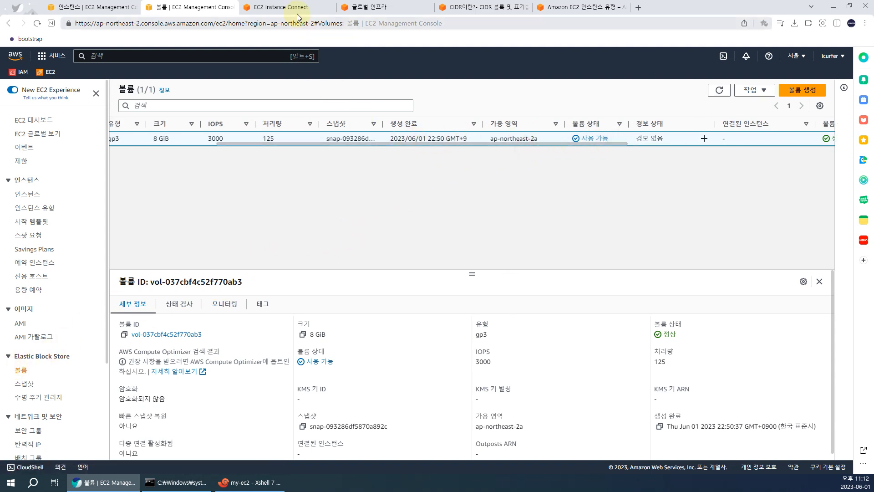
Return to the instances page, refresh the list, and select my-demo to check its state and details
left_click(91, 7)
left_click(592, 107)
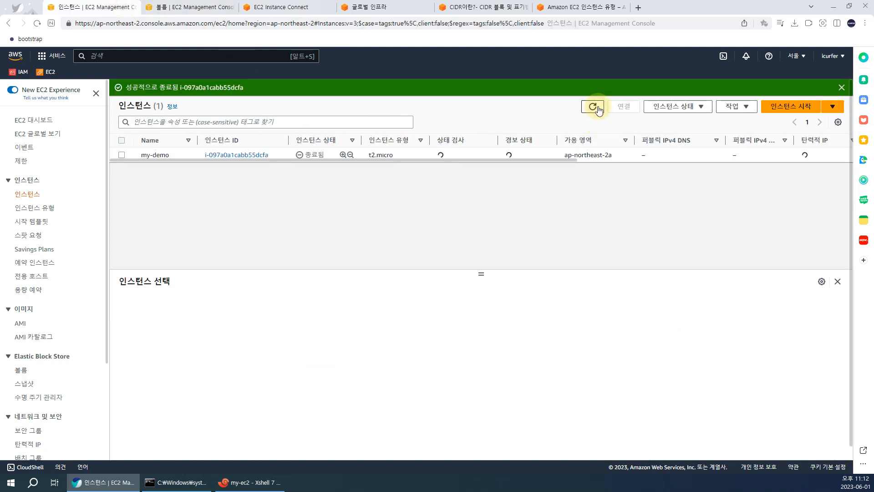
left_click(391, 154)
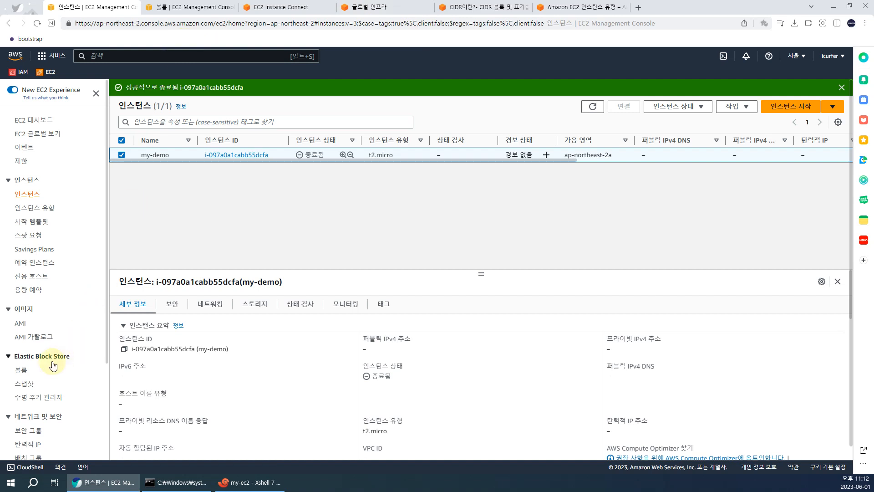
Open the EBS volume list and refresh the other volumes page to check whether my-demo's root volume still exists
left_click(21, 370)
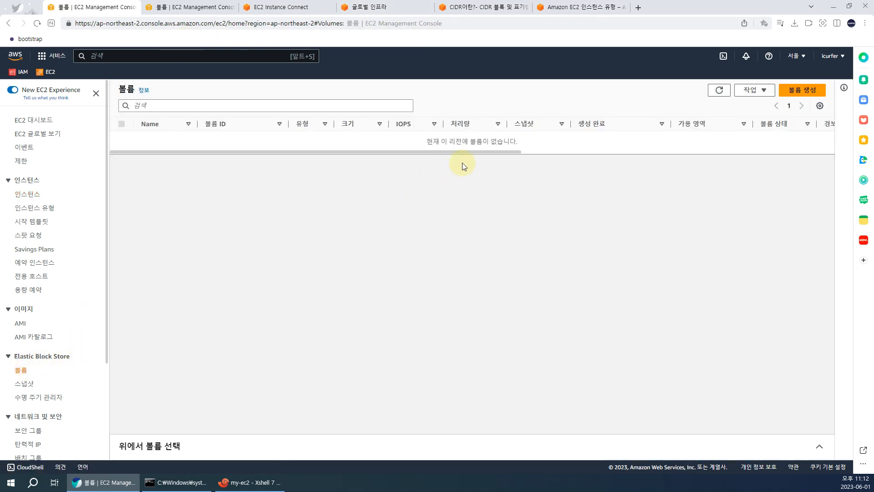
left_click_drag(485, 151, 353, 146)
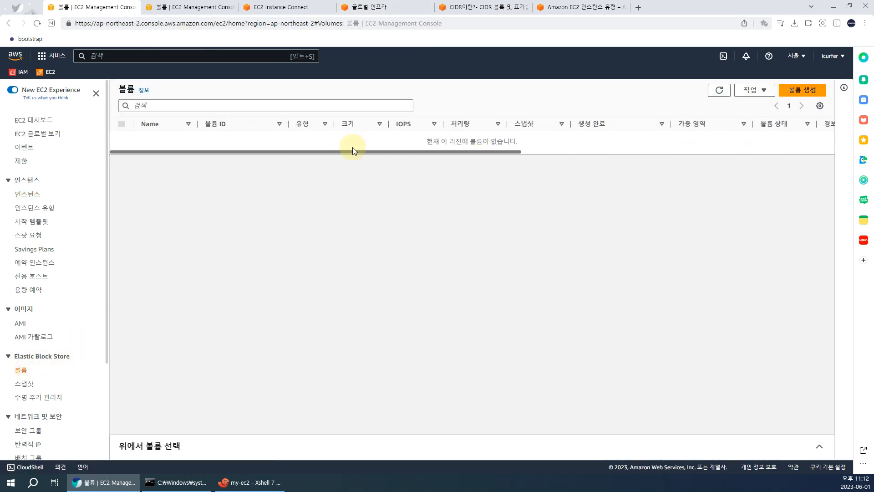
left_click(225, 8)
left_click(713, 90)
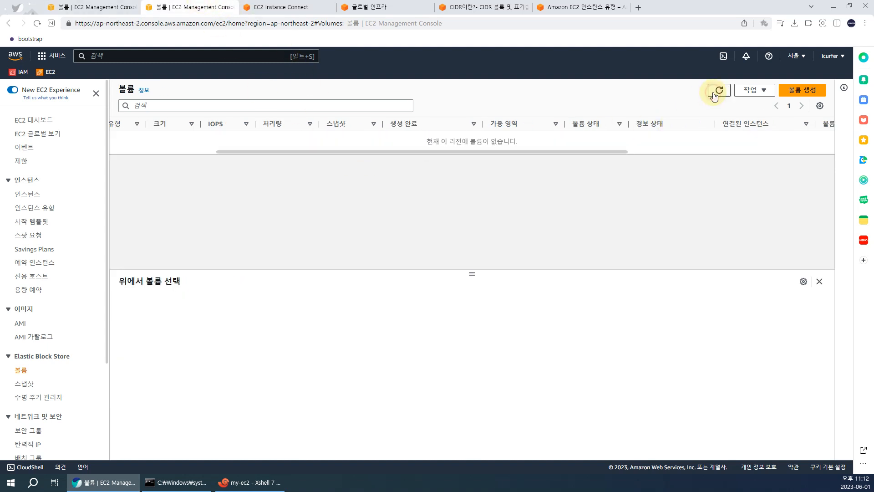
left_click(200, 152)
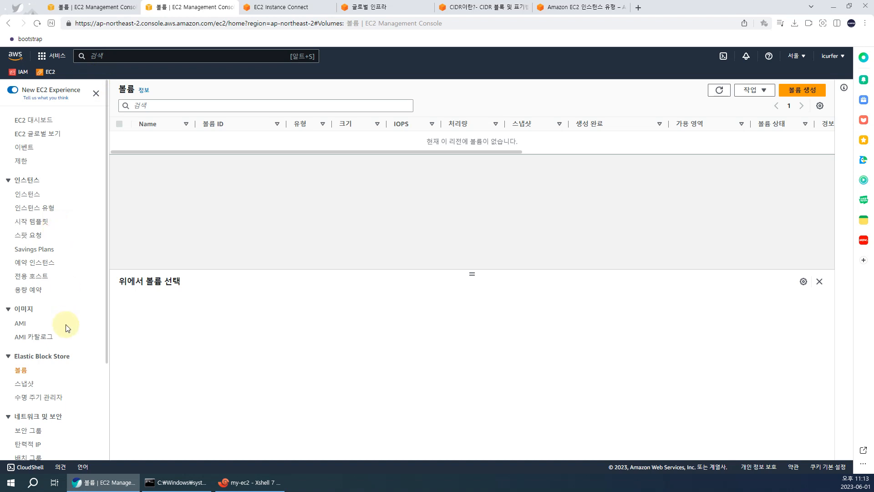
Open the EBS volume creation form and review its type, size, availability zone, snapshot, encryption and tag settings
left_click(793, 97)
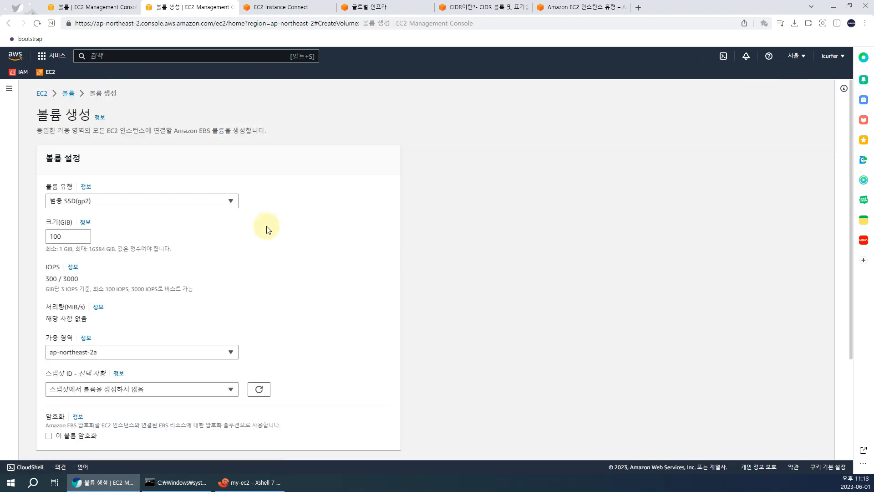
scroll(264, 237, "down", 2)
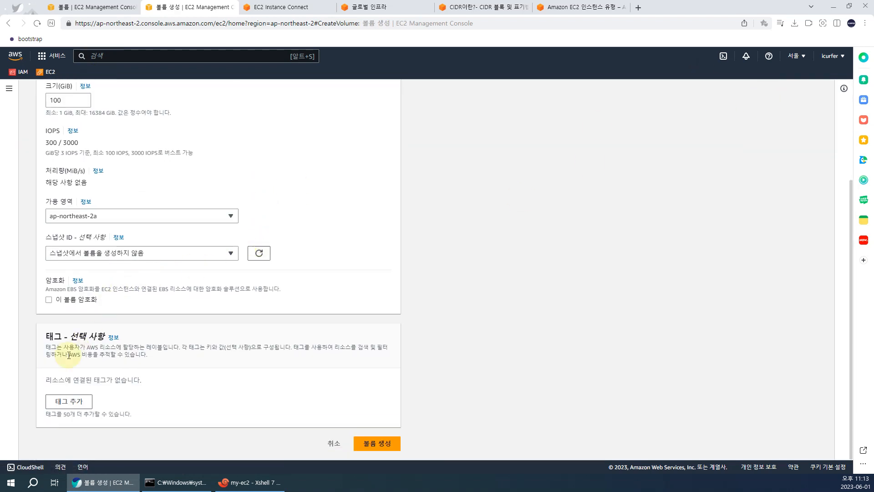
scroll(160, 196, "up", 3)
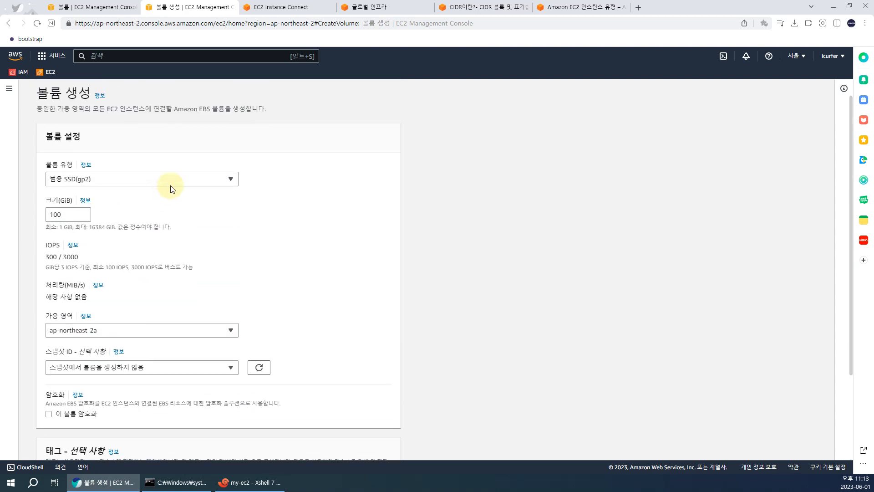
Close the volume creation, EC2 Instance Connect, global infrastructure, CIDR and instance types pages, keeping the EC2 volumes page
left_click(105, 6)
left_click(205, 6)
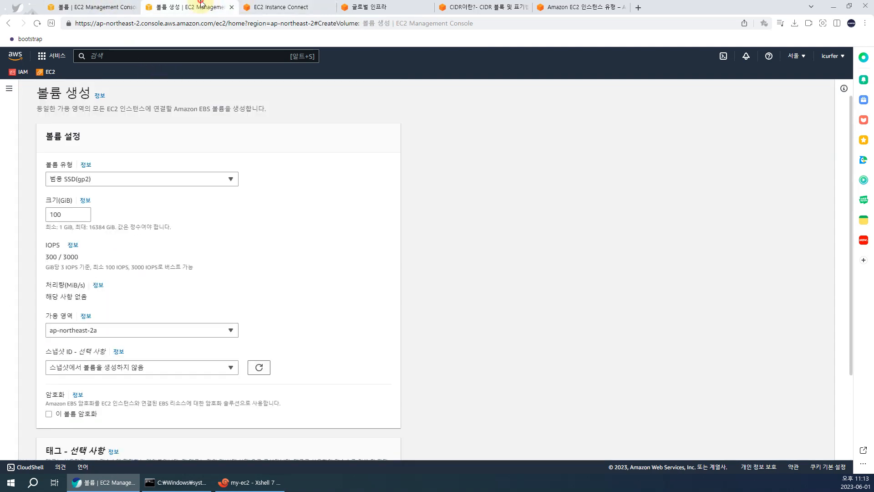
left_click(231, 7)
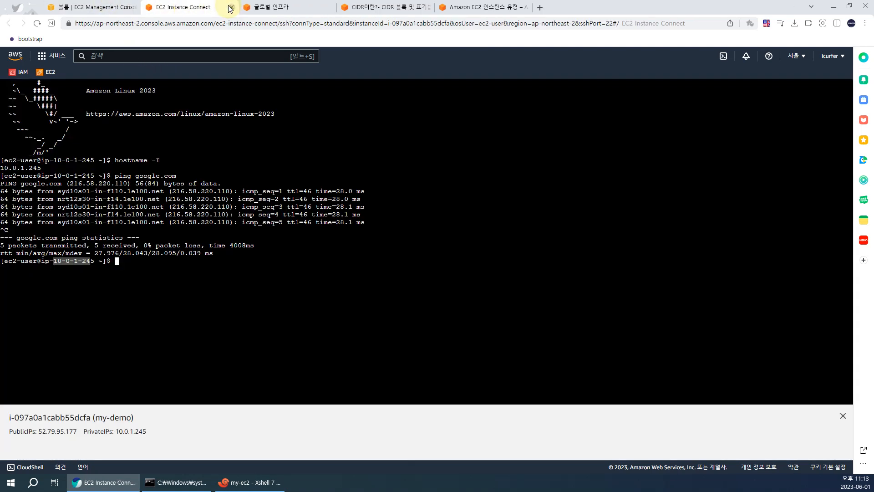
left_click(231, 7)
left_click(230, 7)
left_click(231, 7)
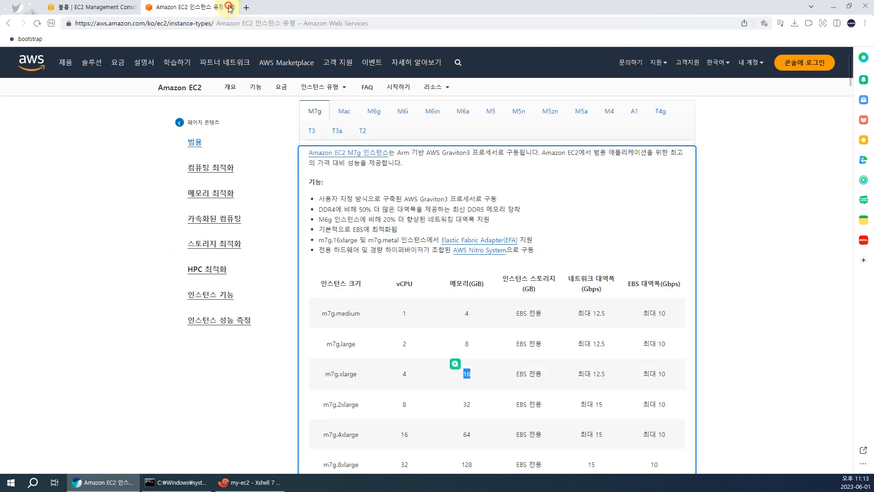
left_click(231, 7)
Recheck the terminated my-demo instance in the instance list, and go to the VPC service dashboard
left_click(33, 193)
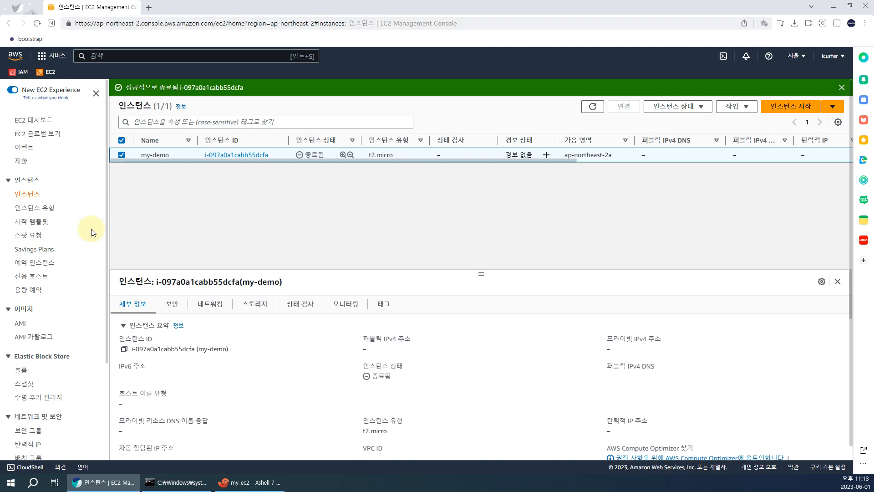
left_click(51, 58)
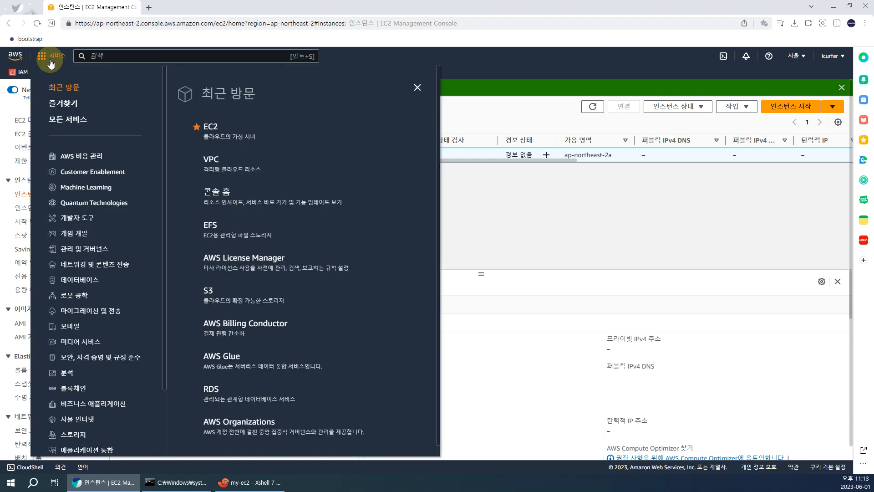
left_click(207, 156)
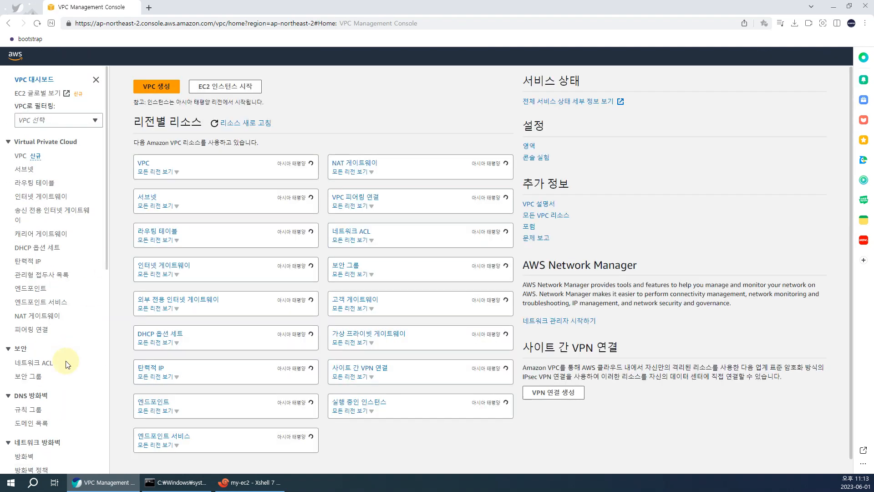